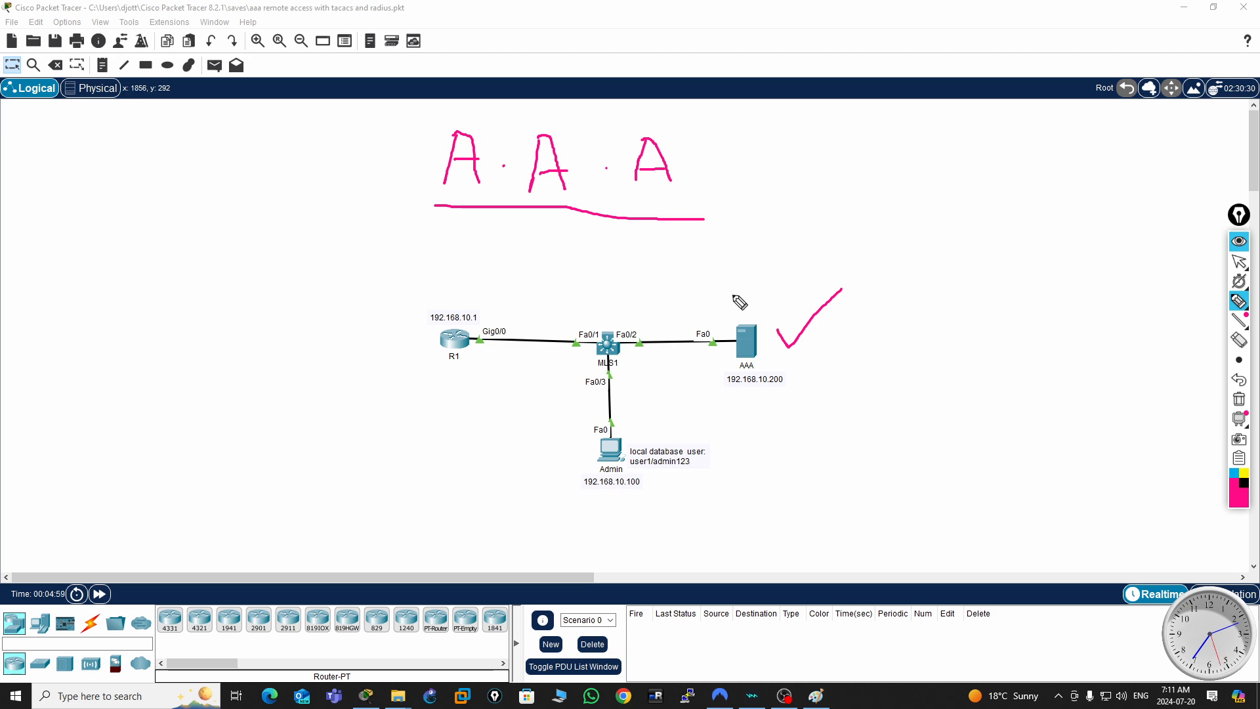
click(1239, 400)
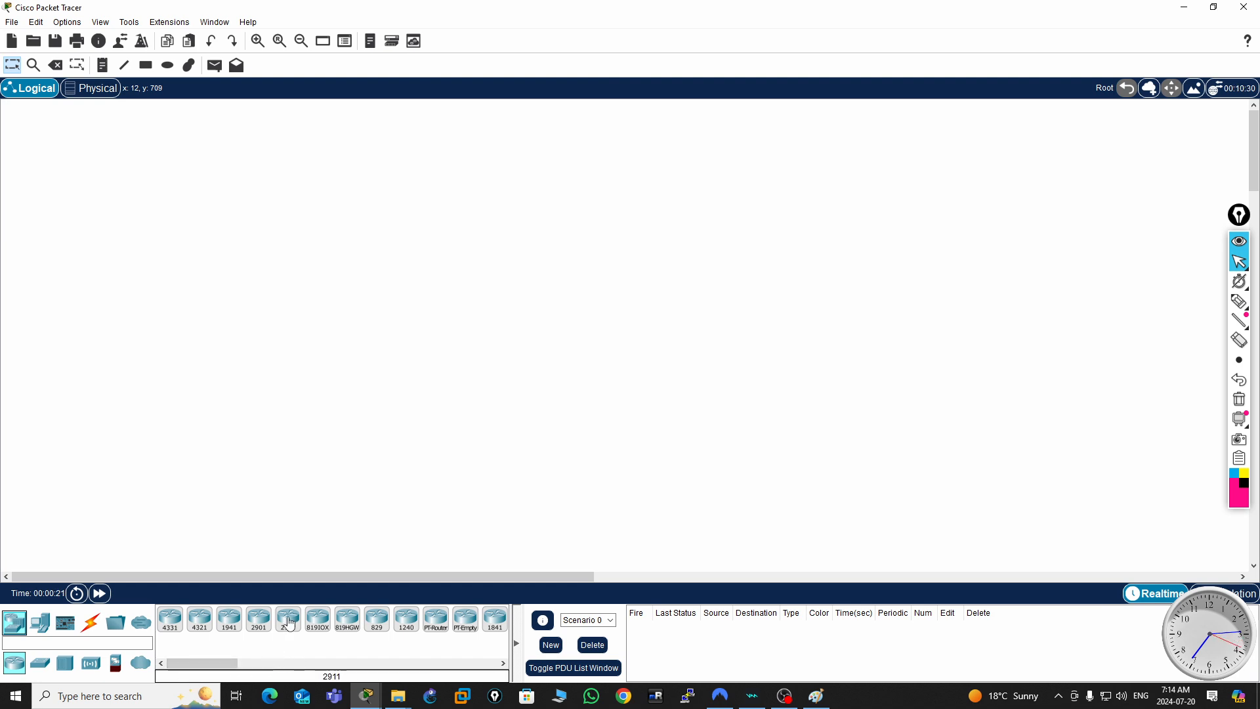
- Place a 2911 router on the workspace and a 3560-24PS multilayer switch to the right of it
drag(288, 619, 242, 314)
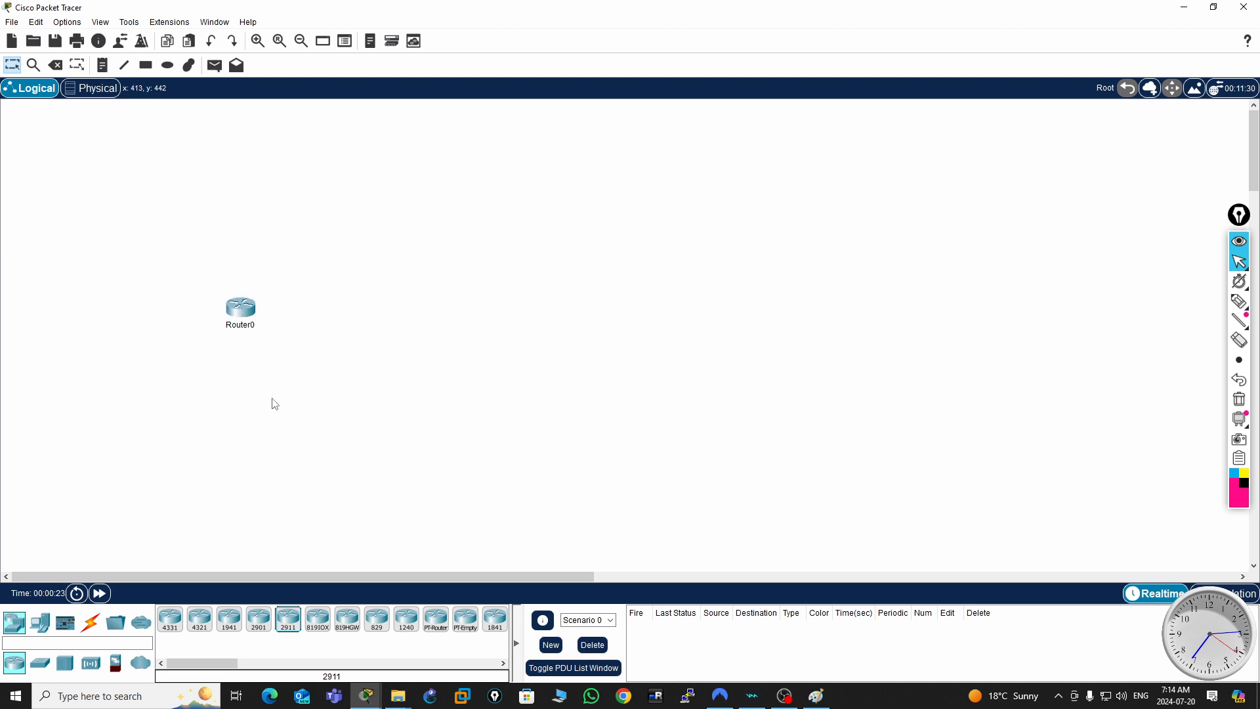
click(38, 666)
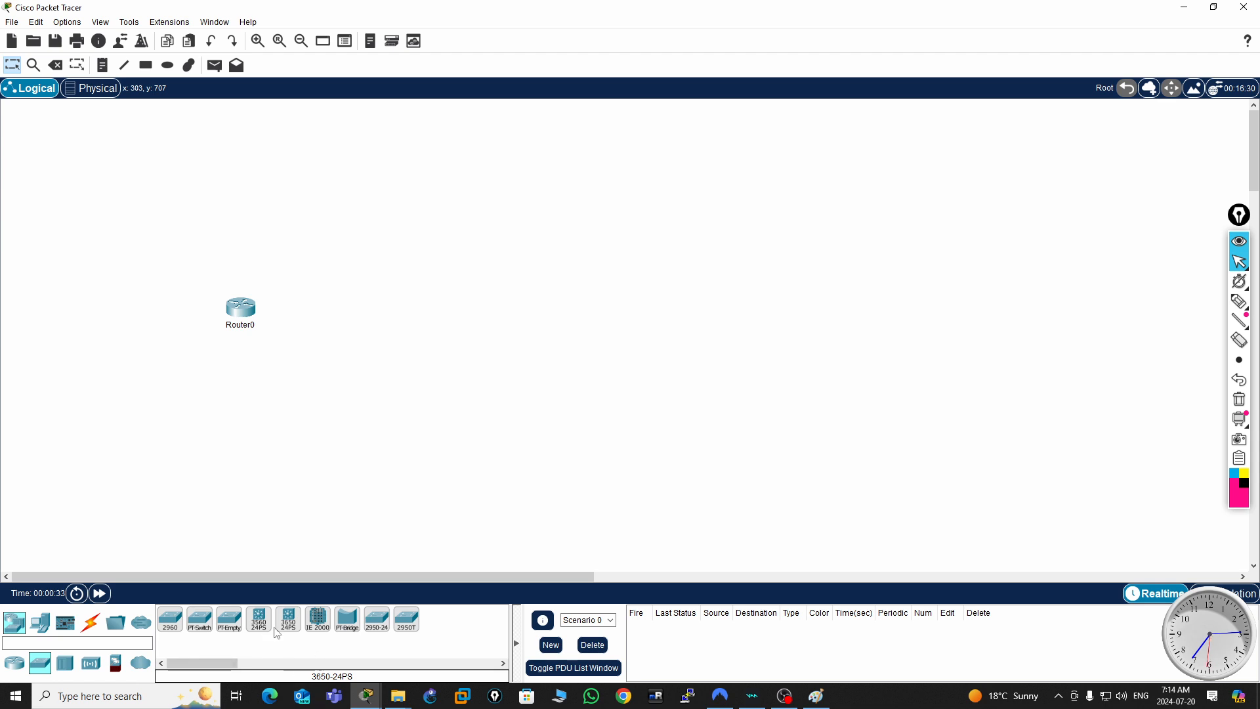
drag(260, 623, 410, 328)
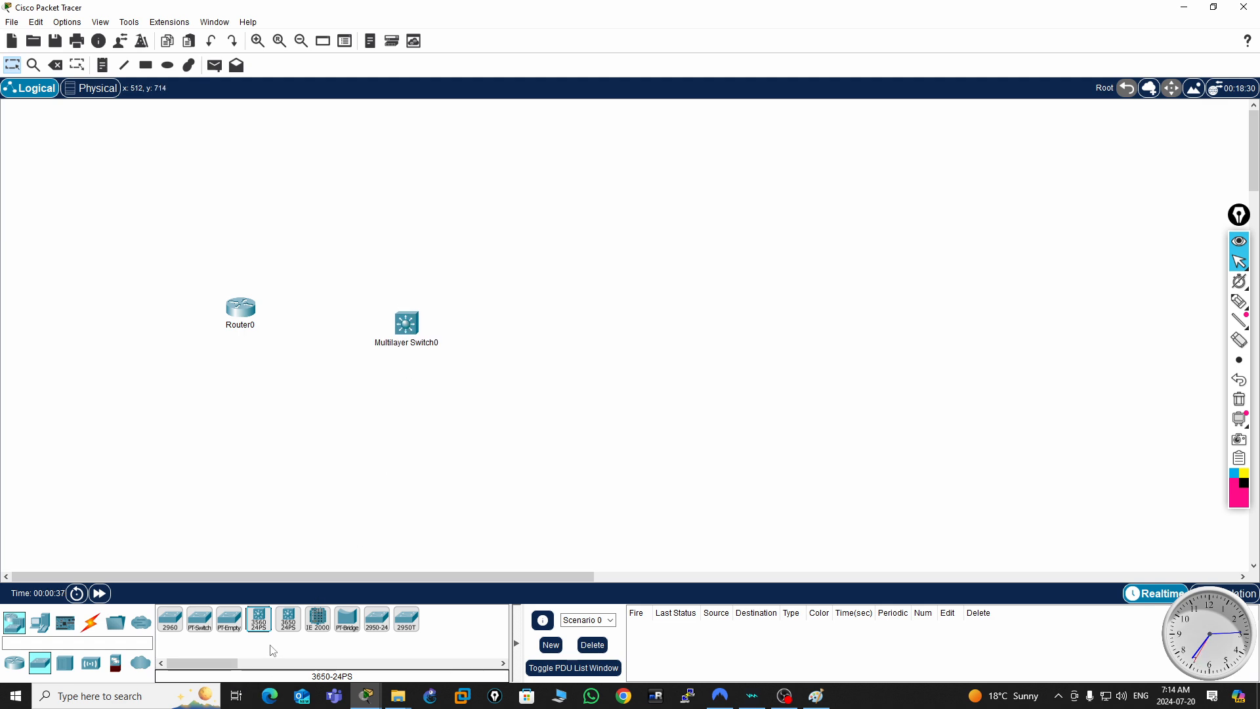
- Add a PC below the multilayer switch and a server to its right, then line up the switch and server with the router
click(38, 629)
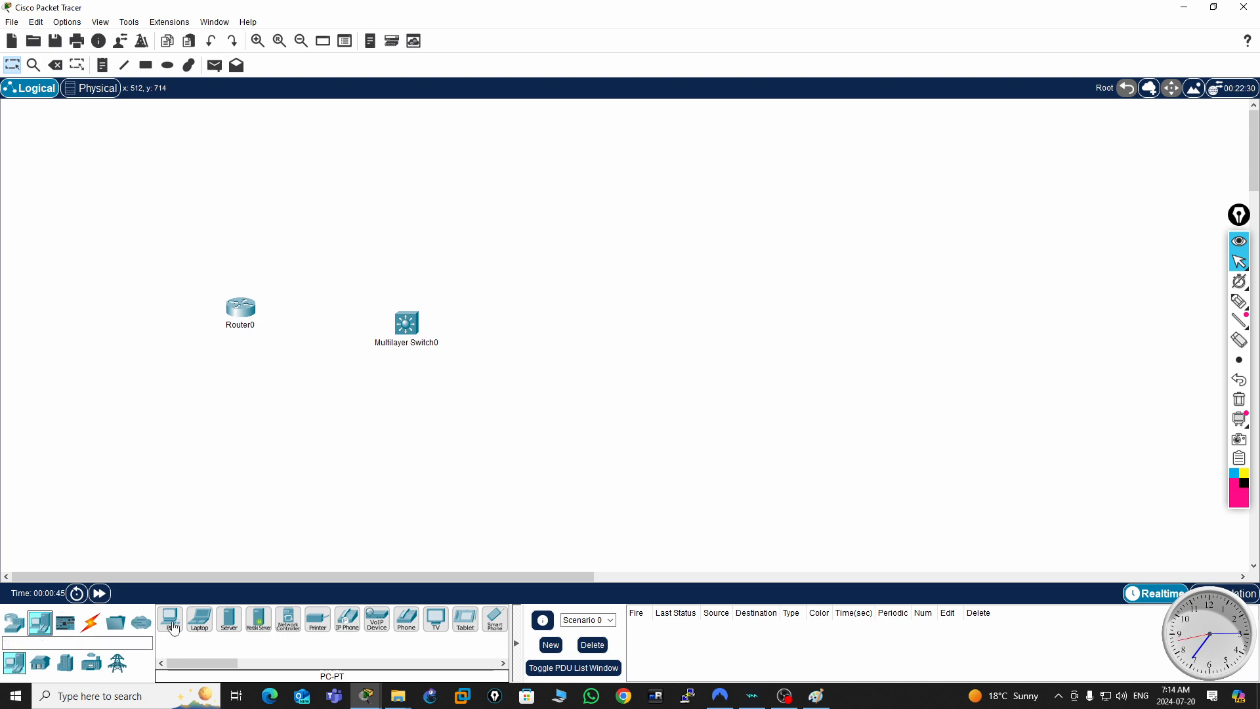
drag(170, 618, 216, 607)
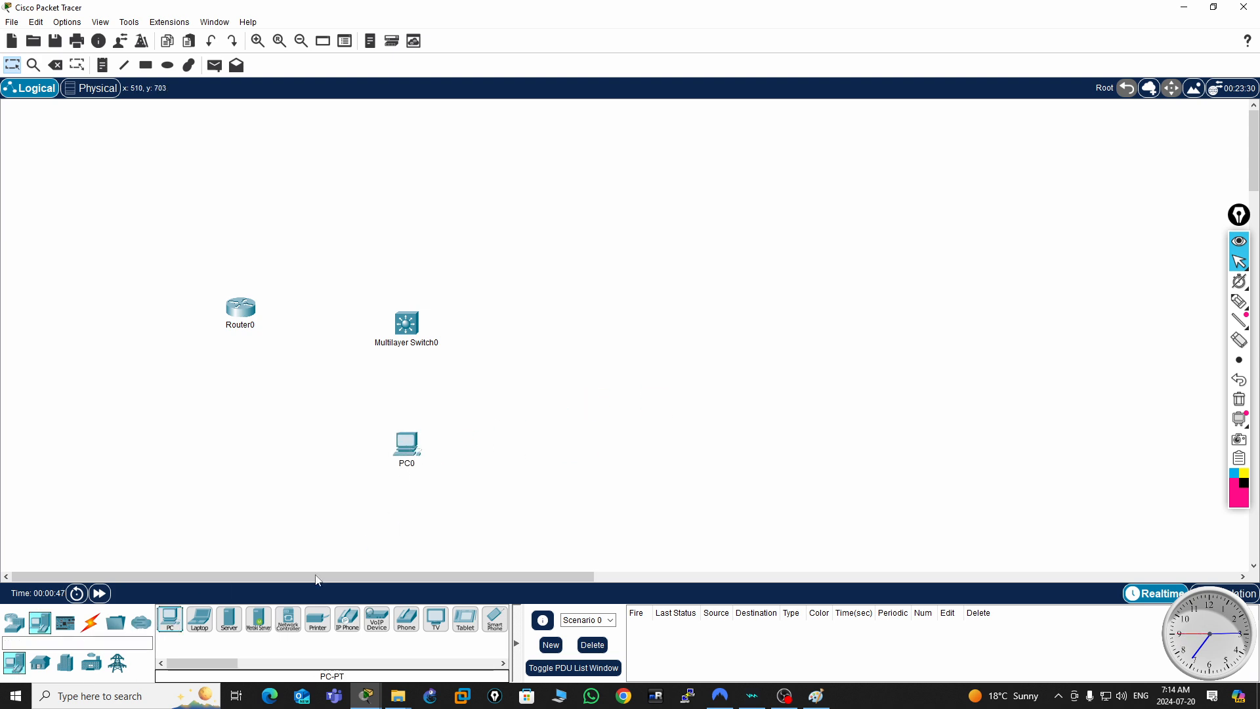
click(229, 619)
click(593, 328)
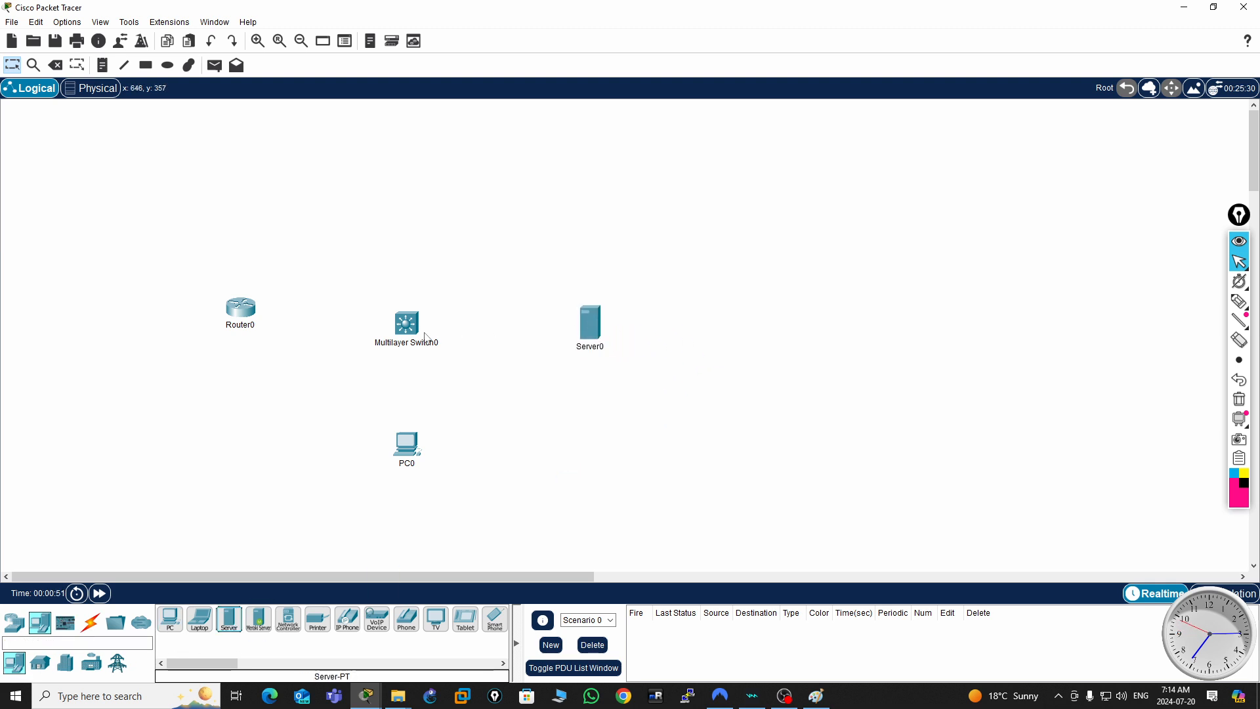
drag(406, 335, 412, 322)
drag(593, 339, 587, 339)
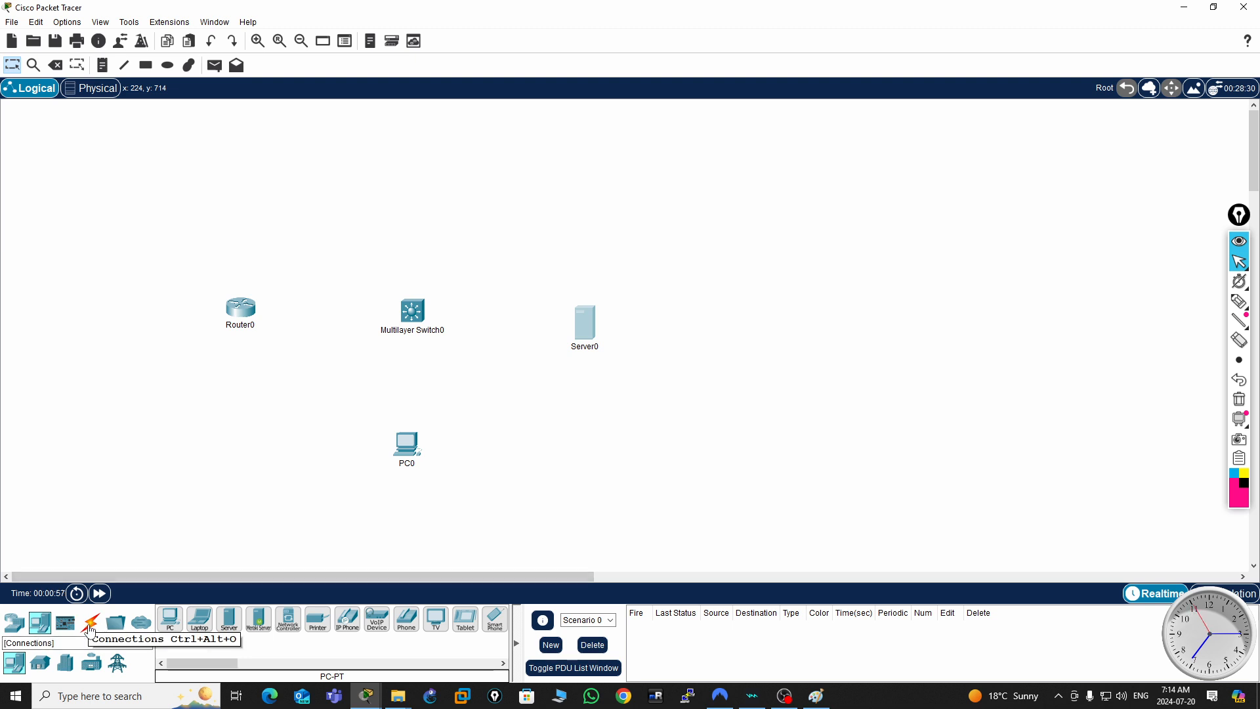
- Connect the router, server and PC to the multilayer switch using automatically chosen connection types
click(91, 626)
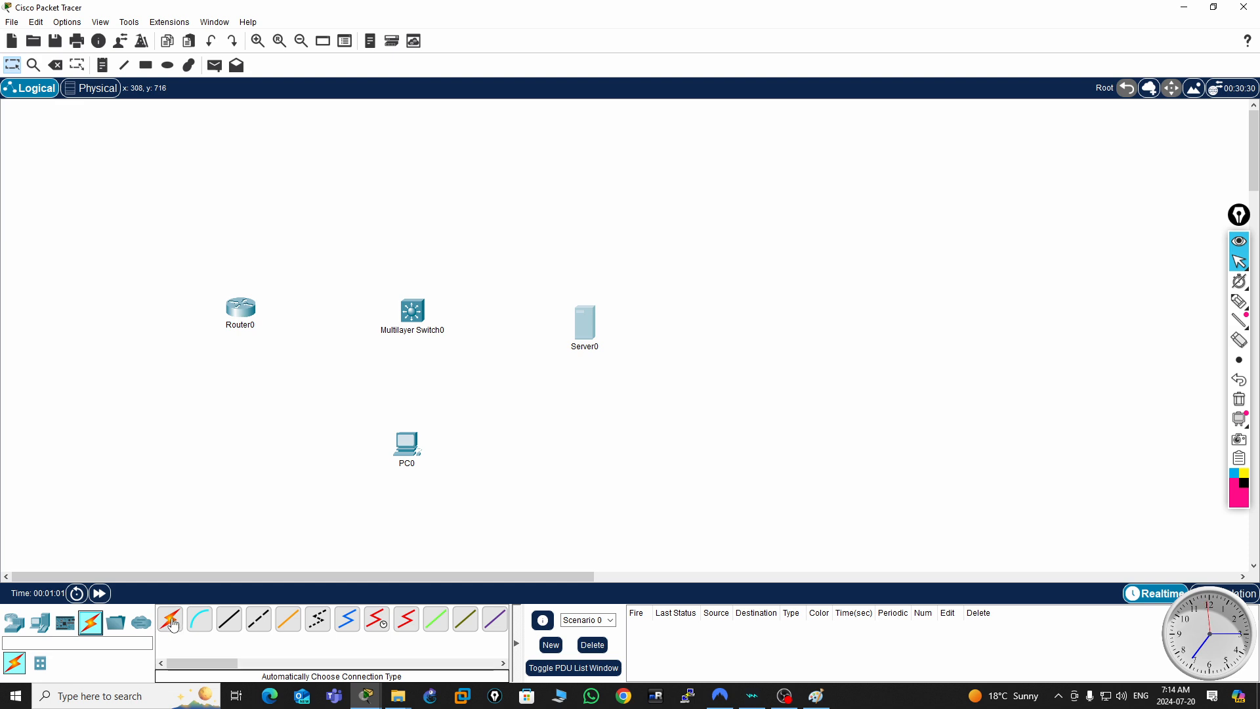
click(172, 627)
click(249, 314)
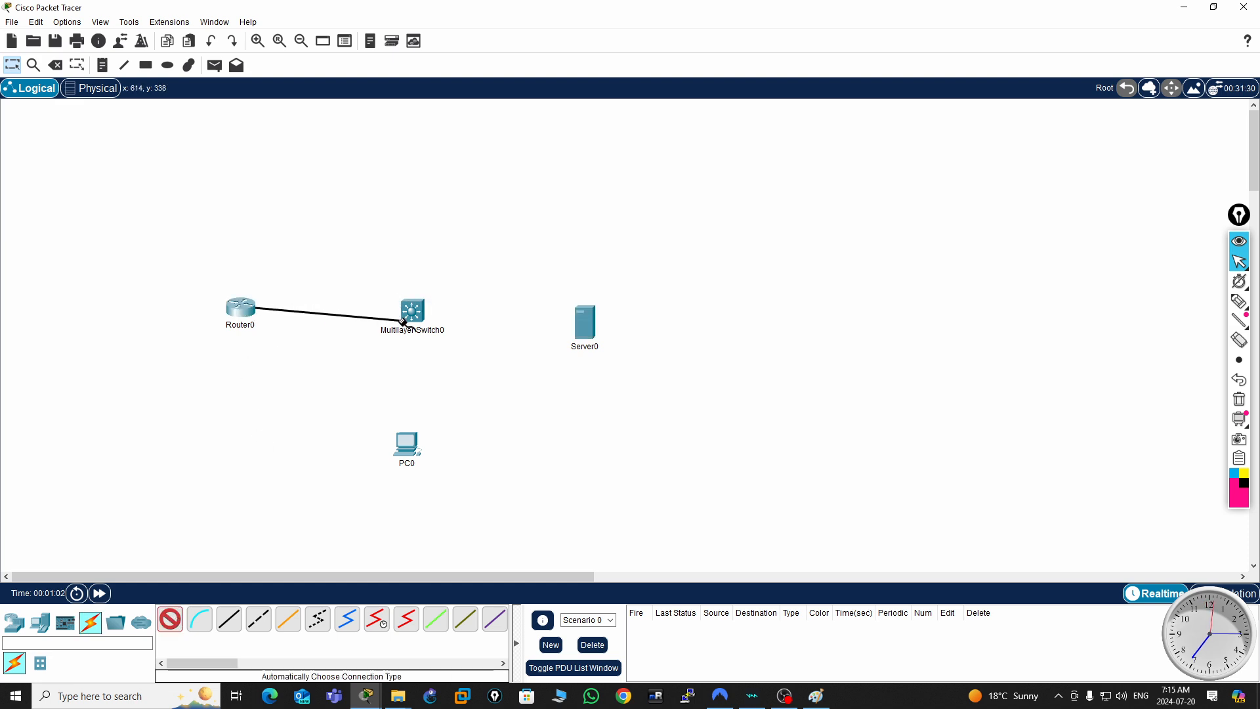
click(409, 311)
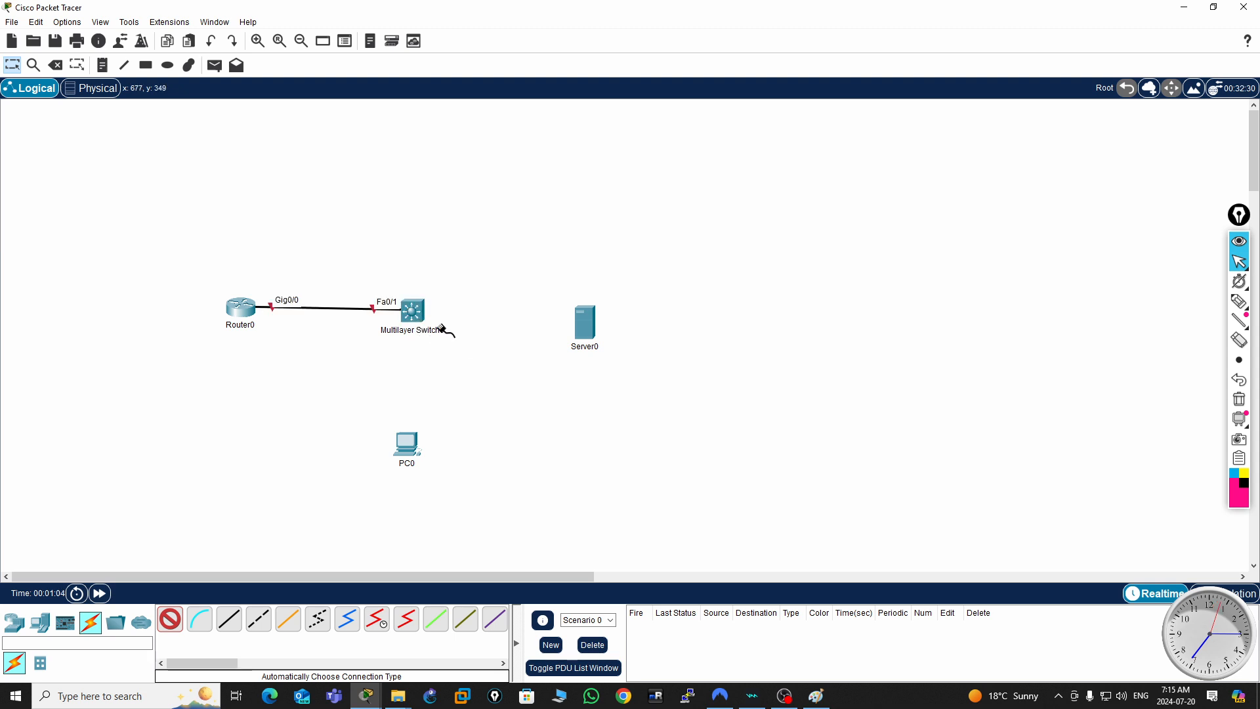
click(413, 311)
click(583, 313)
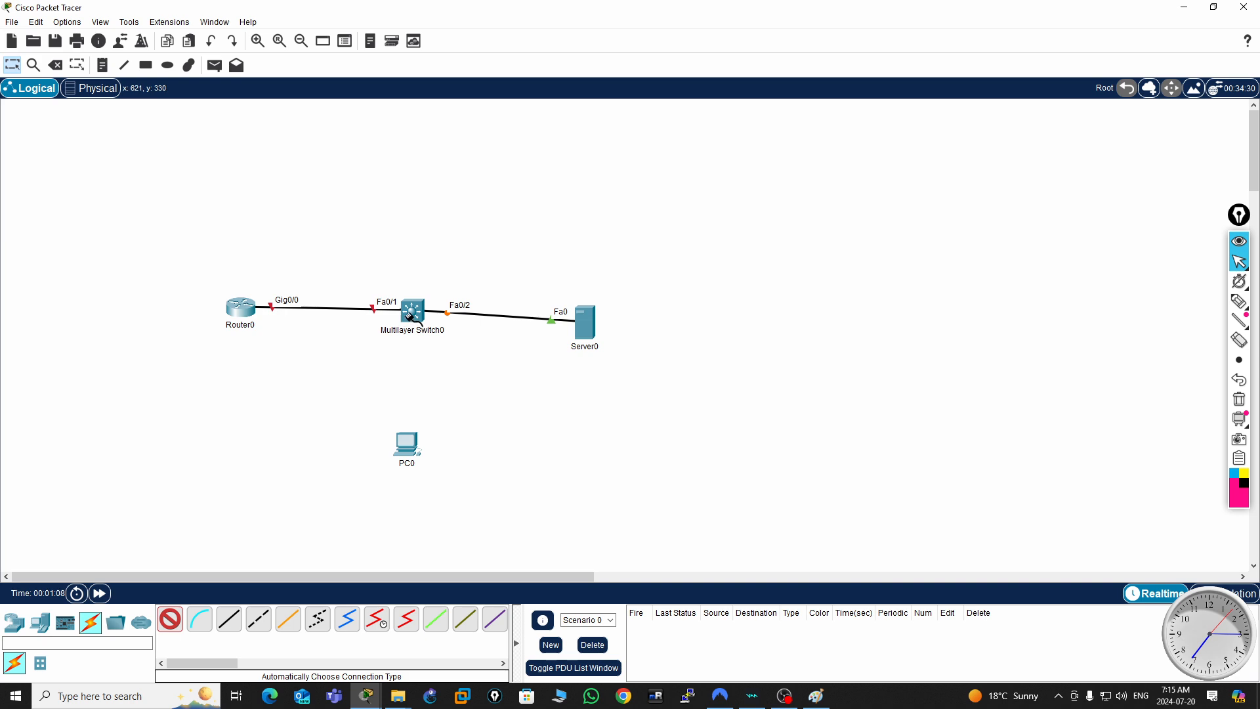
click(407, 443)
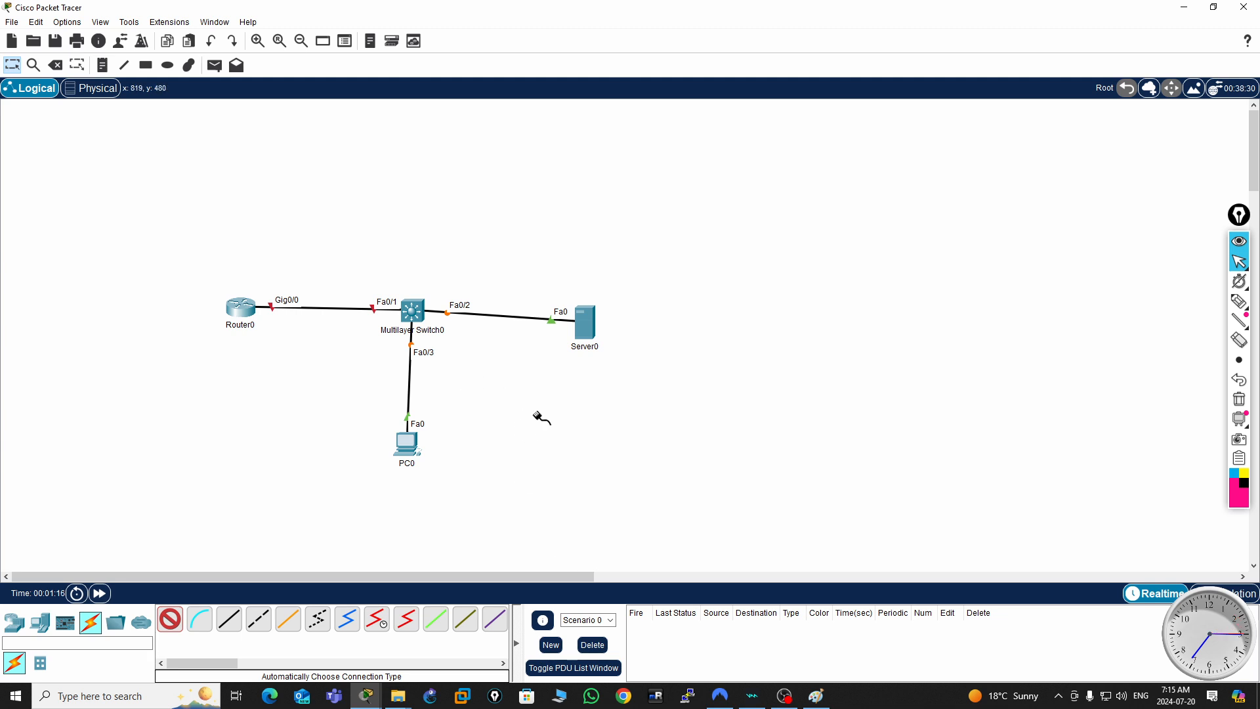
key(Escape)
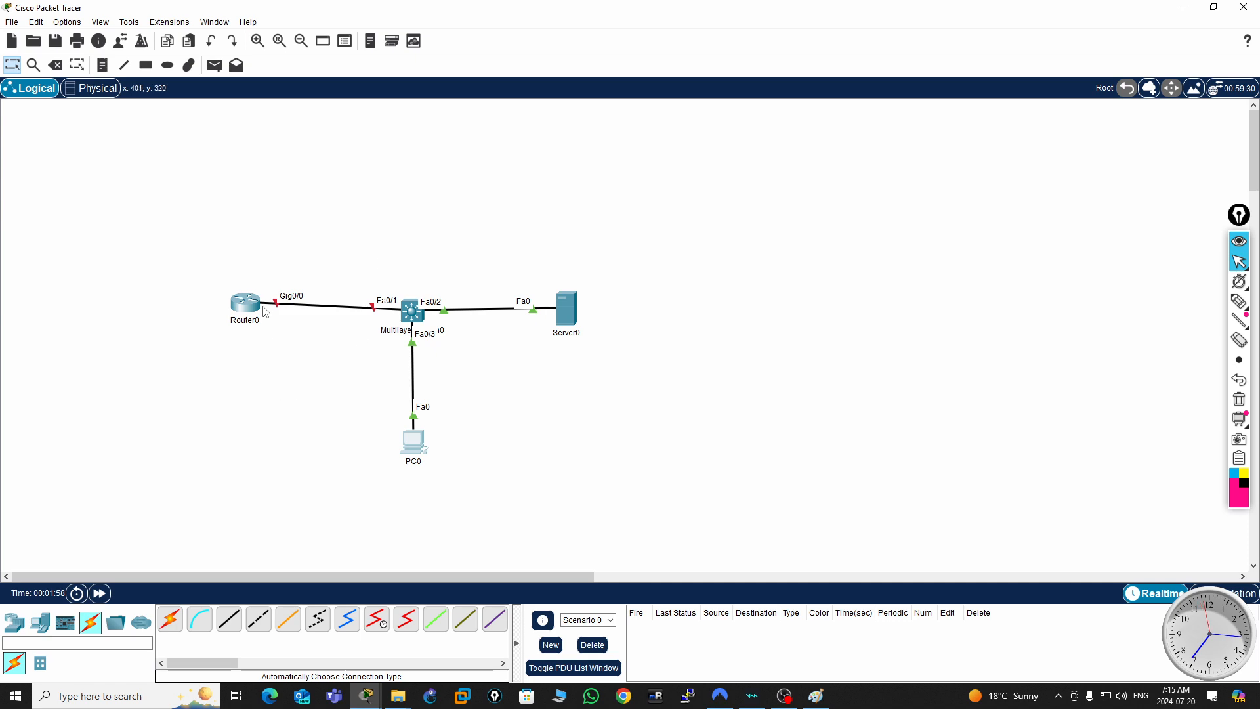
- Open Router0's interface configuration and turn on the GigabitEthernet0/0 port
click(248, 305)
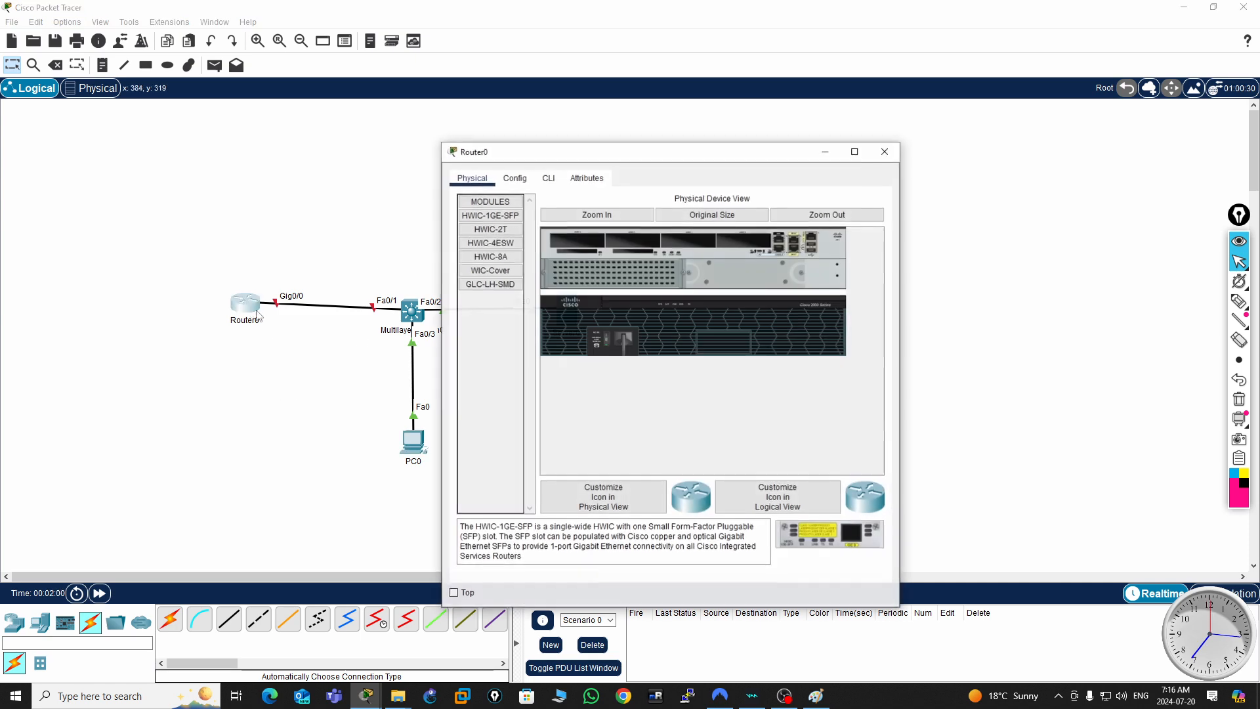
click(551, 182)
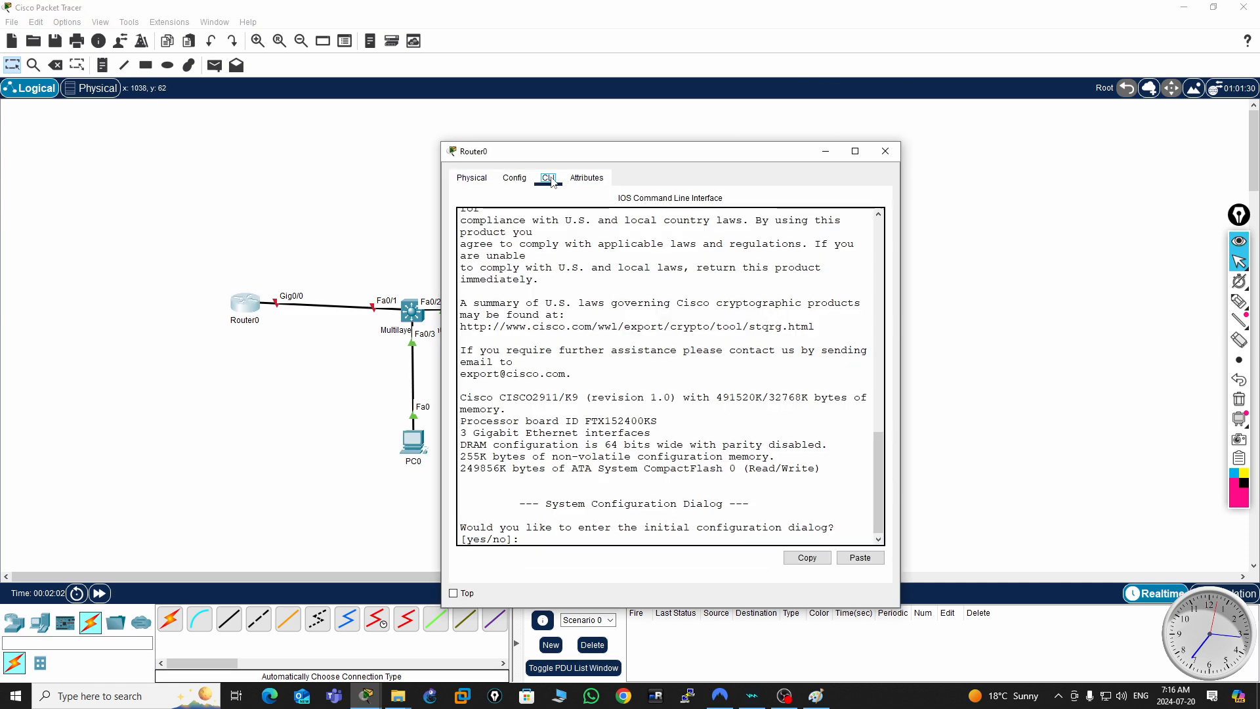
drag(776, 158, 995, 134)
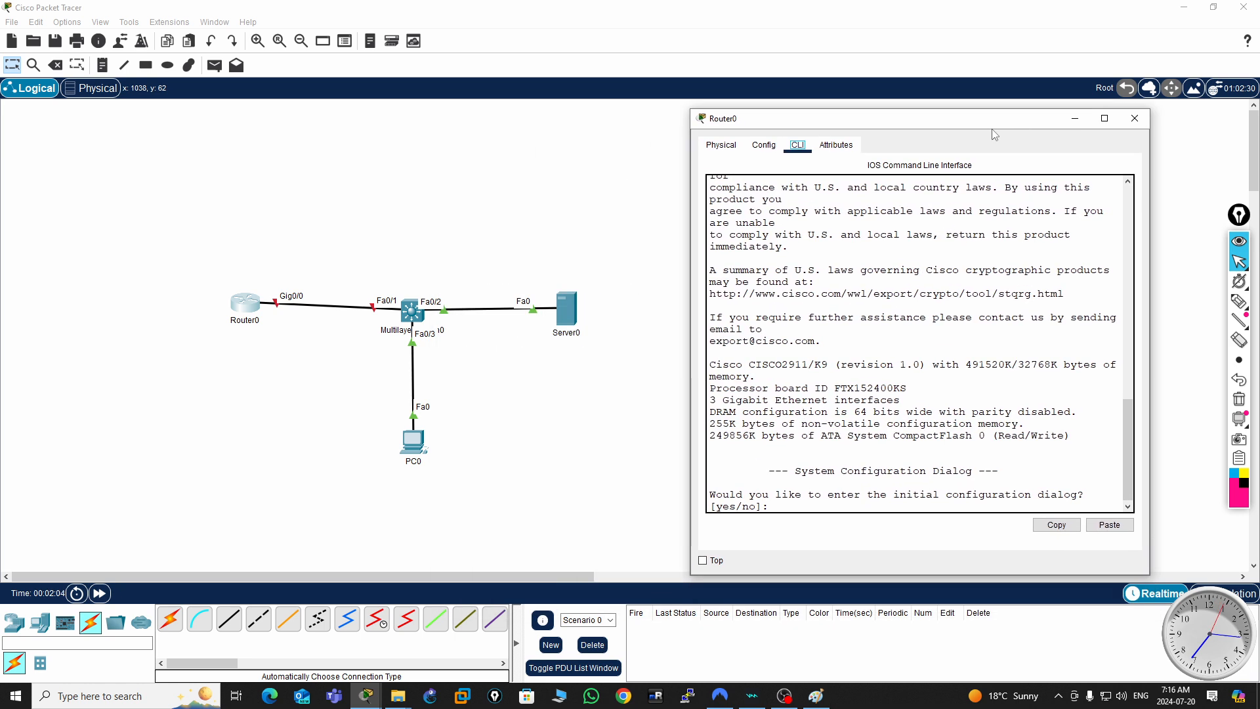
click(764, 145)
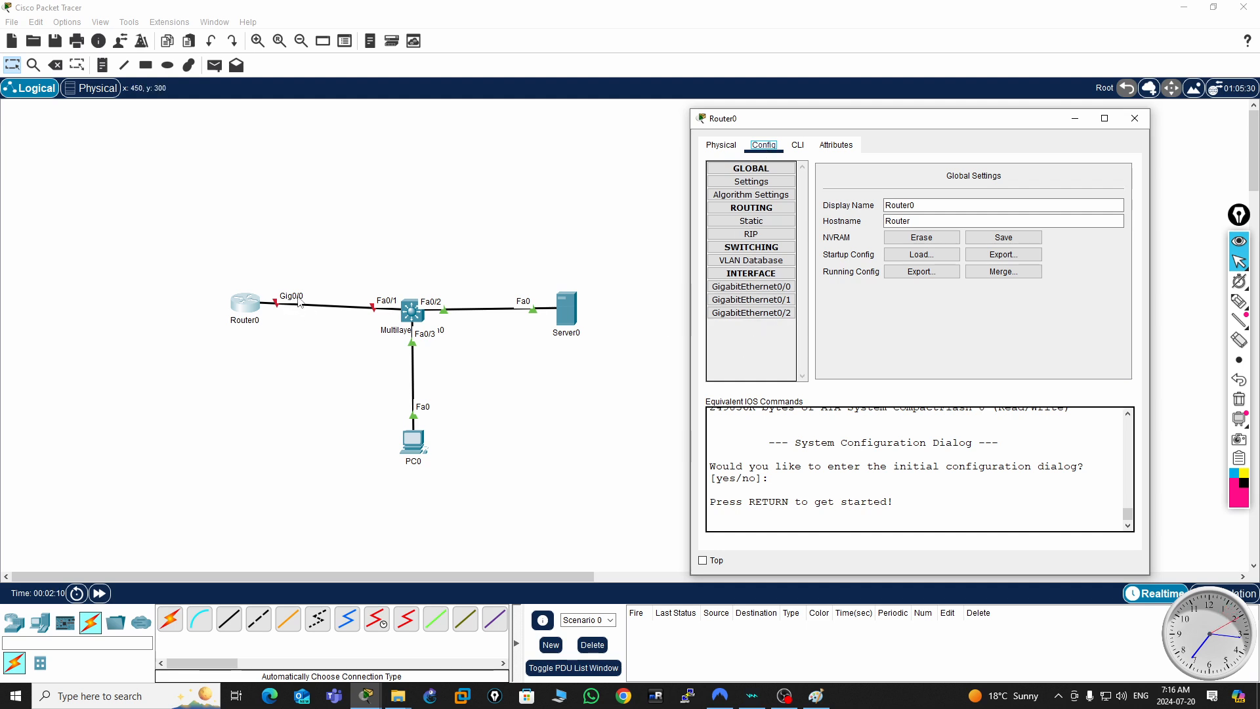
click(754, 287)
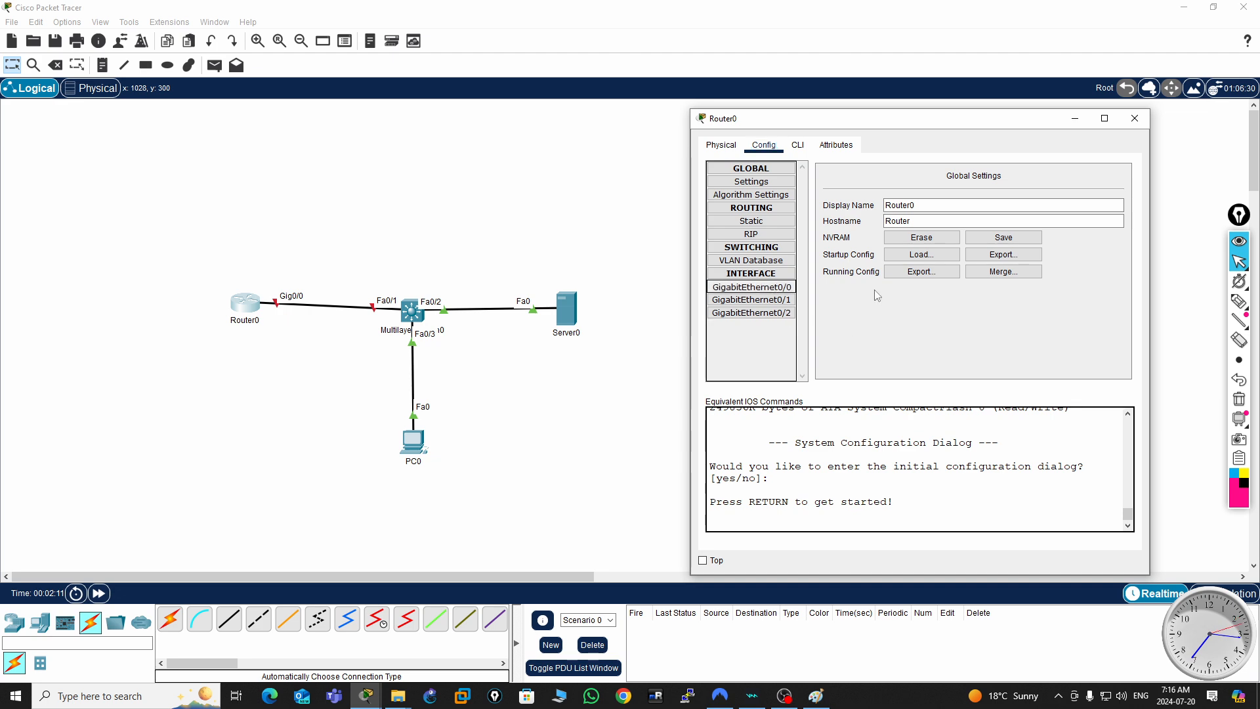
click(1112, 189)
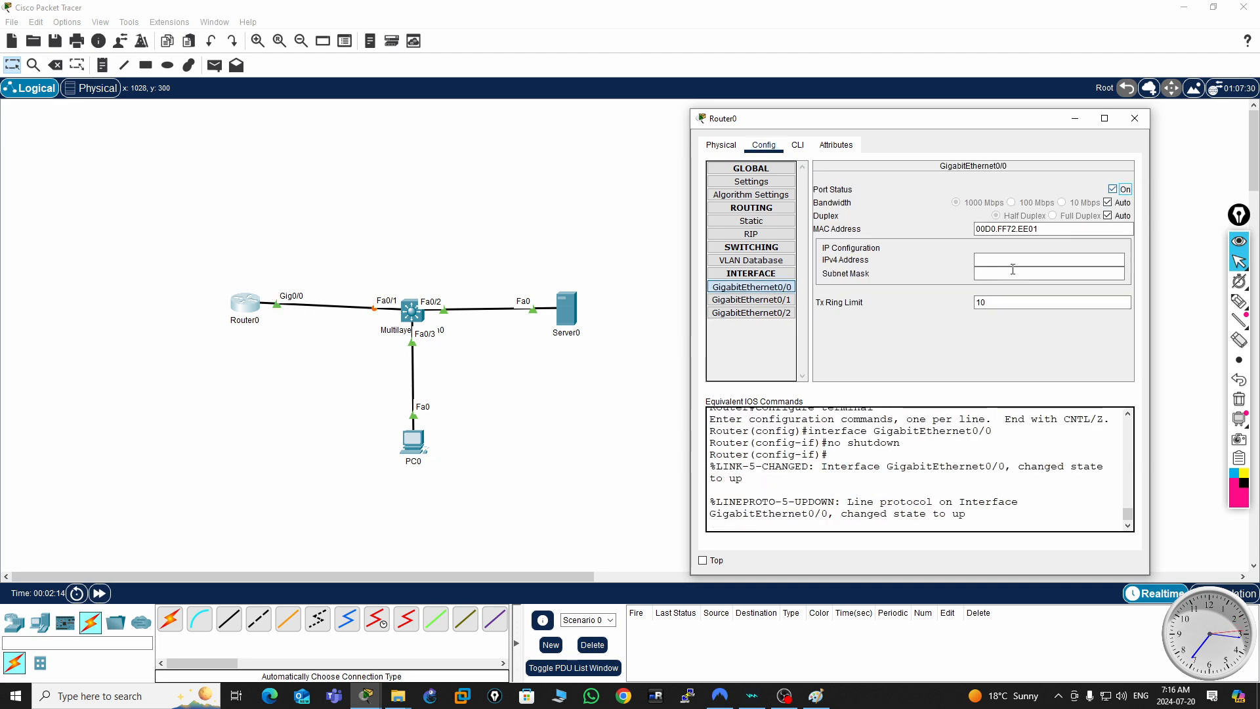
- Assign IPv4 address 192.168.10.1 with subnet mask 255.255.255.0 to Router0's GigabitEthernet0/0 and close its window
click(999, 260)
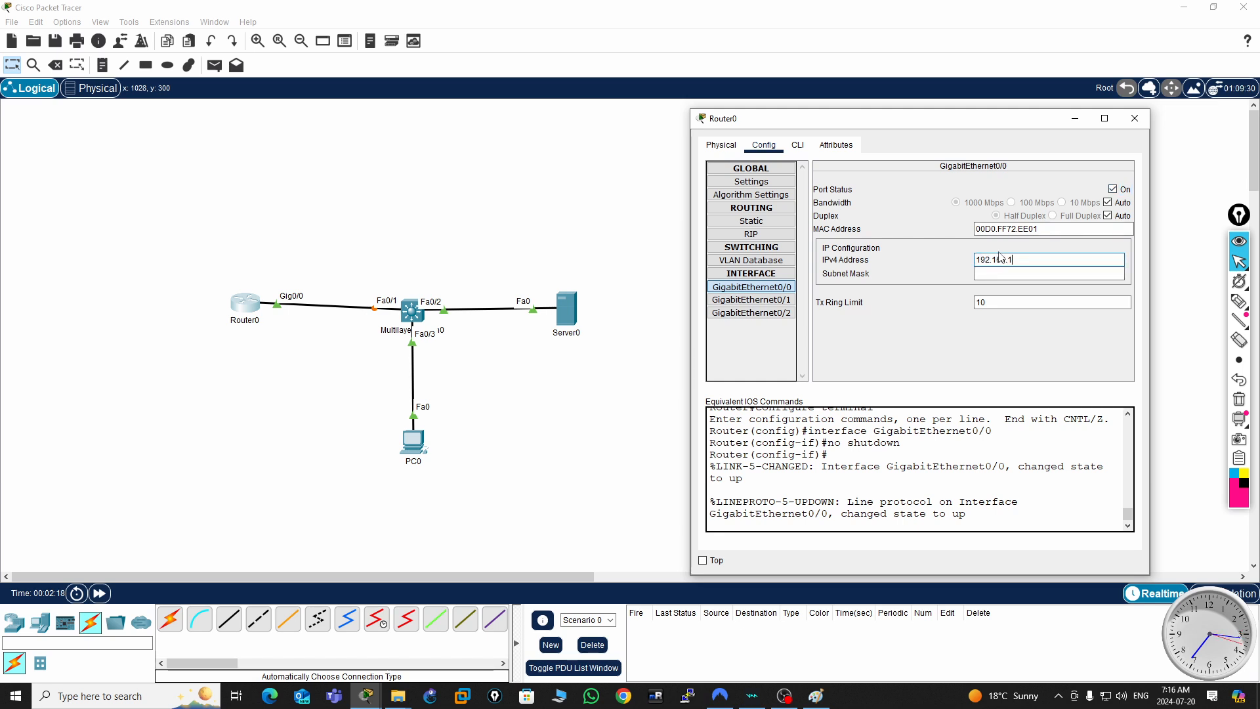
key(Tab)
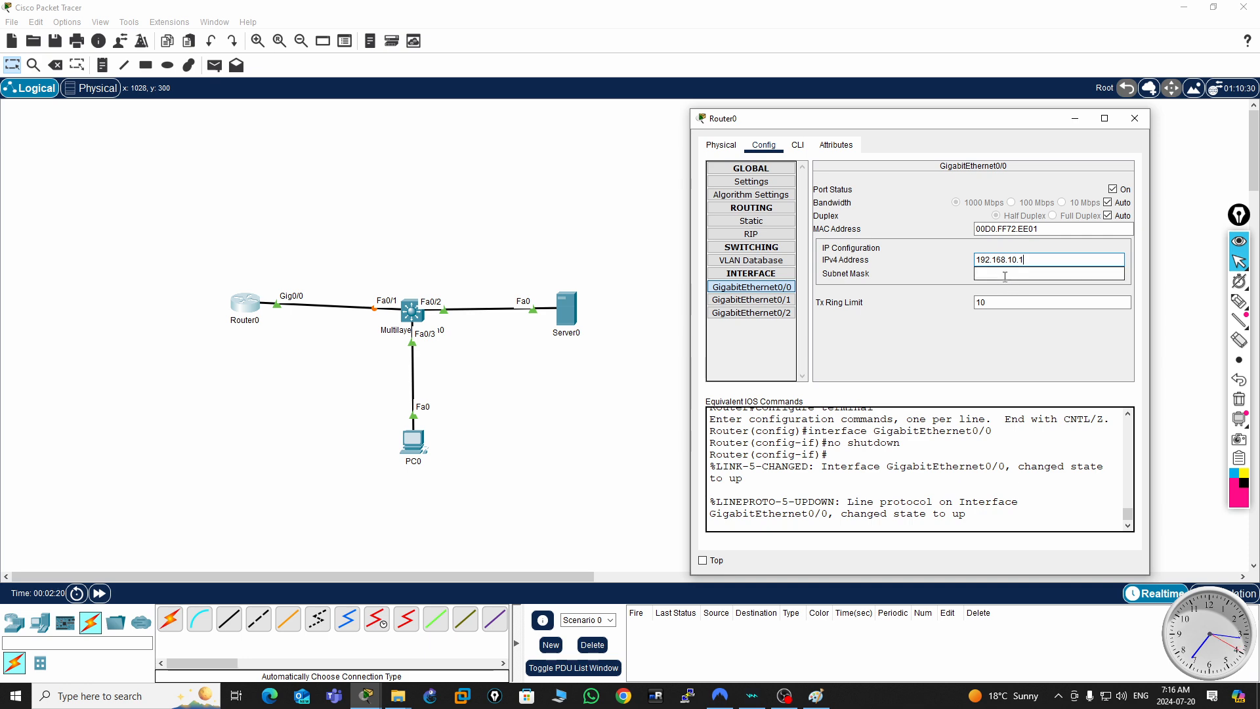
double_click(1028, 261)
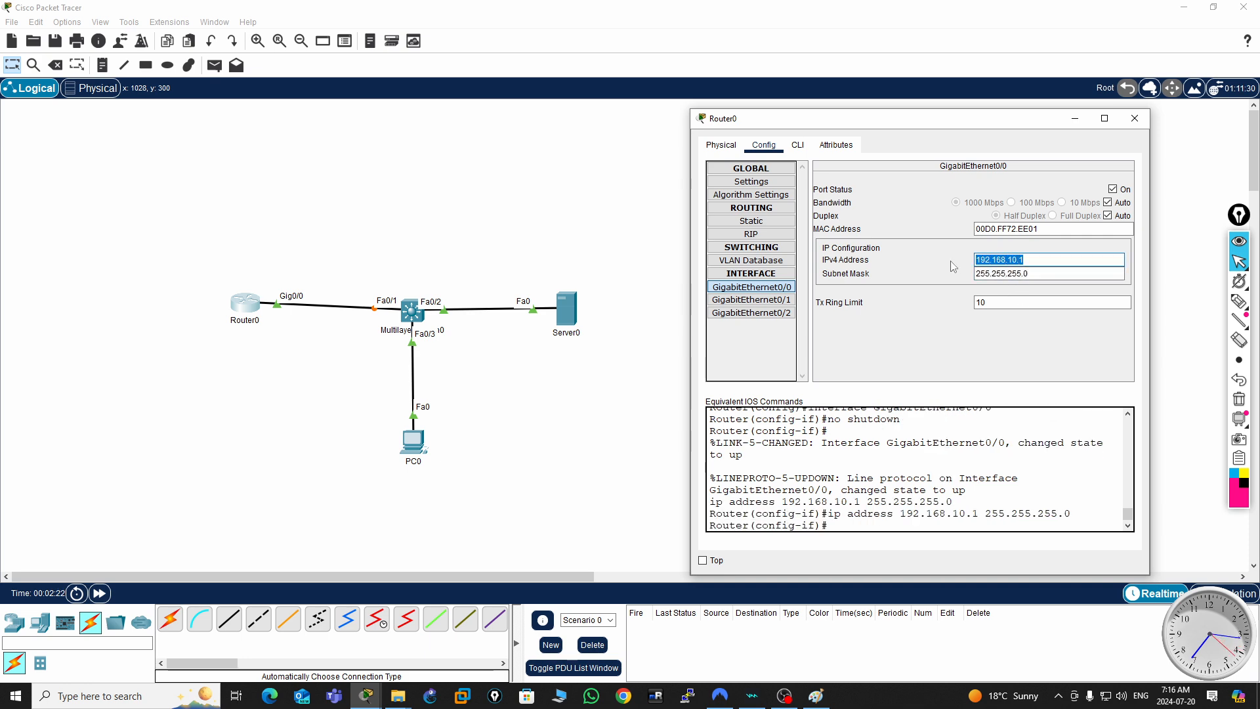
click(1136, 127)
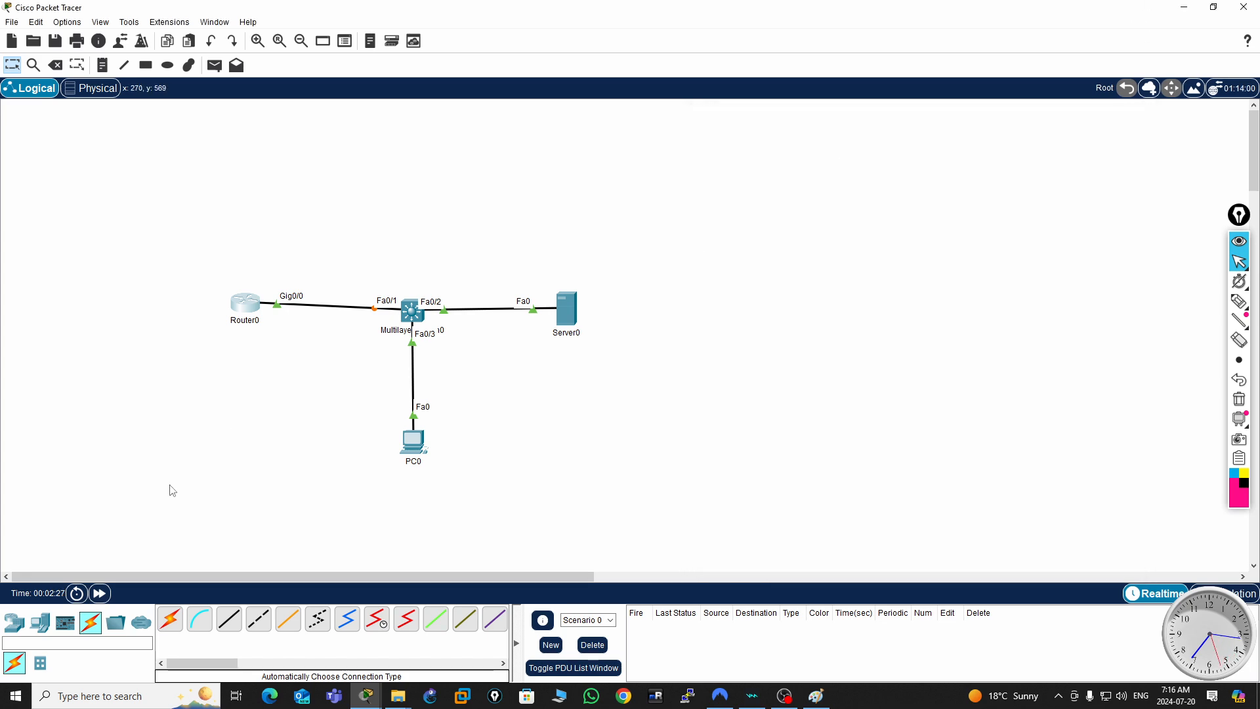
click(411, 312)
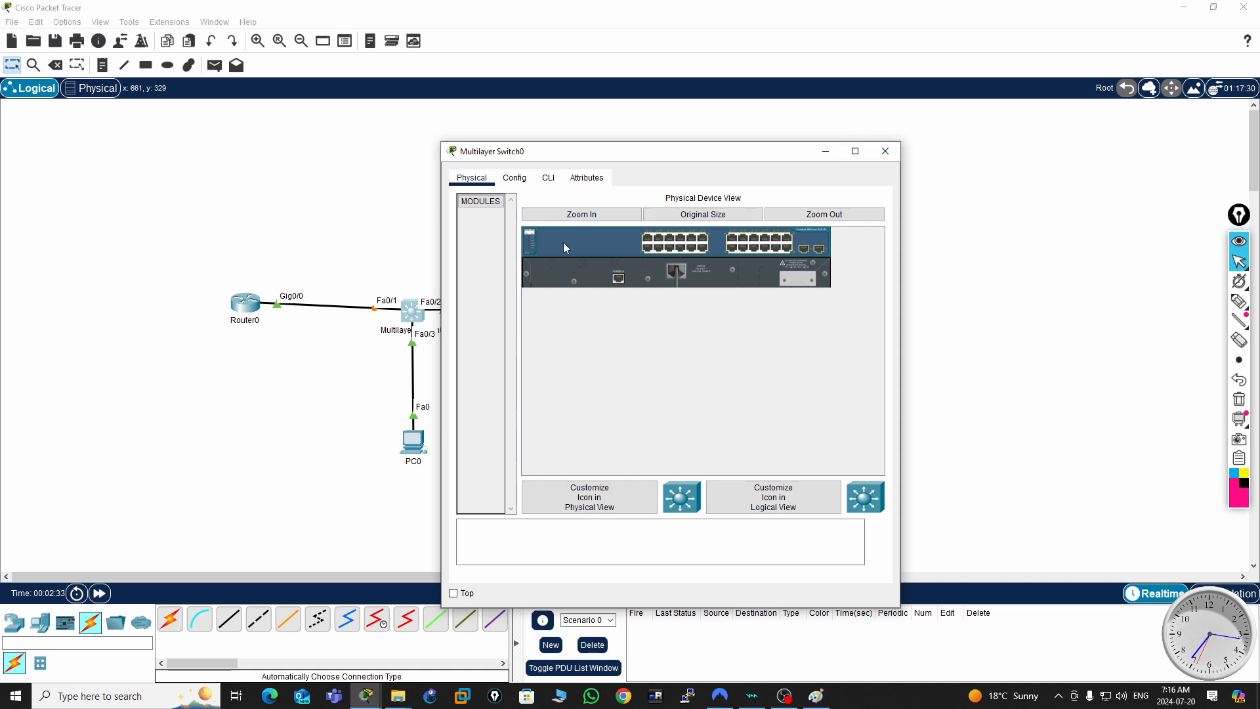
drag(776, 151, 932, 133)
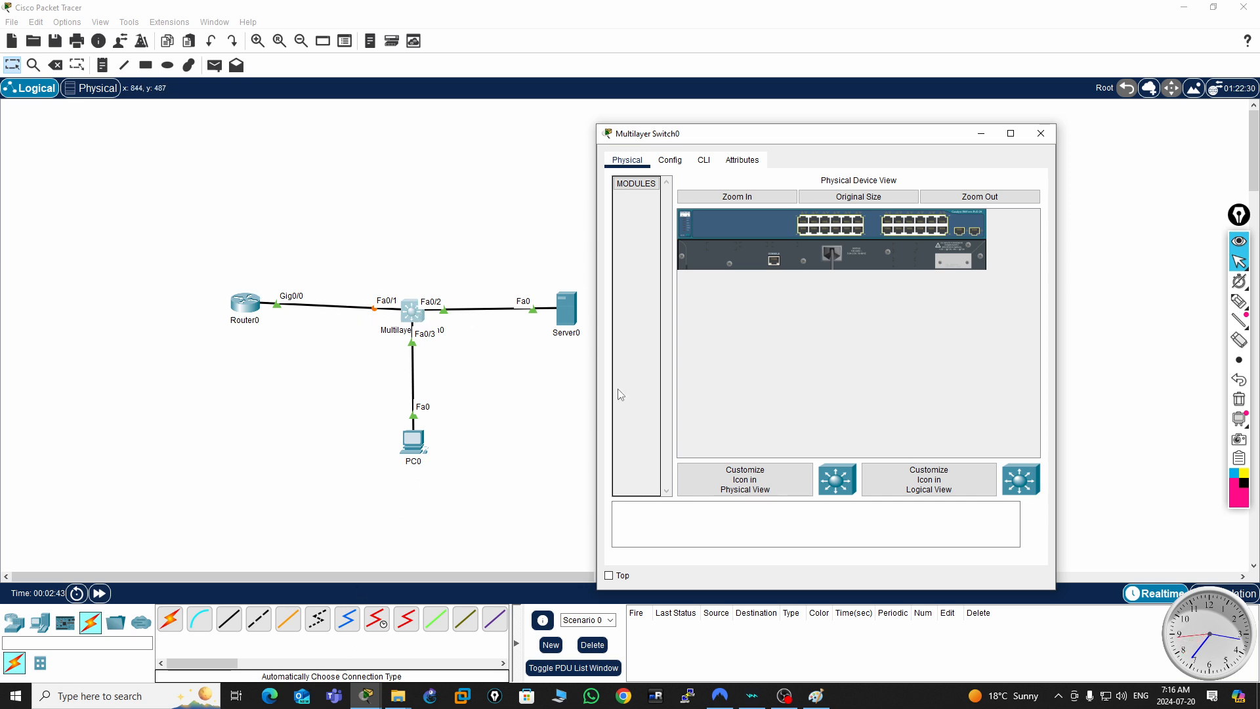
click(1040, 134)
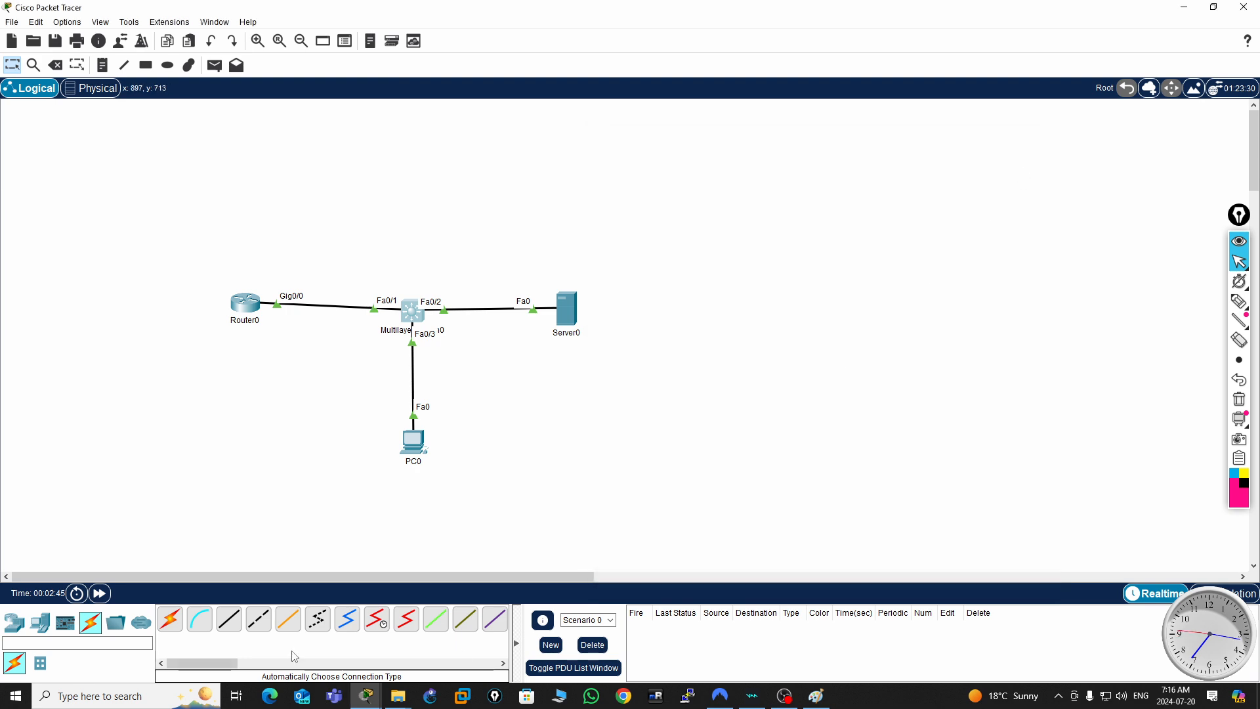
- Open PC0's IP configuration and set its static IPv4 address to 192.168.10.100
click(418, 450)
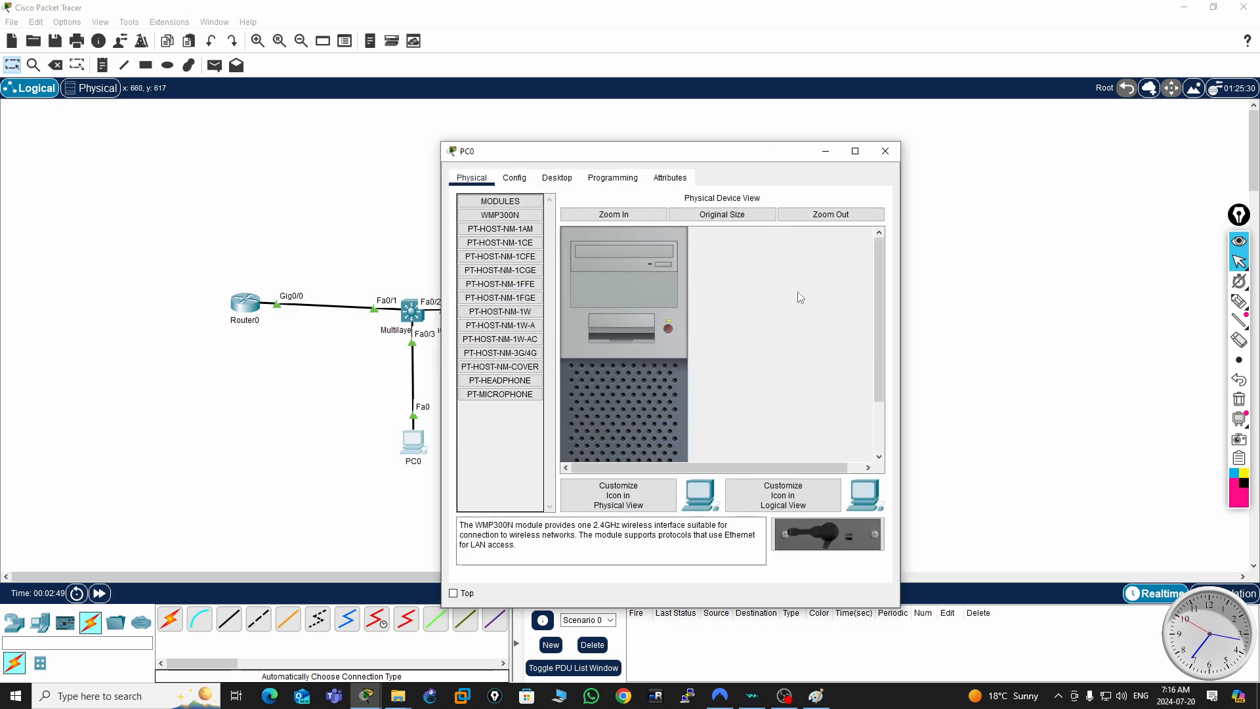
click(558, 178)
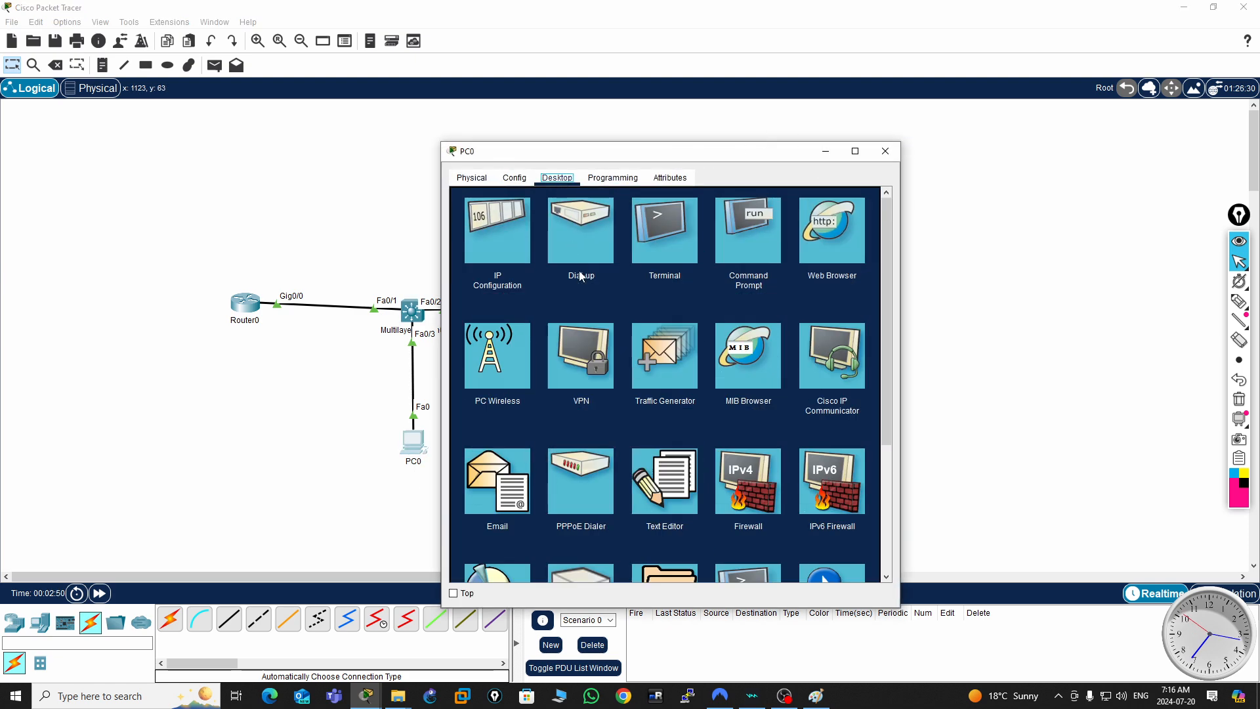
click(499, 235)
drag(742, 157, 1015, 153)
click(889, 265)
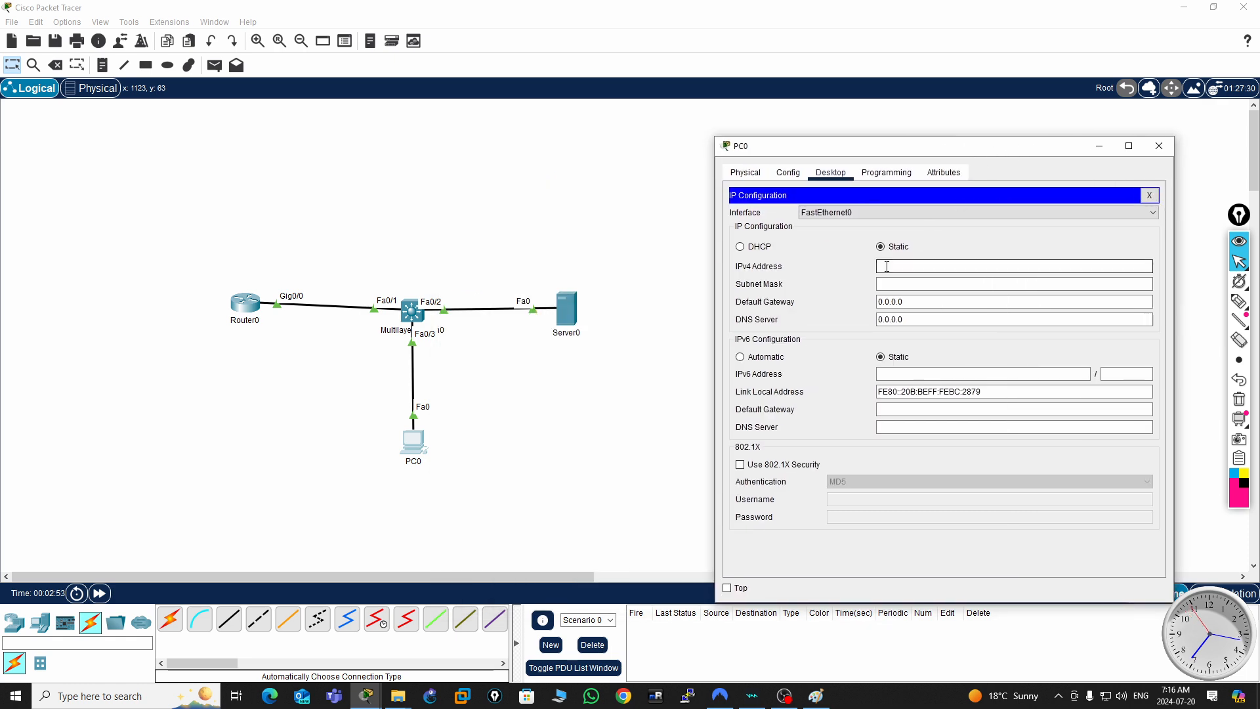
text(192.168.10.100)
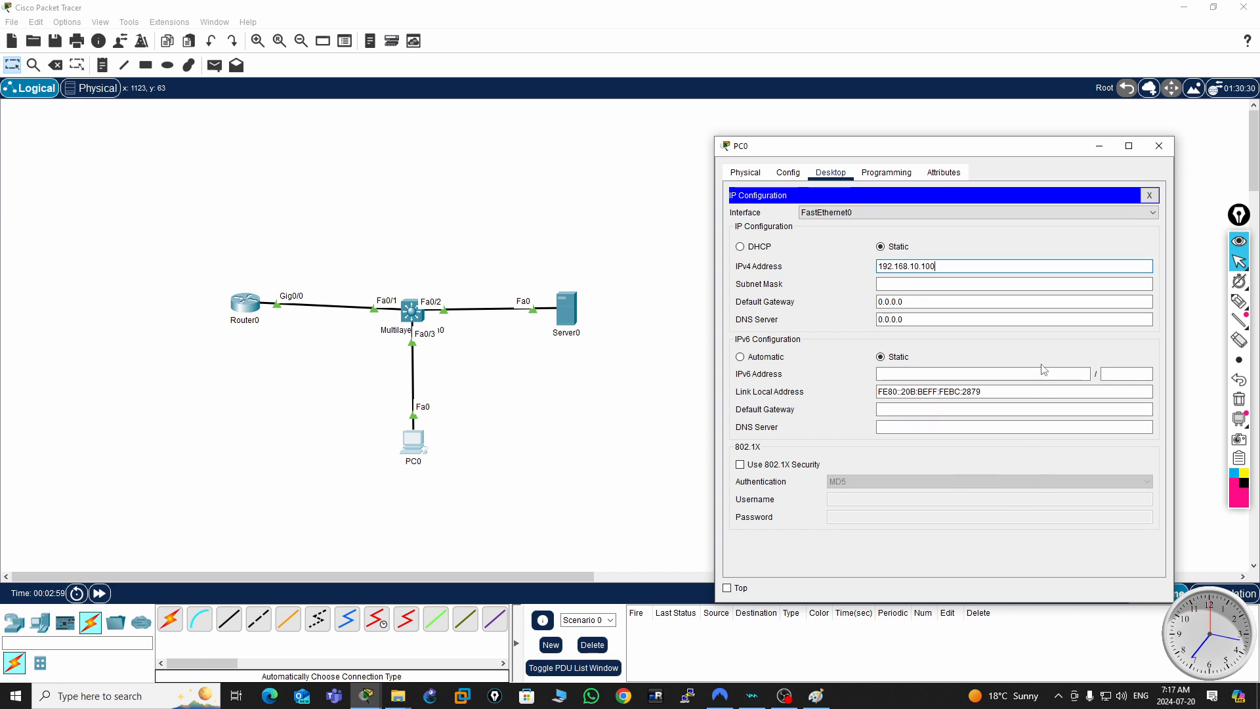
- Fill in PC0's subnet mask 255.255.255.0 and set its default gateway to 192.168.10.1
click(888, 284)
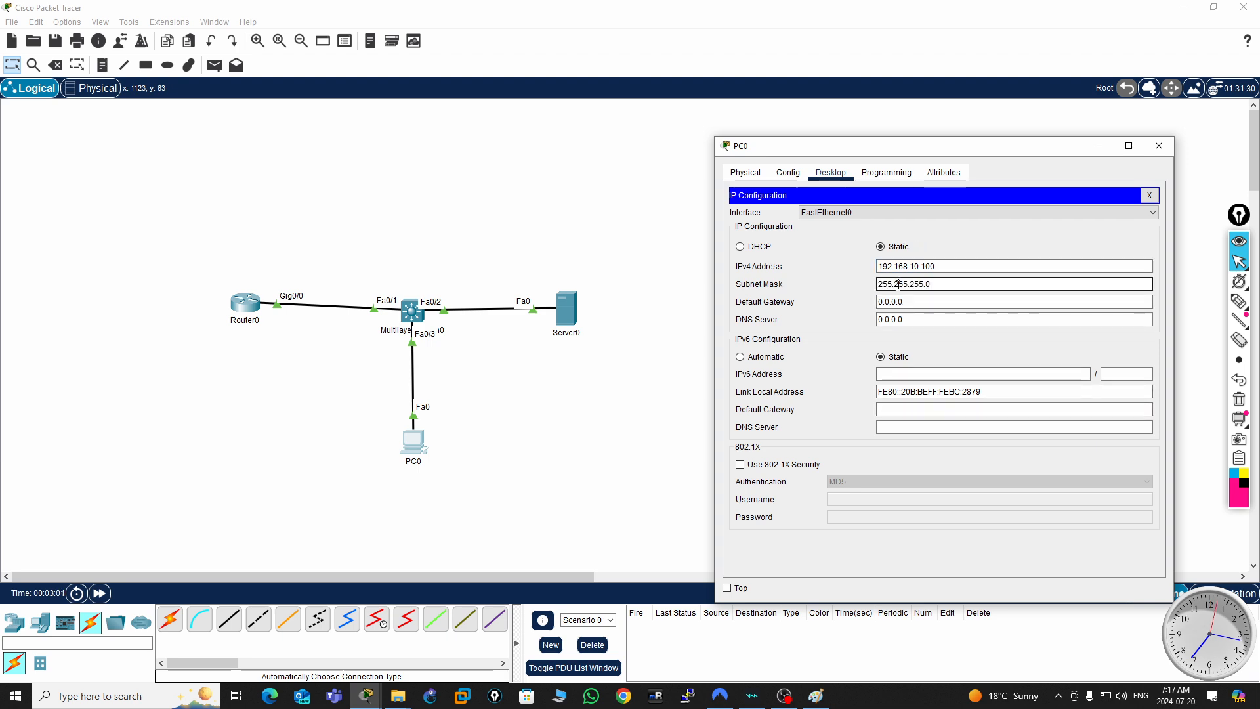
click(908, 301)
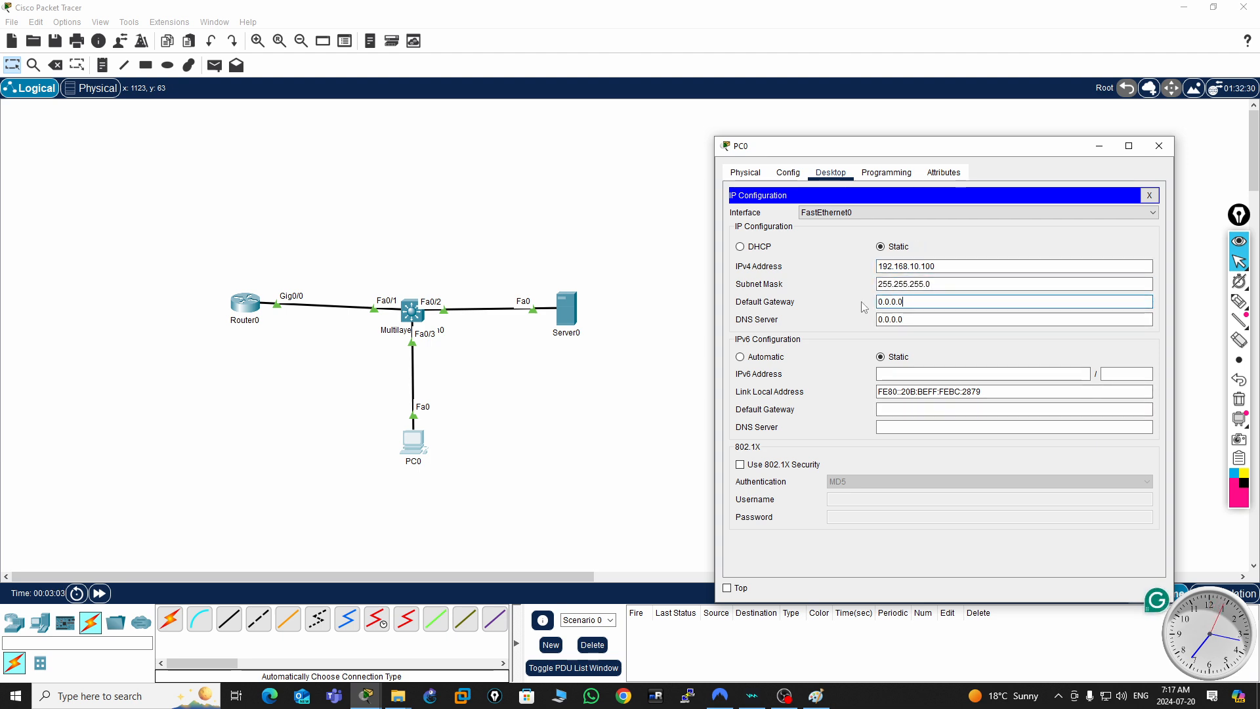
double_click(907, 299)
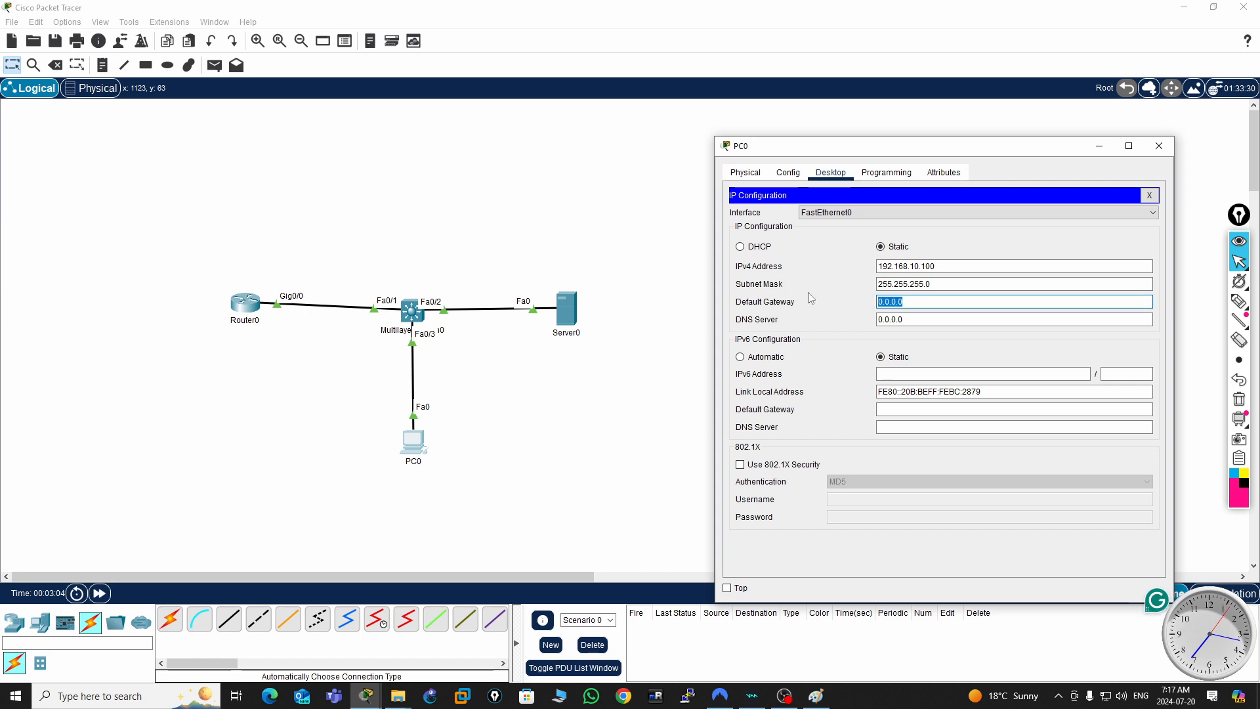
text(192.168.10.1)
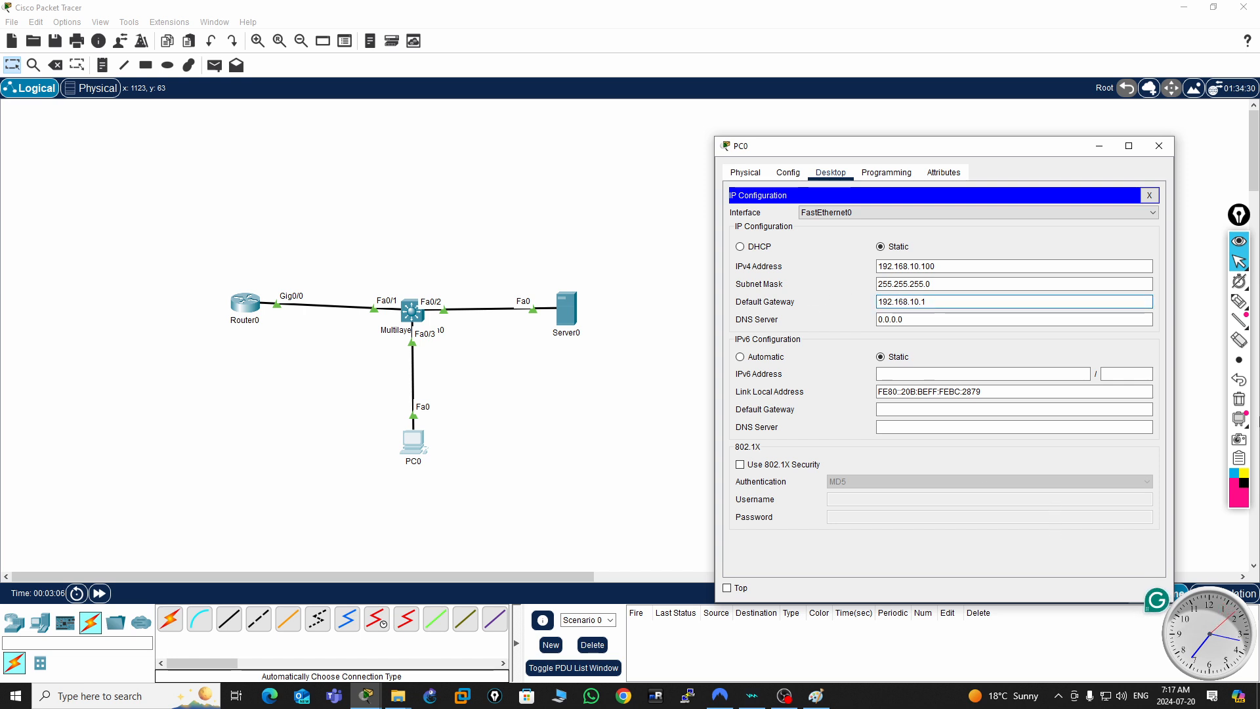
- Close PC0's window, then open Server0's IP configuration and set its static IPv4 address to 192.168.10.200
click(1161, 149)
click(569, 312)
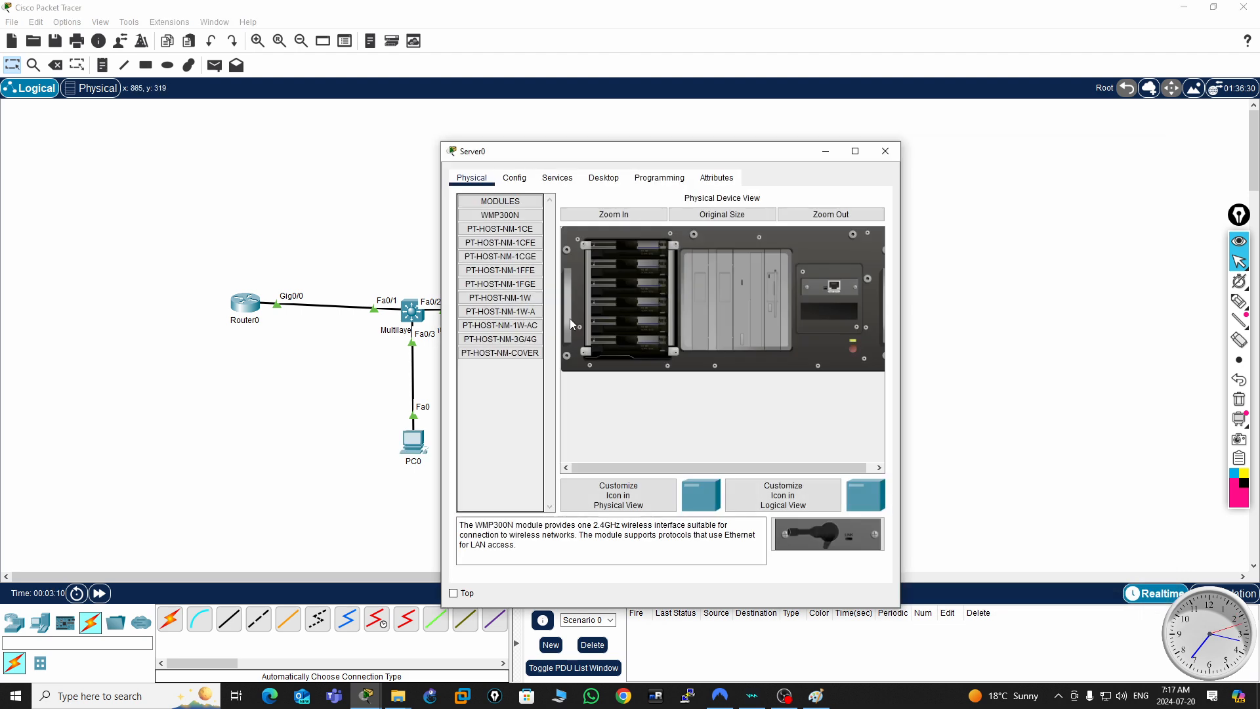
drag(728, 156, 1017, 131)
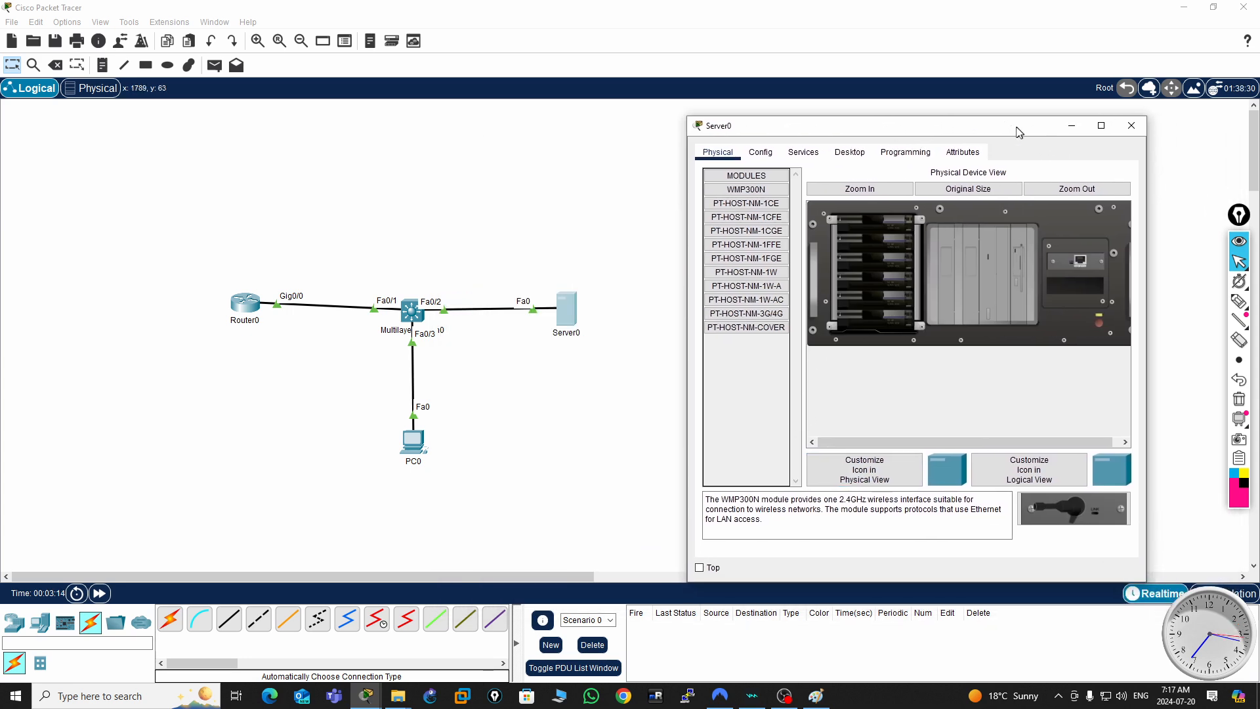
click(763, 152)
click(858, 154)
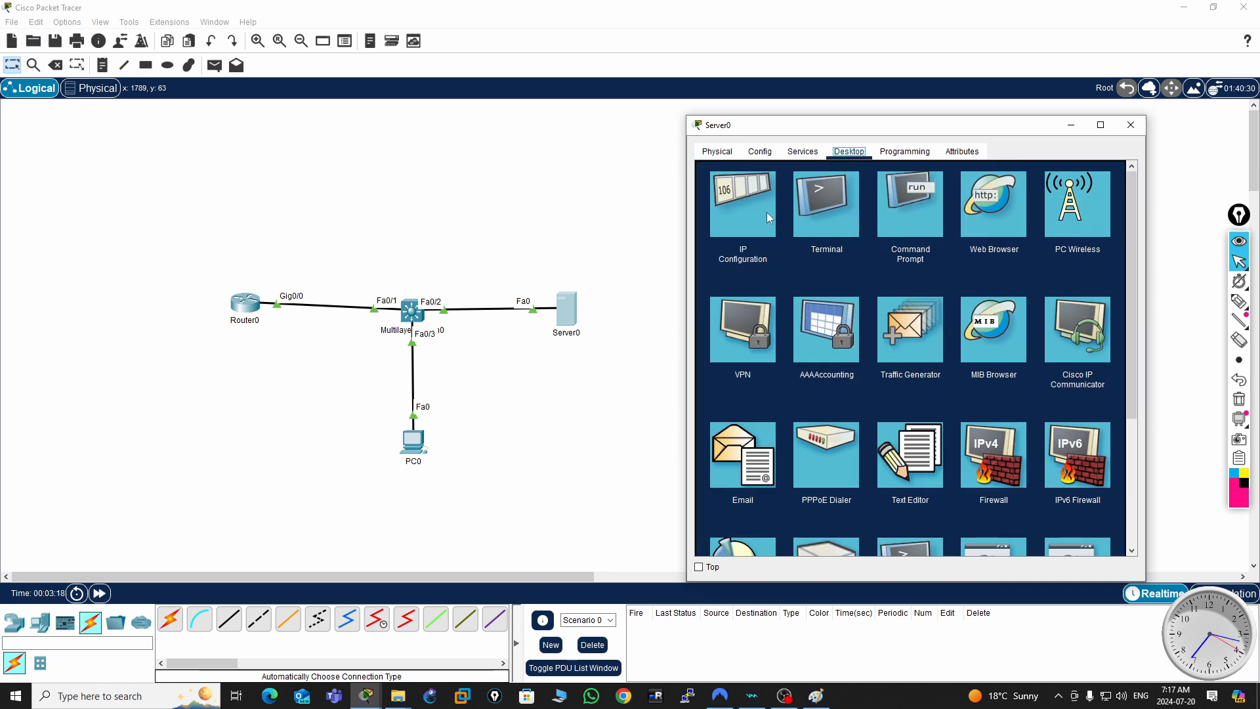
click(745, 211)
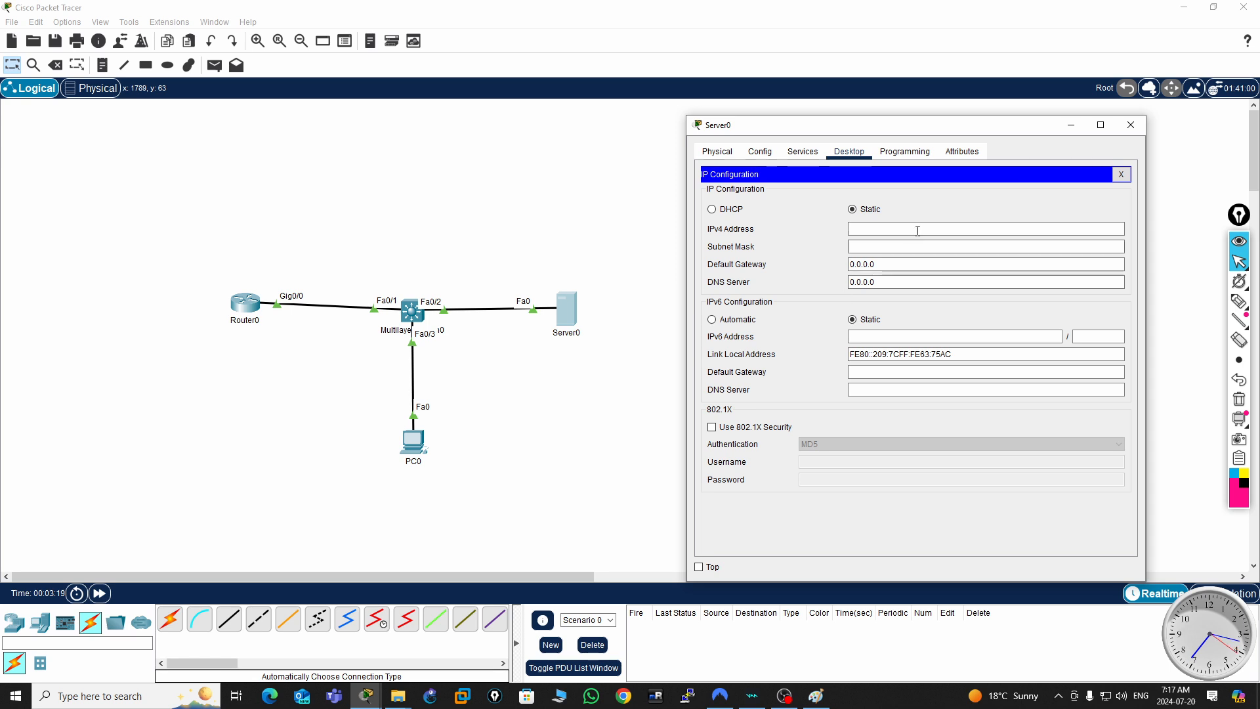
click(869, 226)
text(192.168.10.1)
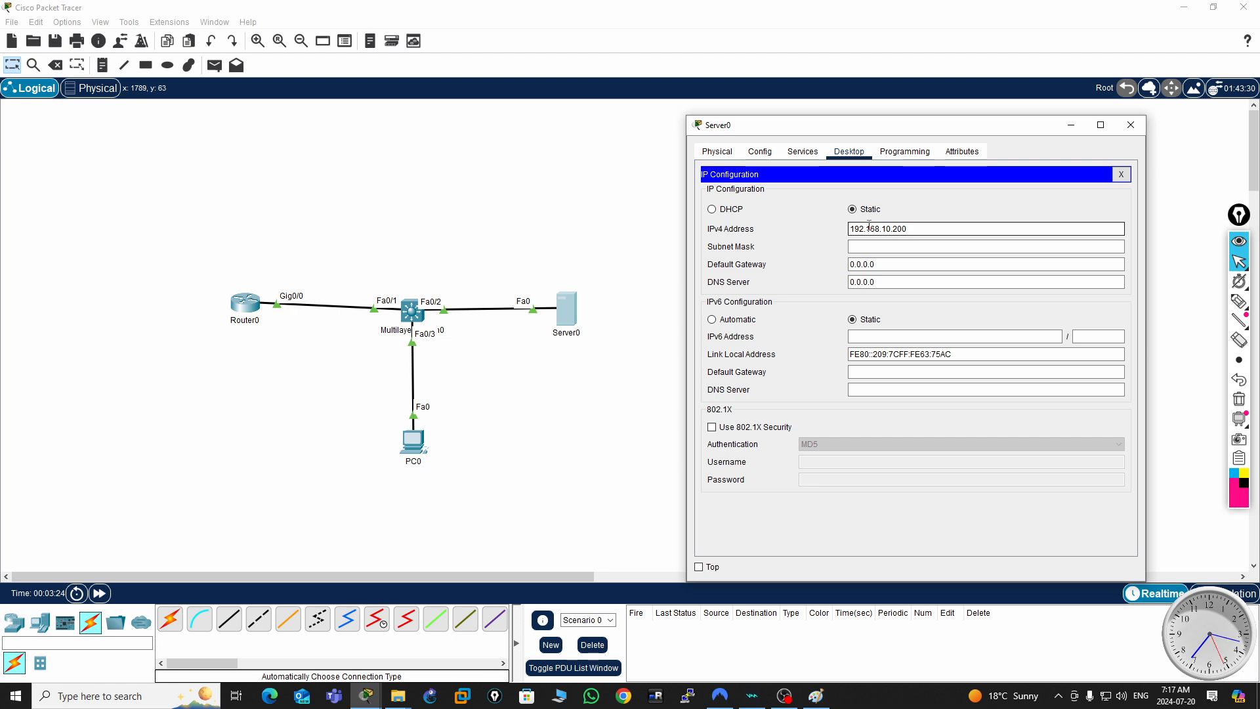
- Fill in Server0's subnet mask 255.255.255.0, set its default gateway to 192.168.10.1 and close its window
click(876, 246)
click(874, 263)
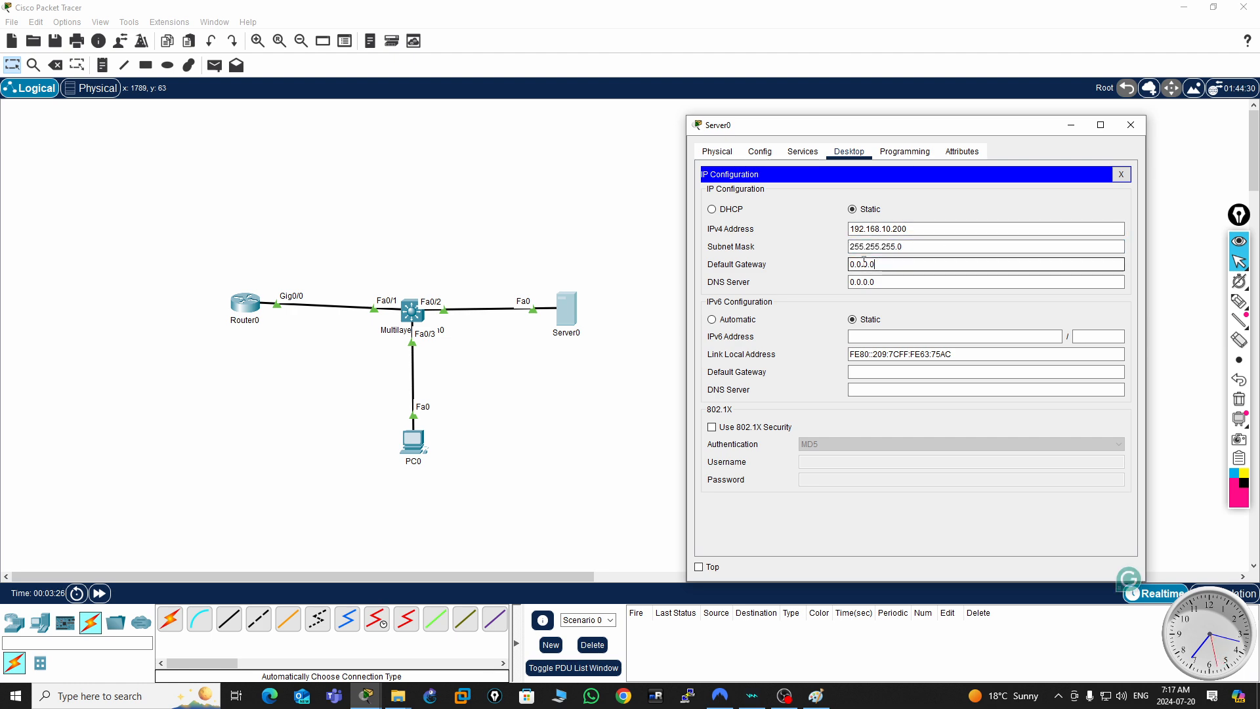
drag(875, 263, 825, 259)
text(192.168.10.1)
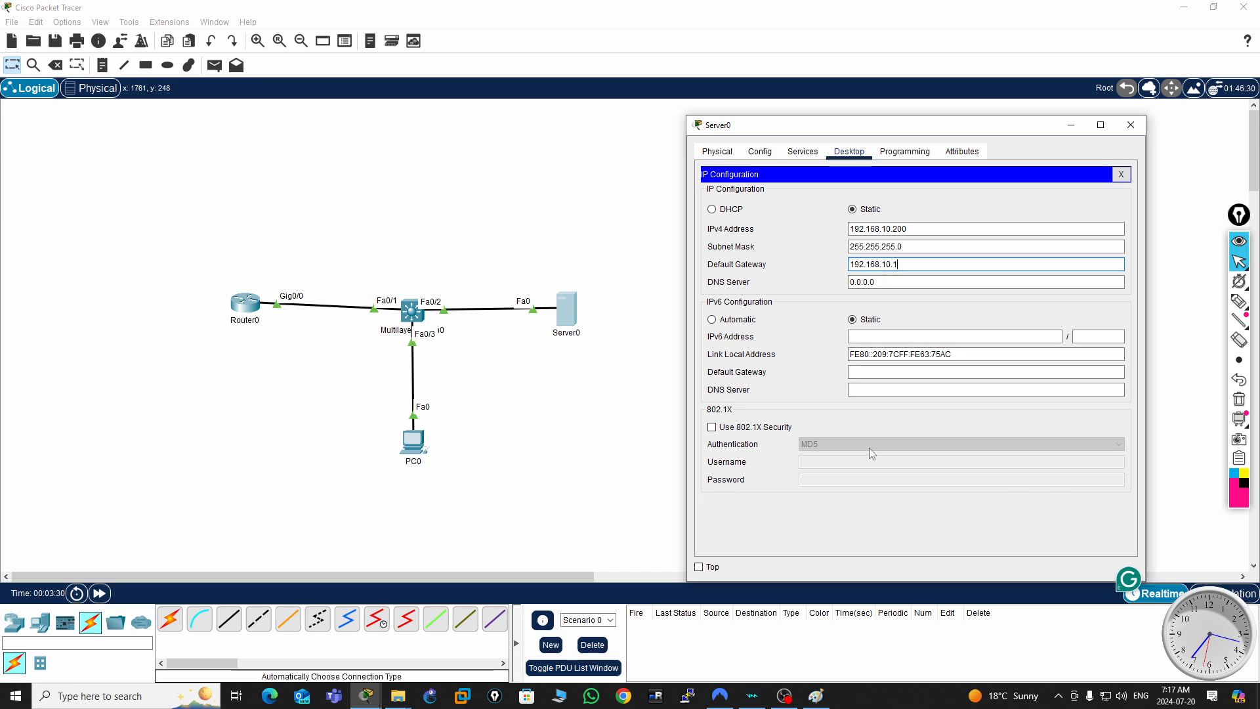
click(1130, 125)
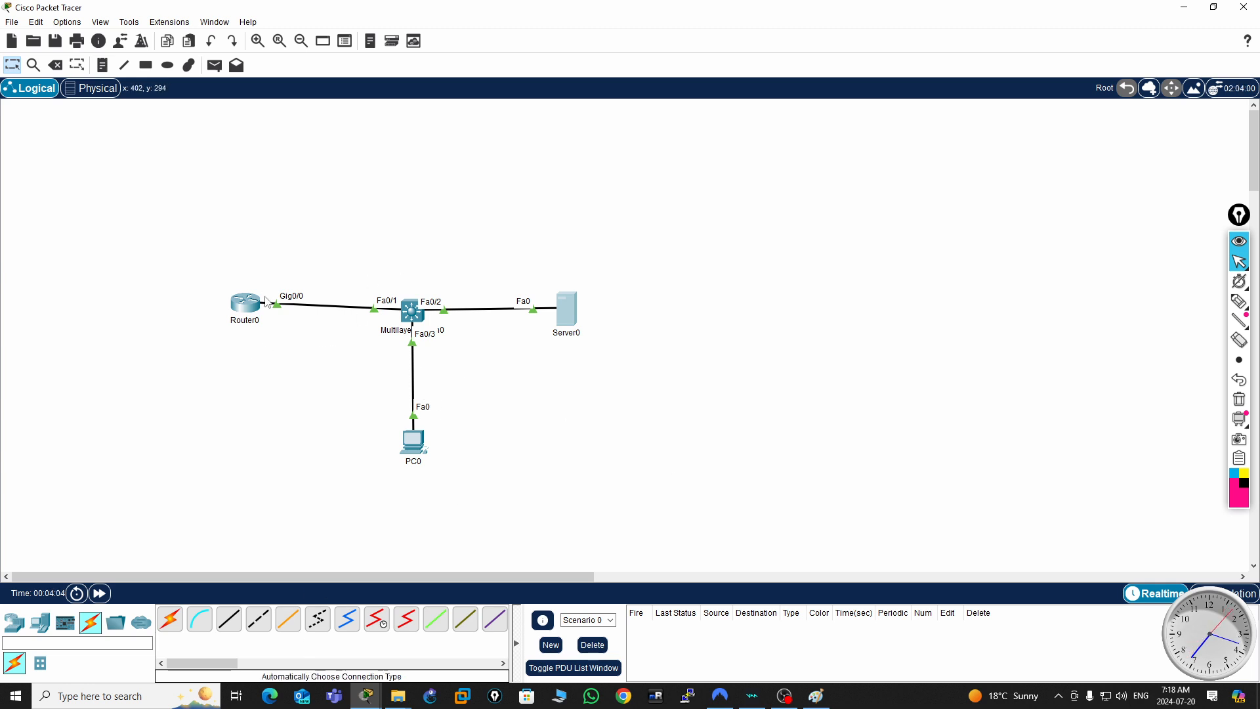
- Rename Router0 as R1 on the logical workspace
click(246, 319)
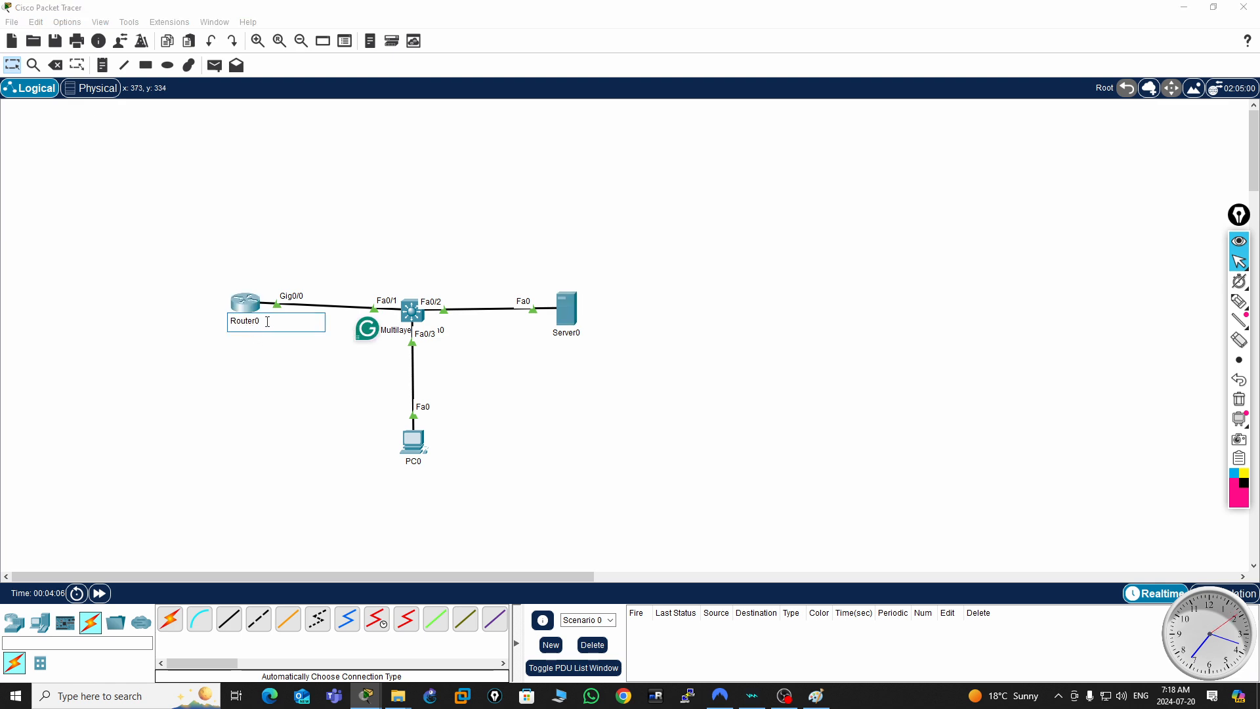
drag(264, 320, 203, 321)
drag(262, 320, 194, 316)
text(R1)
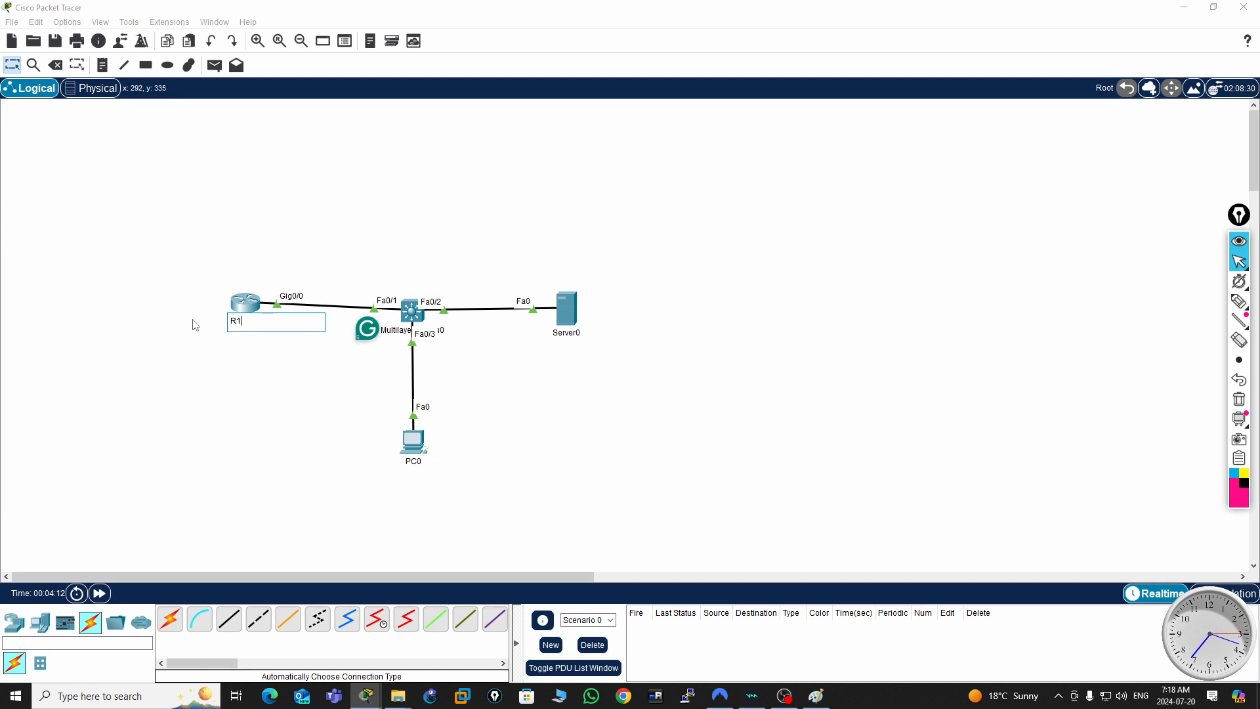
- Rename PC0 as Admin on the logical workspace
click(422, 462)
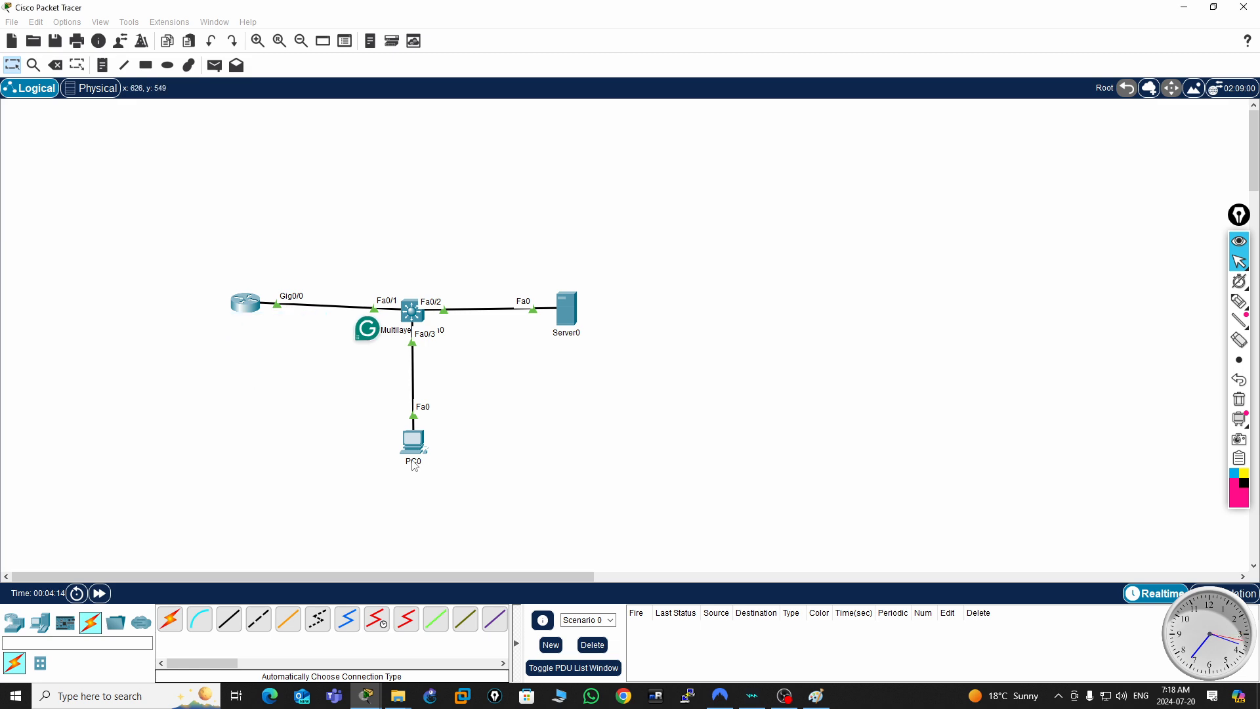
drag(422, 462, 380, 465)
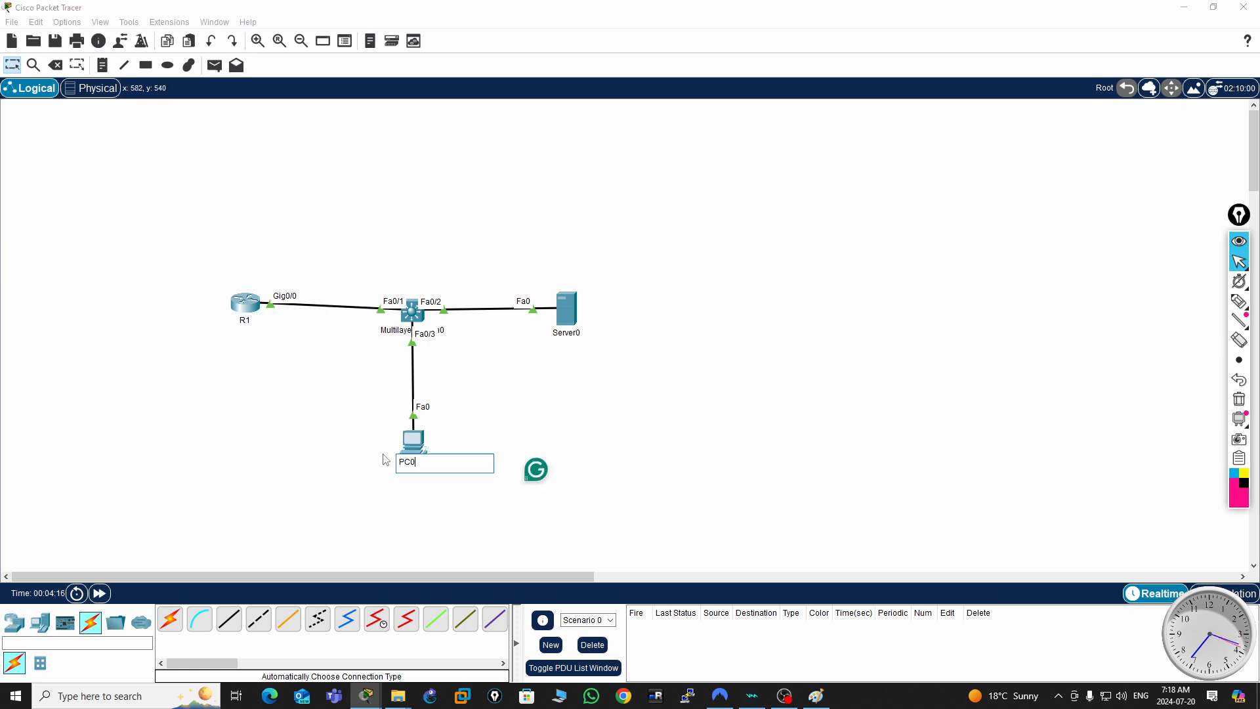
text(dmin)
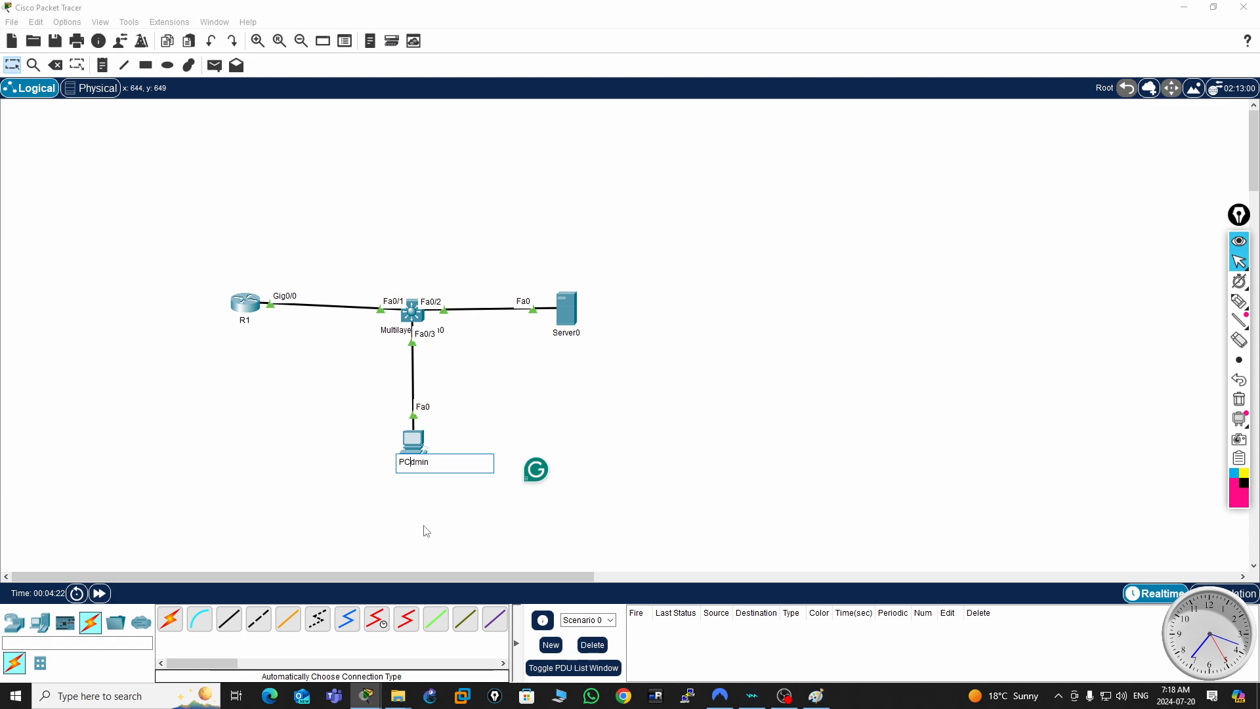
key(BackSpace)
key(BackSpace)
text(A)
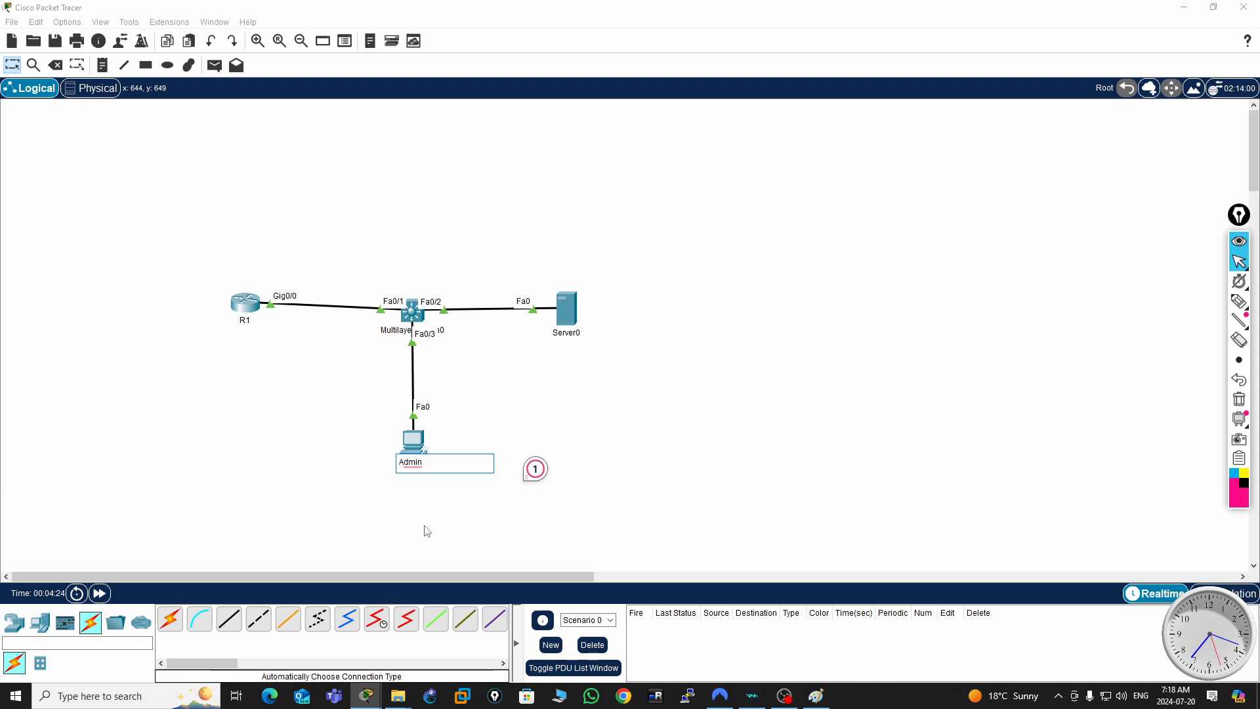
key(Return)
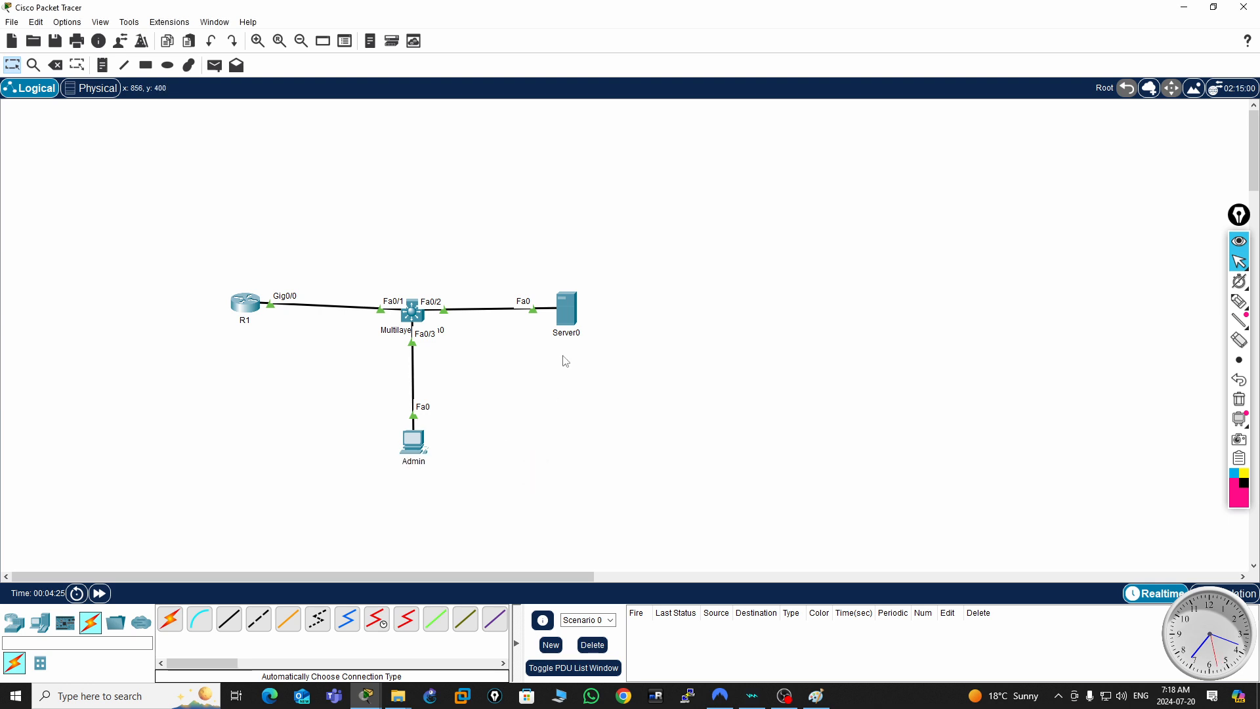
- Rename the multilayer switch as SW on the logical workspace
click(422, 328)
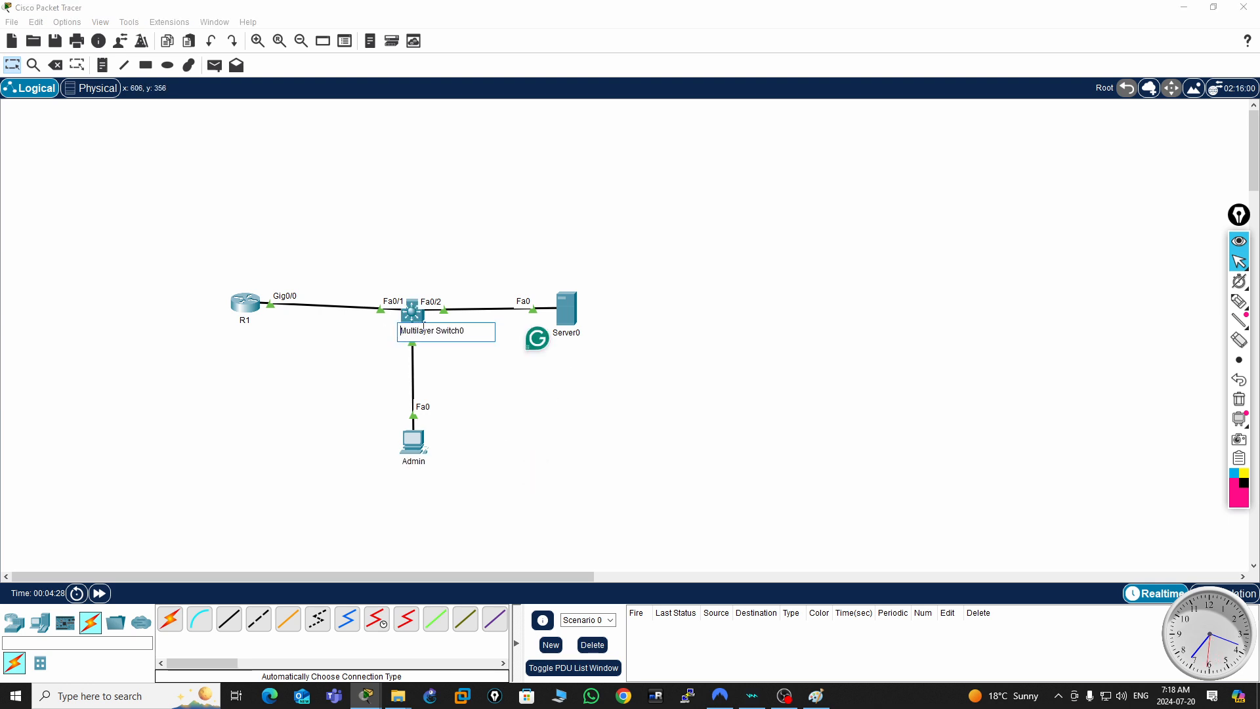
drag(464, 330, 372, 328)
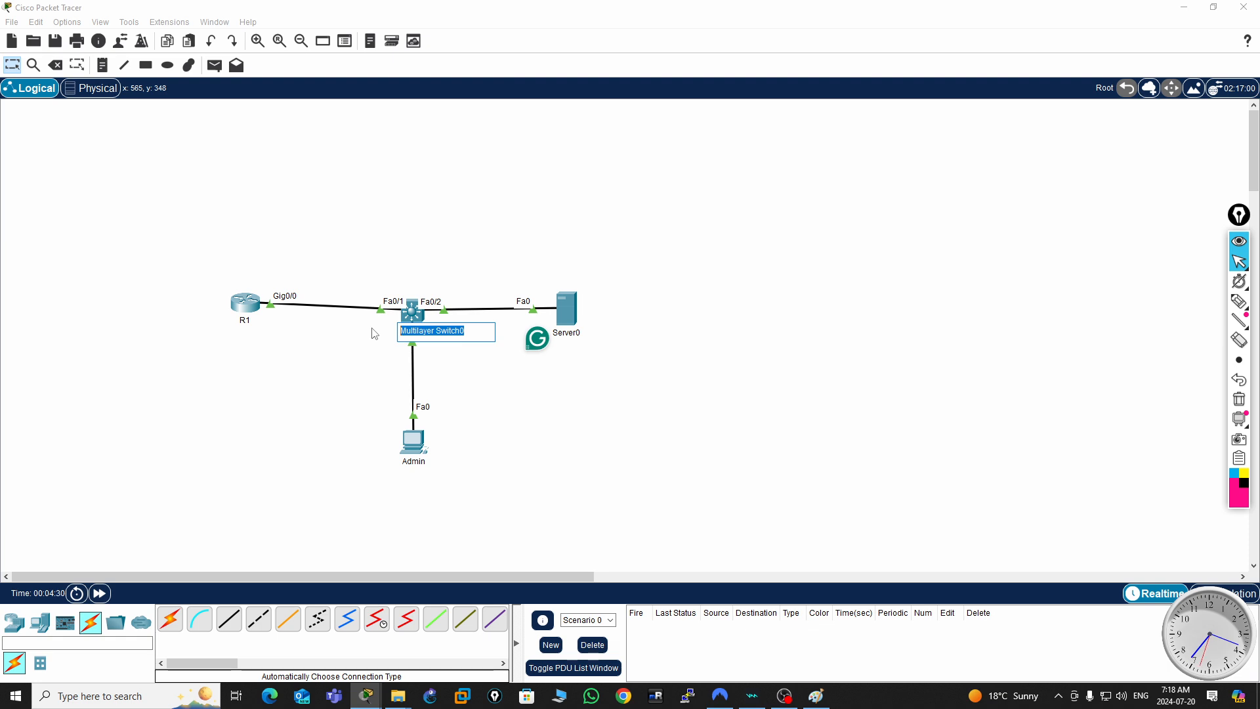
text(SW)
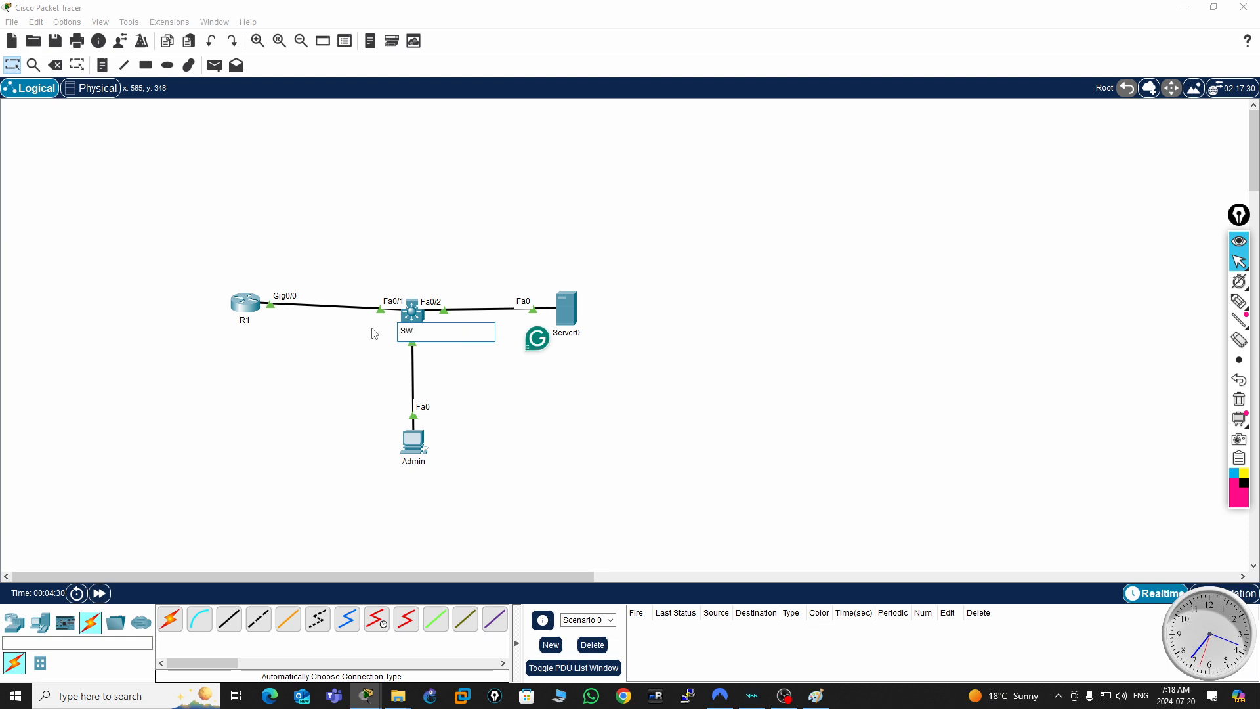
- Rename Server0 as AAA Server on the logical workspace
click(574, 332)
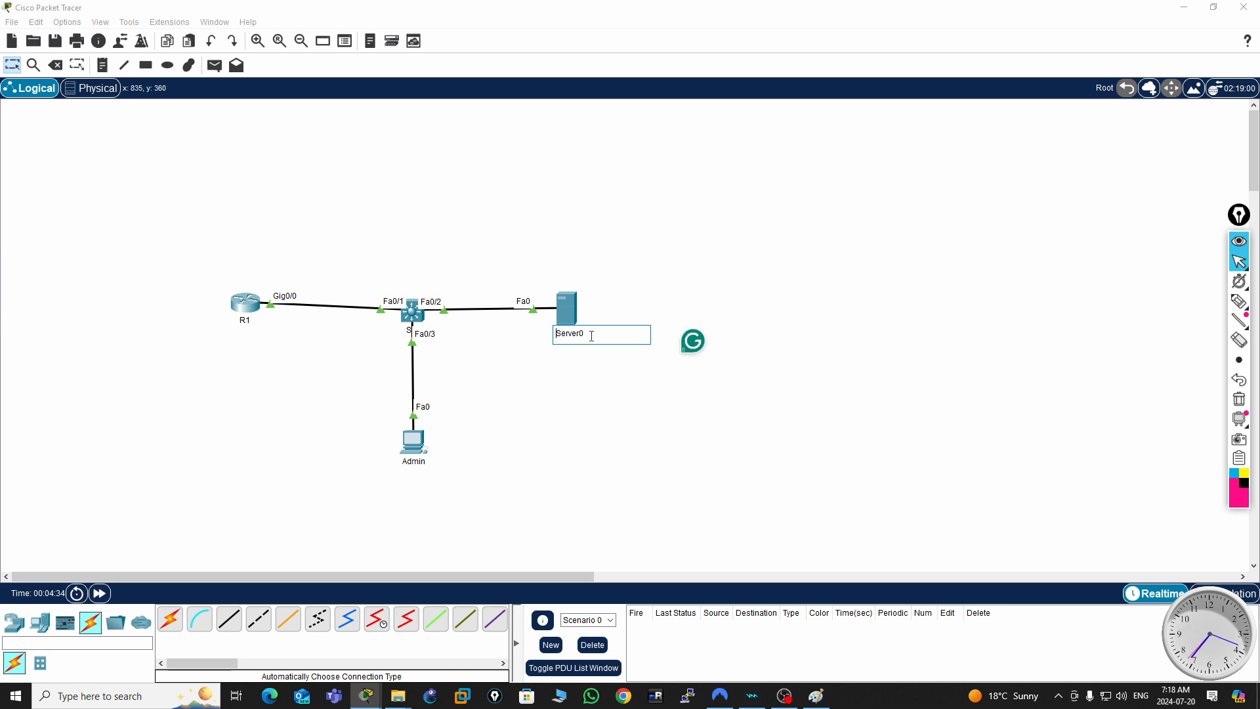
key(ctrl+a)
text(AAA ser)
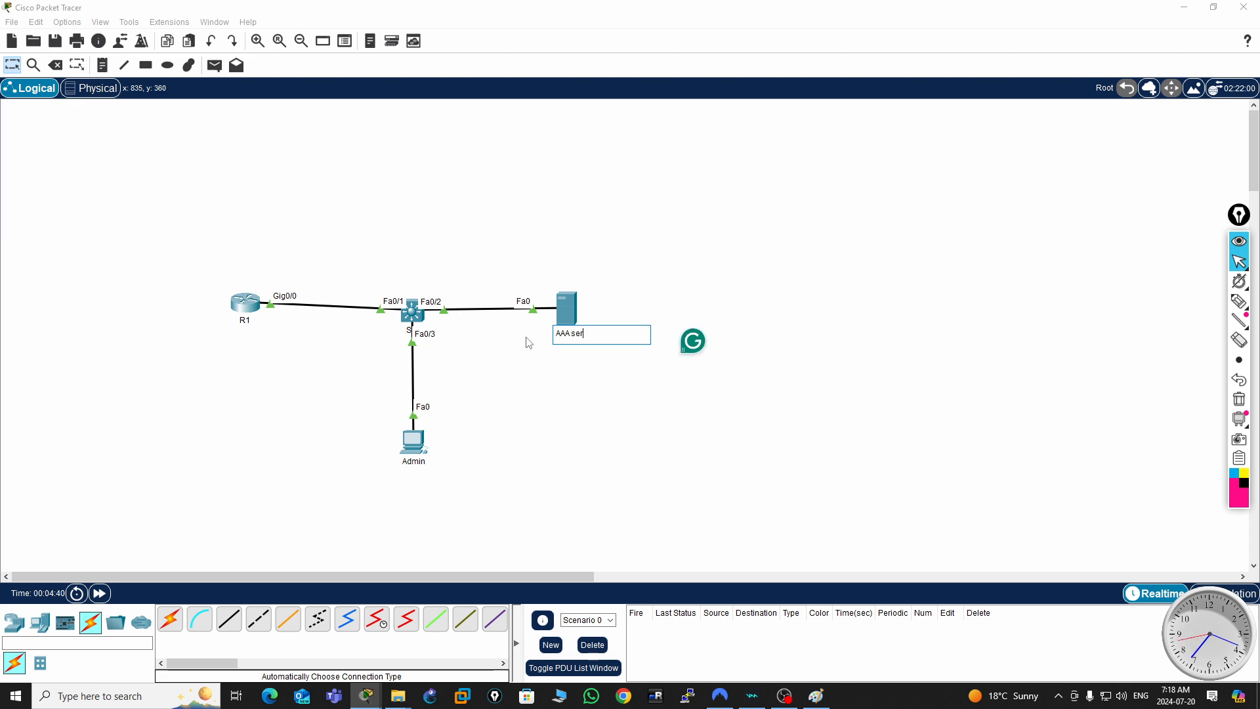
text(ver)
key(Delete)
text(S)
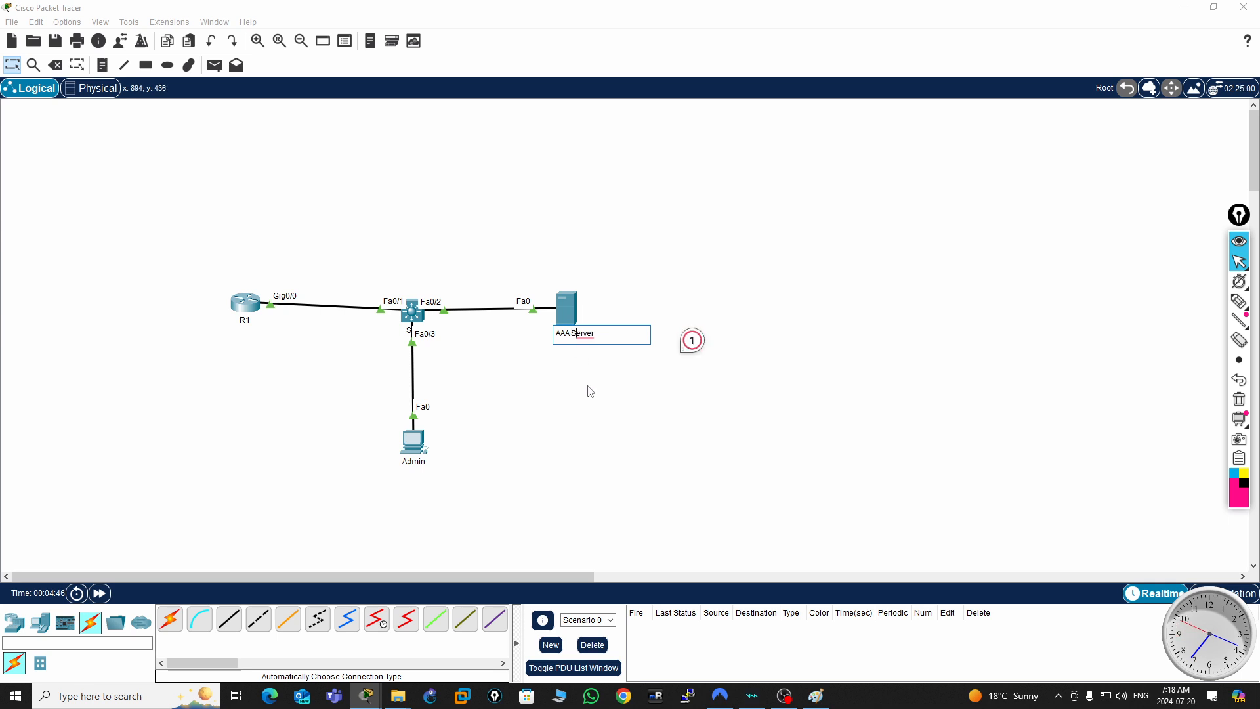
click(616, 424)
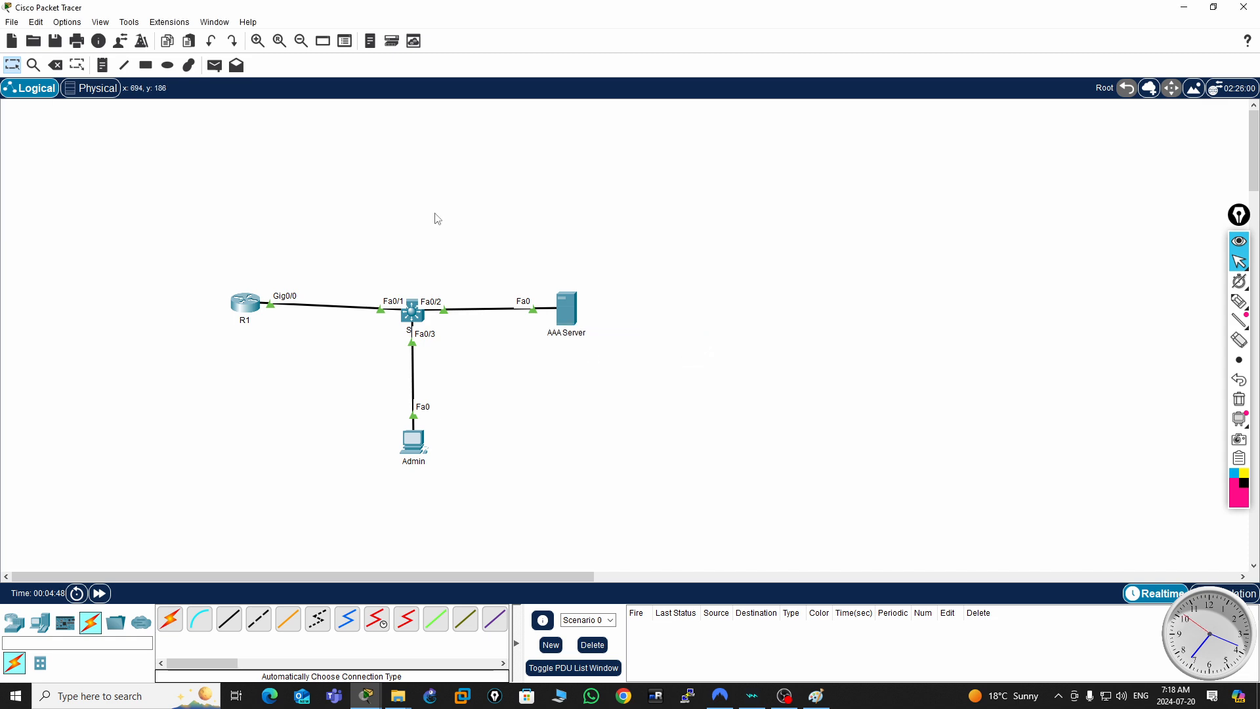
- Place a text note 192.168.10.1 below router R1 and a note 192.168.10.100 below the Admin PC
click(103, 67)
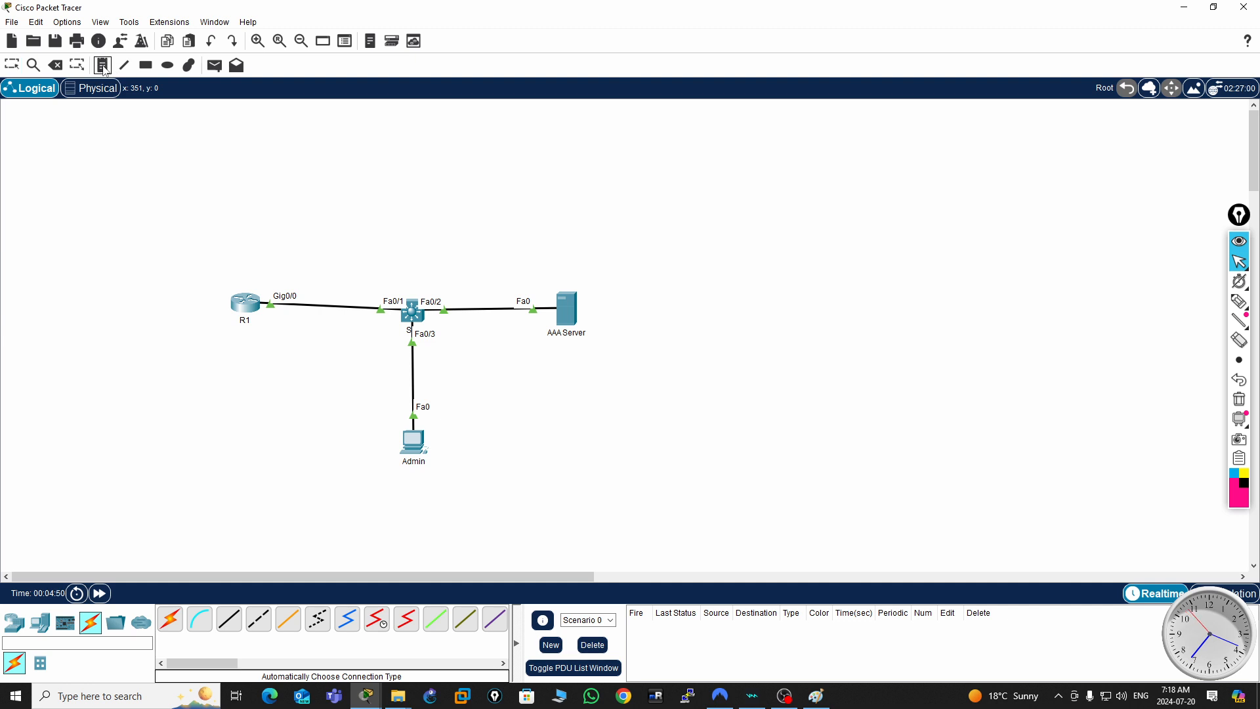
click(231, 333)
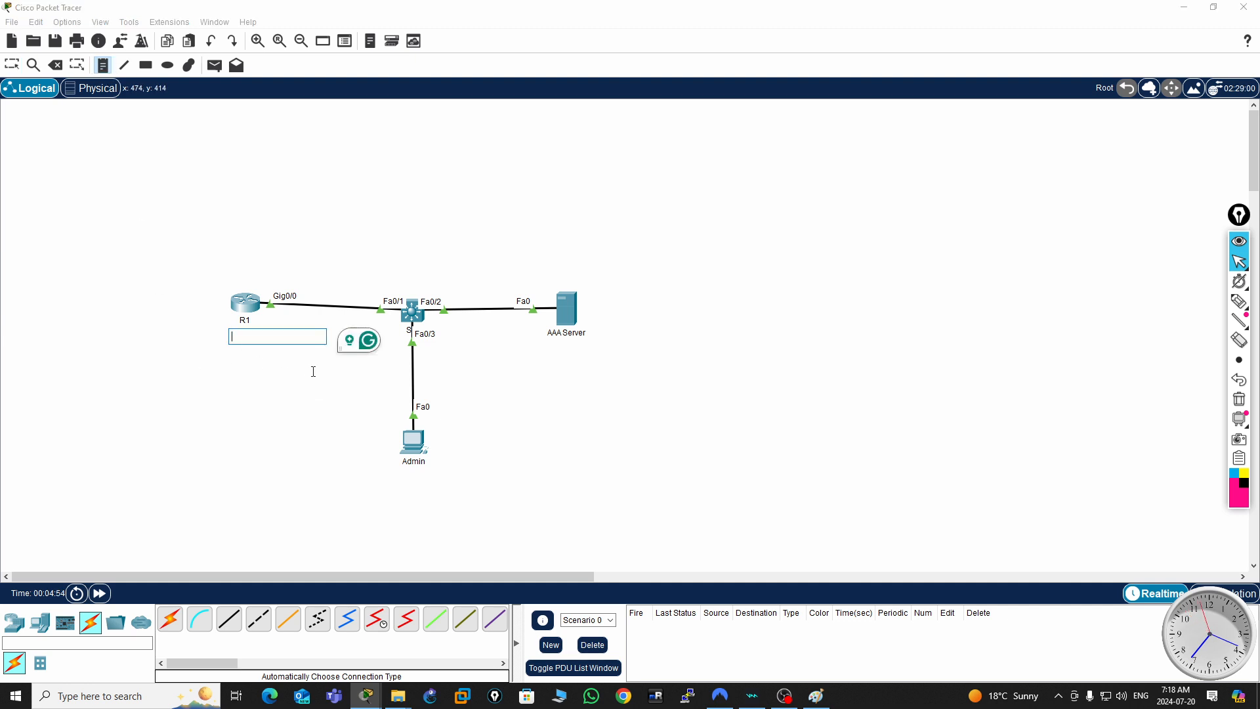
text(192.168.10.1)
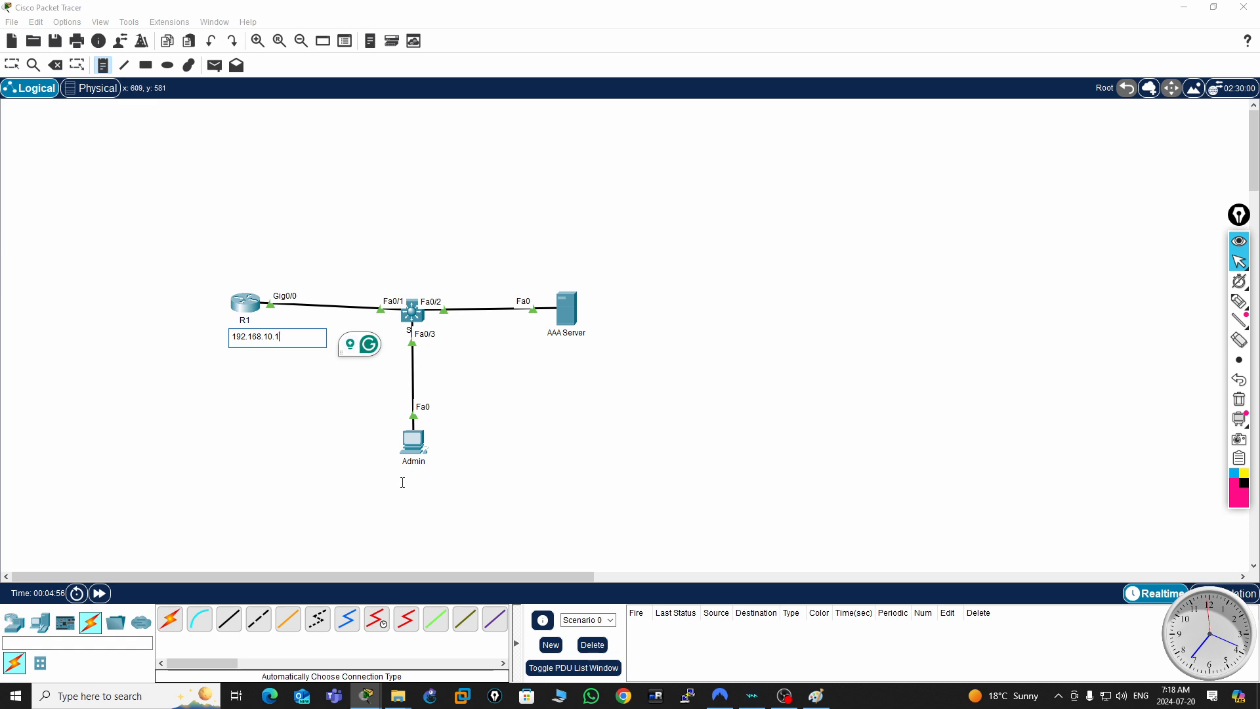
click(401, 476)
text(192.168.10.1)
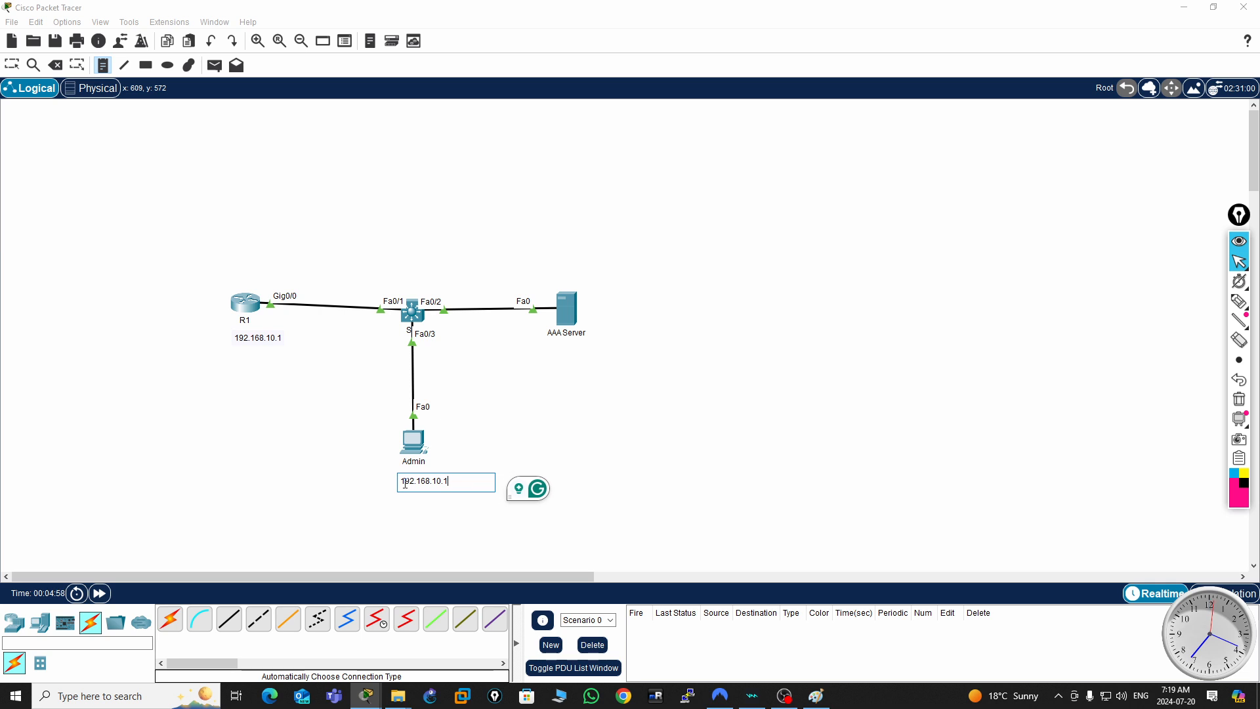
text(00)
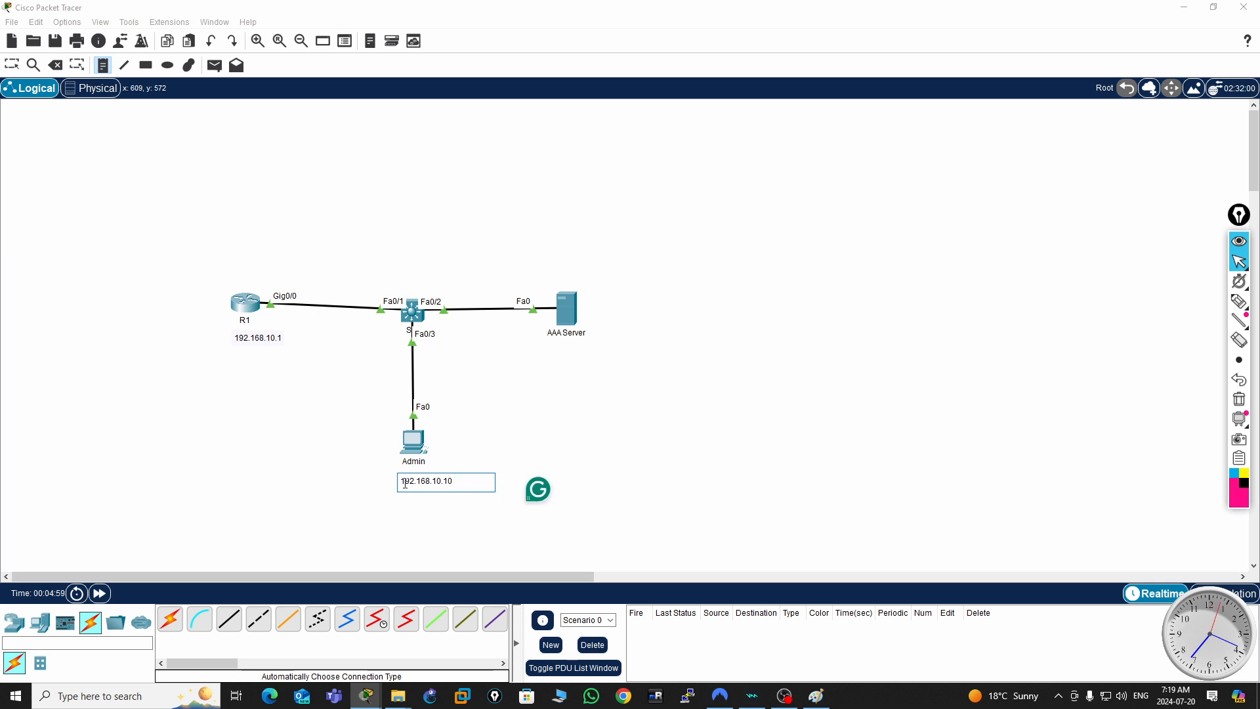
- Place a text note 192.168.10.200 below the AAA Server and leave the note tool
click(553, 348)
text(192.168.10.1)
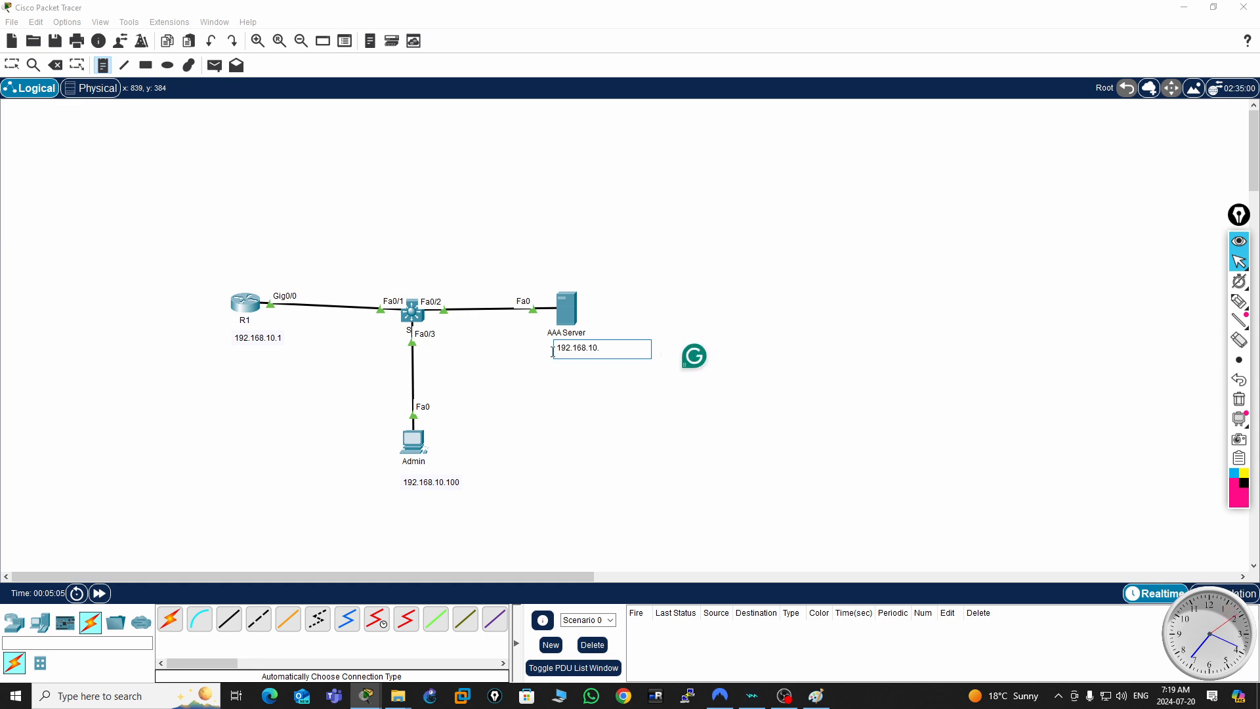
key(BackSpace)
text(200)
click(596, 418)
key(Escape)
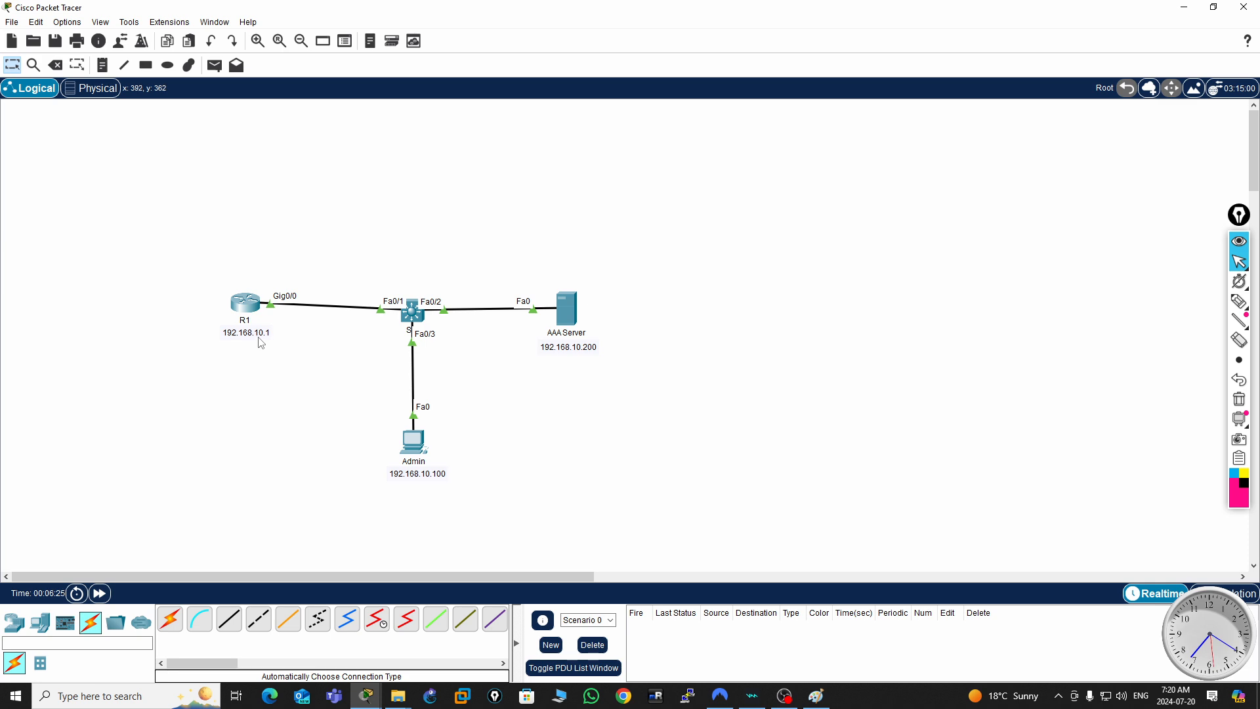
- Open the command line of switch SW and decline the initial configuration dialog to reach the user prompt
click(414, 314)
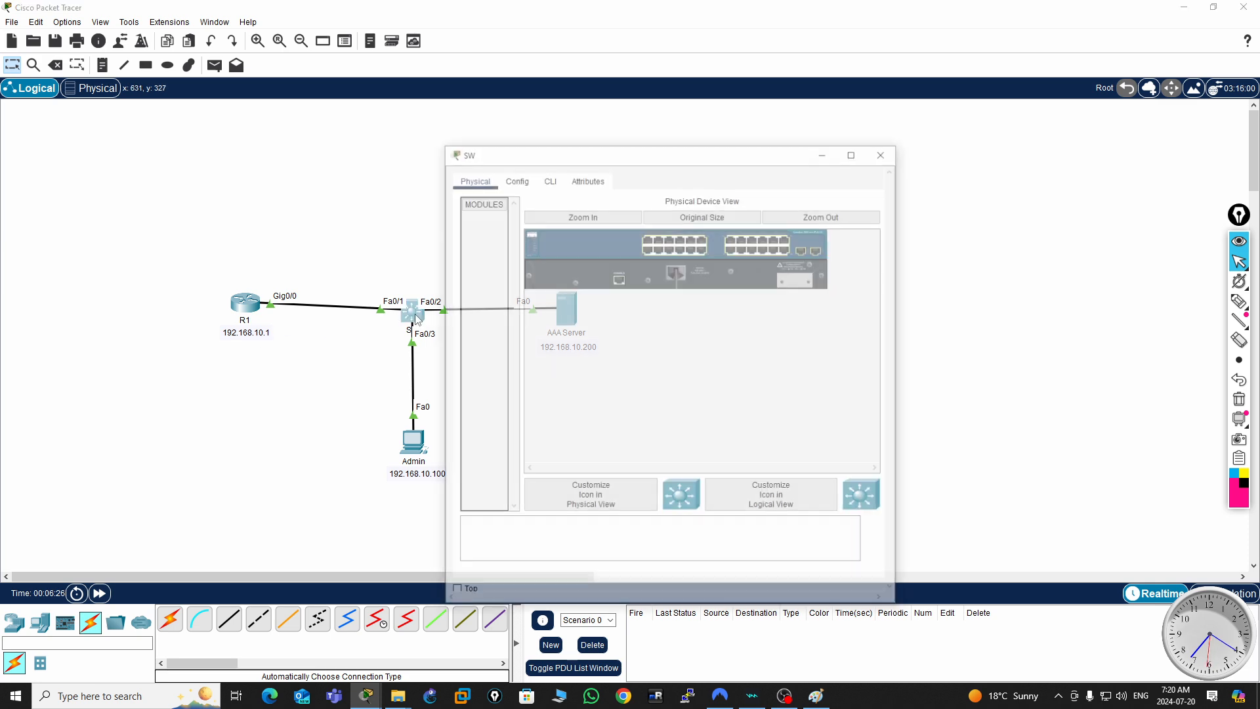
click(545, 180)
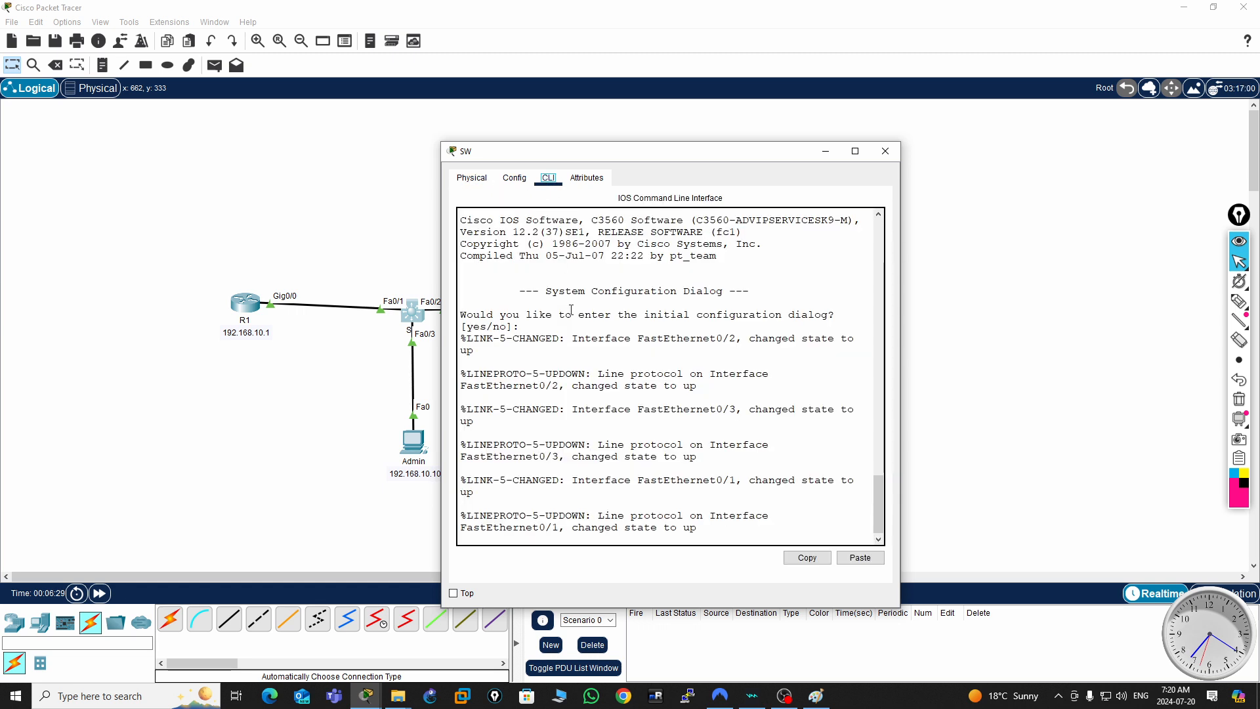
key(Return)
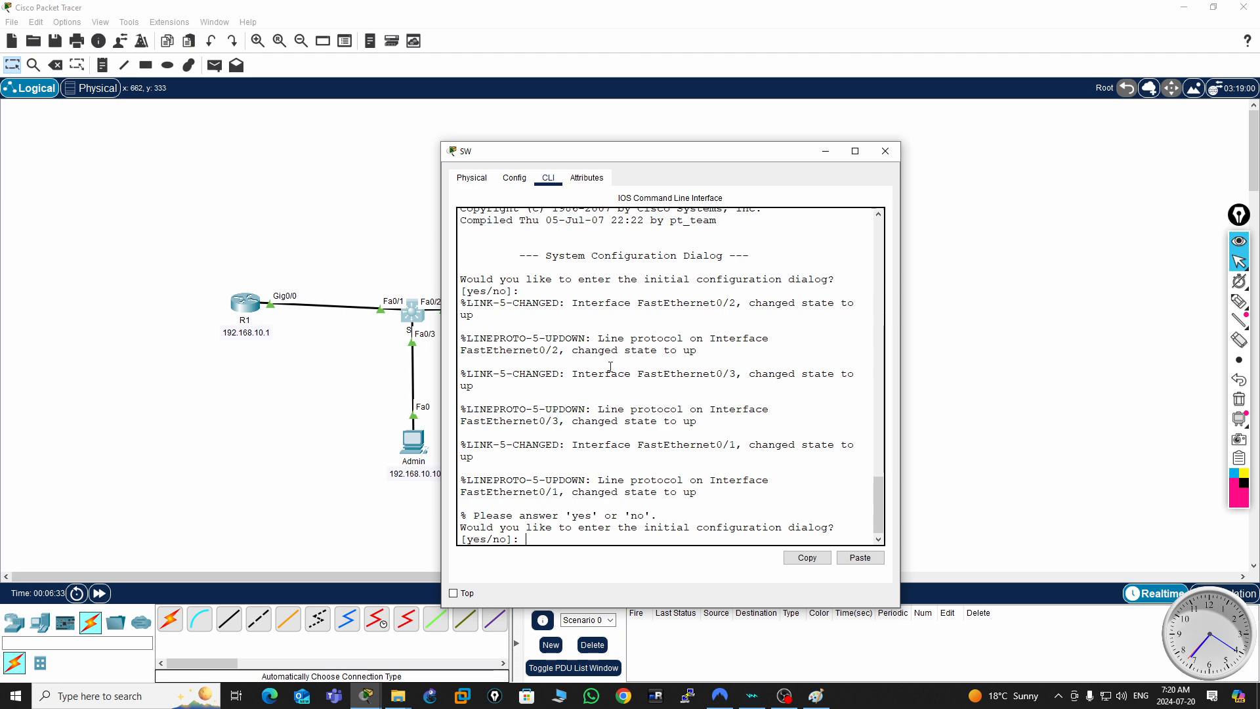
text(n)
key(Return)
- Enter privileged mode and global configuration mode on the switch and set its hostname to SW
key(Return)
key(Return)
key(Return)
key(Return)
key(Return)
key(Return)
key(Return)
key(Return)
key(Return)
key(Return)
key(Return)
key(Return)
key(Return)
key(Return)
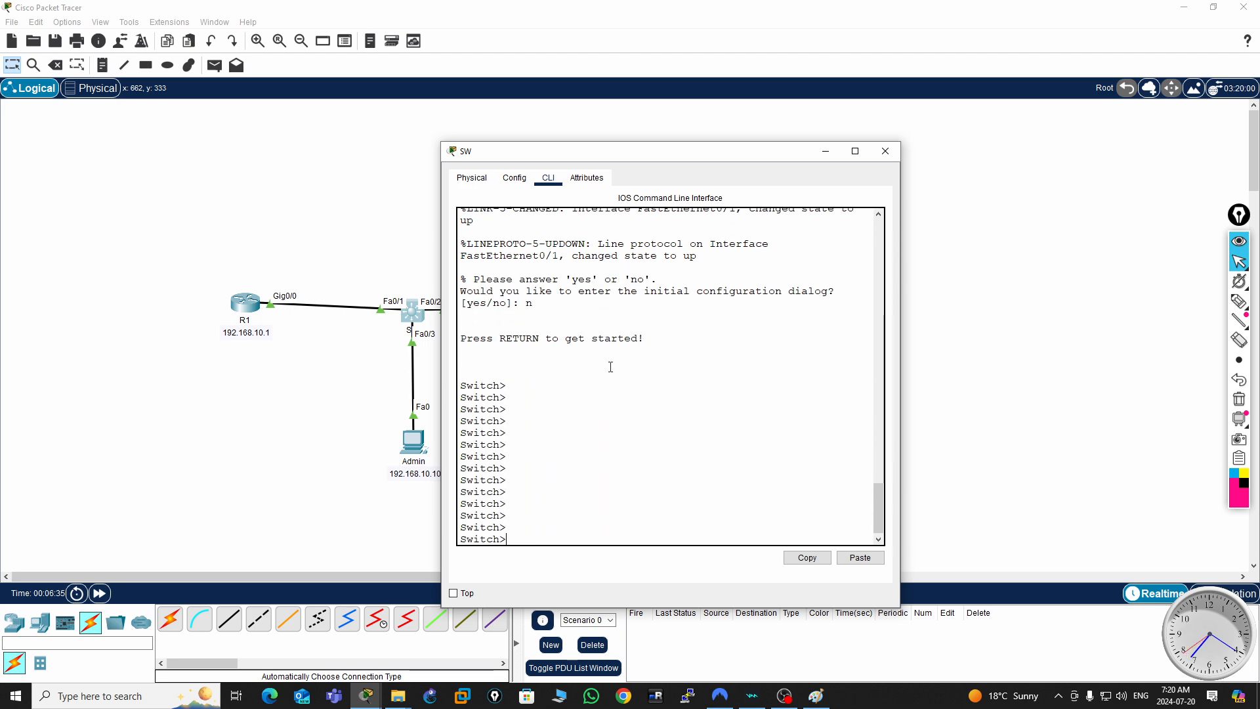
text(en)
key(Return)
key(Return)
key(Return)
key(Return)
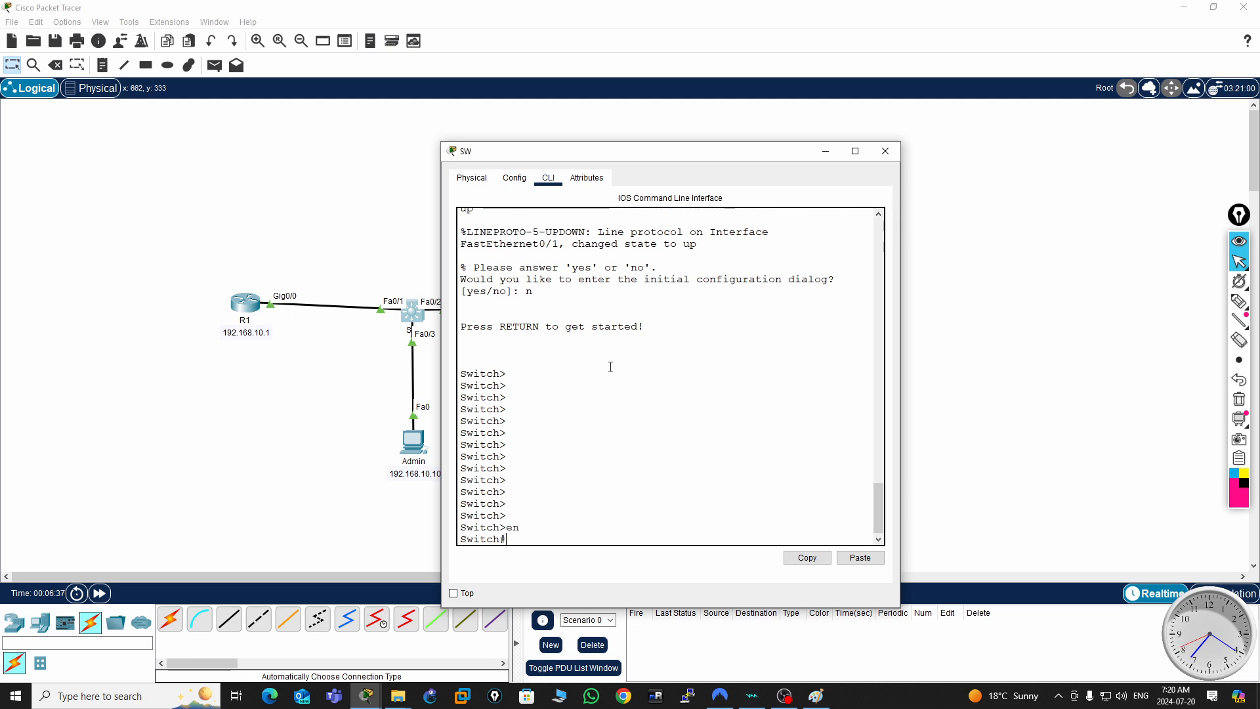
key(Return)
key(Return)
text(conf t)
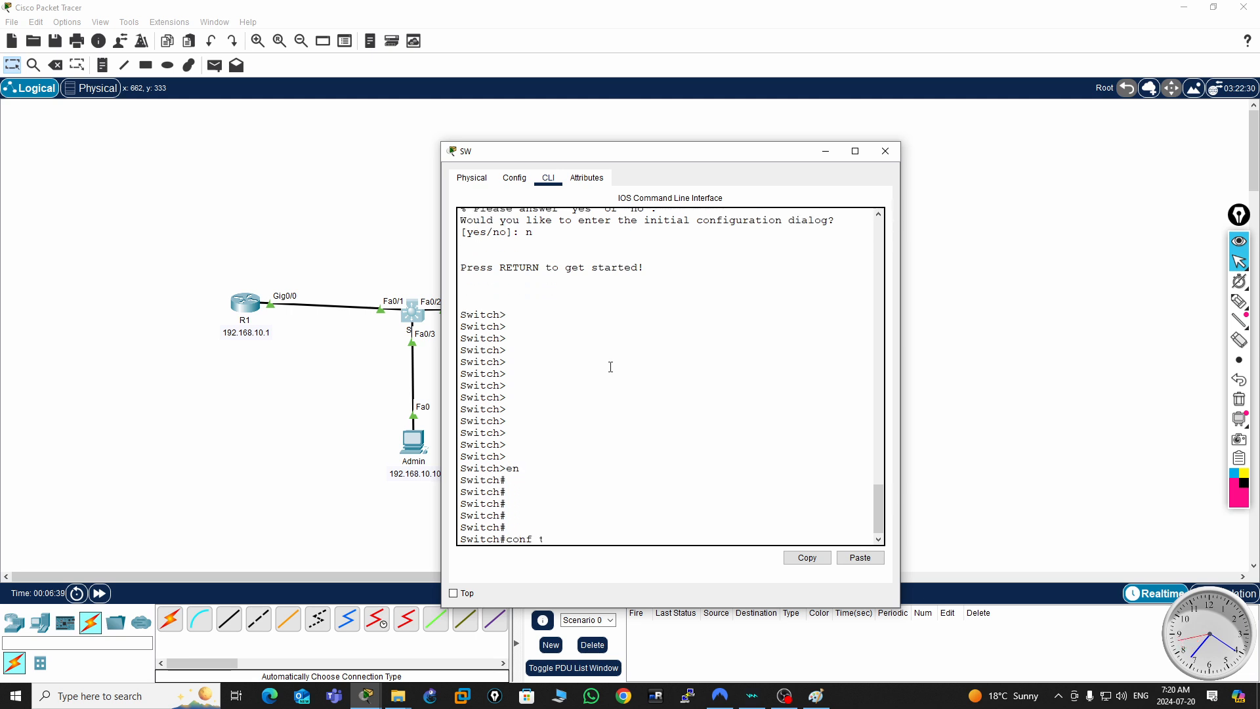
key(Return)
text(hos)
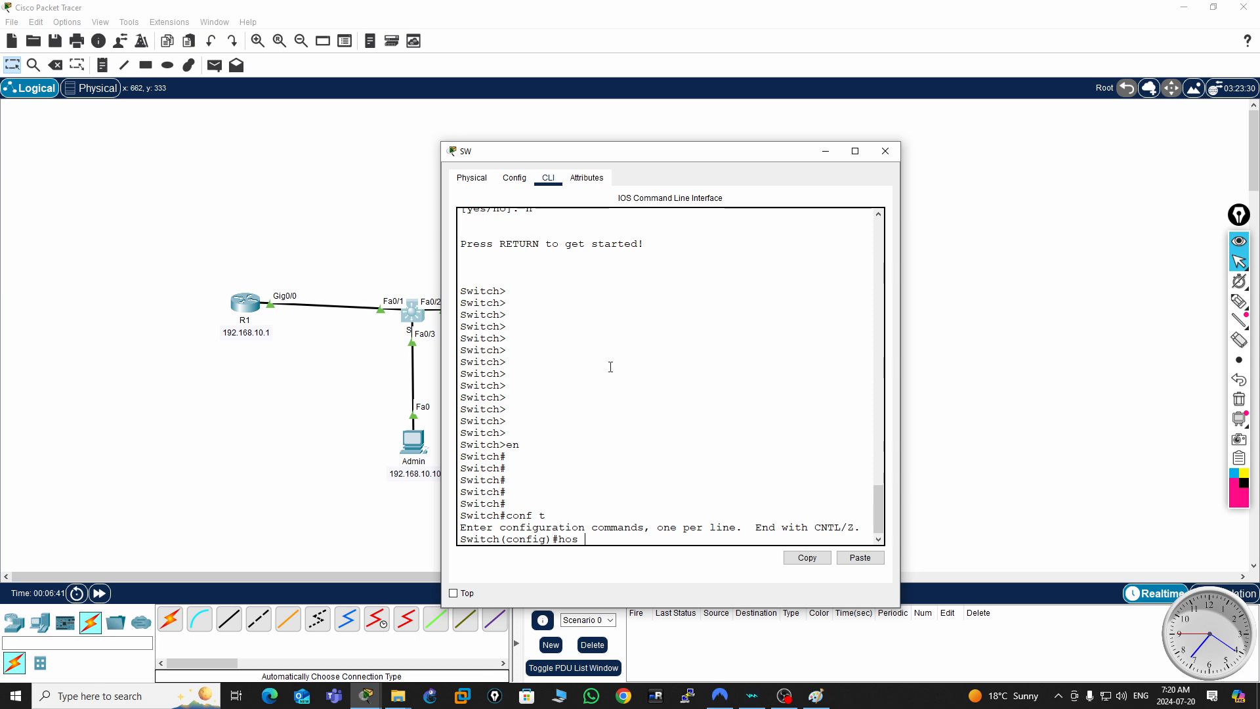
key(Tab)
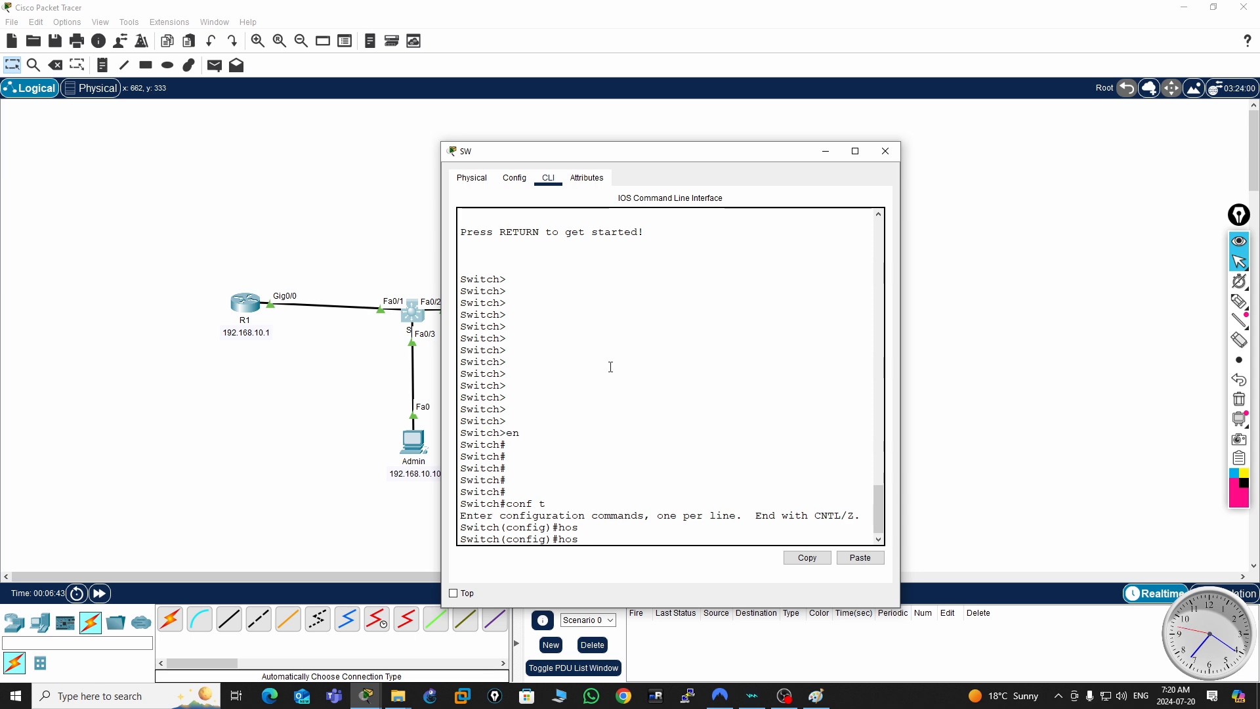
text(SW)
key(Return)
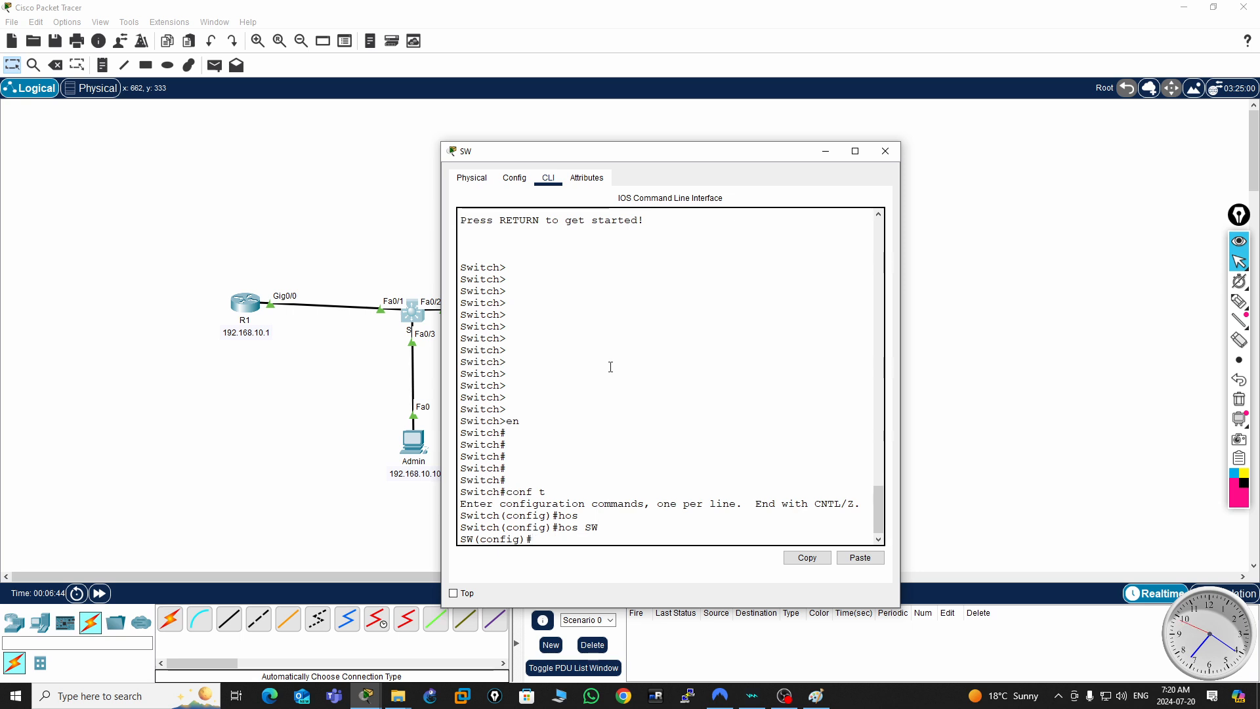
key(Return)
key(Return)
key(Return)
key(Return)
key(Return)
key(Return)
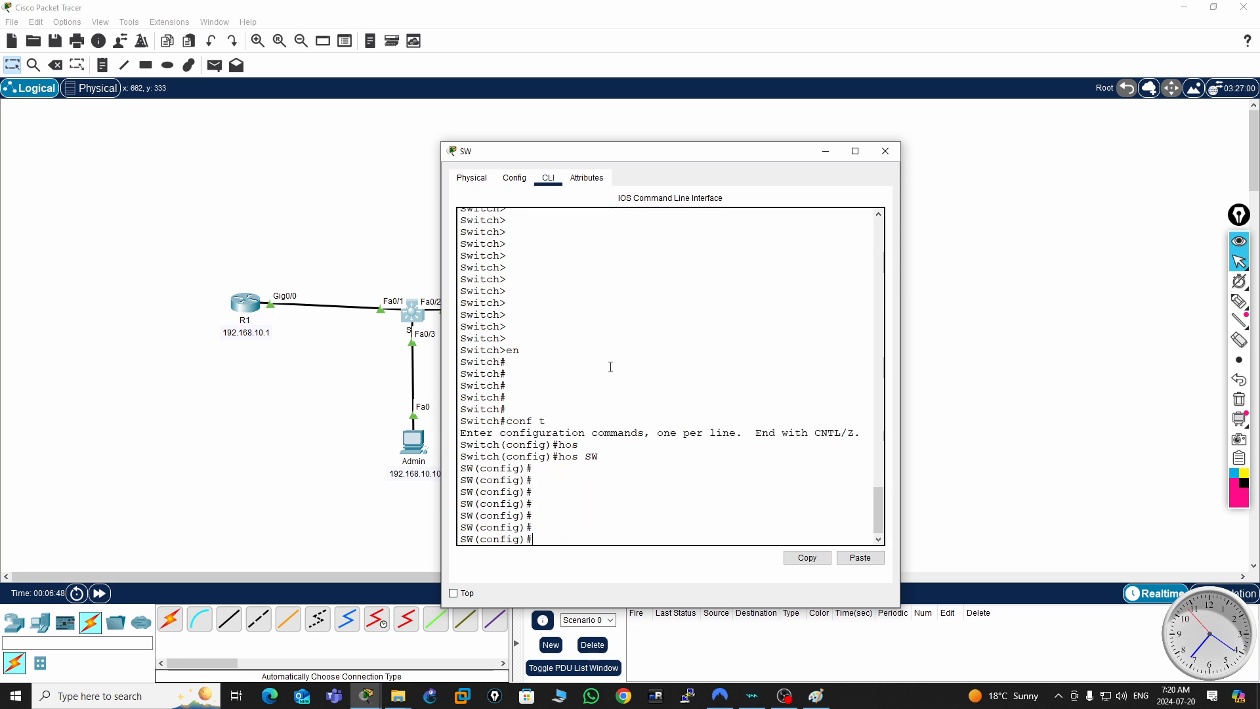
- Enter the VLAN 1 interface configuration on switch SW and enable the interface with no shut
text(i)
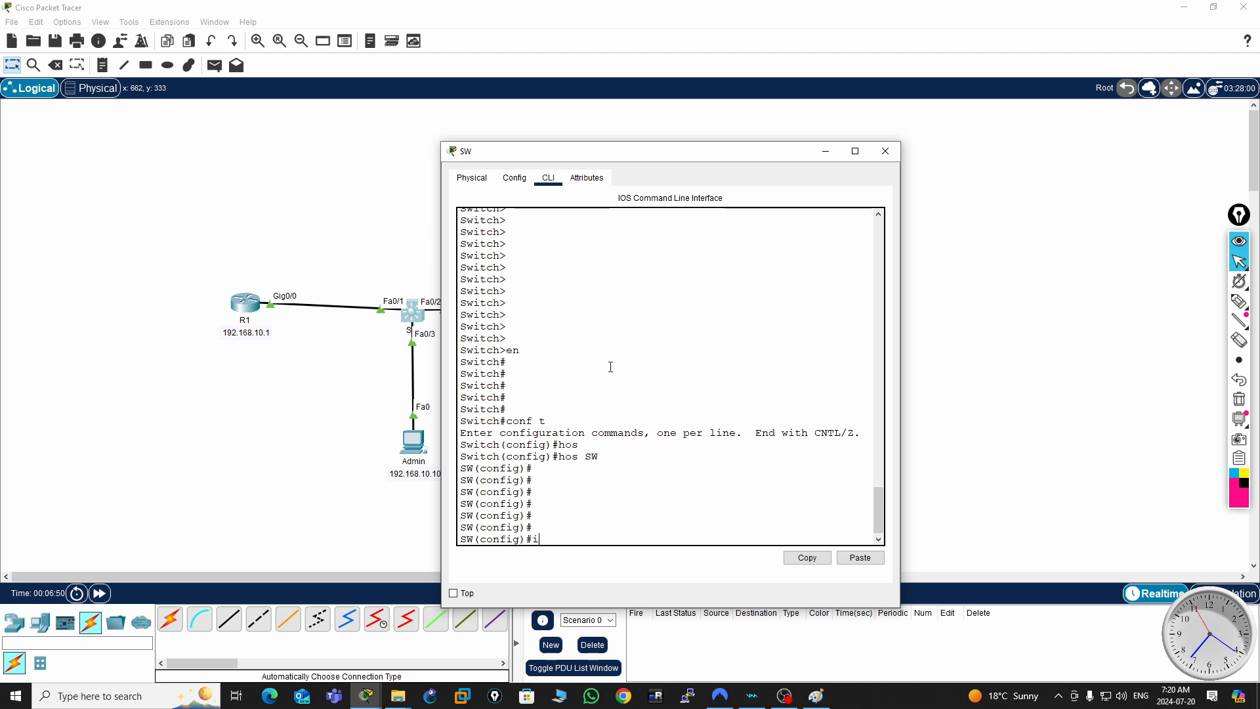
text(nt vla)
key(Tab)
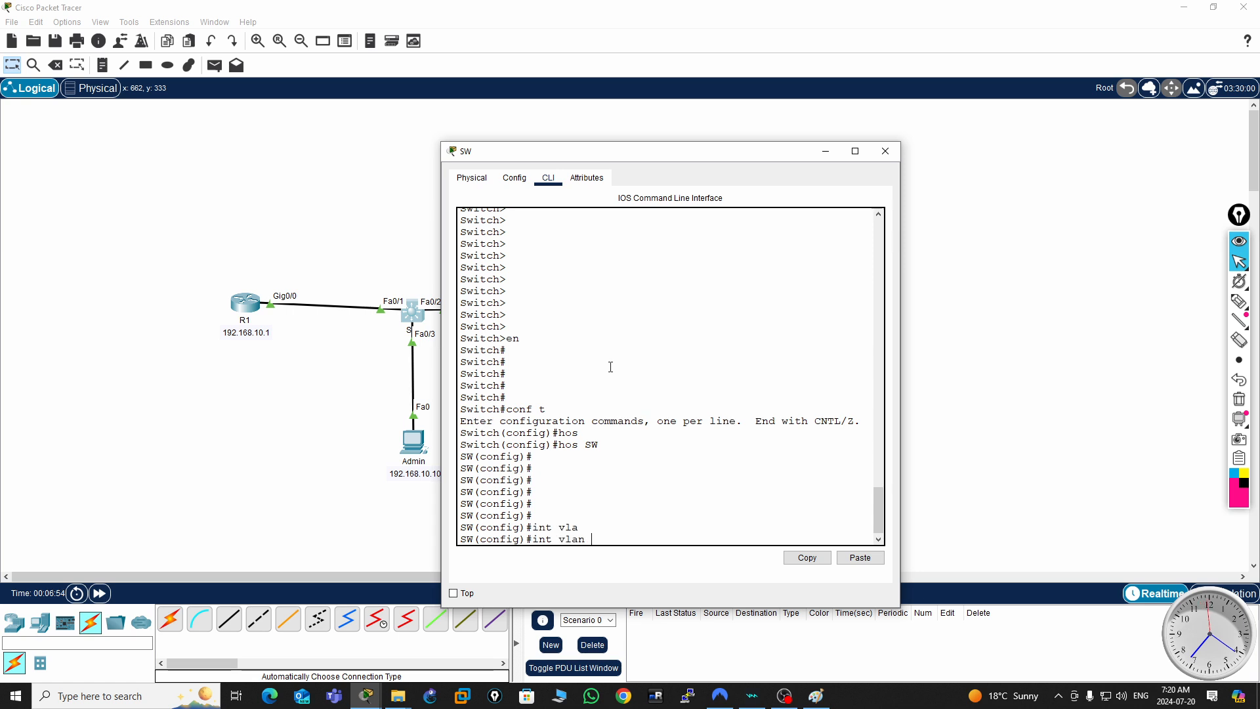
key(Return)
text(no)
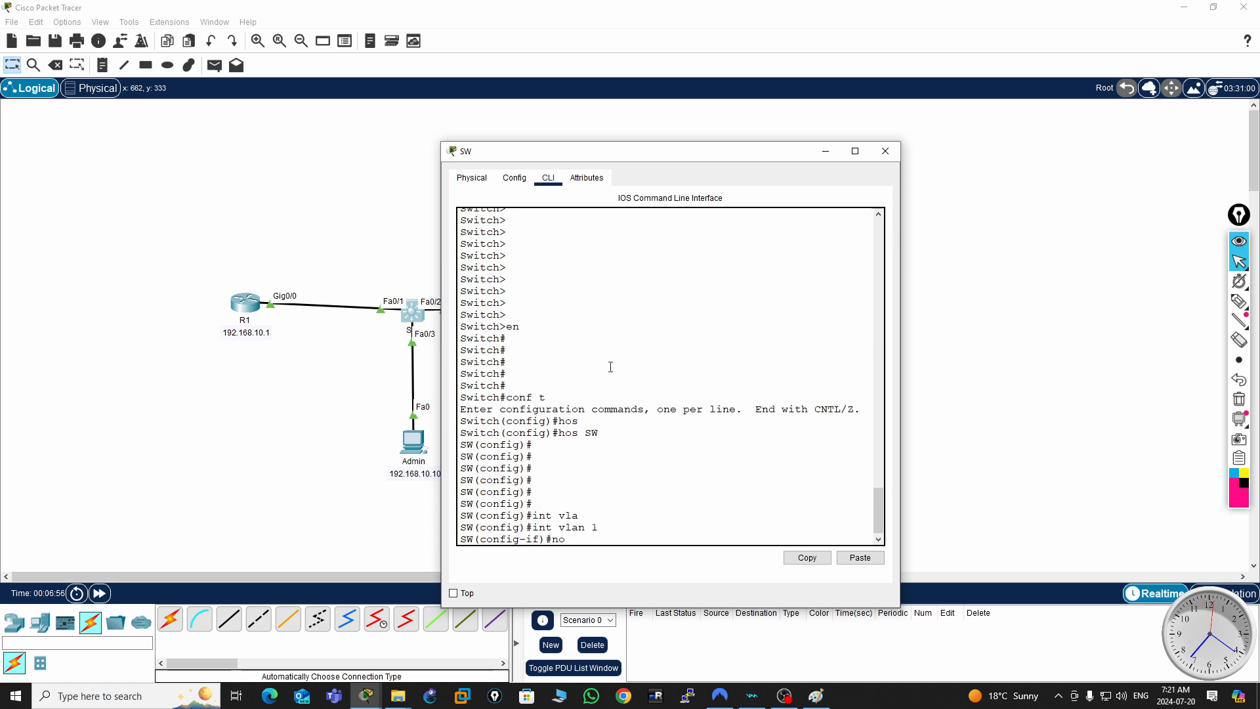
text( shut)
key(Return)
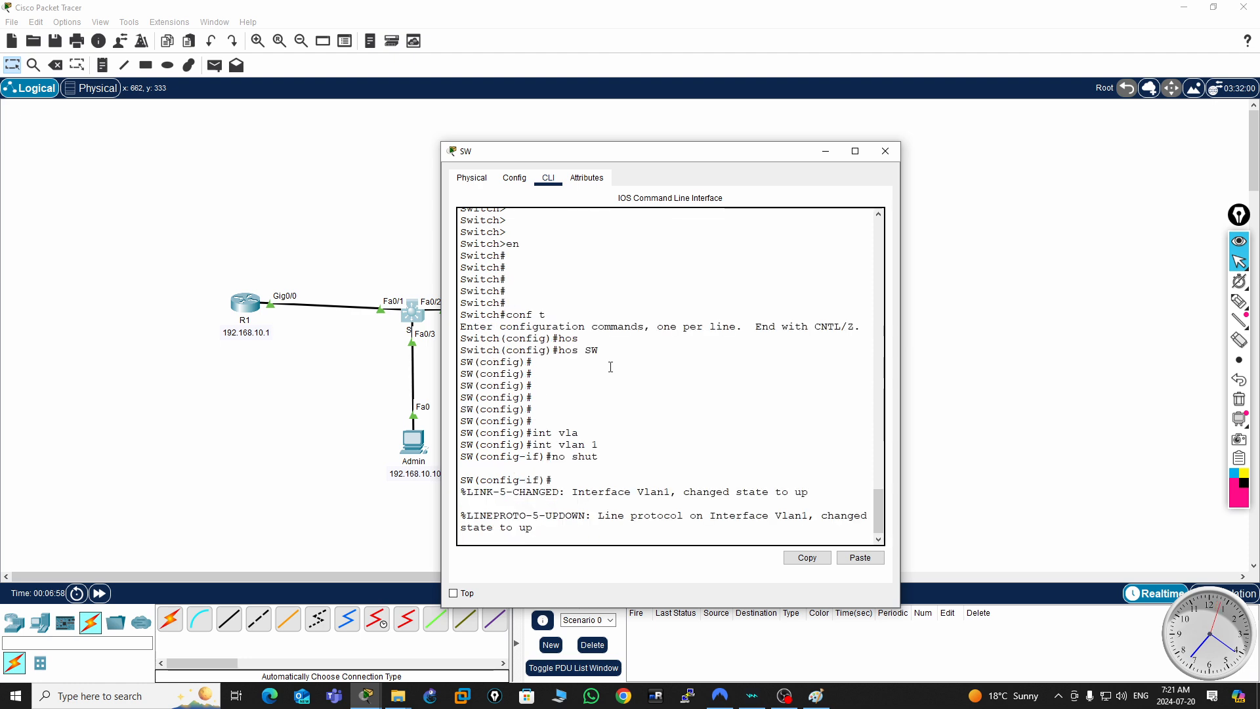
key(Return)
key(Return)
key(Return)
key(Return)
- Assign IP address 192.168.10.2 with mask 255.255.255.0 to the switch's VLAN 1 interface and return to privileged mode
text(i)
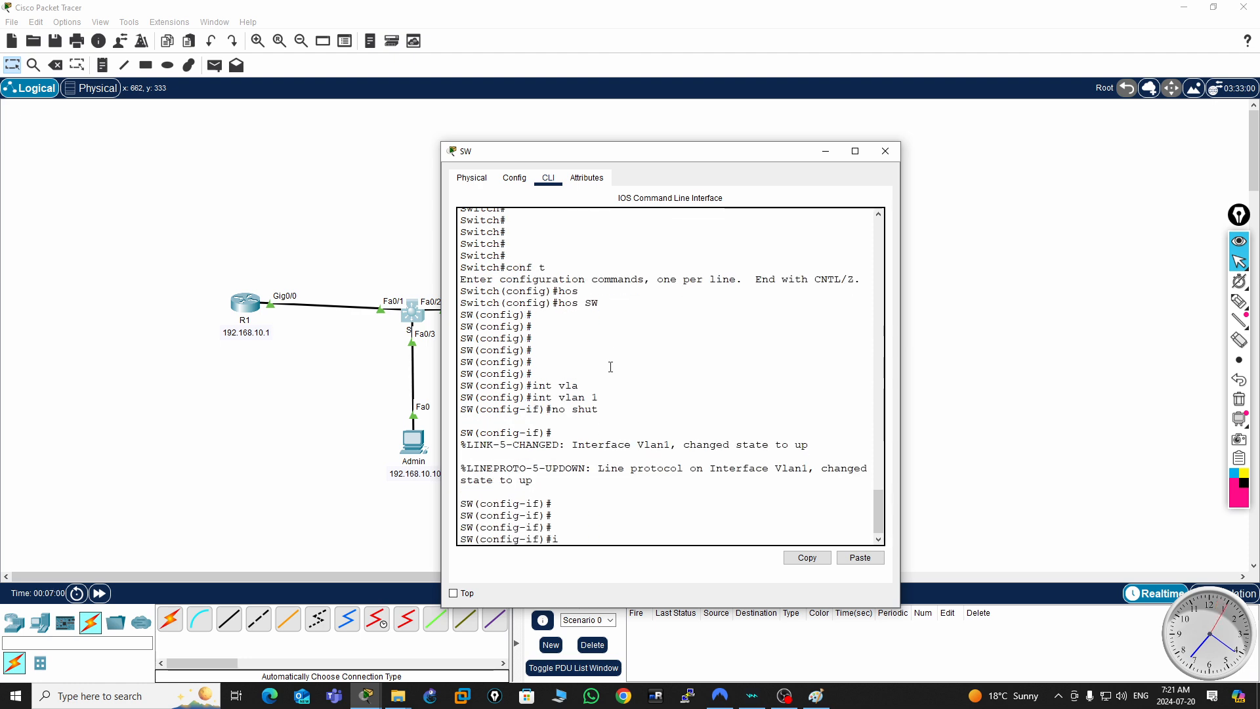
text(p add)
key(Tab)
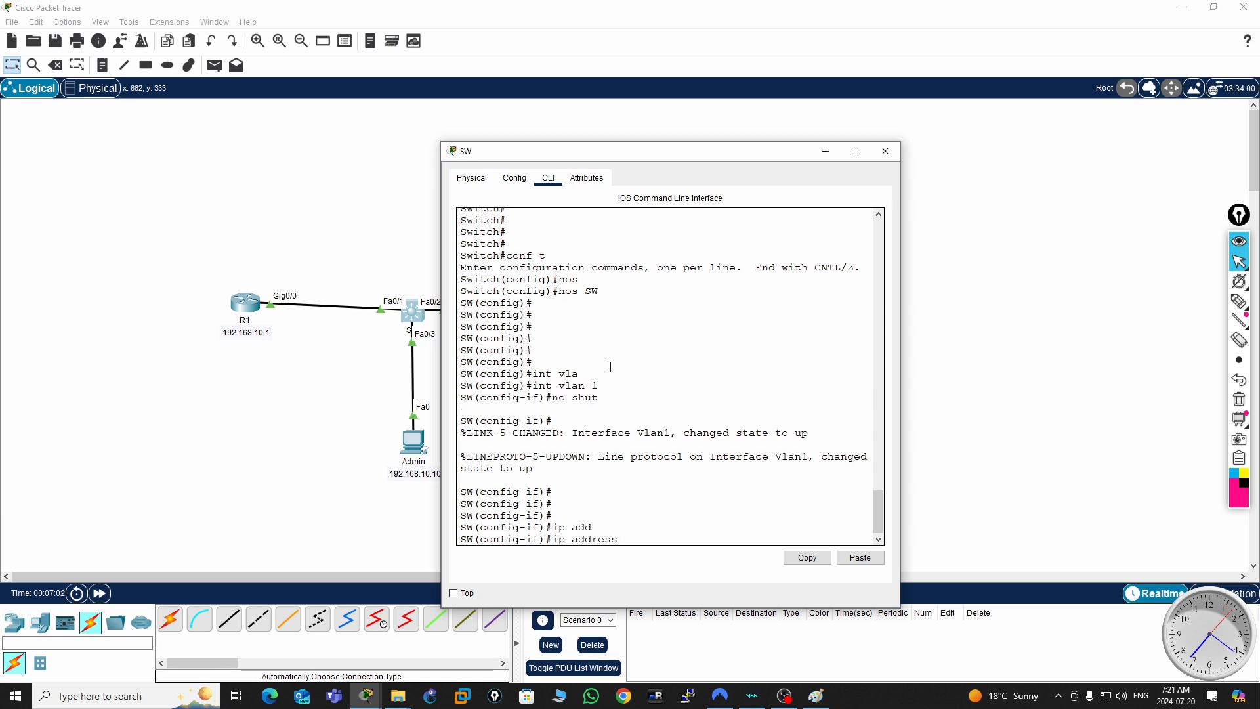
text(92)
text(192.16)
text(8.)
text(10.2)
text( 255.255.2)
text(55.255.)
text(0)
key(Return)
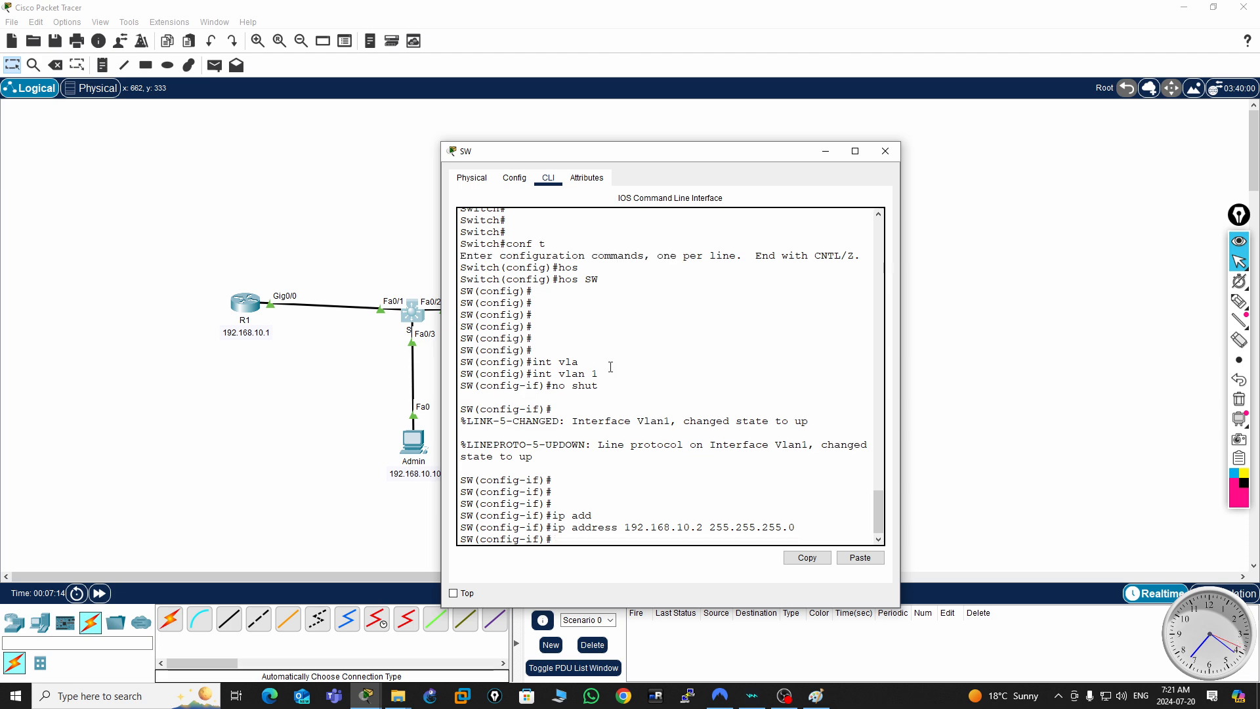
key(ctrl+z)
key(Return)
key(Return)
key(Return)
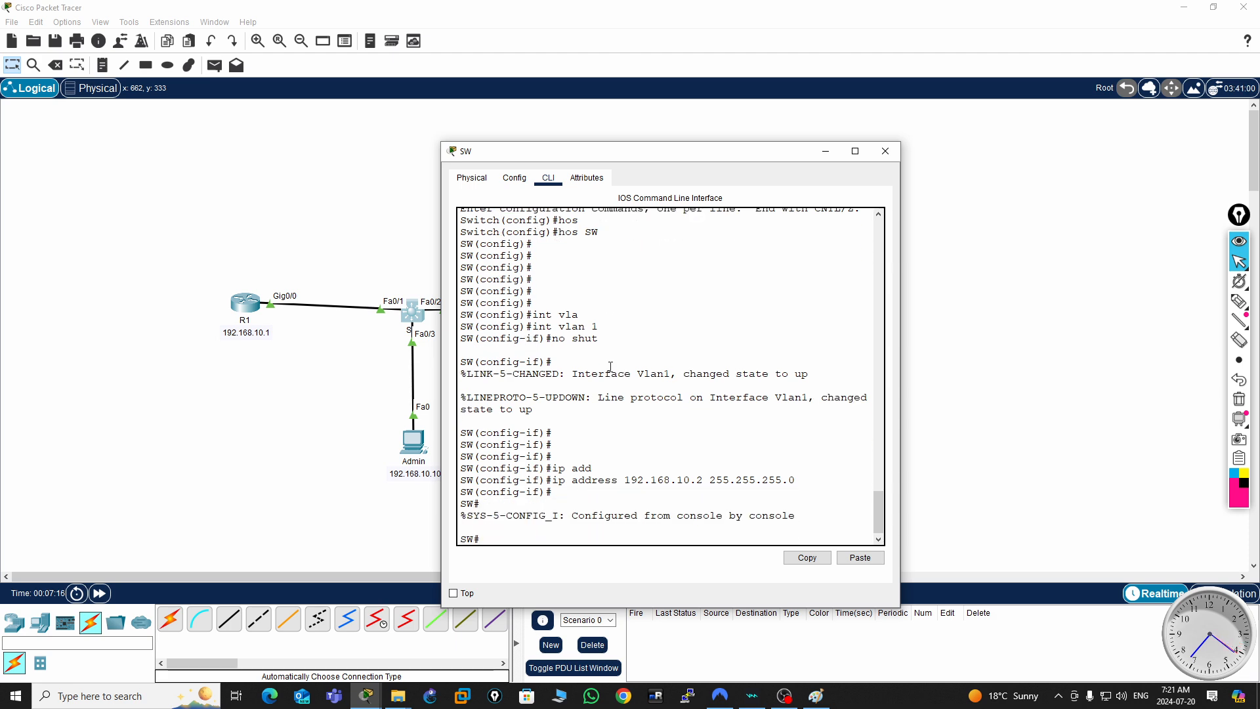
- Ping router R1 at 192.168.10.1 from switch SW, moving the switch window clear of the topology
text(ping)
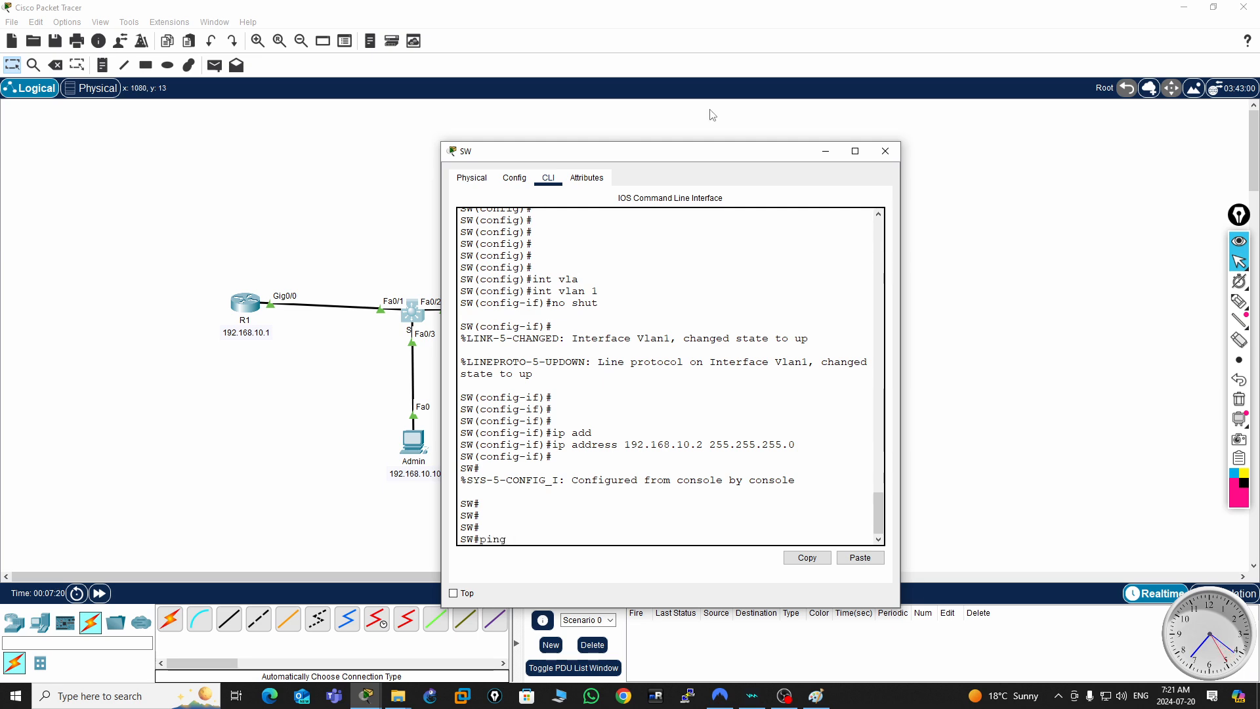
drag(707, 157, 996, 185)
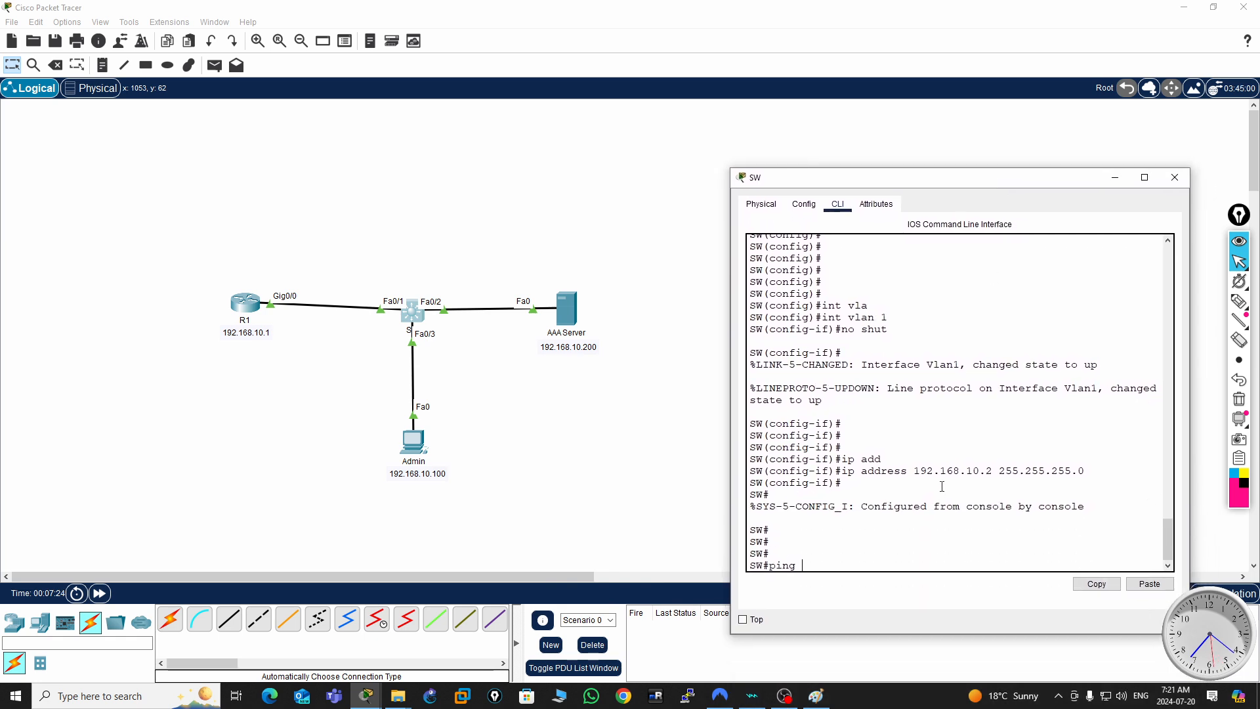
text(192.168.10.1)
key(Return)
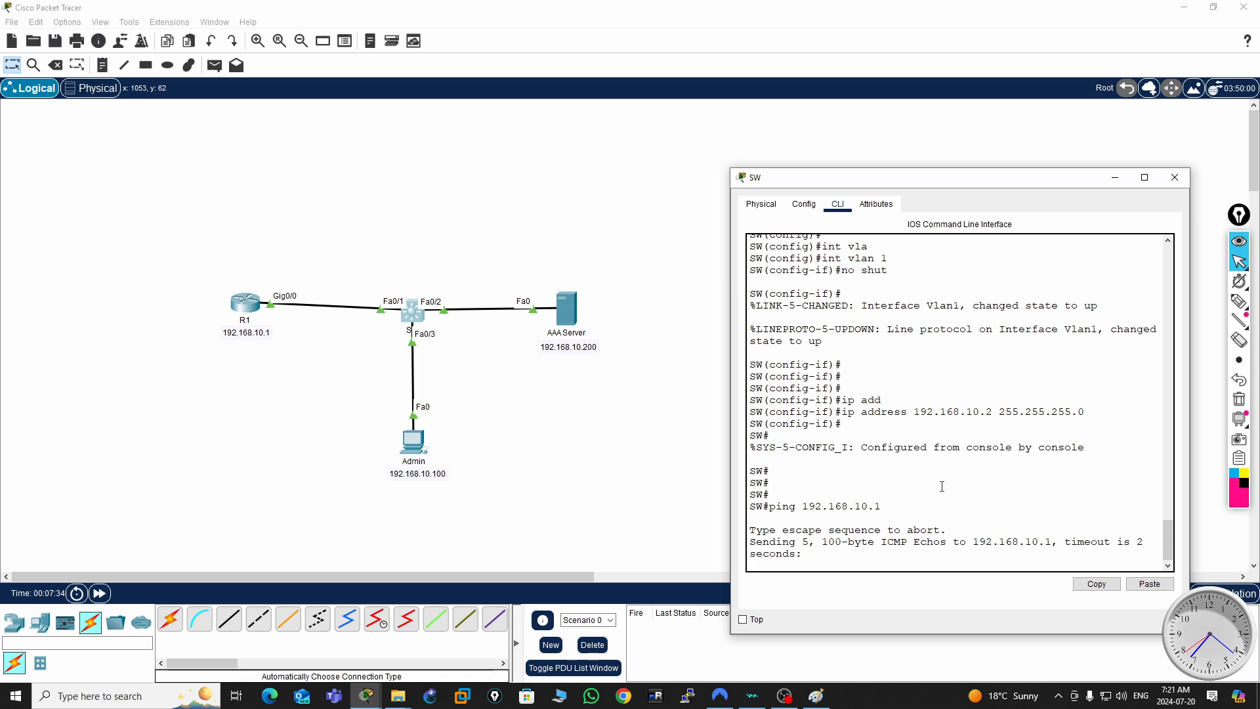
key(Return)
key(Return)
key(Return)
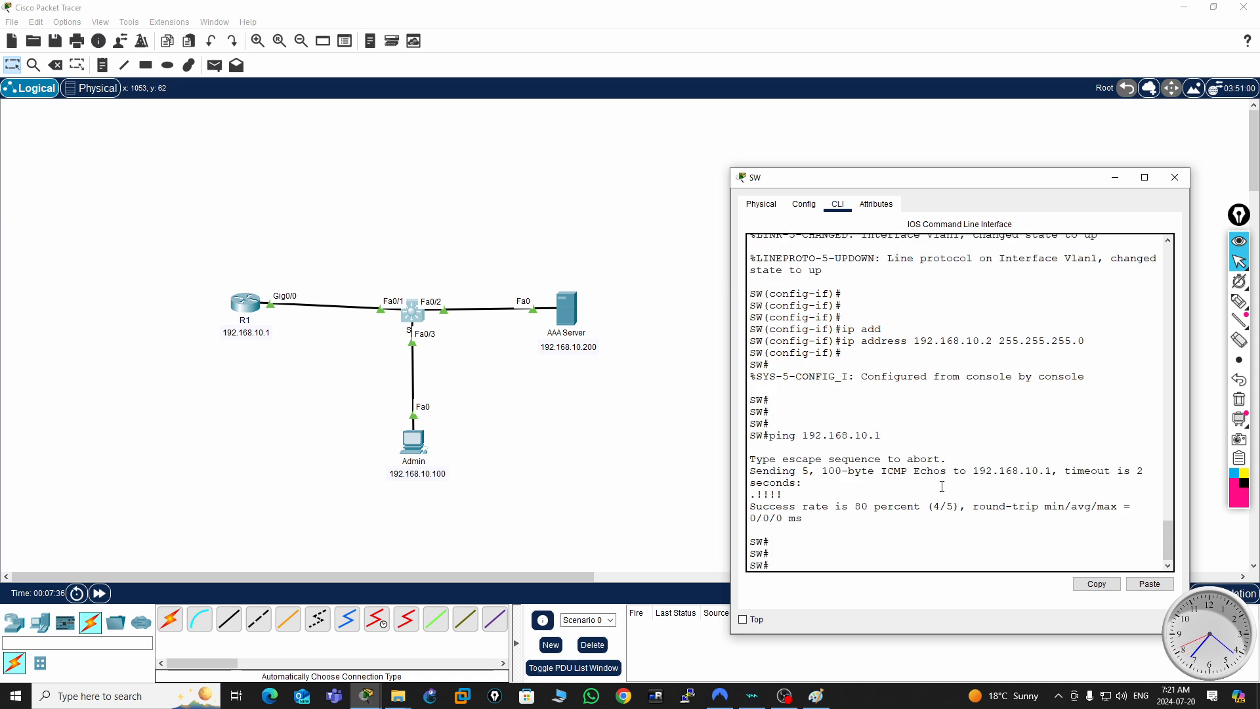
- Ping the Admin PC at 192.168.10.100 from switch SW
key(Up)
key(BackSpace)
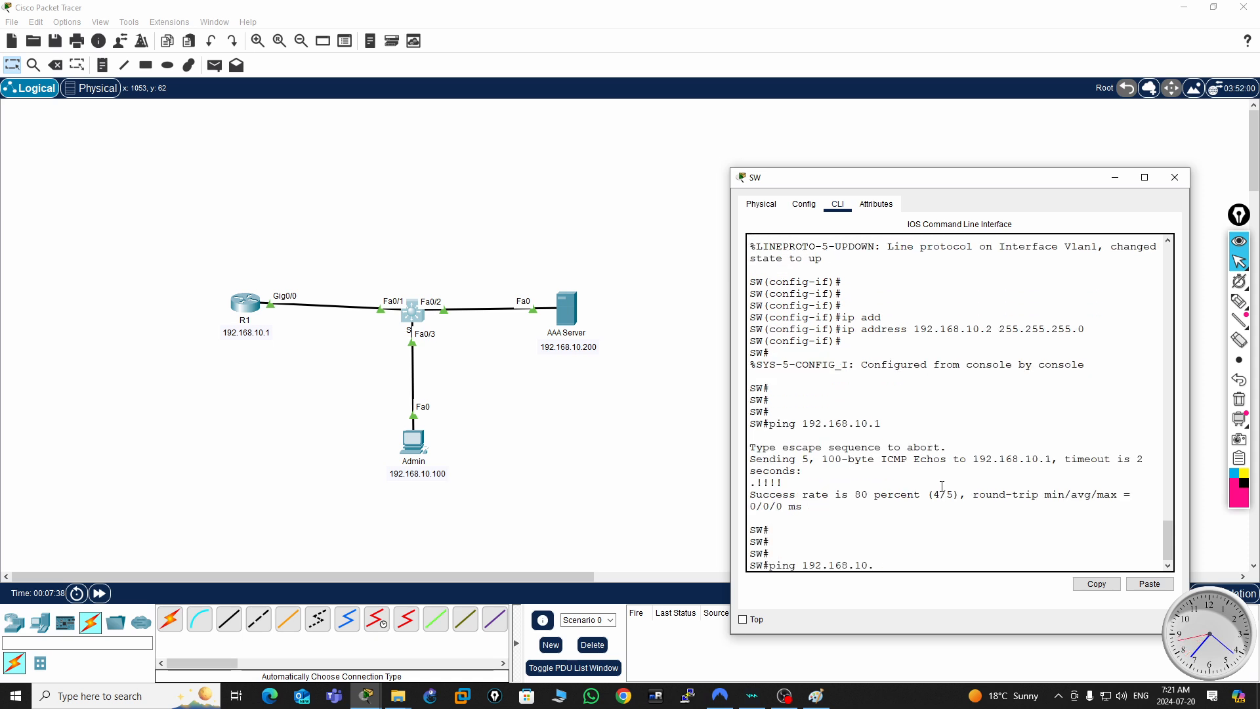
text(100)
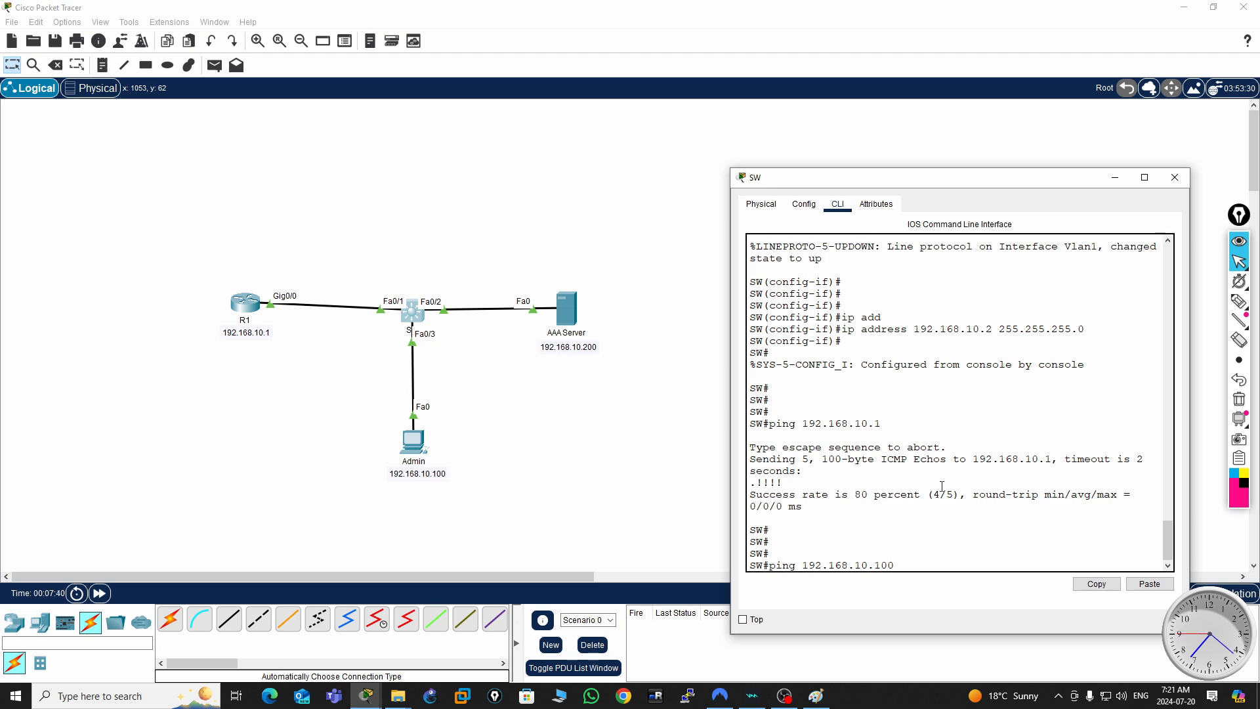
key(Return)
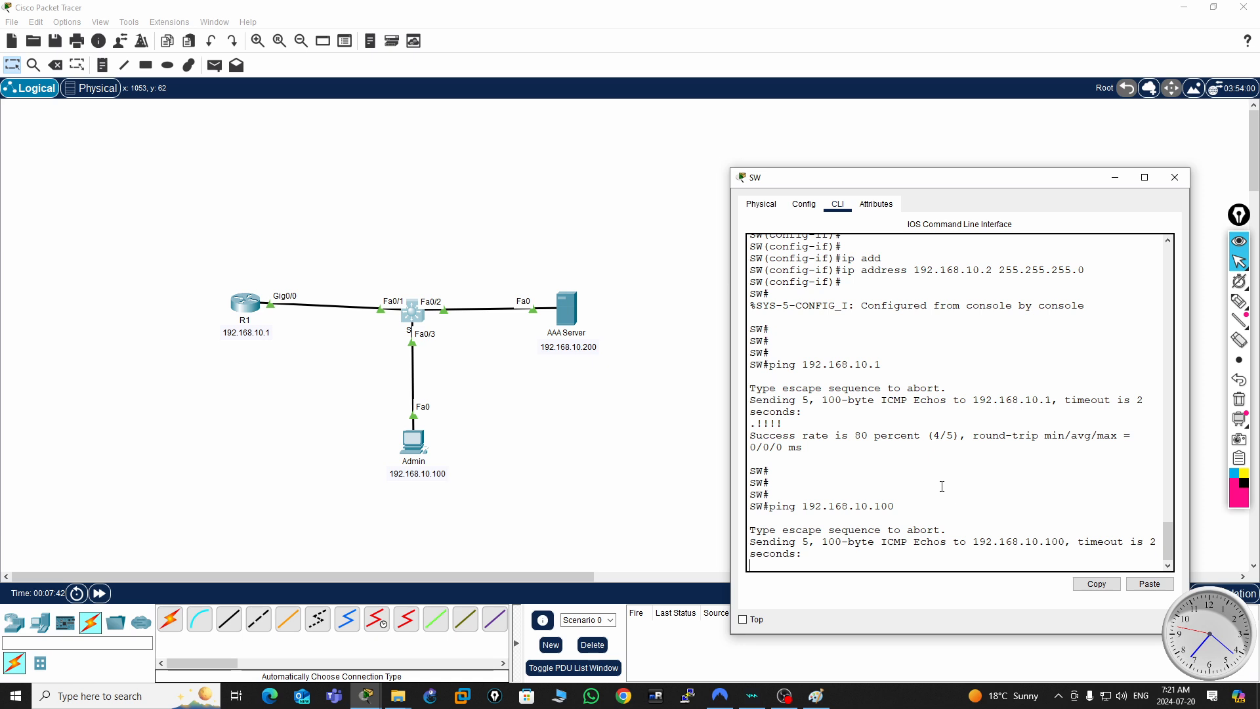
key(Return)
key(Return)
key(Return)
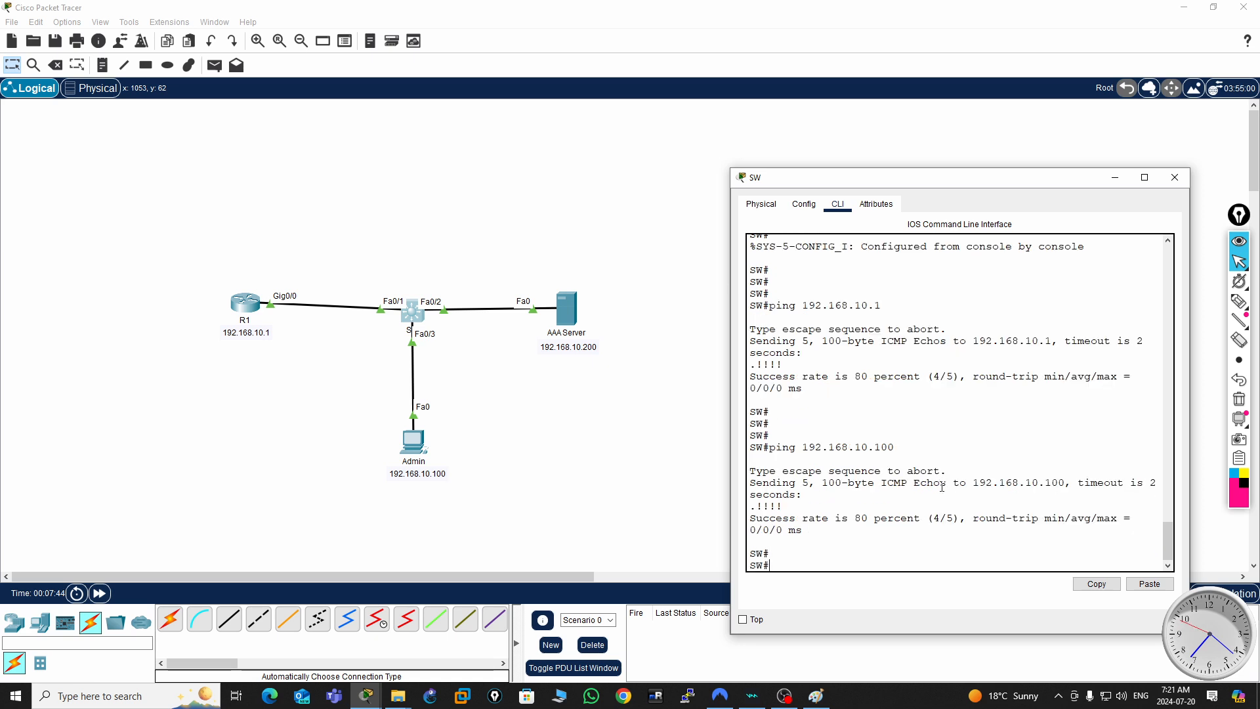
- Ping the AAA Server at 192.168.10.200 from switch SW and close the switch's window
key(Up)
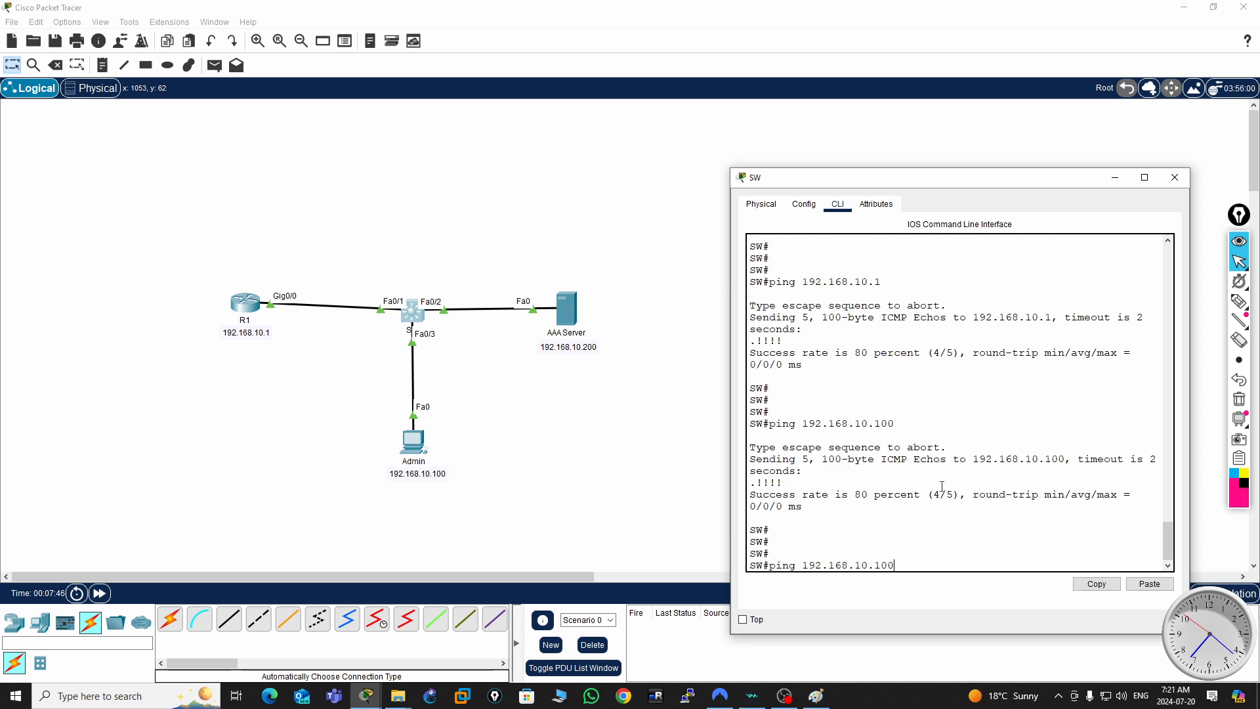
key(BackSpace)
key(BackSpace)
key(BackSpace)
text(200)
key(Return)
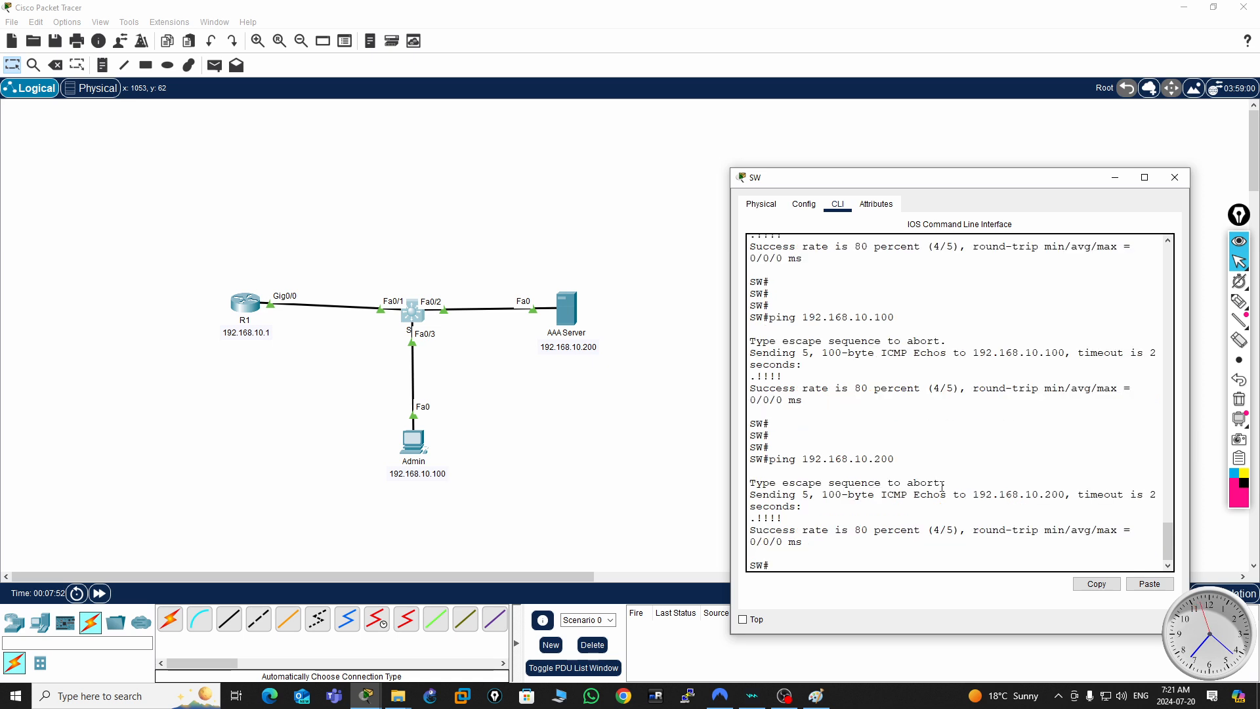
key(Return)
key(Return)
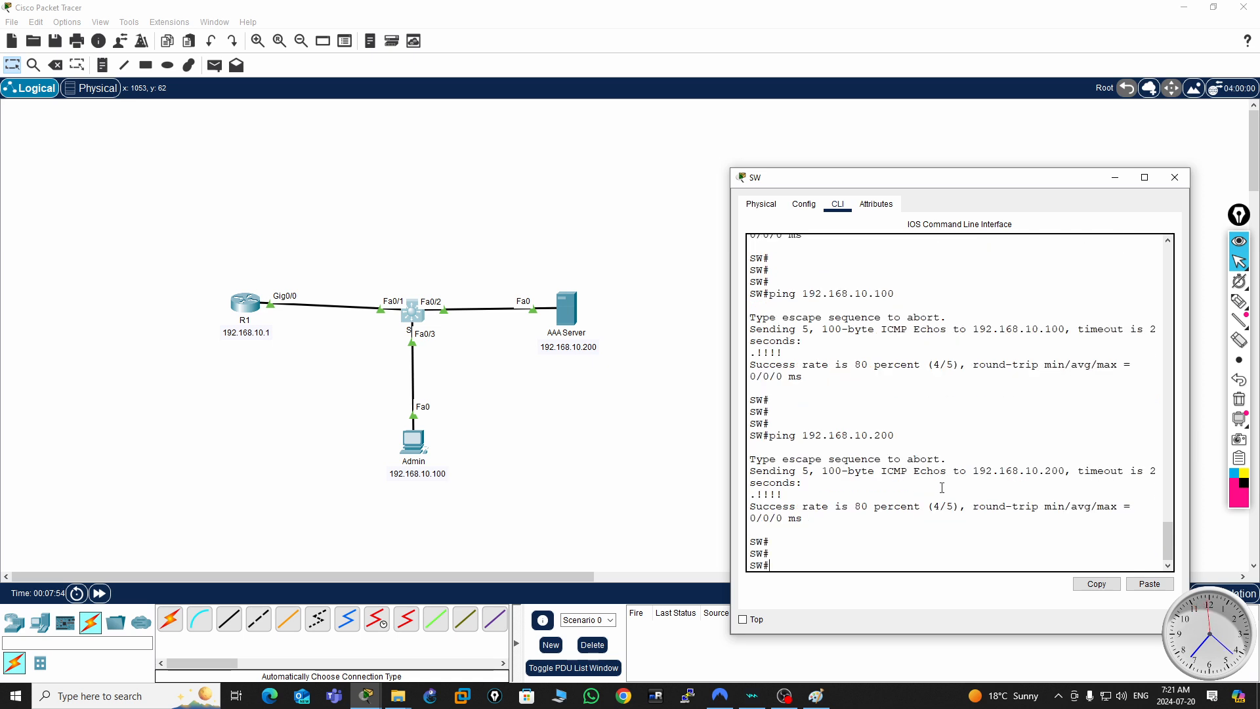
click(1174, 177)
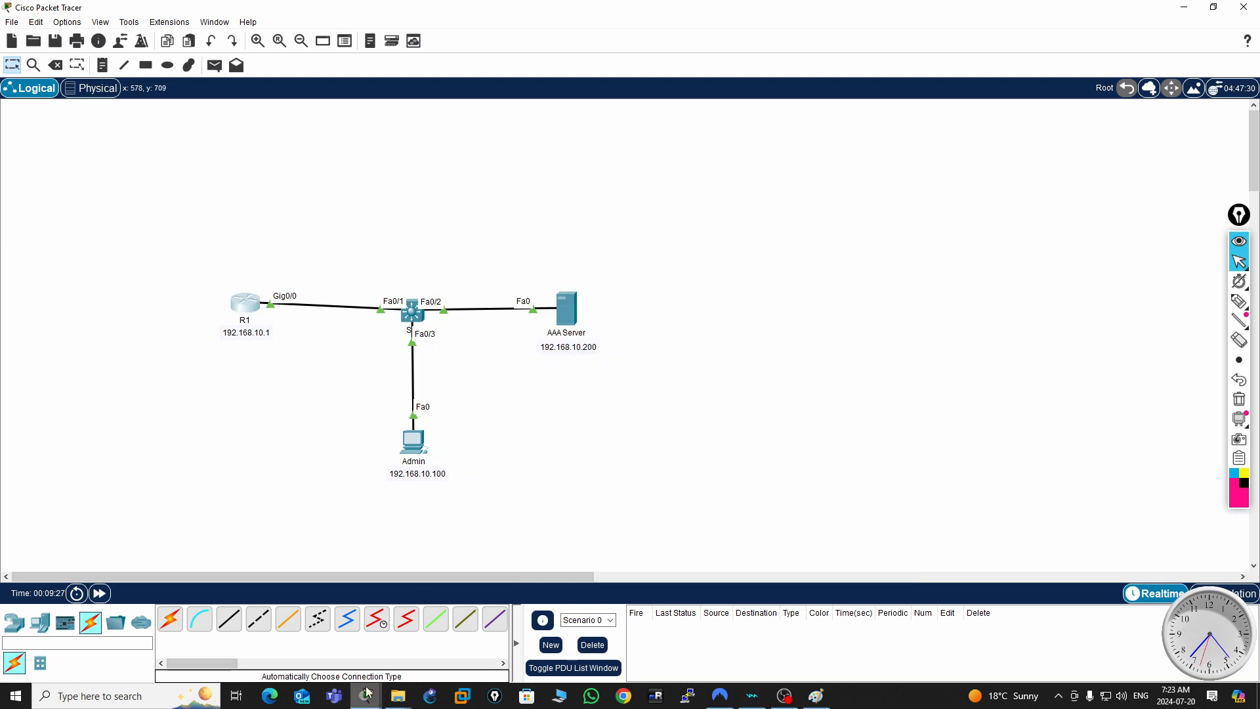
- Open router R1's command line and leave interface configuration for the privileged prompt
mouse_move(365, 695)
click(513, 648)
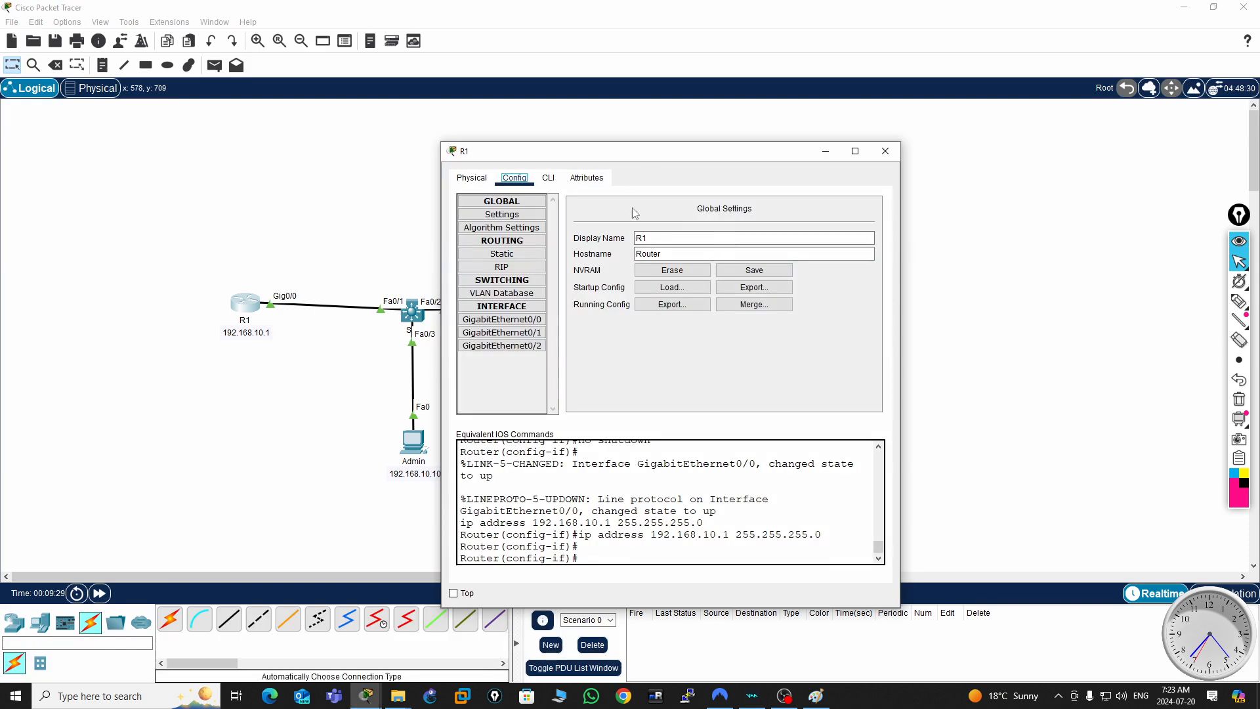
drag(739, 148, 597, 131)
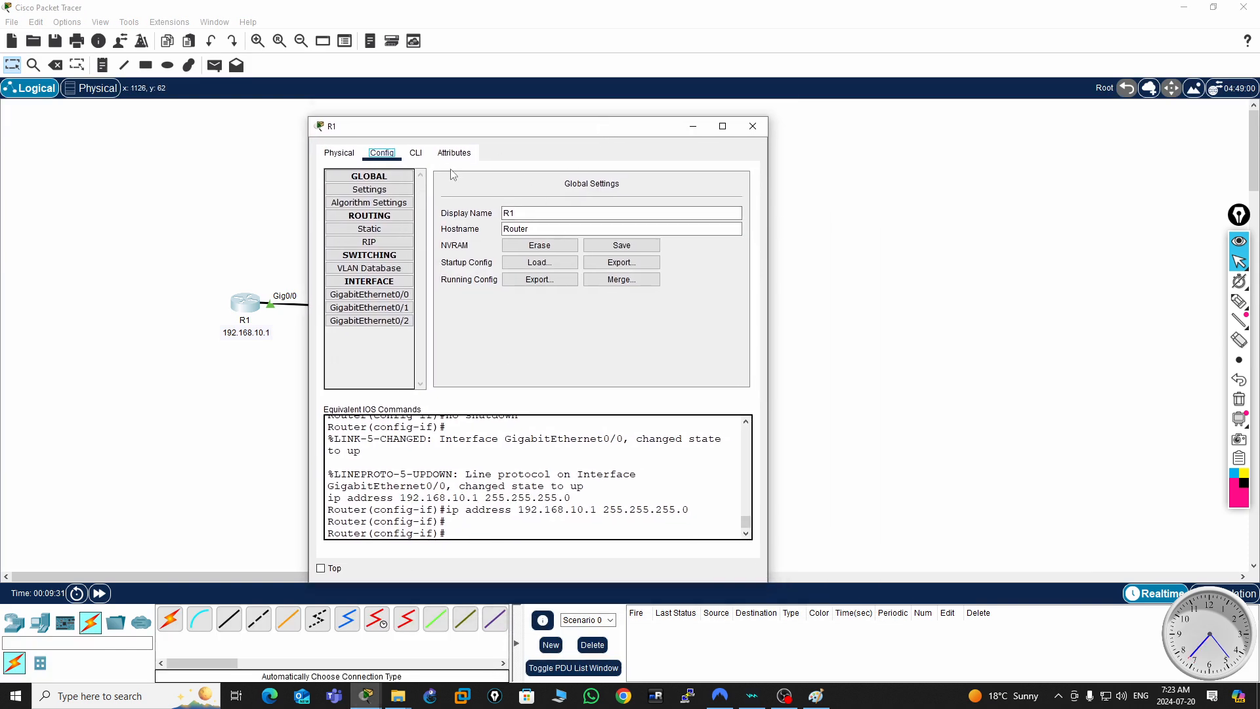
click(415, 153)
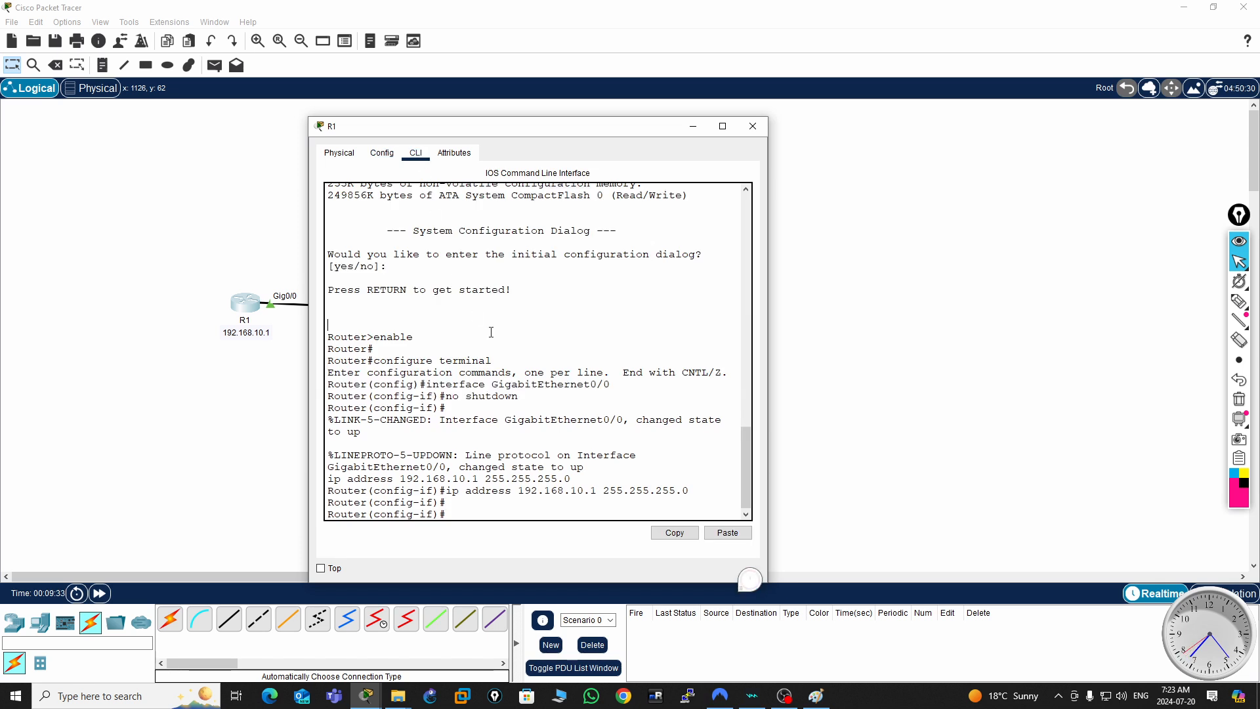
key(ctrl+z)
key(Return)
key(Return)
key(Return)
key(Return)
key(Return)
key(Return)
key(Return)
key(Return)
key(Return)
key(Return)
key(Return)
key(Return)
key(Return)
key(Return)
key(Return)
key(Return)
key(Return)
key(Return)
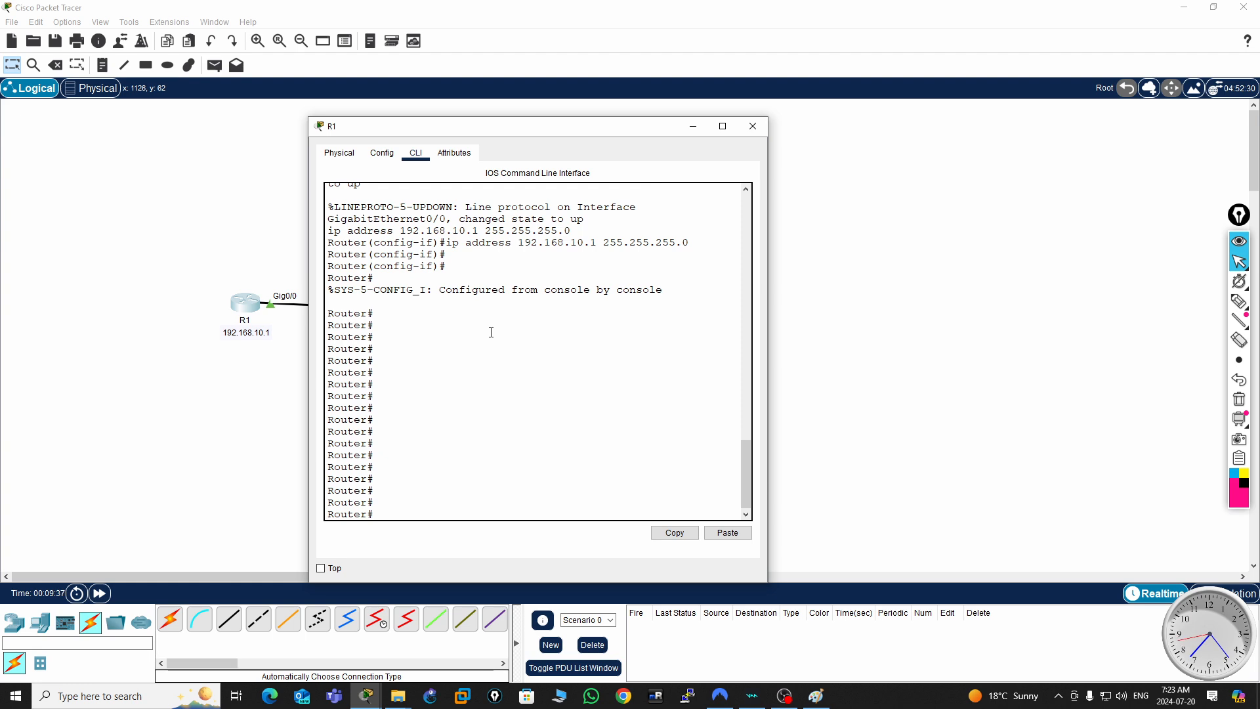
- Enter global configuration mode on the router and set its hostname to R1
text(conf t)
key(Return)
key(Return)
key(Return)
key(Return)
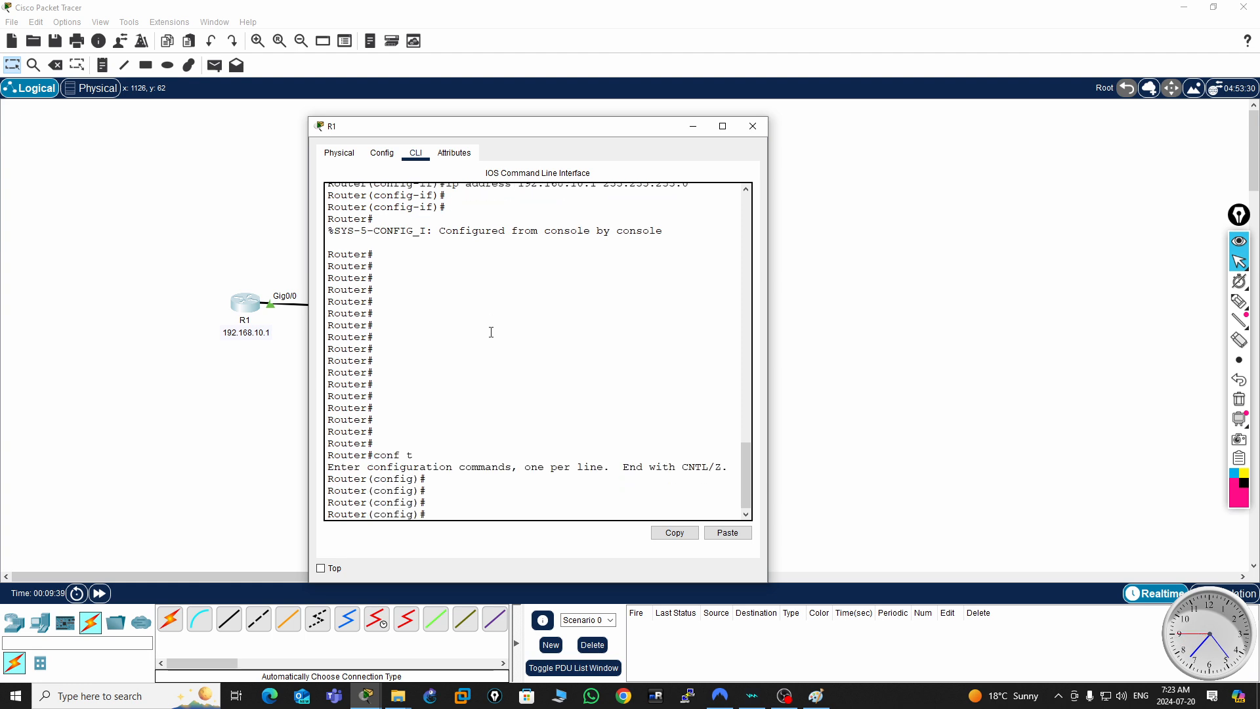
text(hos)
key(Tab)
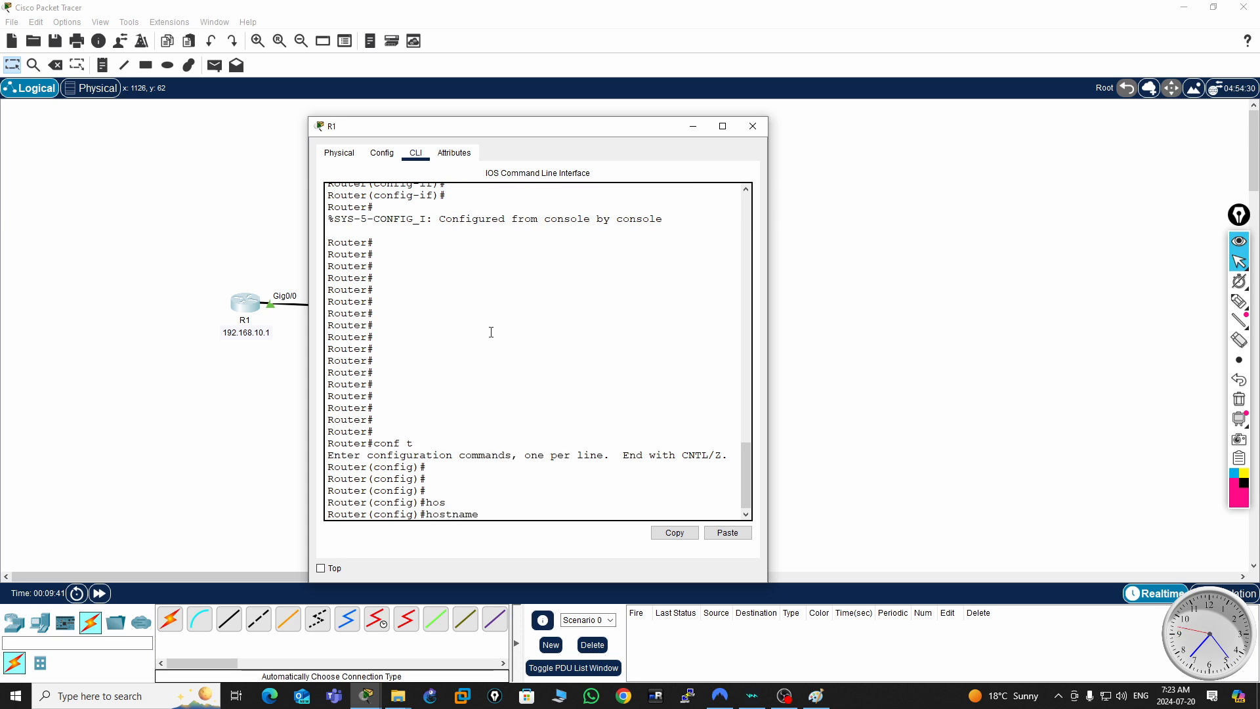
text(R1)
key(Return)
key(Return)
key(Return)
key(Return)
key(Return)
key(Return)
key(Return)
key(Return)
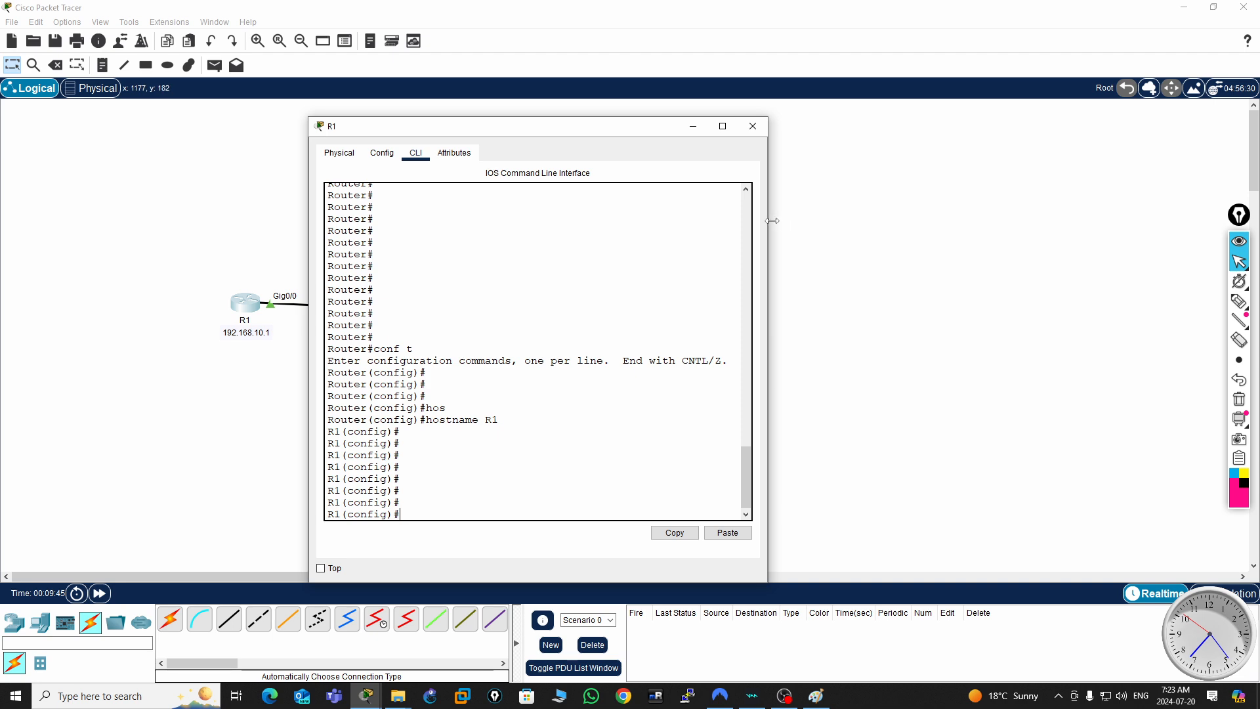
- Widen and reposition R1's window, and begin an enable password command in global configuration mode
drag(768, 221, 1028, 223)
drag(885, 131, 942, 40)
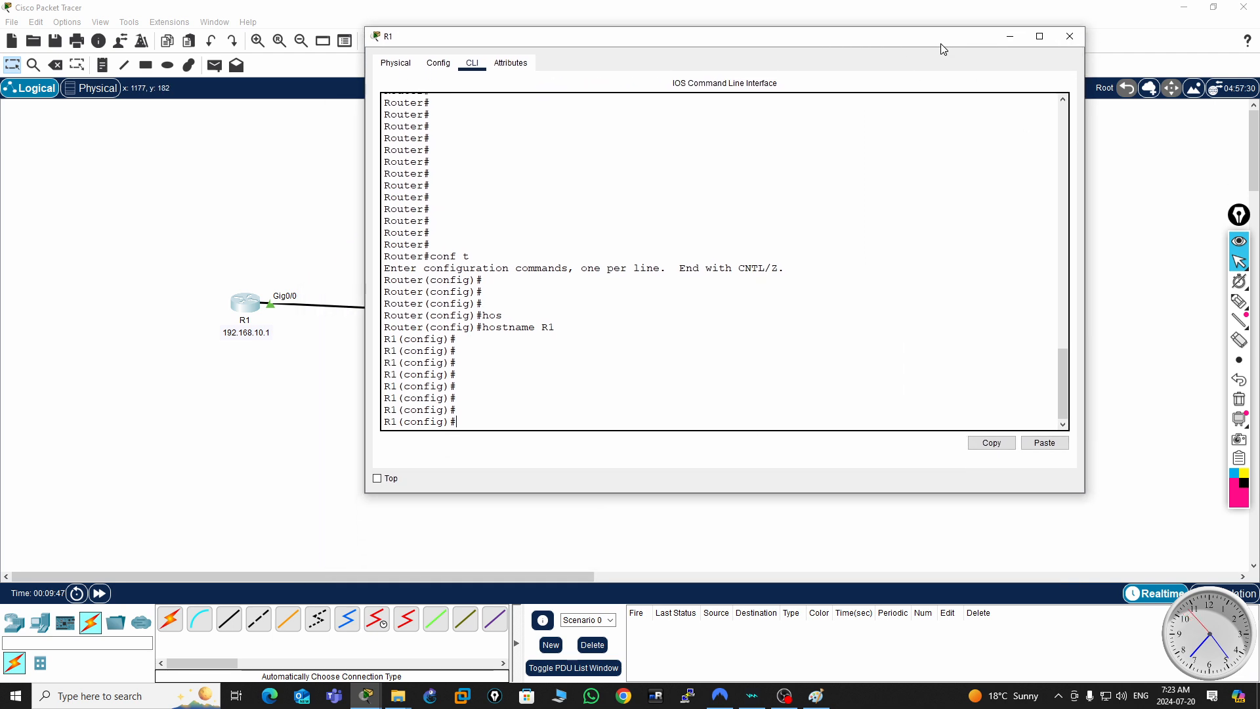
click(677, 318)
text(ena)
key(Tab)
text(pass)
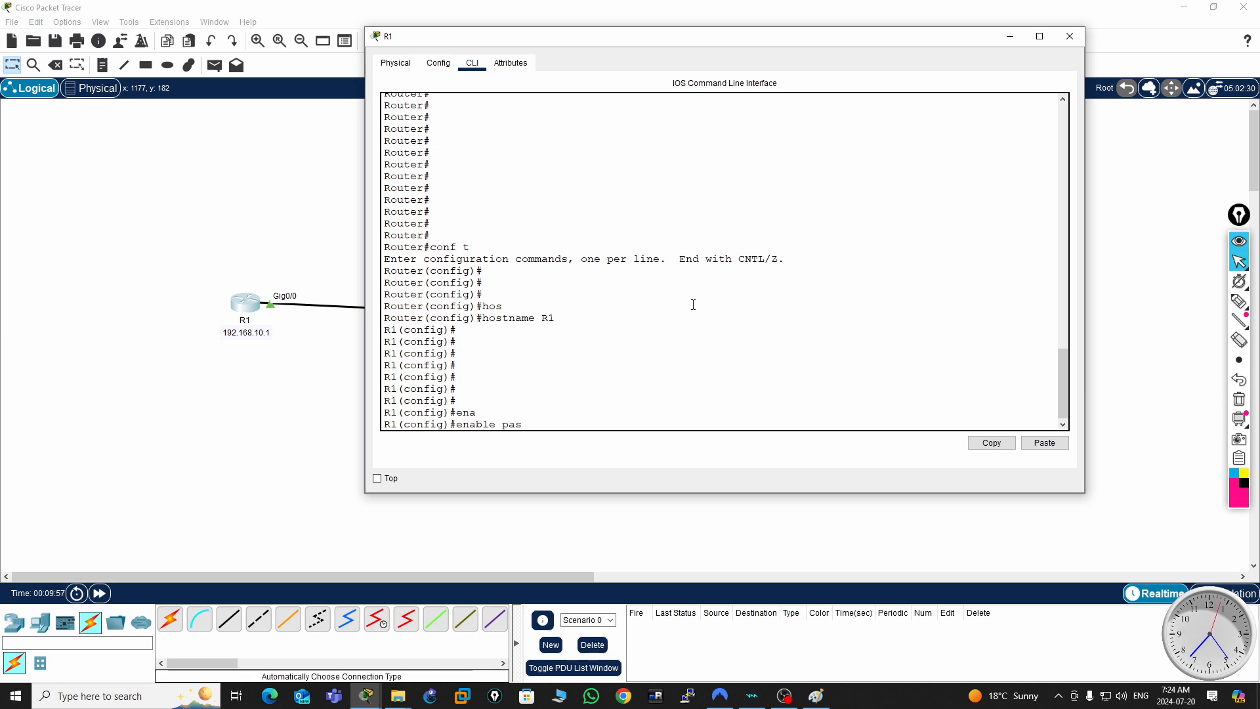
key(Tab)
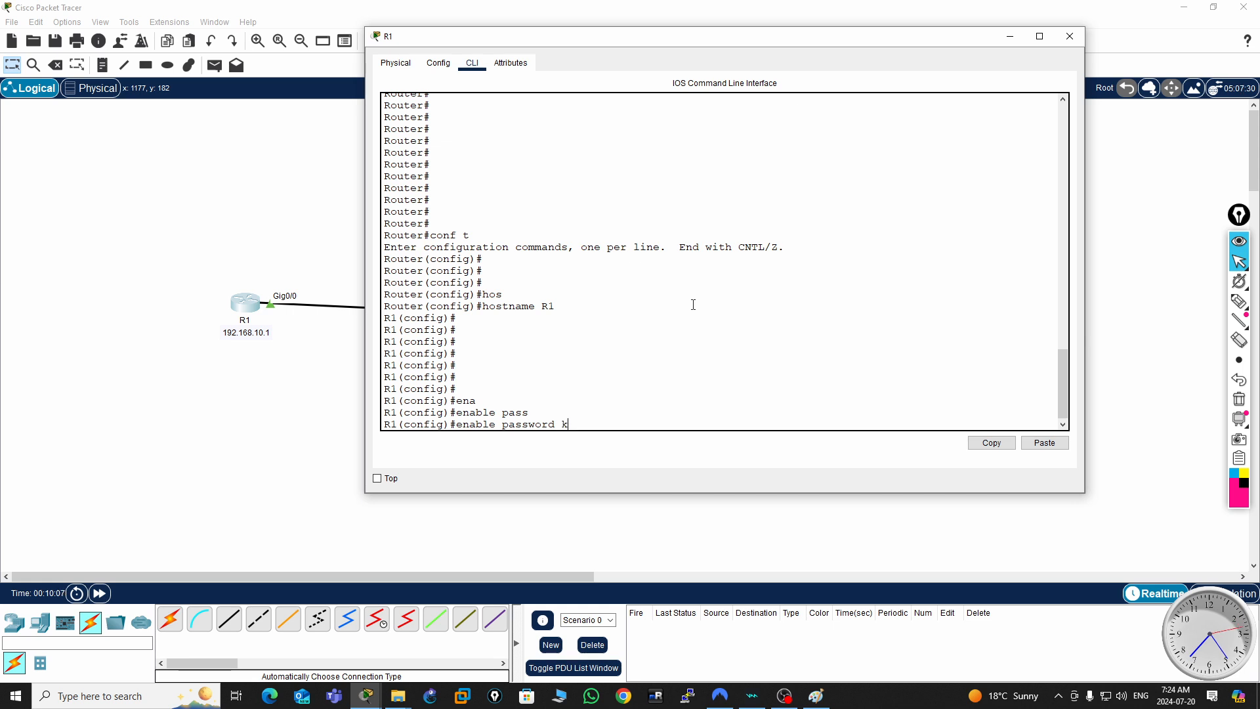
text(jotin123)
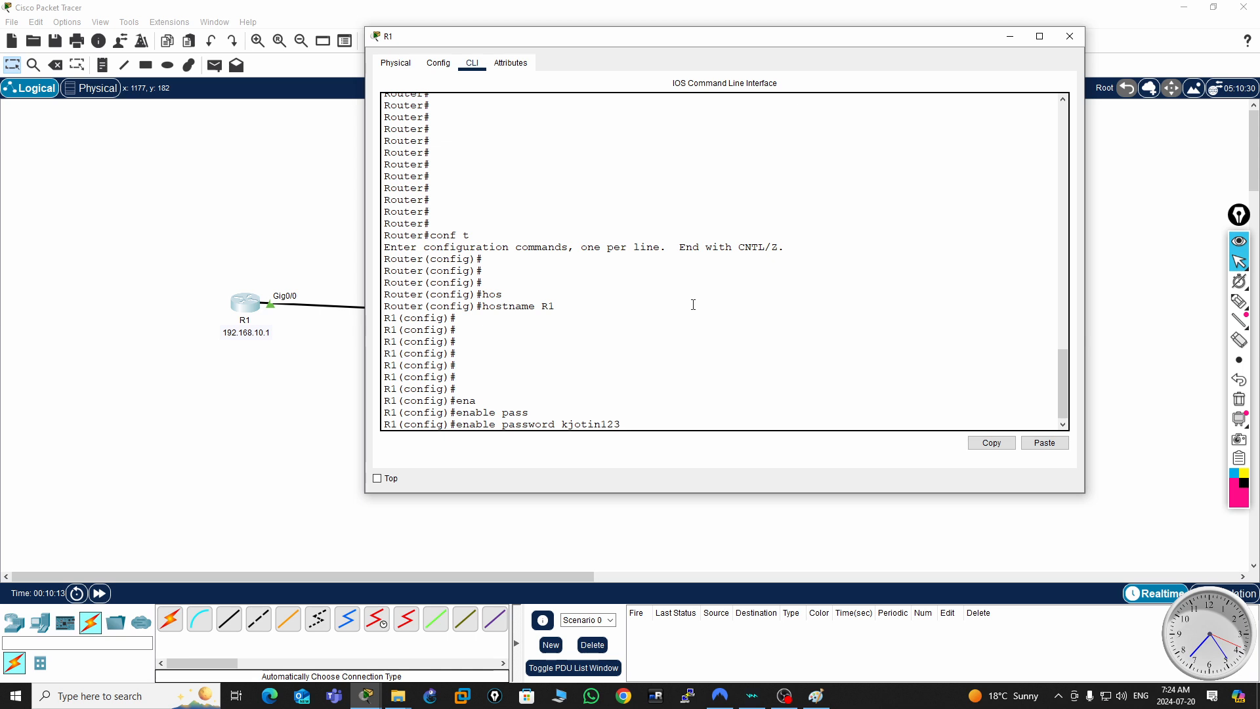
key(BackSpace)
key(BackSpace)
key(BackSpace)
key(BackSpace)
key(BackSpace)
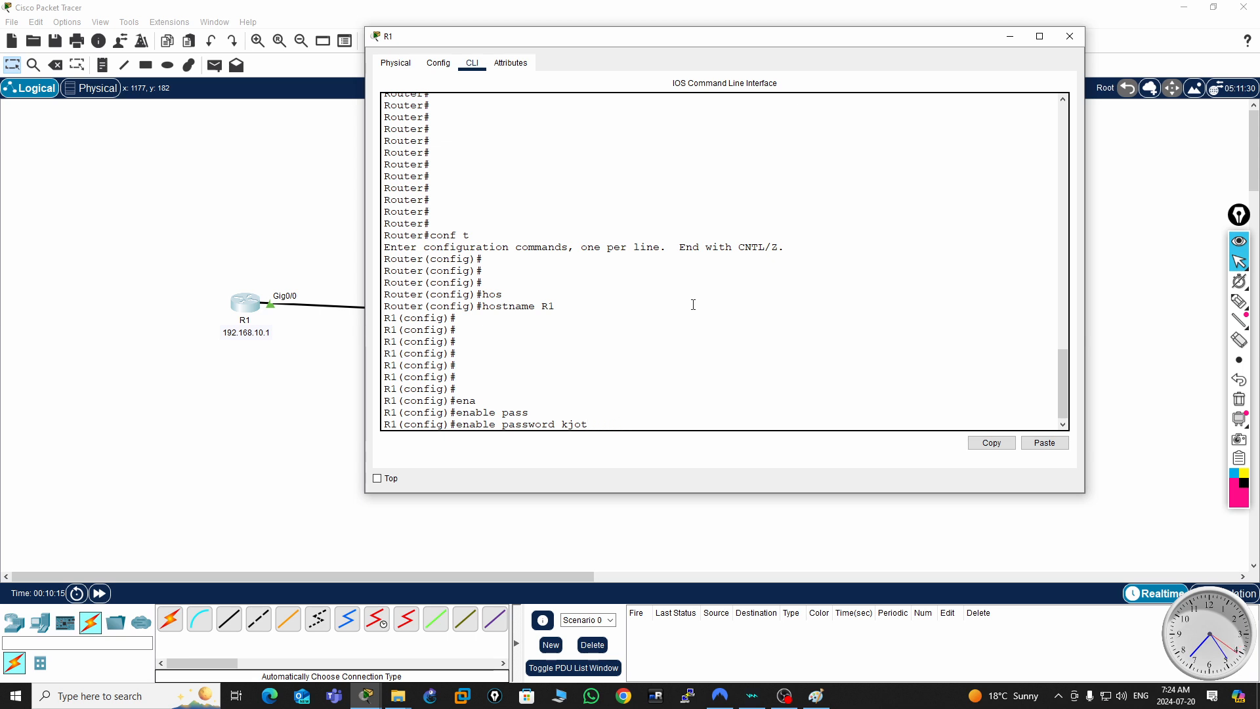
key(BackSpace)
key(BackSpace)
key(BackSpace)
key(BackSpace)
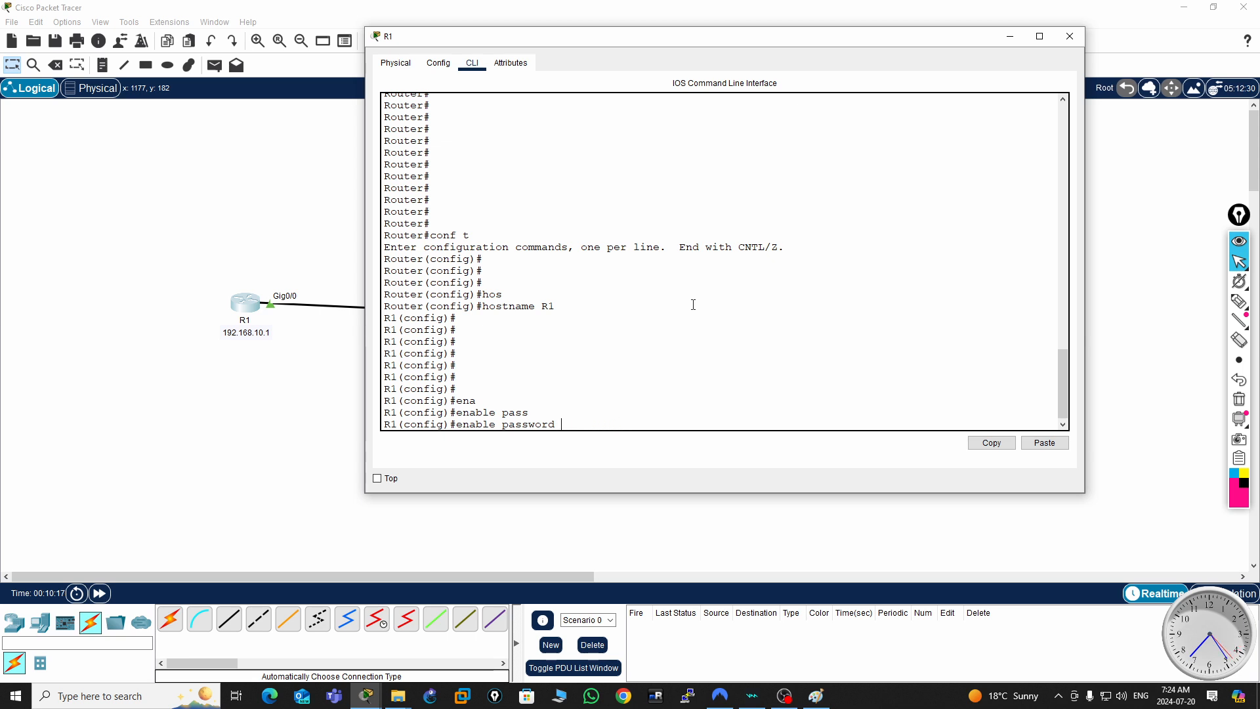
- Enter the enable password to complete the enable password command on R1
text(Ciso3210)
key(BackSpace)
key(Return)
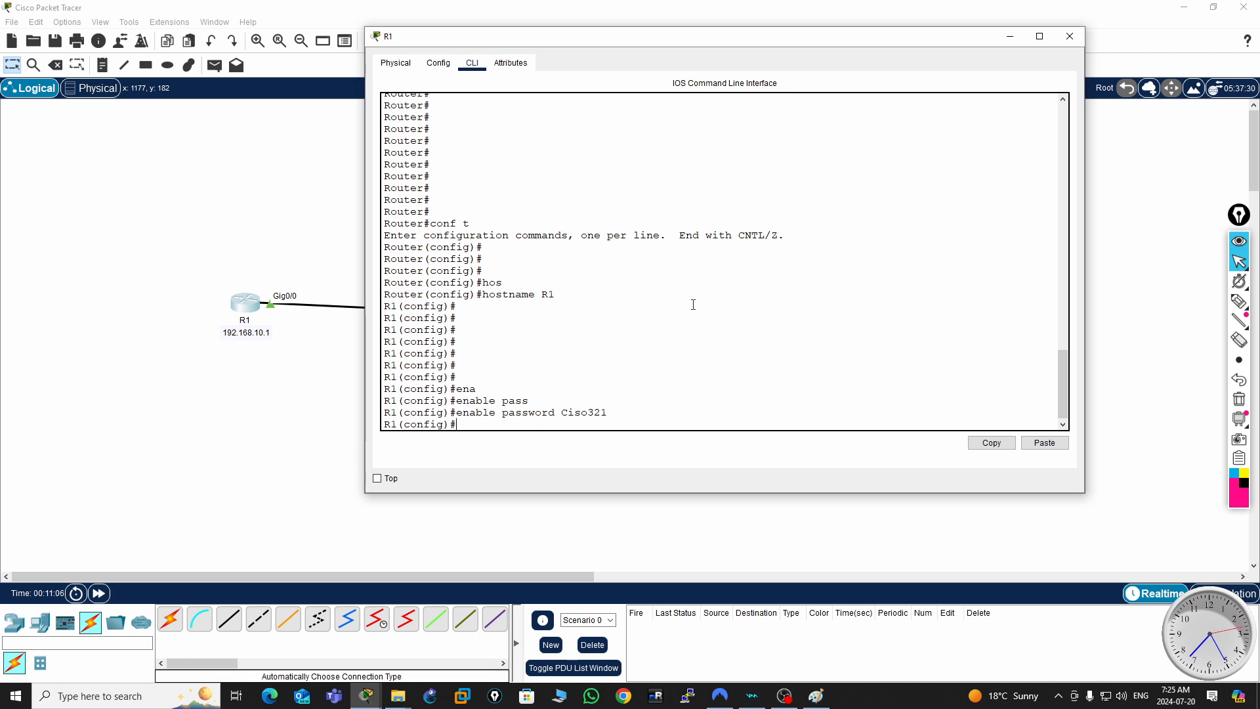
- Disable DNS lookup on the router with no ip domain-lookup
drag(459, 343, 453, 347)
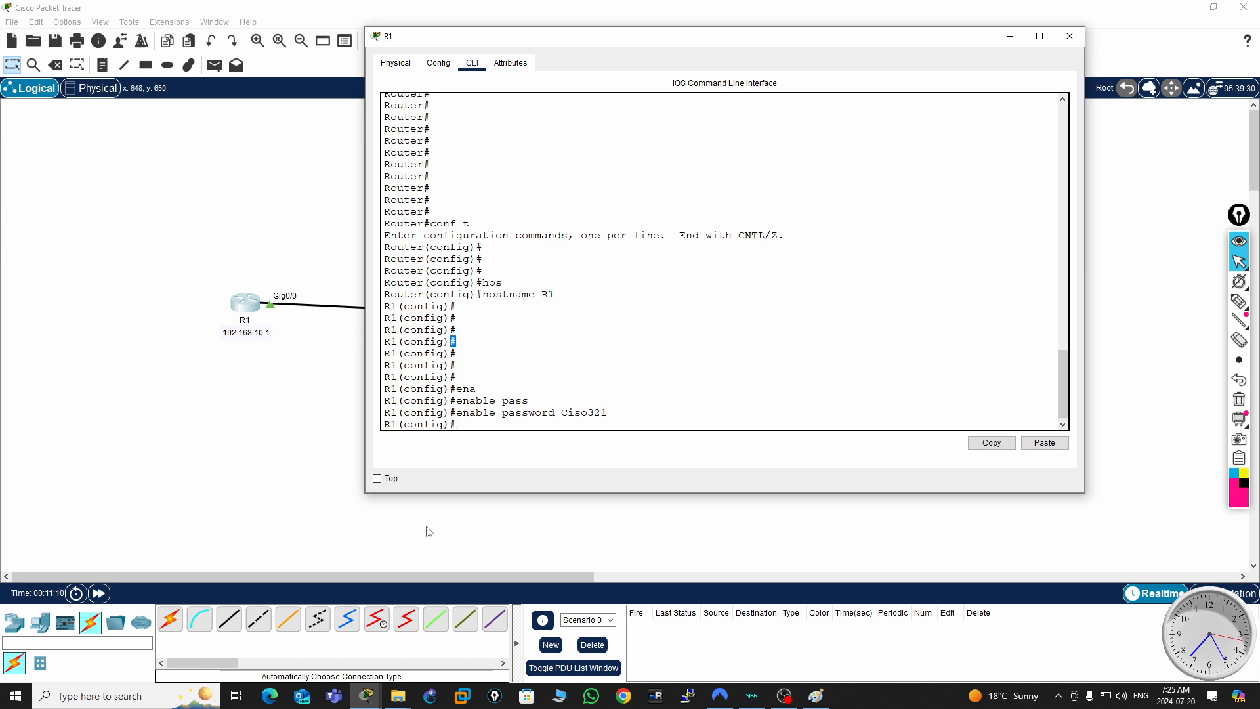
click(488, 422)
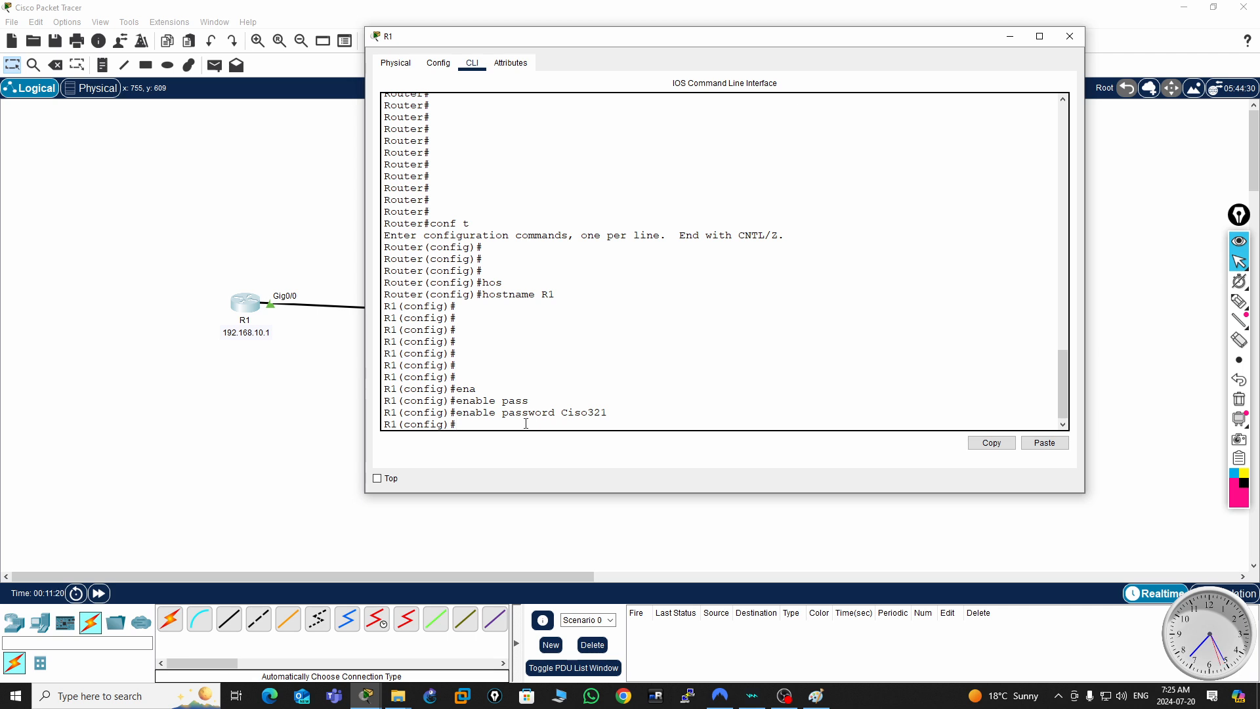
text(no ip doma)
key(Tab)
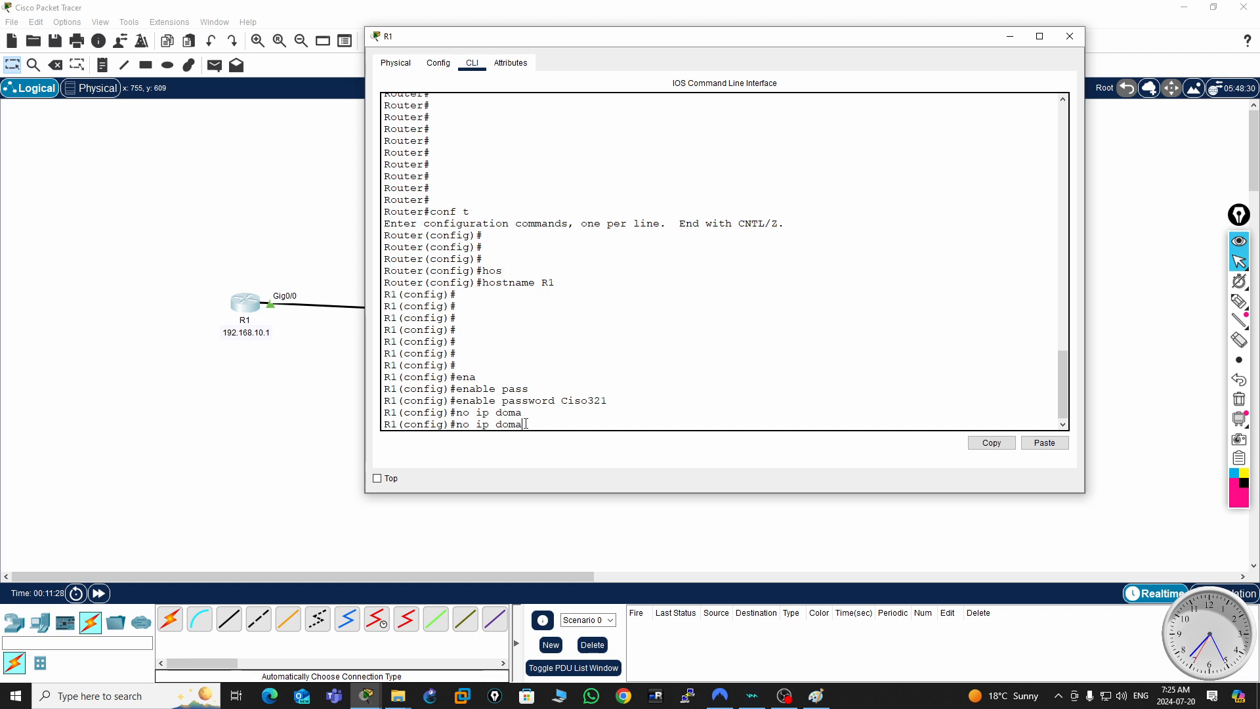
text(in-na)
key(Tab)
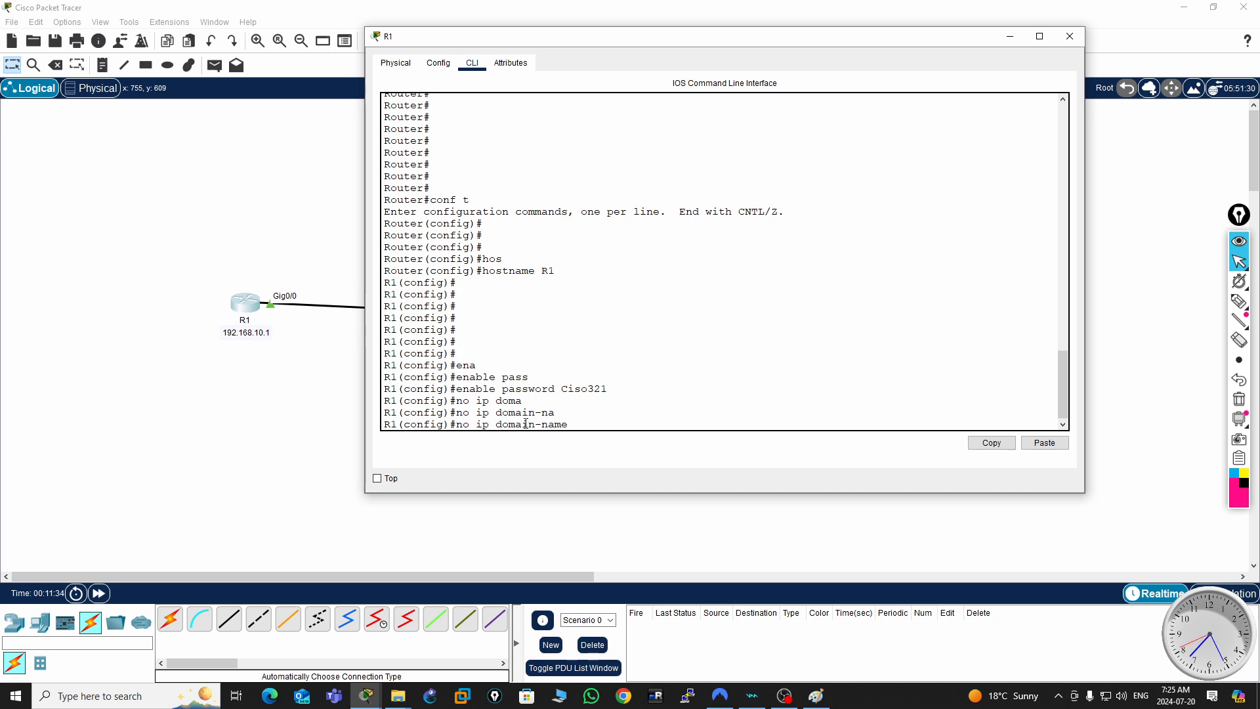
key(BackSpace)
key(BackSpace)
key(BackSpace)
text(l)
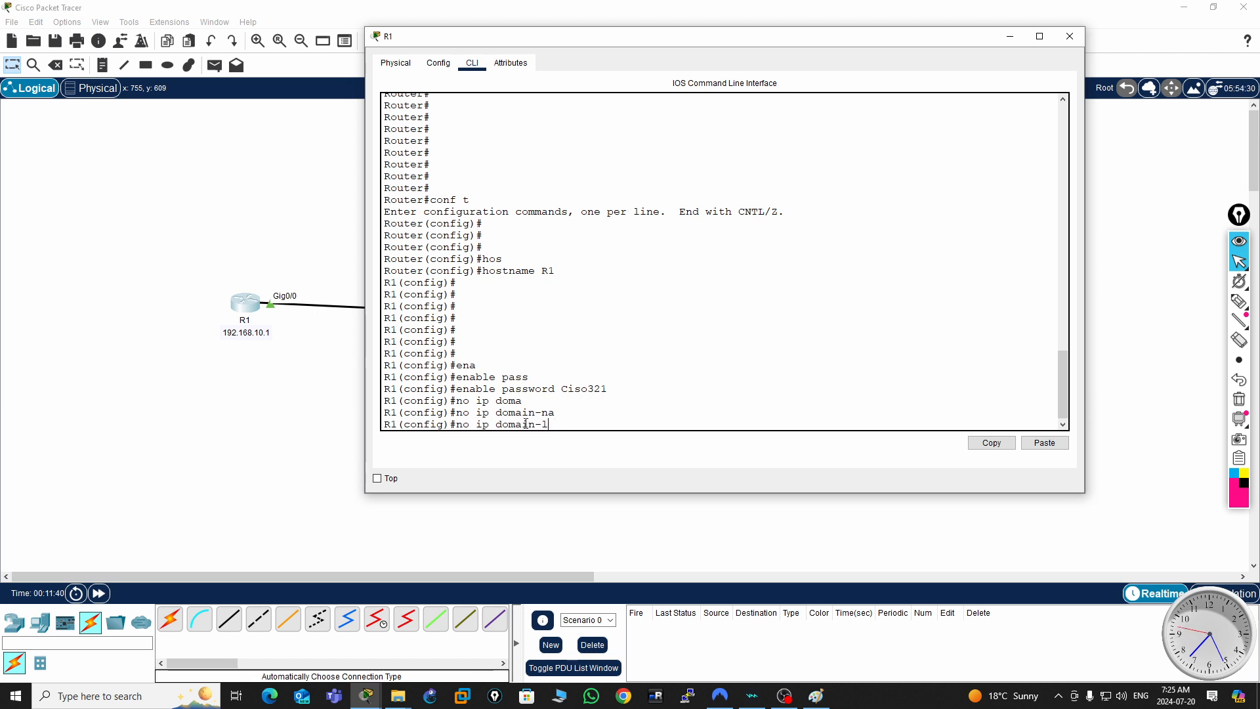
text(o)
key(Tab)
key(Return)
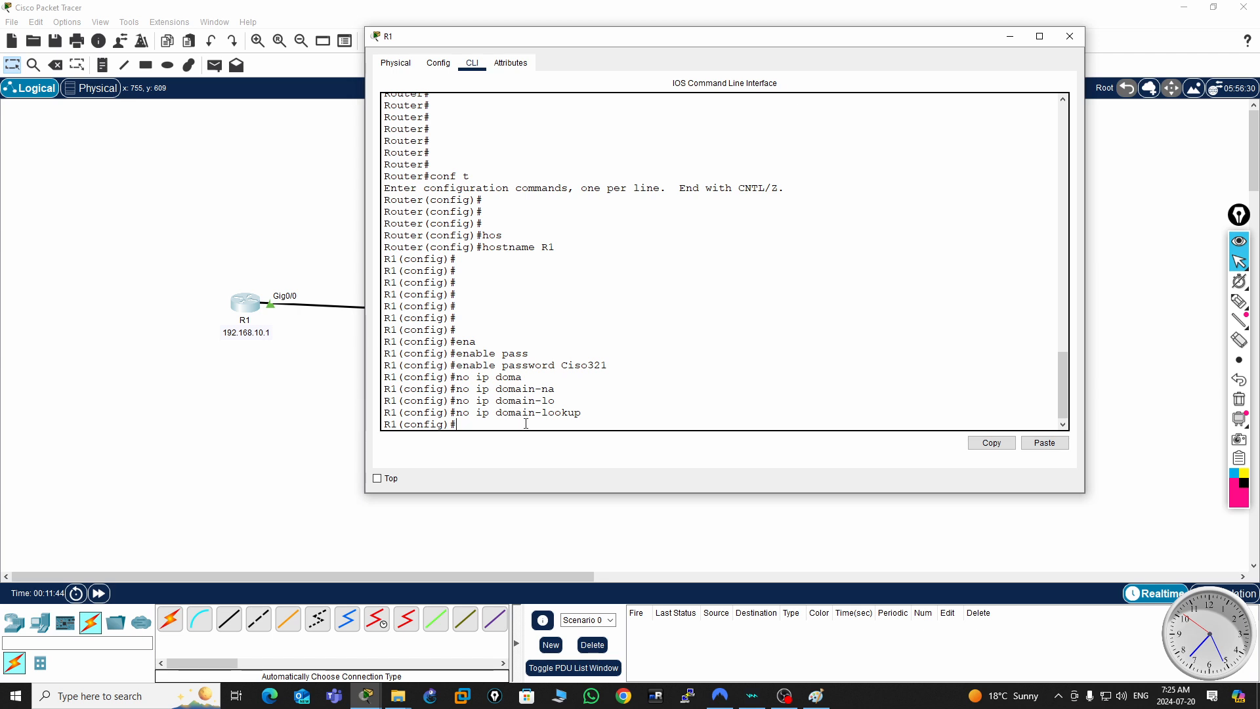
- Try to create local user user1 with privilege 15, giving the account password directly after the level without the secret keyword
text(user)
key(Tab)
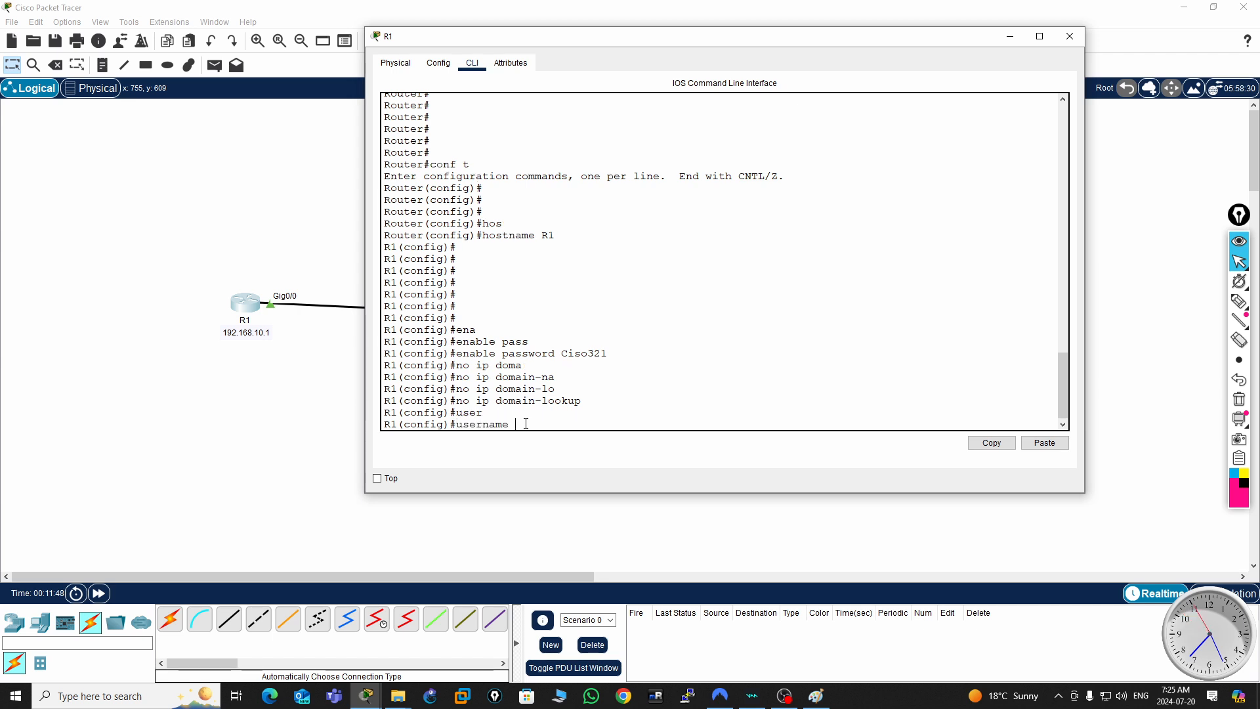
text(user)
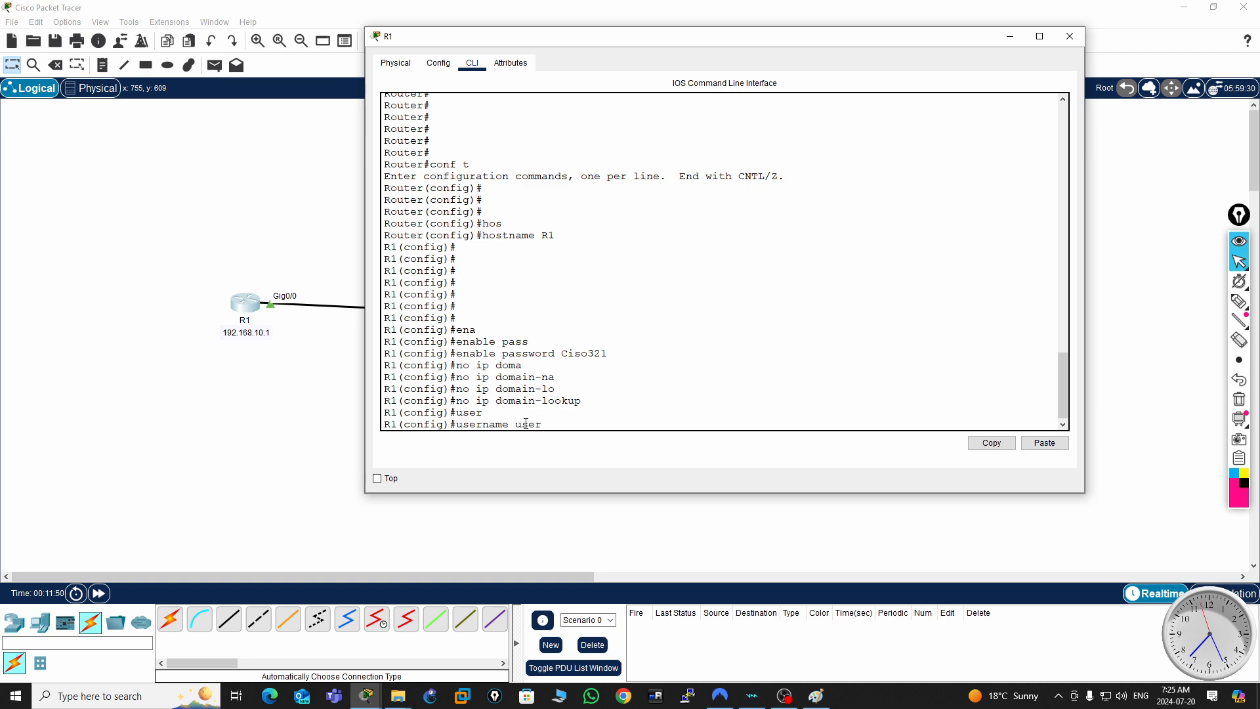
text(1)
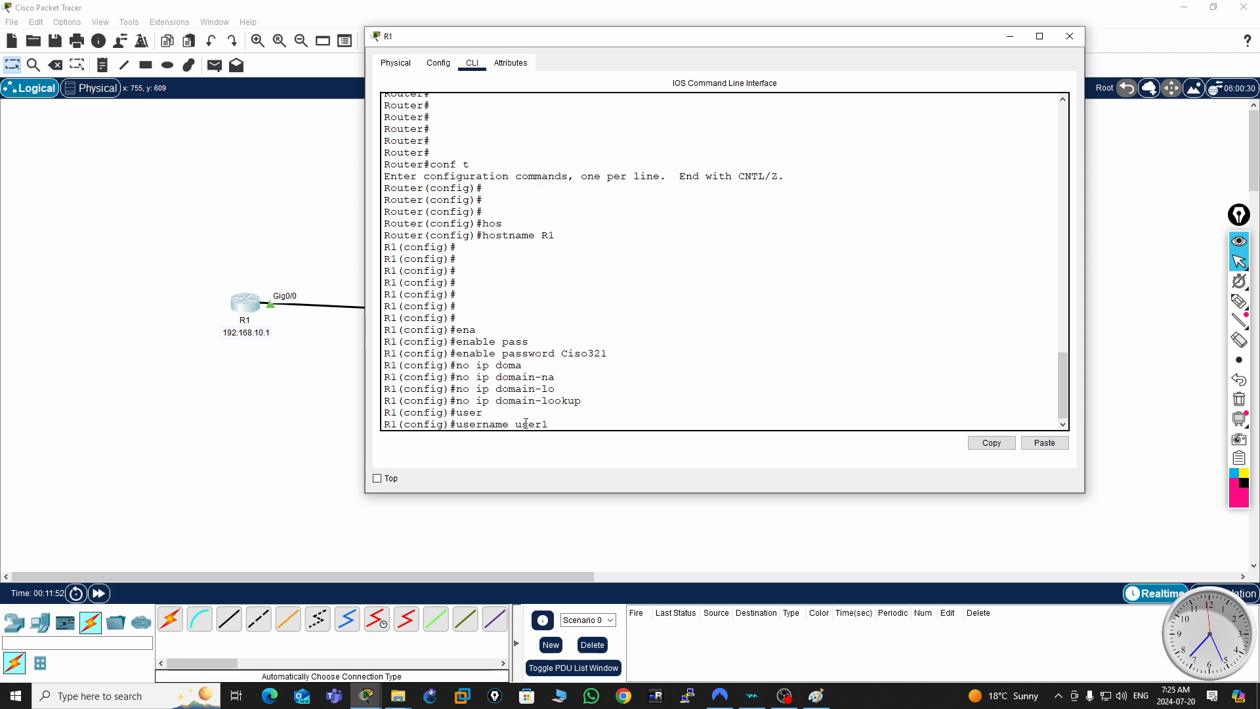
text( privi)
key(Tab)
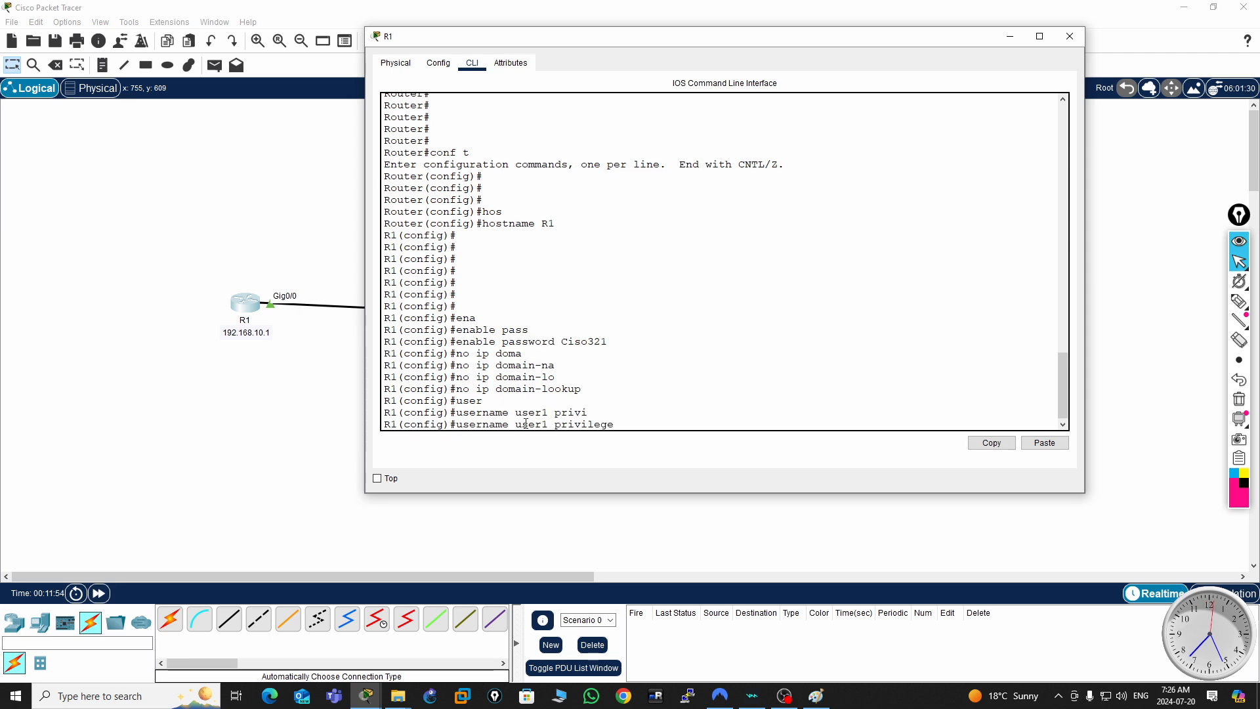
text(15 a)
text(dmin123)
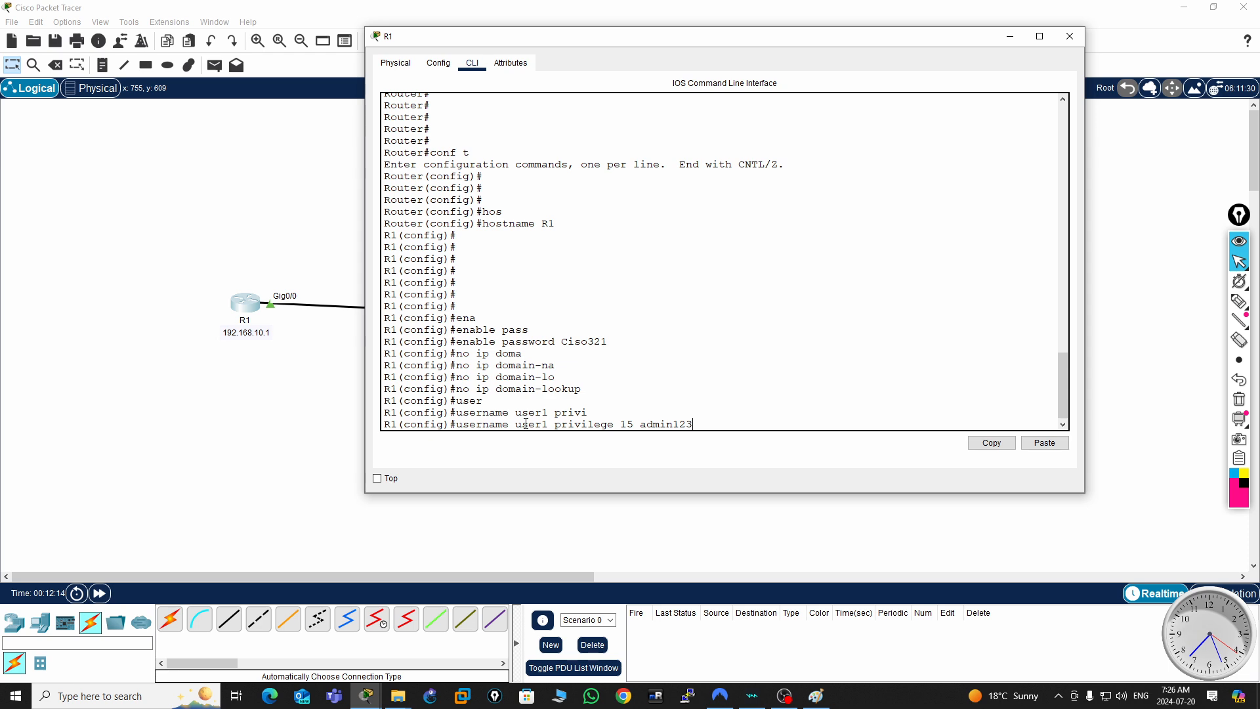
key(Return)
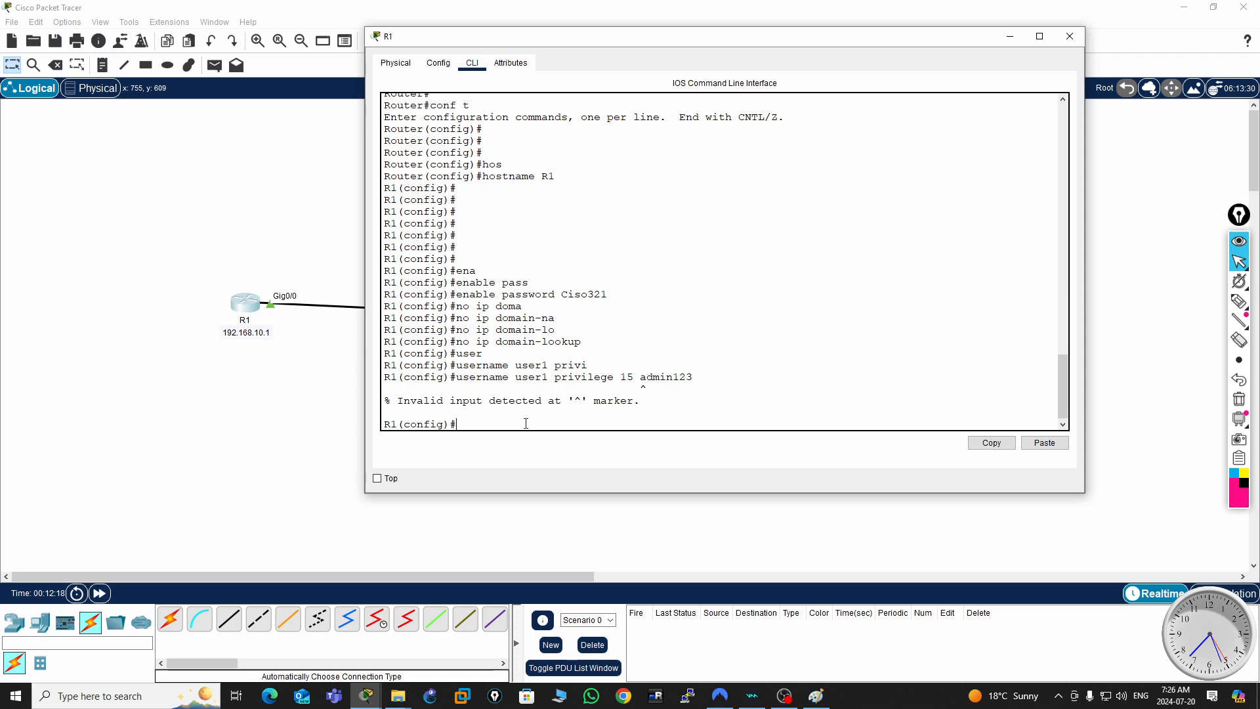
- Create local user user1 with privilege 15, entering the account password with the secret keyword
key(Up)
key(BackSpace)
key(BackSpace)
key(BackSpace)
key(BackSpace)
key(BackSpace)
key(BackSpace)
key(BackSpace)
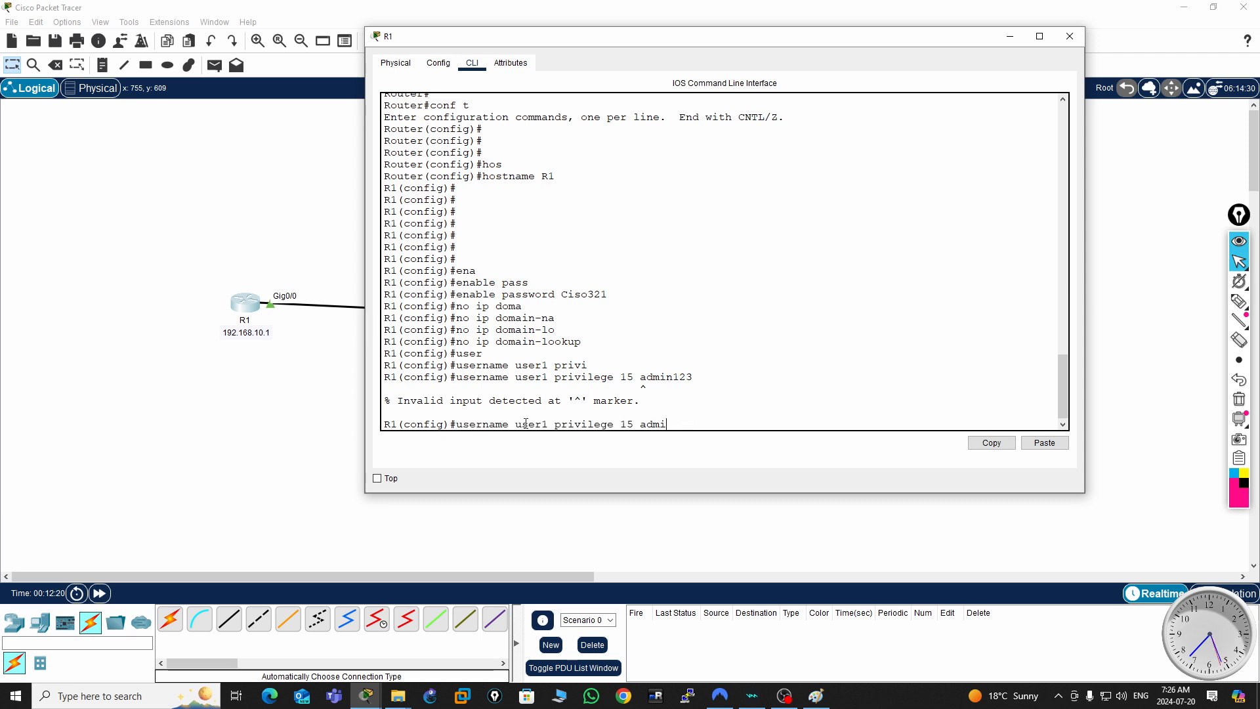
text(se)
key(Tab)
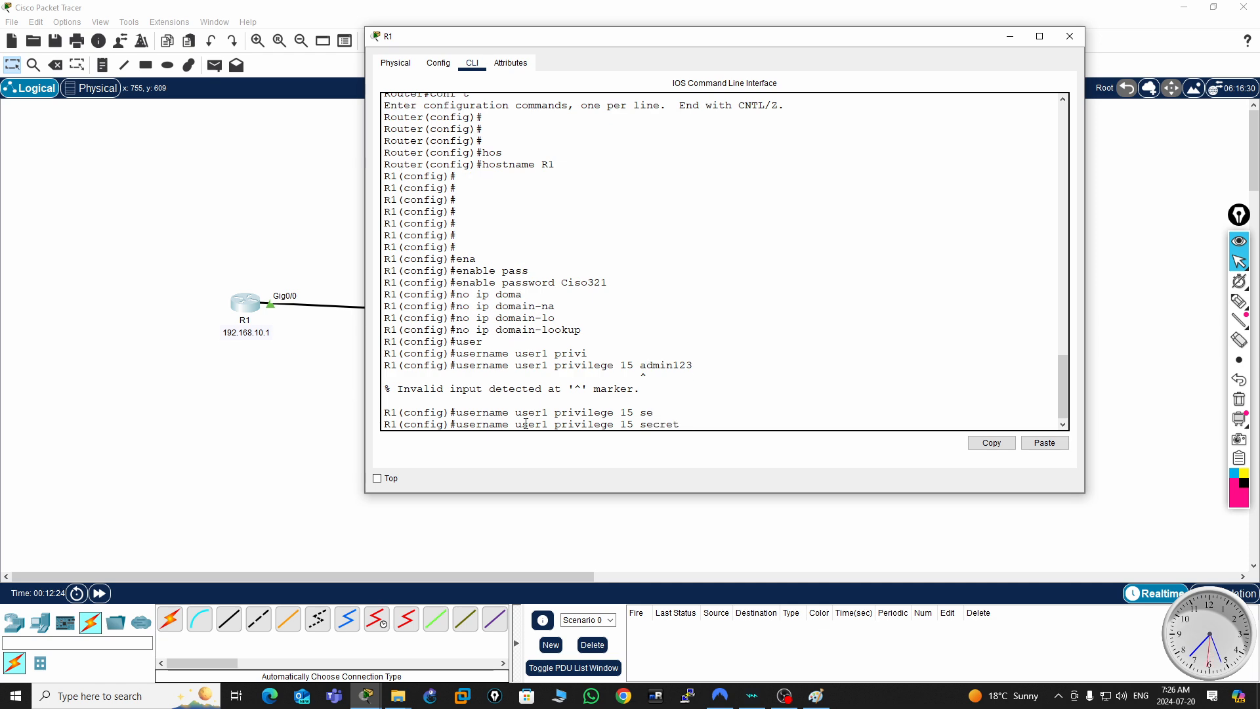
text(admin123)
key(Return)
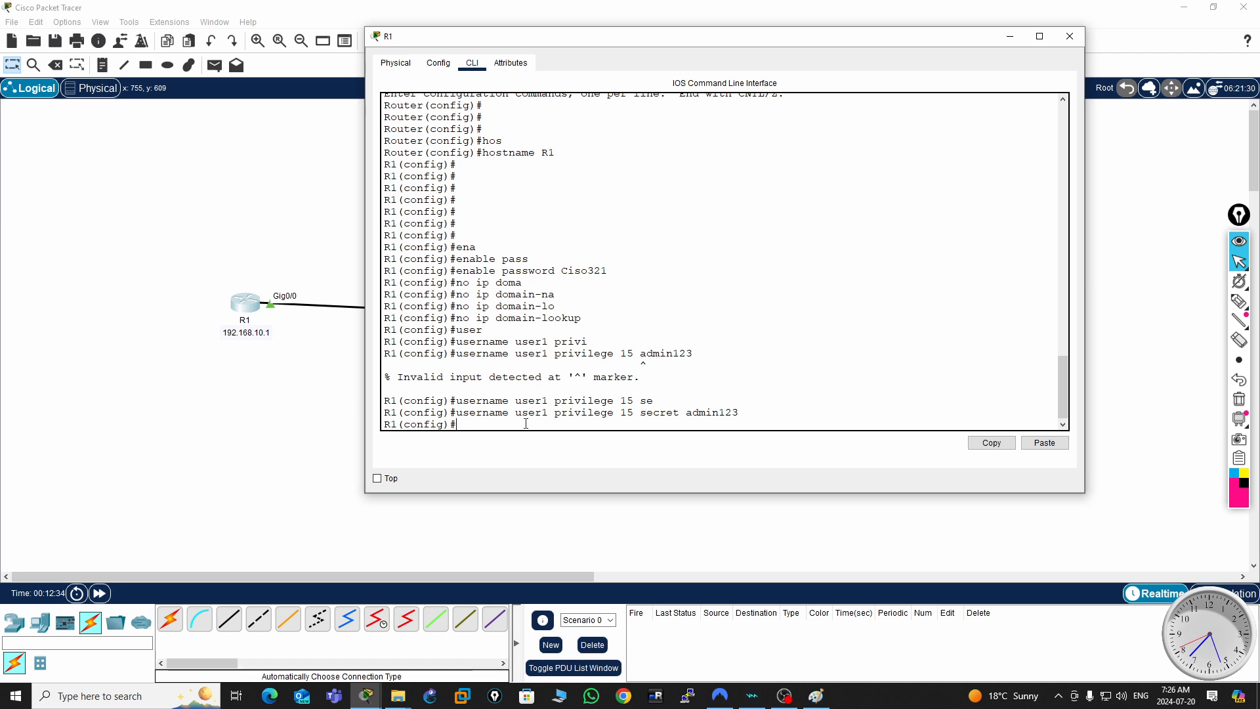
- Set the router's IP domain name to R1.local
text(ip domain-name R1)
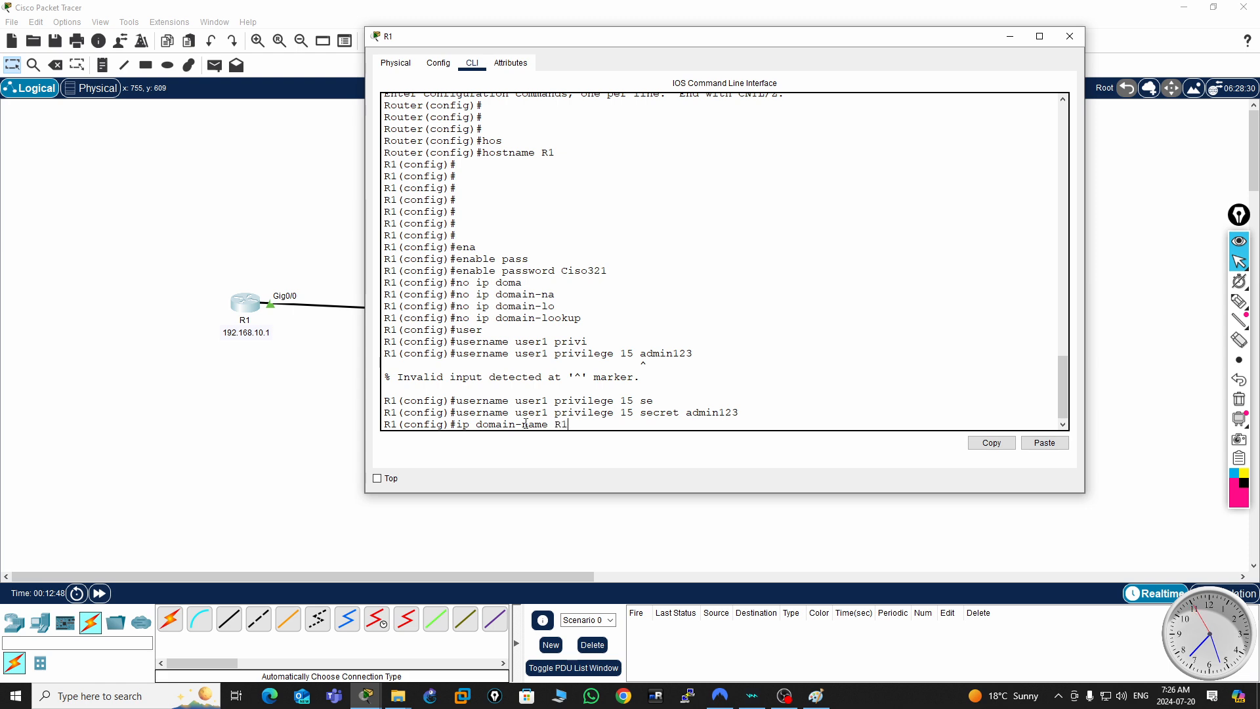
text(.local)
key(Return)
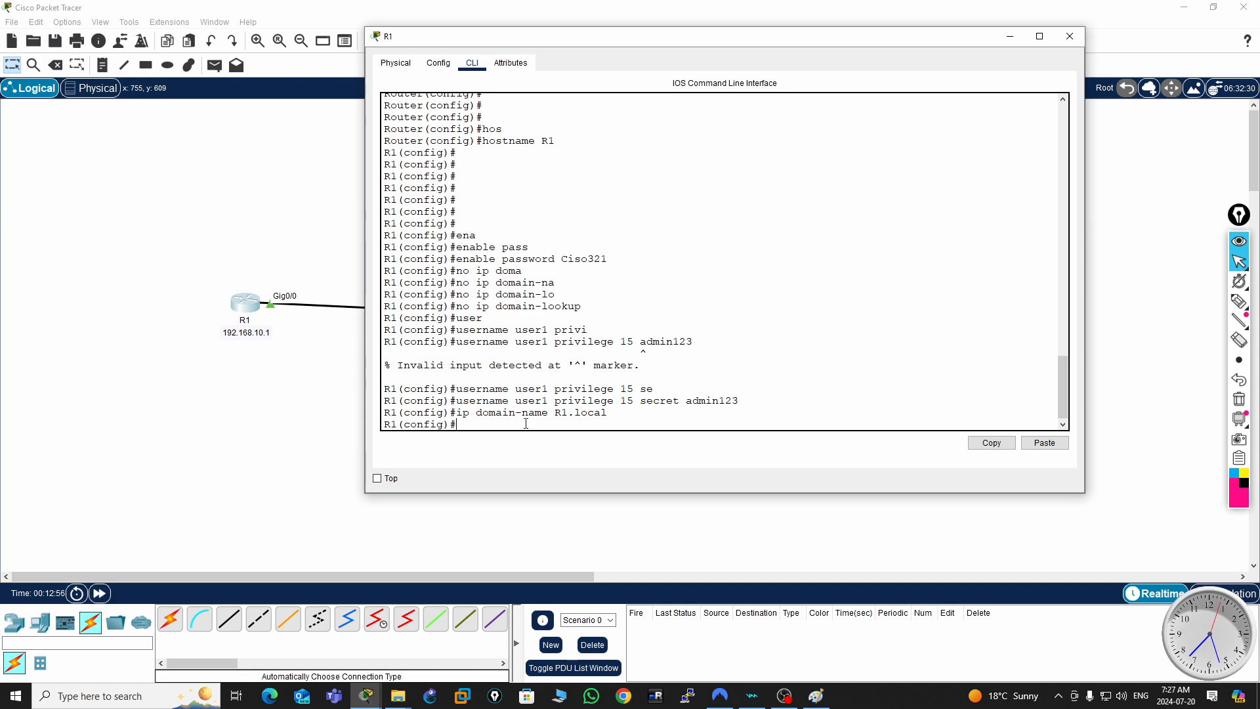
text(ry)
key(Tab)
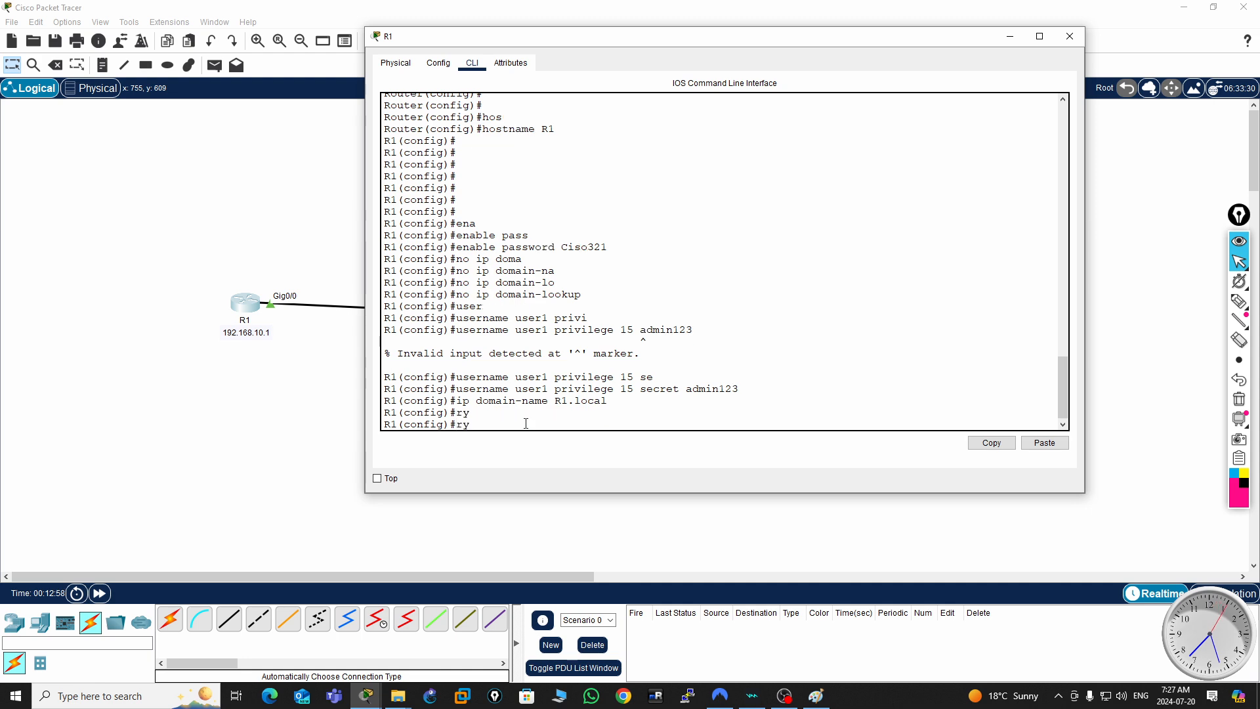
text(ke)
key(BackSpace)
key(BackSpace)
key(BackSpace)
key(BackSpace)
- Generate the router's RSA crypto keys with a 2048-bit modulus
text(cry)
key(Tab)
text(key)
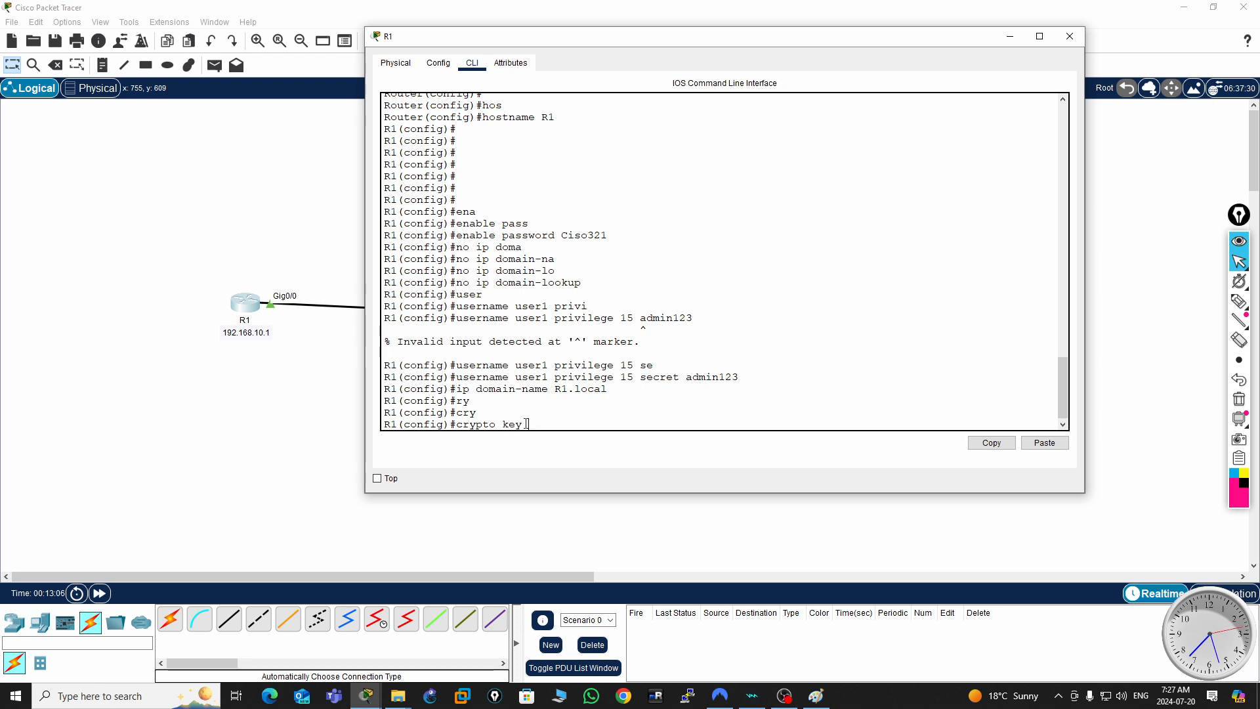
text( gen)
key(Tab)
text(rsa)
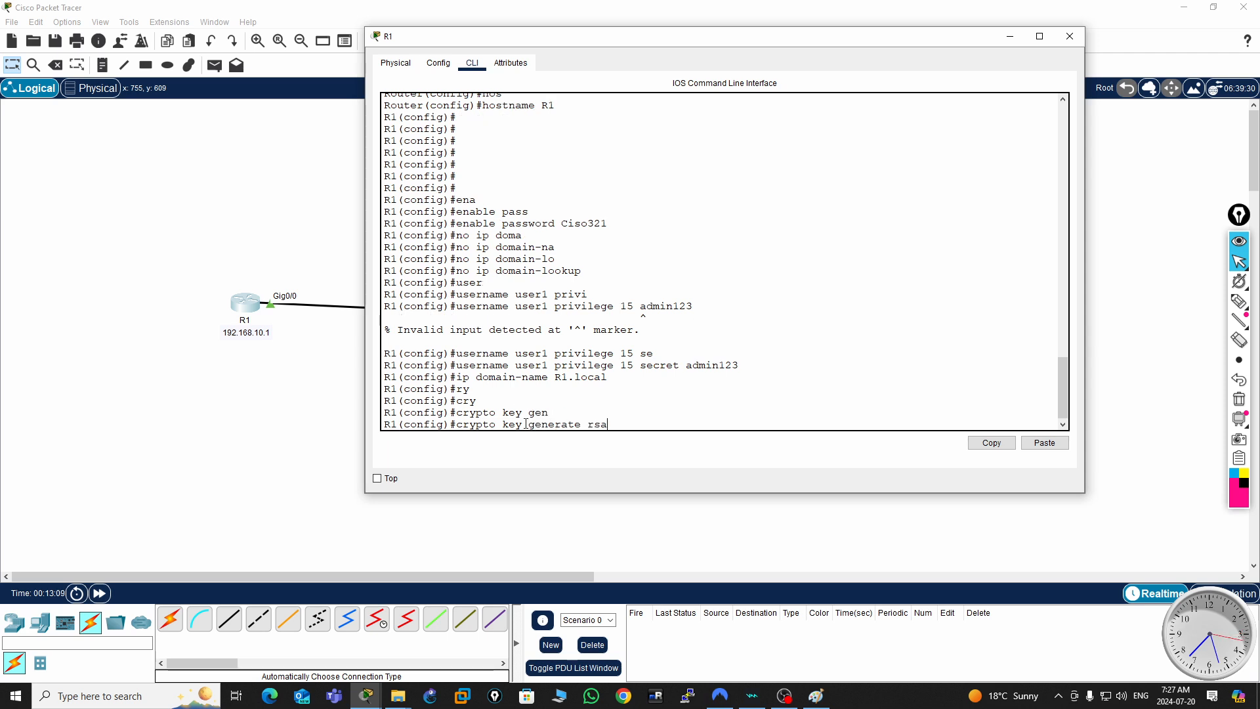
key(Tab)
text(?)
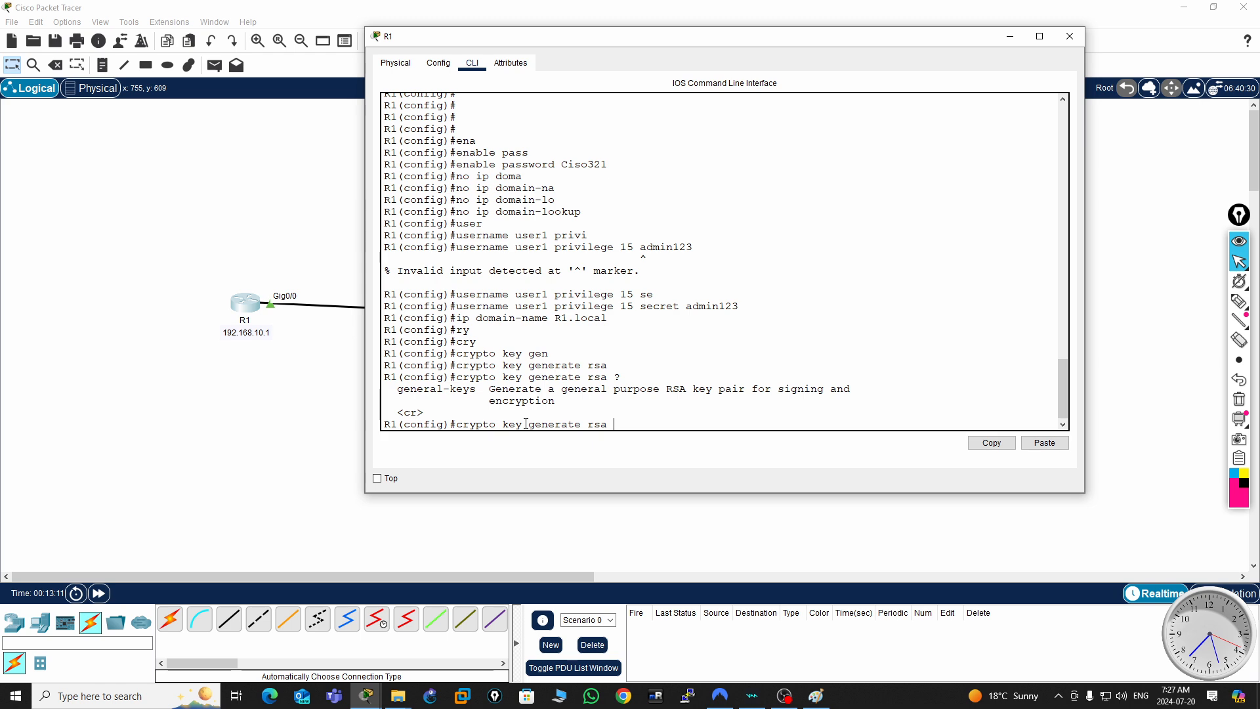
key(Return)
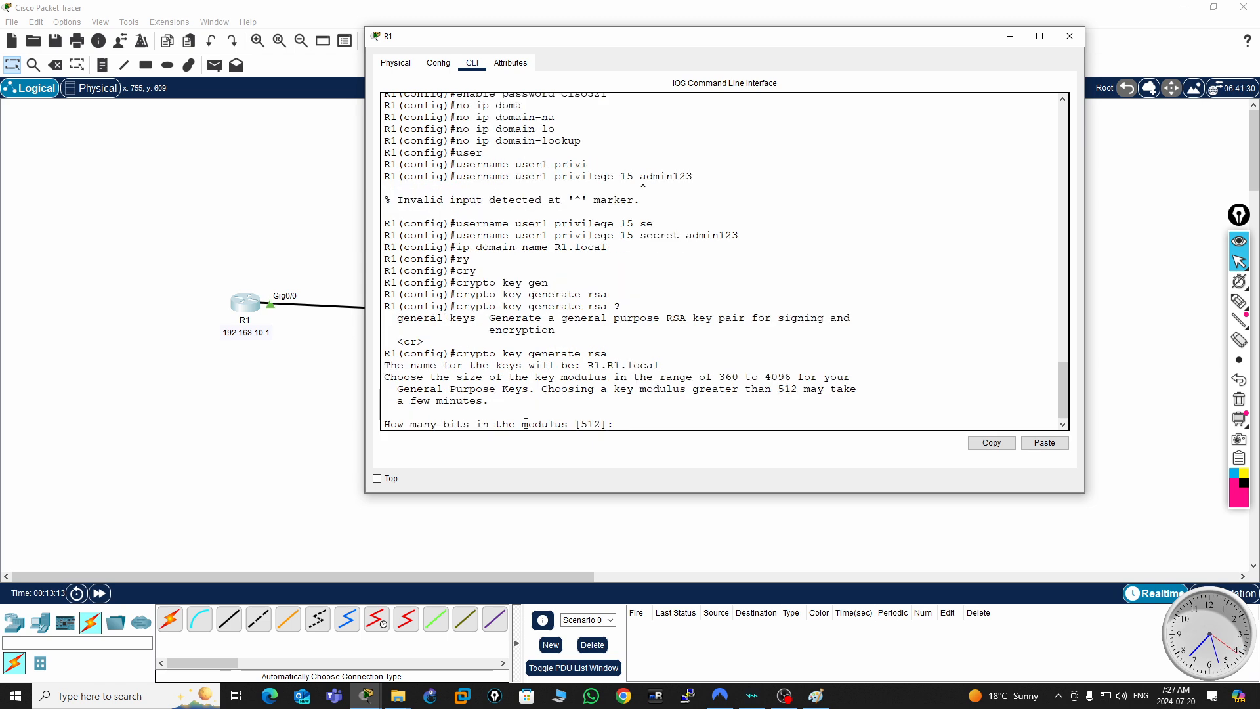
text(2048)
key(Return)
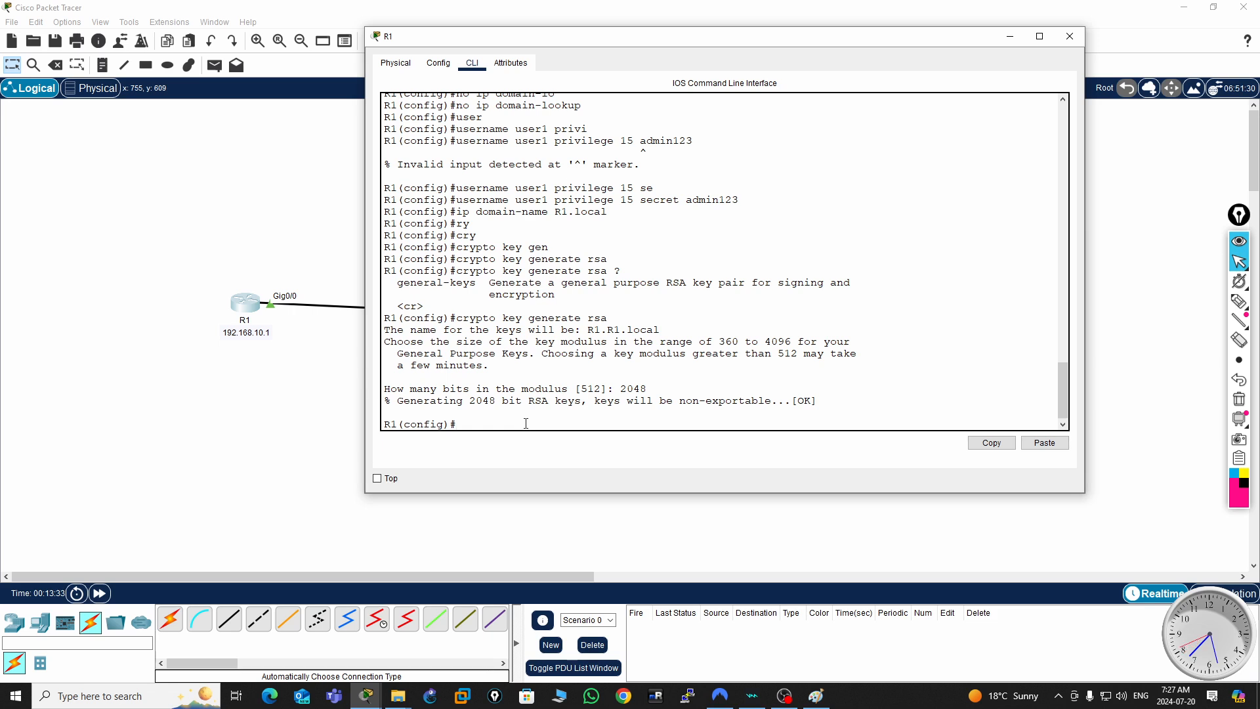
- Set the router's SSH version to 2
text(ip ssh version)
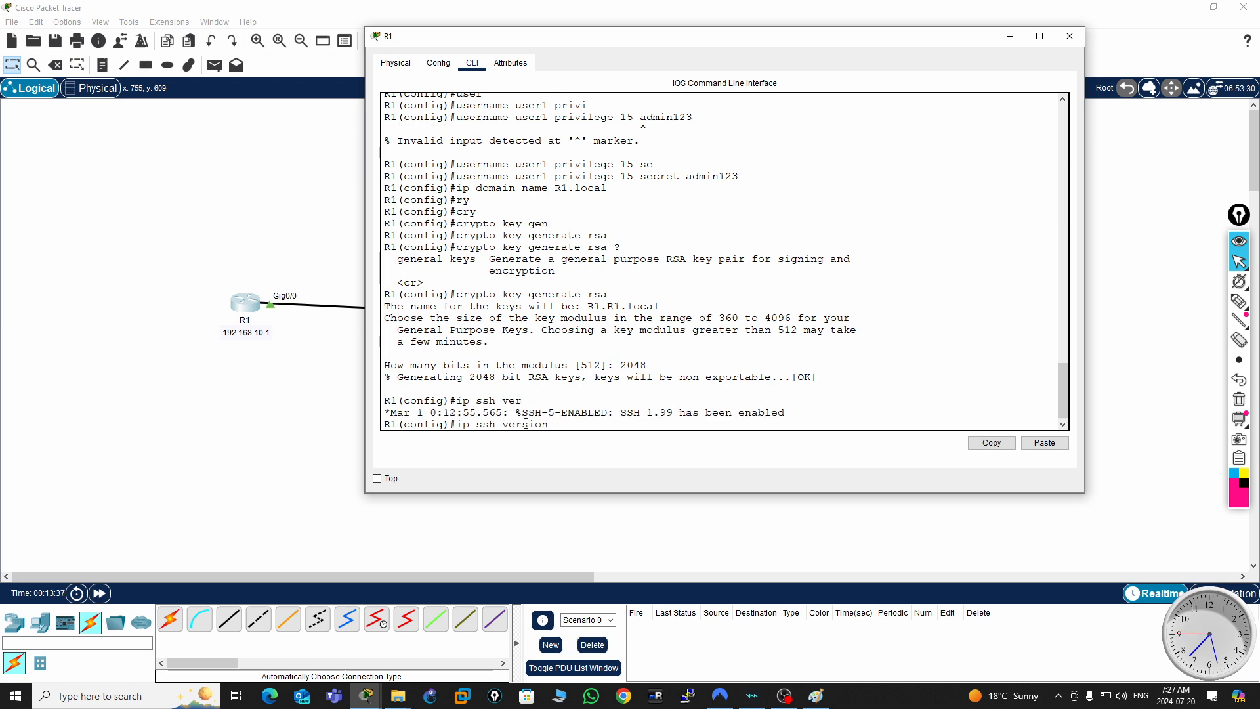
text( 2)
key(Return)
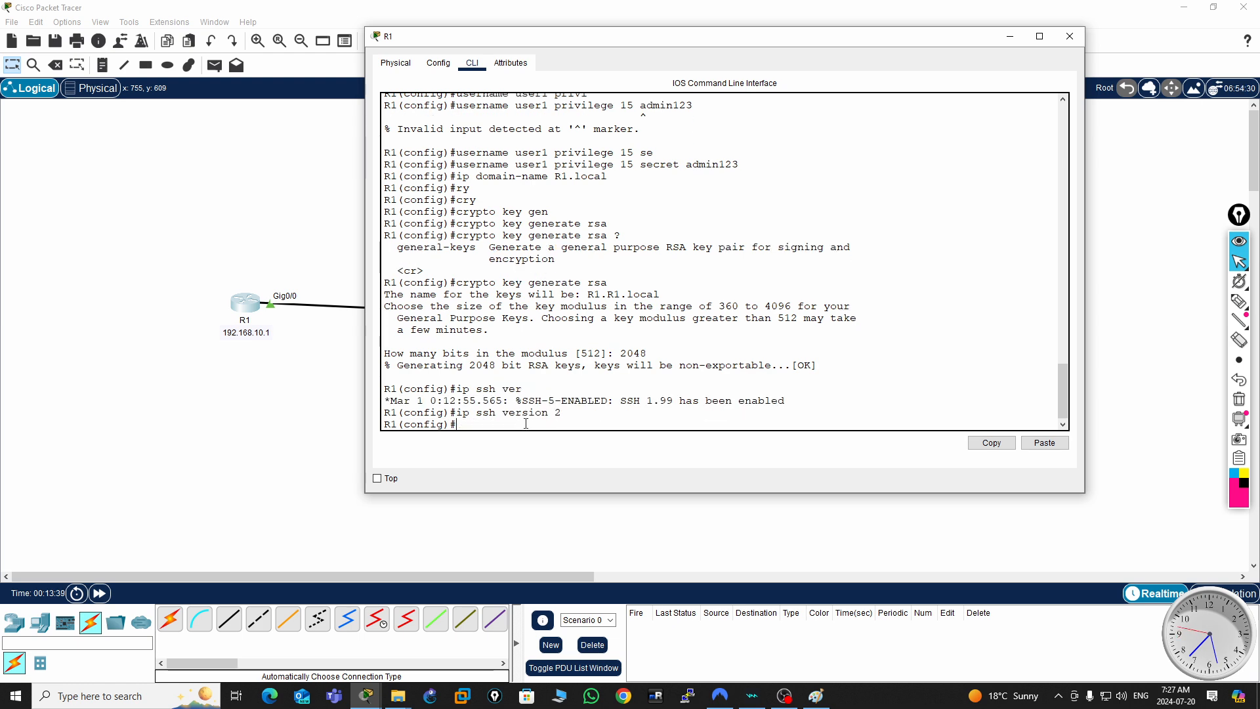
key(Return)
key(Return)
key(Return)
key(Return)
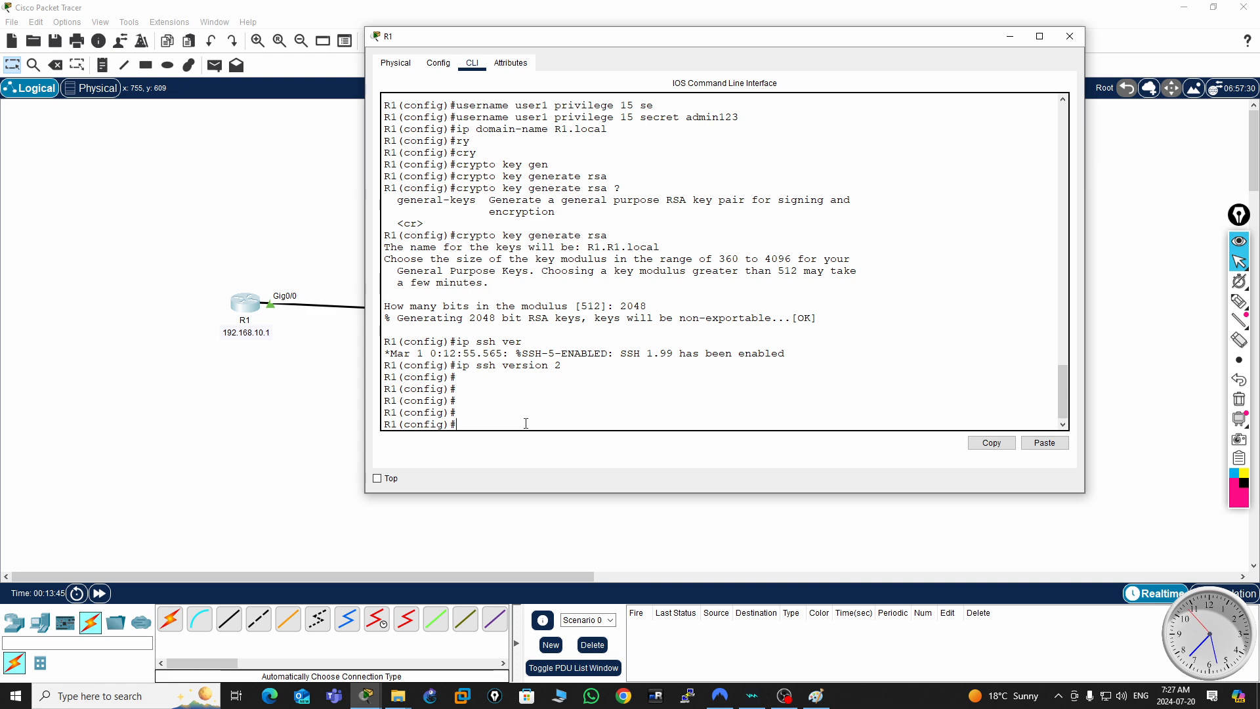
- Try to open VTY lines 0 4 for configuration with the interface command
text(int vty 0 4)
key(BackSpace)
text(4)
key(Return)
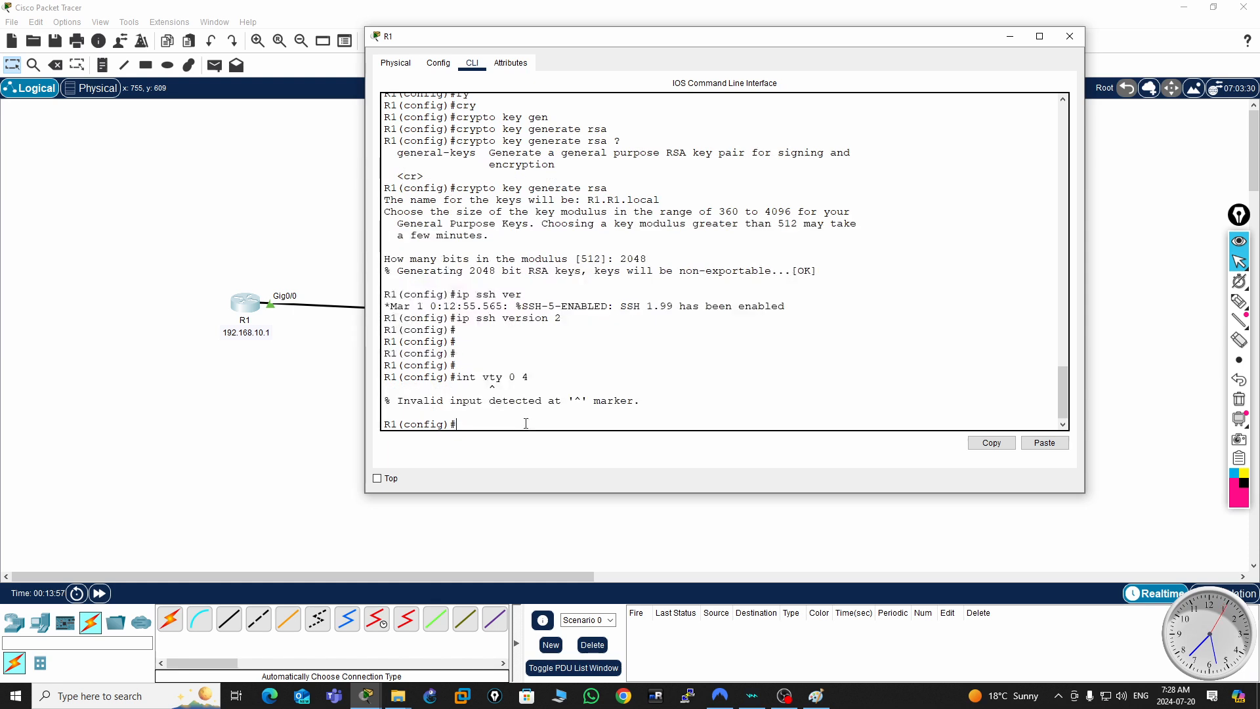
- Open VTY lines 0 4 for configuration with the line command
key(Up)
key(BackSpace)
key(BackSpace)
key(BackSpace)
key(BackSpace)
key(BackSpace)
key(BackSpace)
key(BackSpace)
key(BackSpace)
key(BackSpace)
key(BackSpace)
text(line )
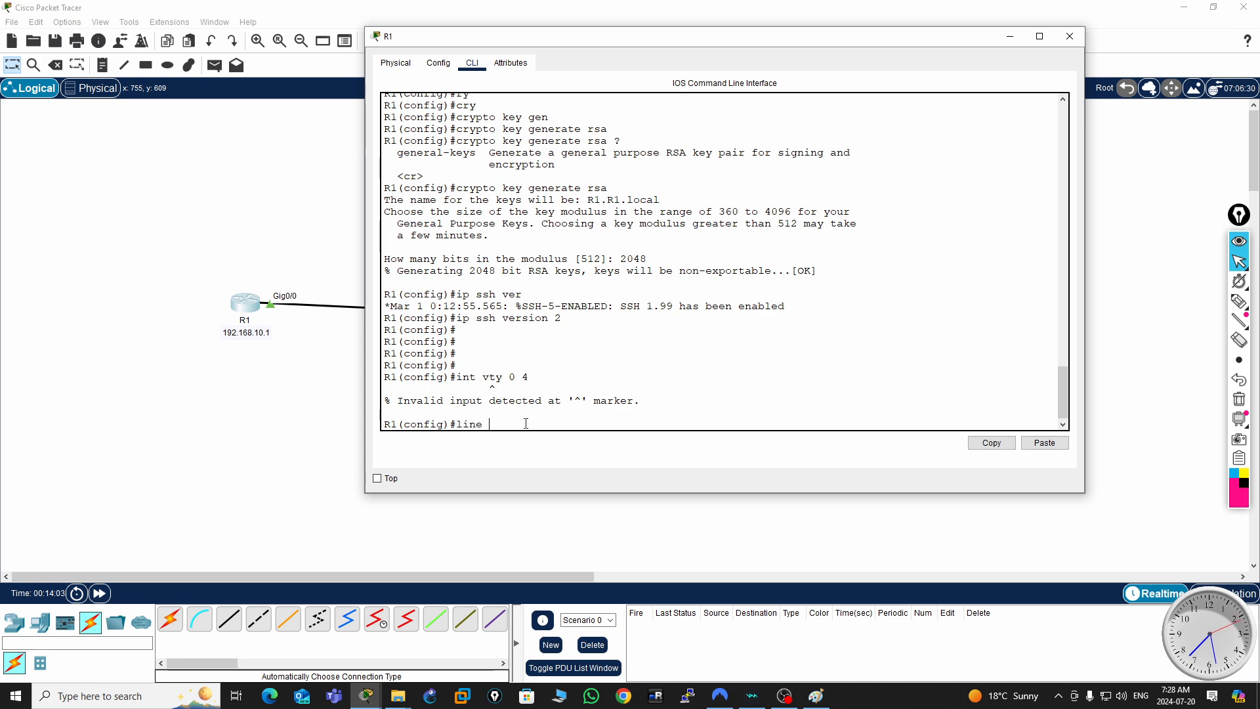
text(vty 0 4)
key(Return)
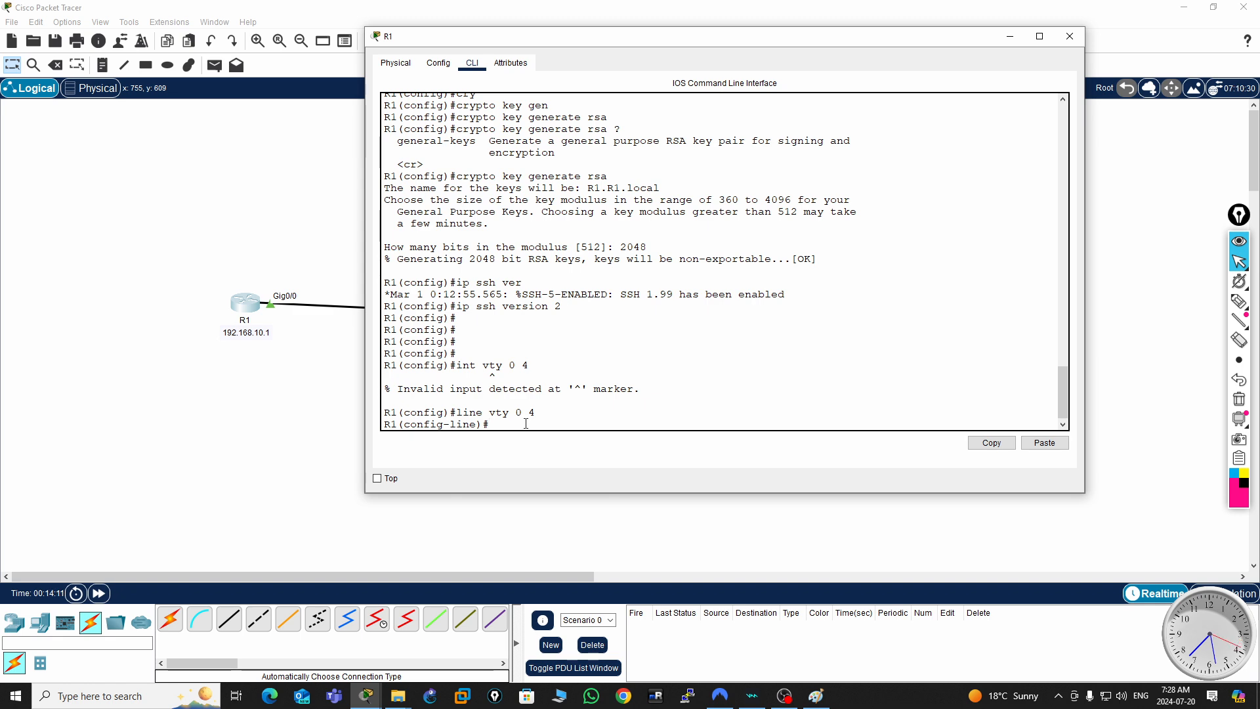
- Set the VTY lines to authenticate with the local user database using login local
text(lo)
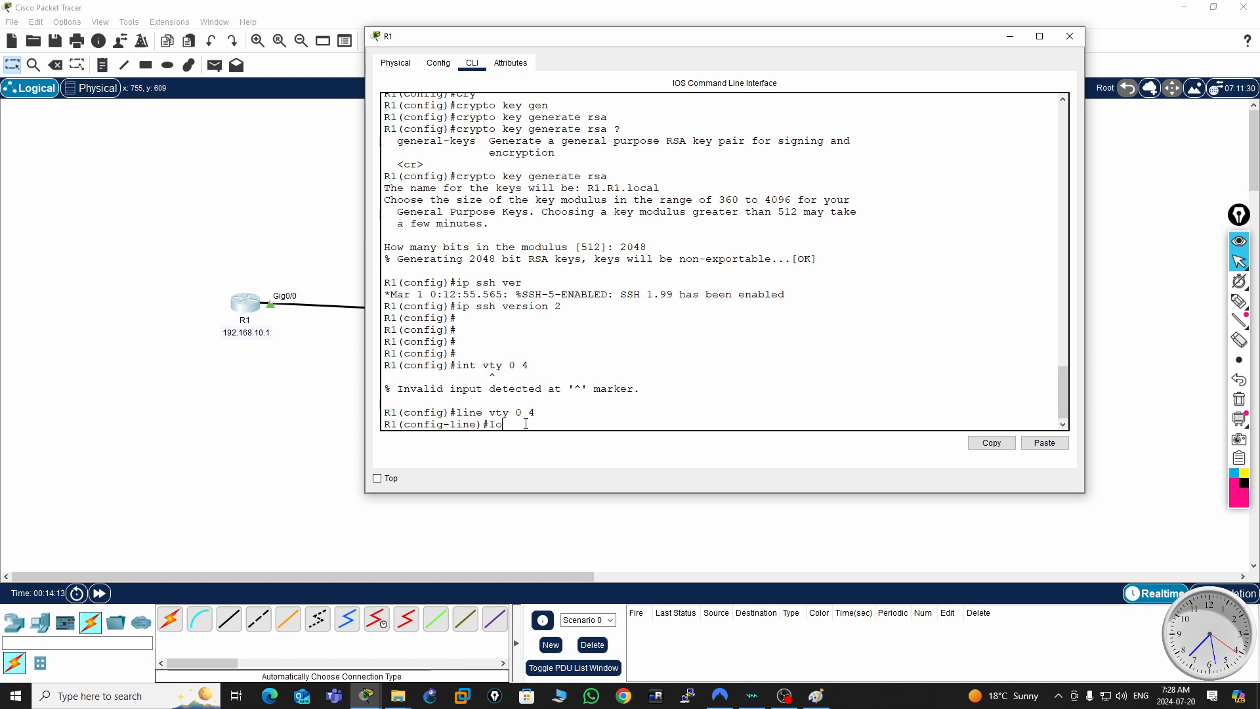
text(gi)
key(Tab)
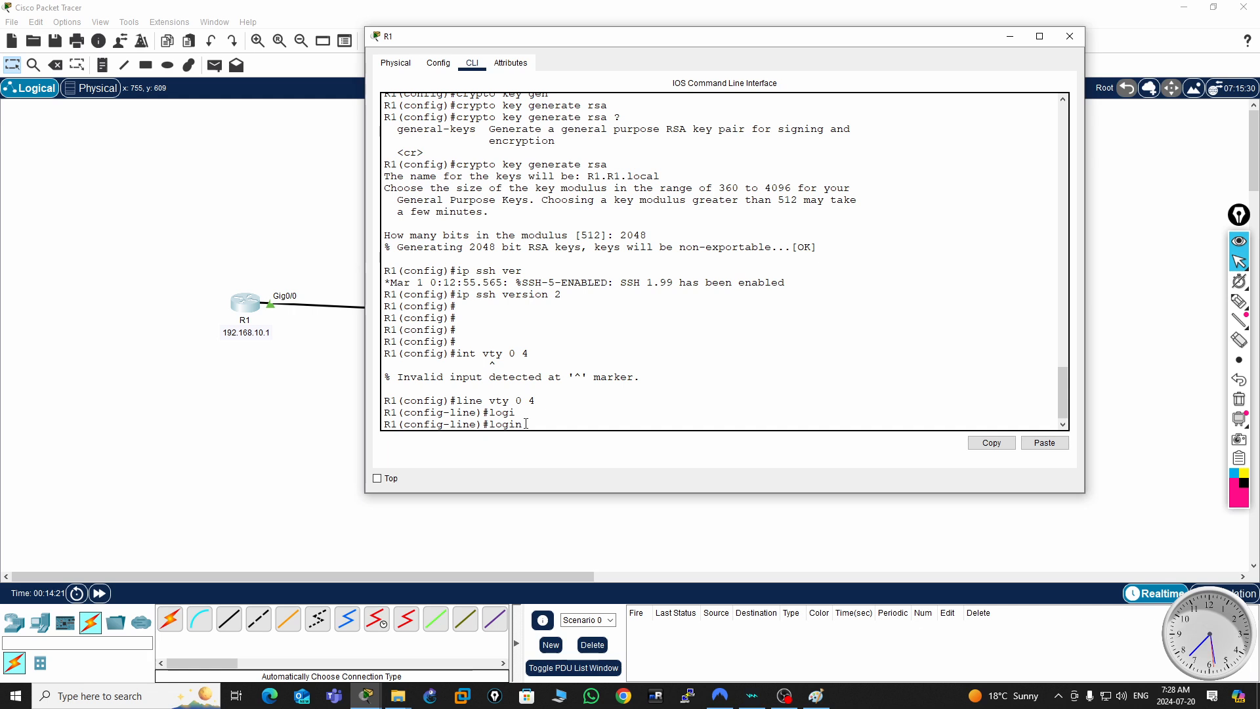
text(lo)
key(Tab)
key(Return)
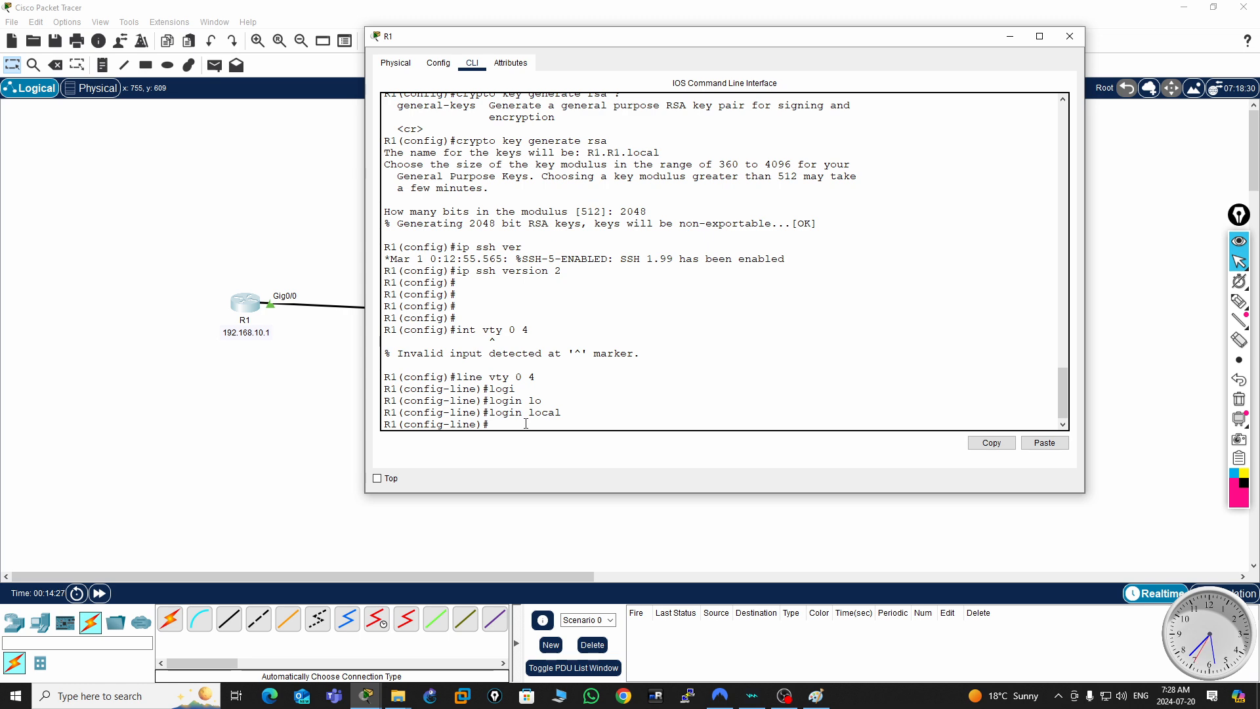
- List the transport input protocol options and restrict the VTY lines to ssh
text(tra)
key(Tab)
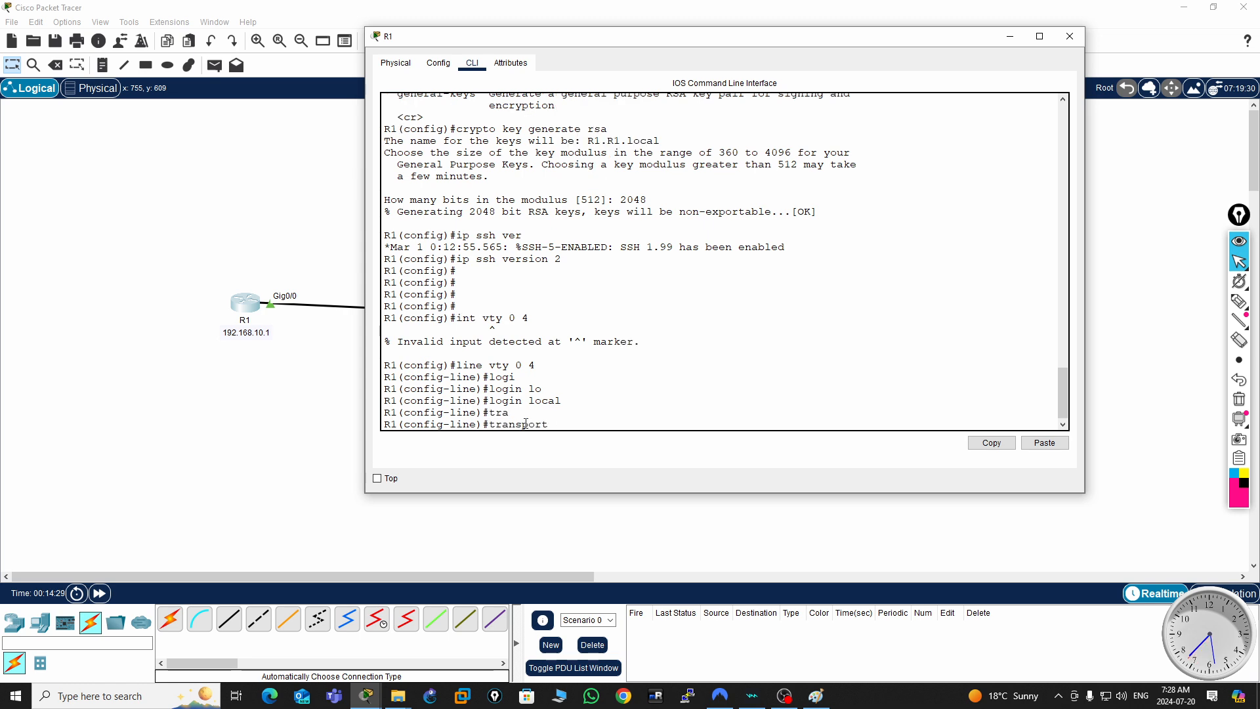
text(in)
text(pu)
key(Tab)
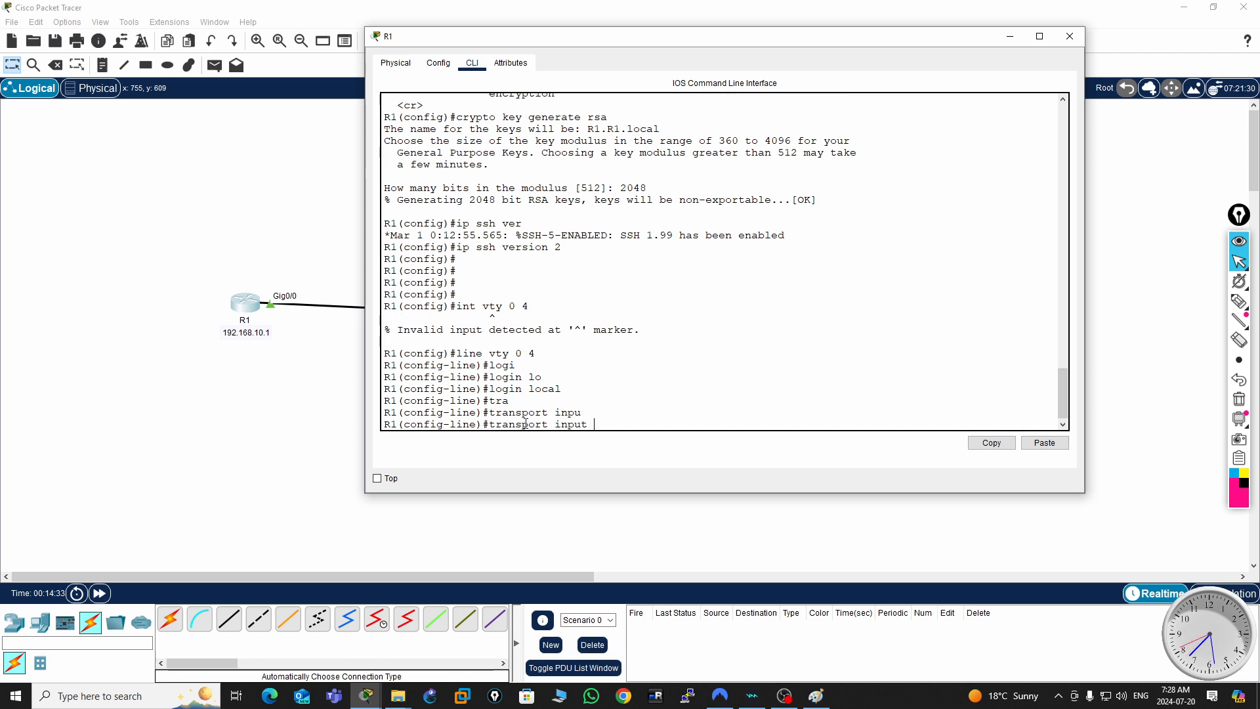
text(?)
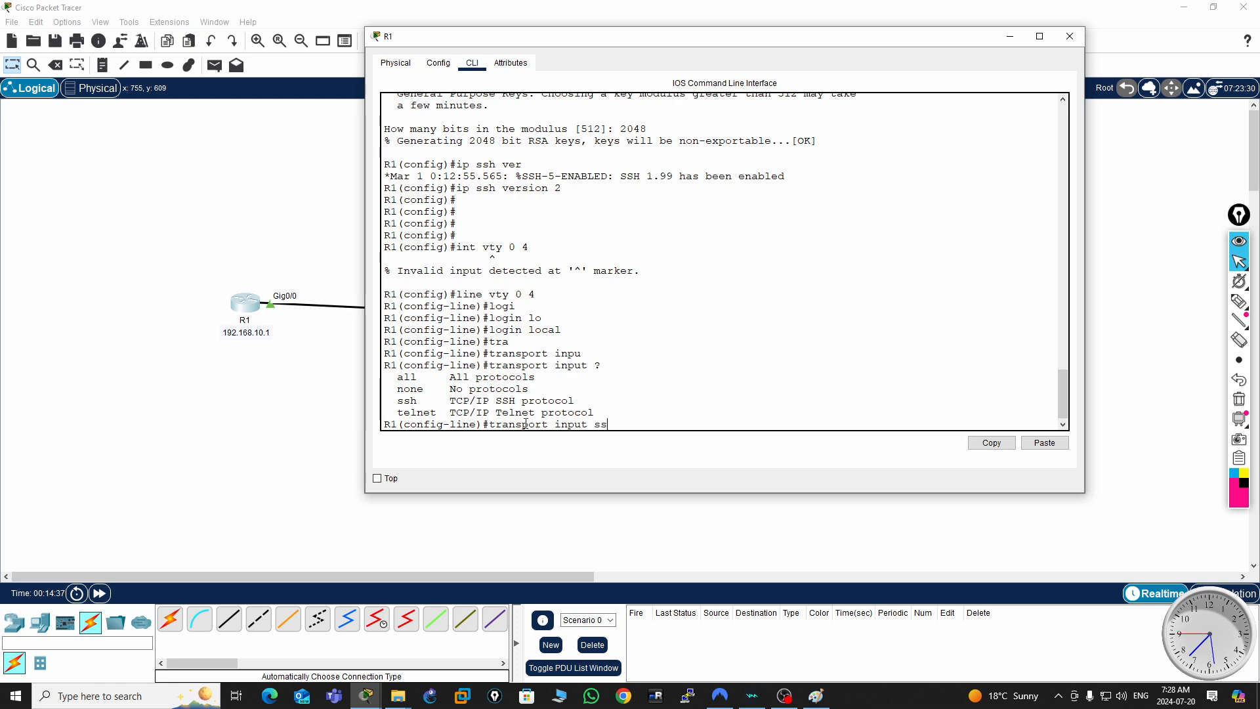
text(g)
key(Return)
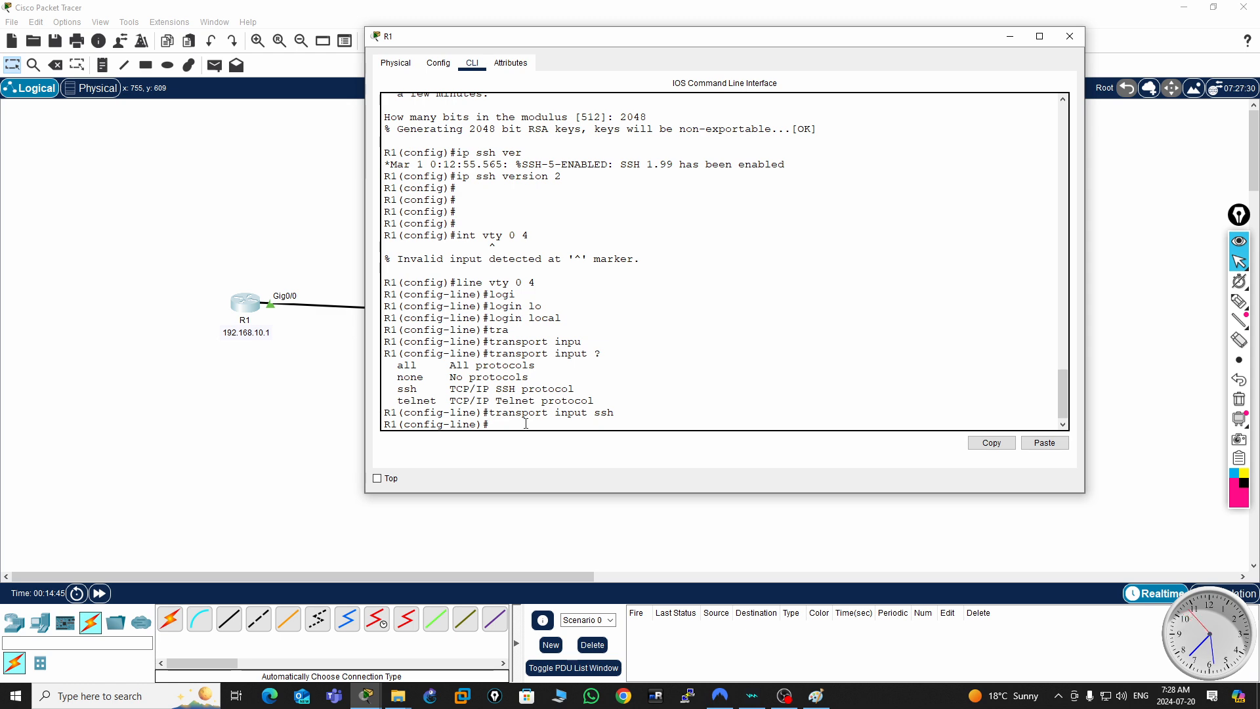
- Open console line 0 for configuration and enable logging synchronous on it
text(line con 0)
key(Return)
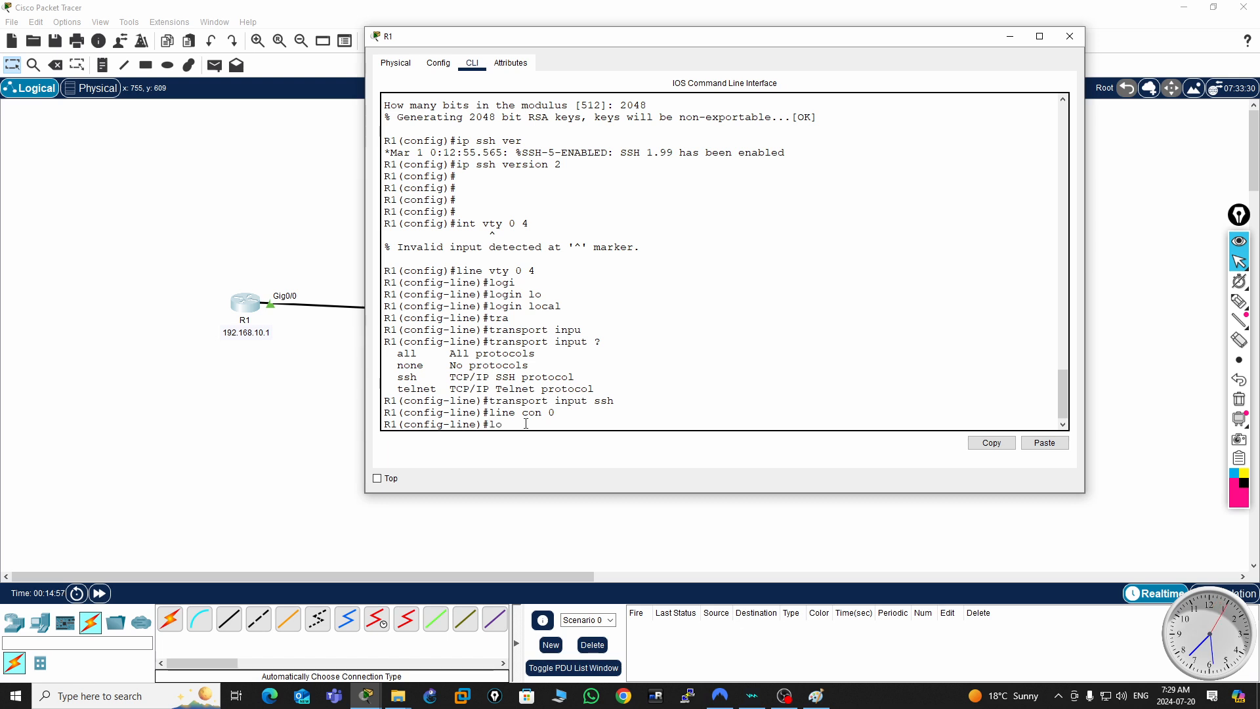
text(gg)
key(Tab)
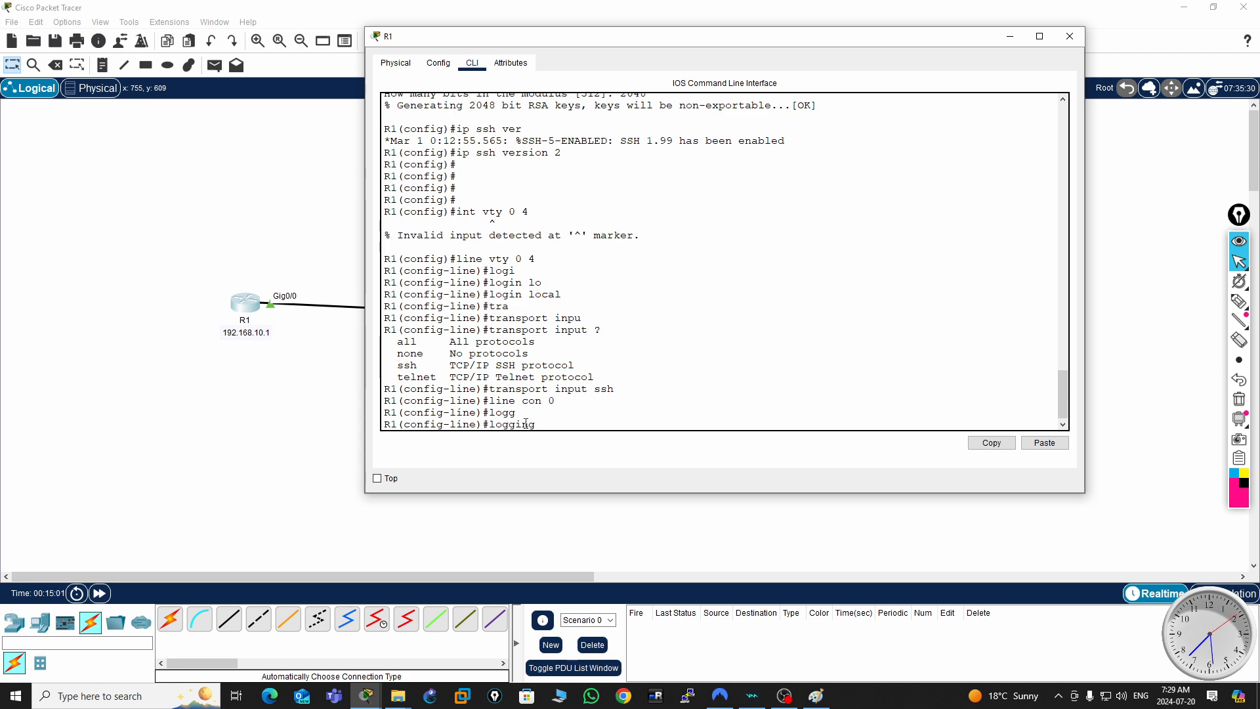
text(synch)
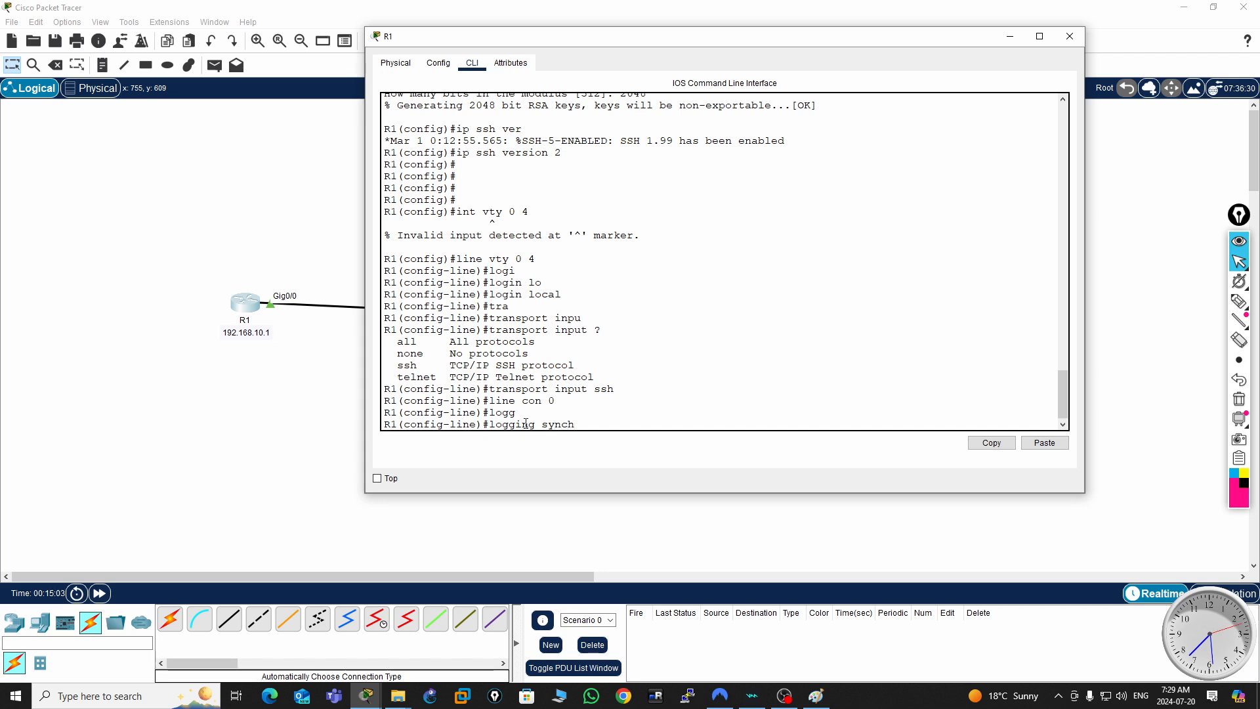
key(Tab)
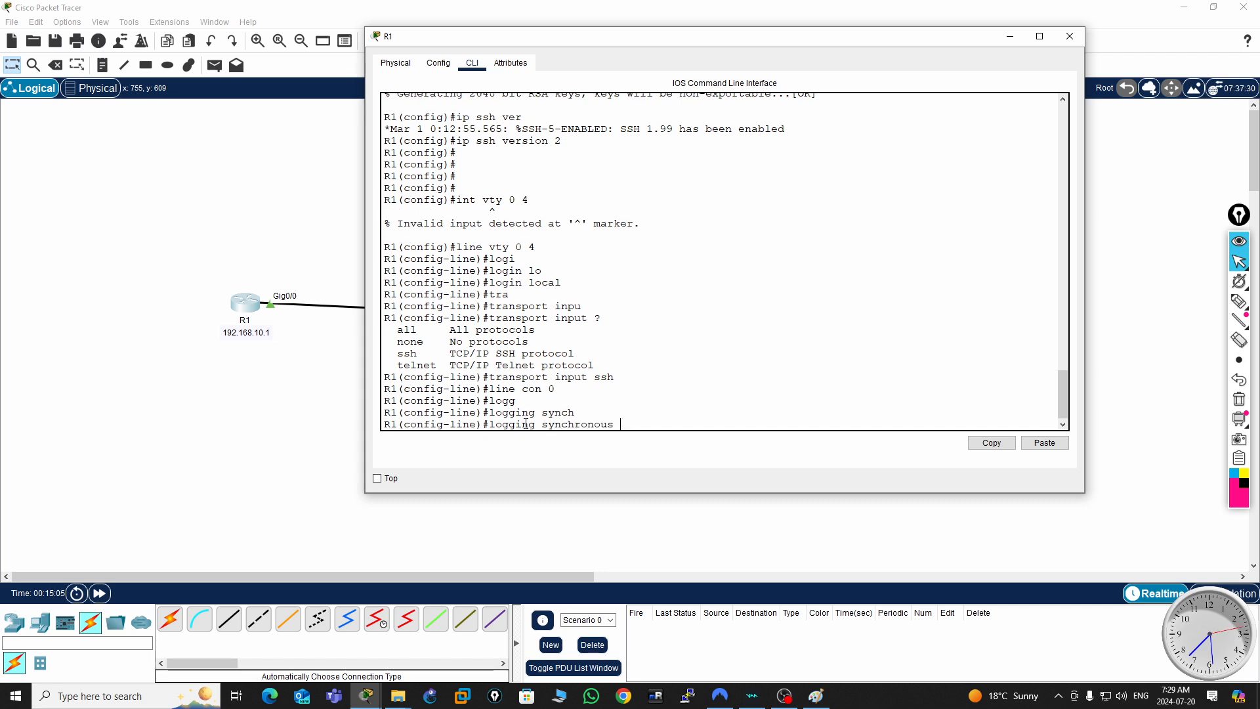
key(Return)
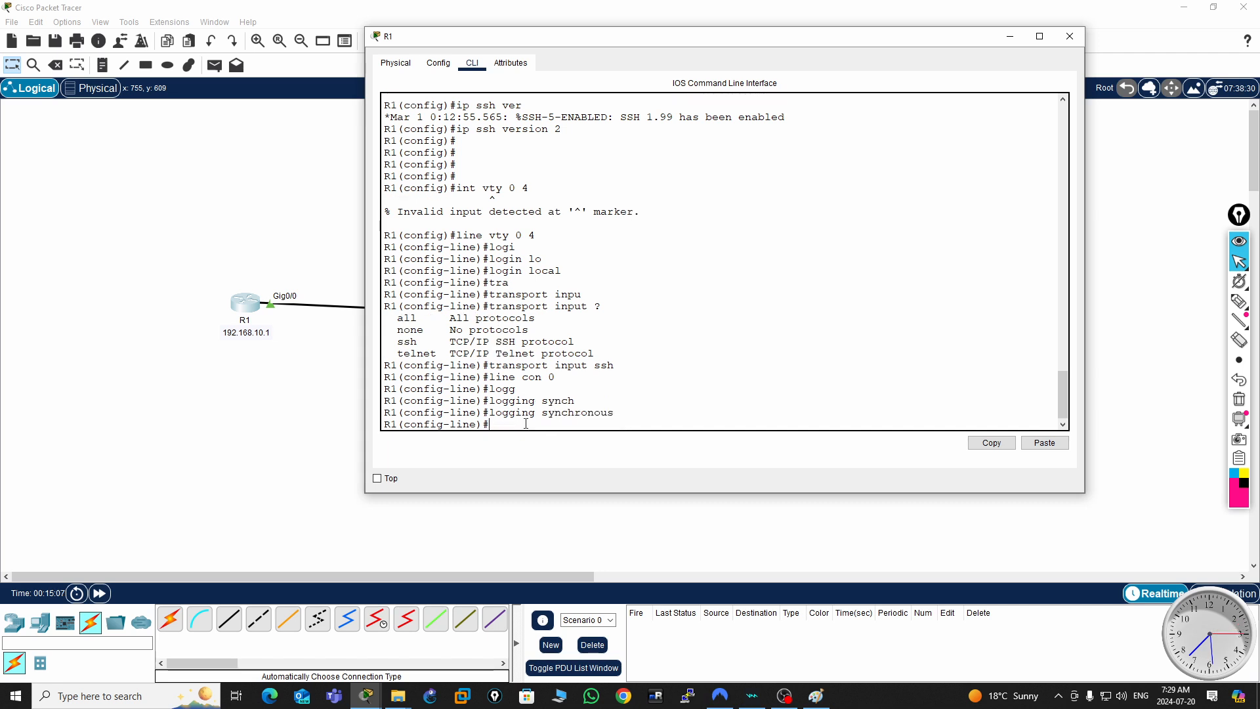
- Set the console line's exec-timeout to 0
text(exec)
key(Tab)
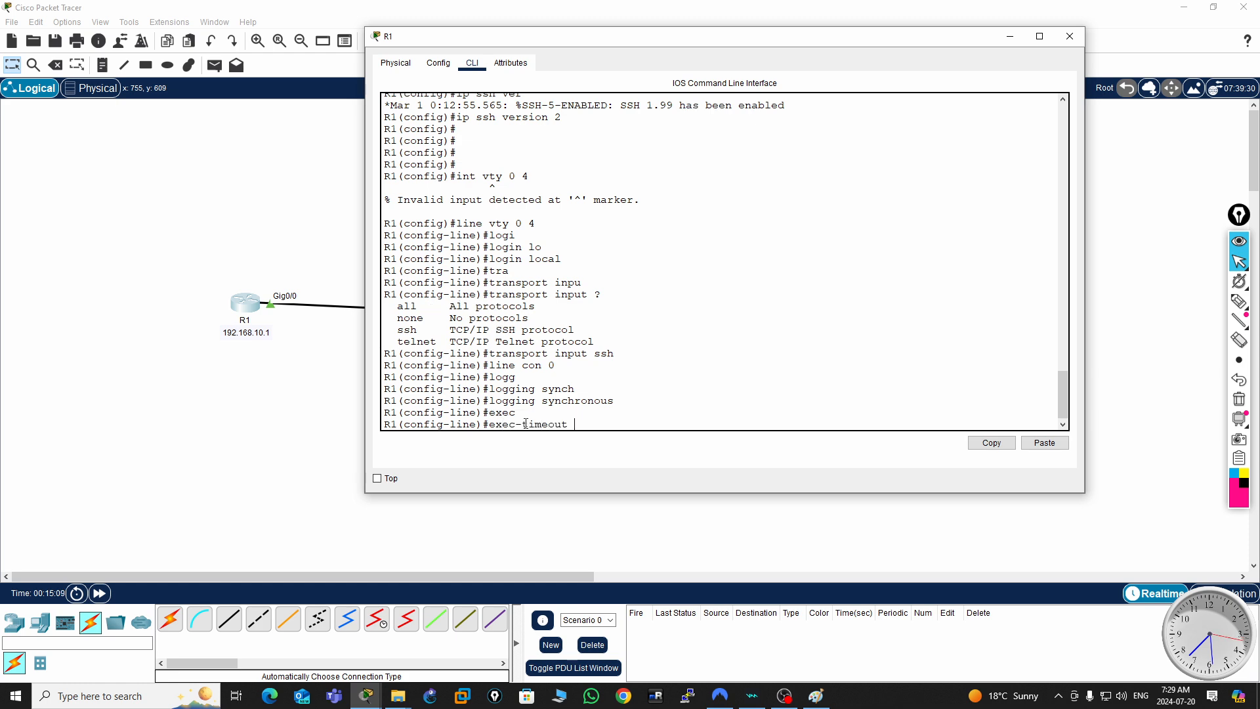
text(0)
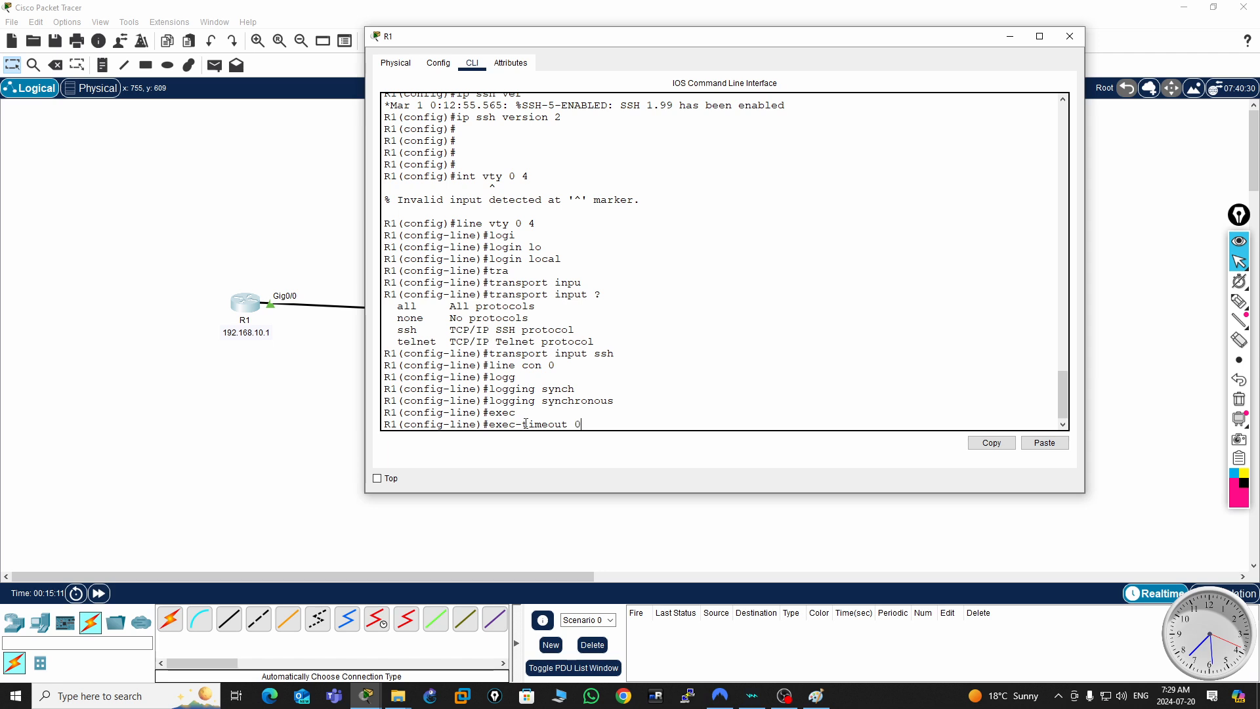
key(Return)
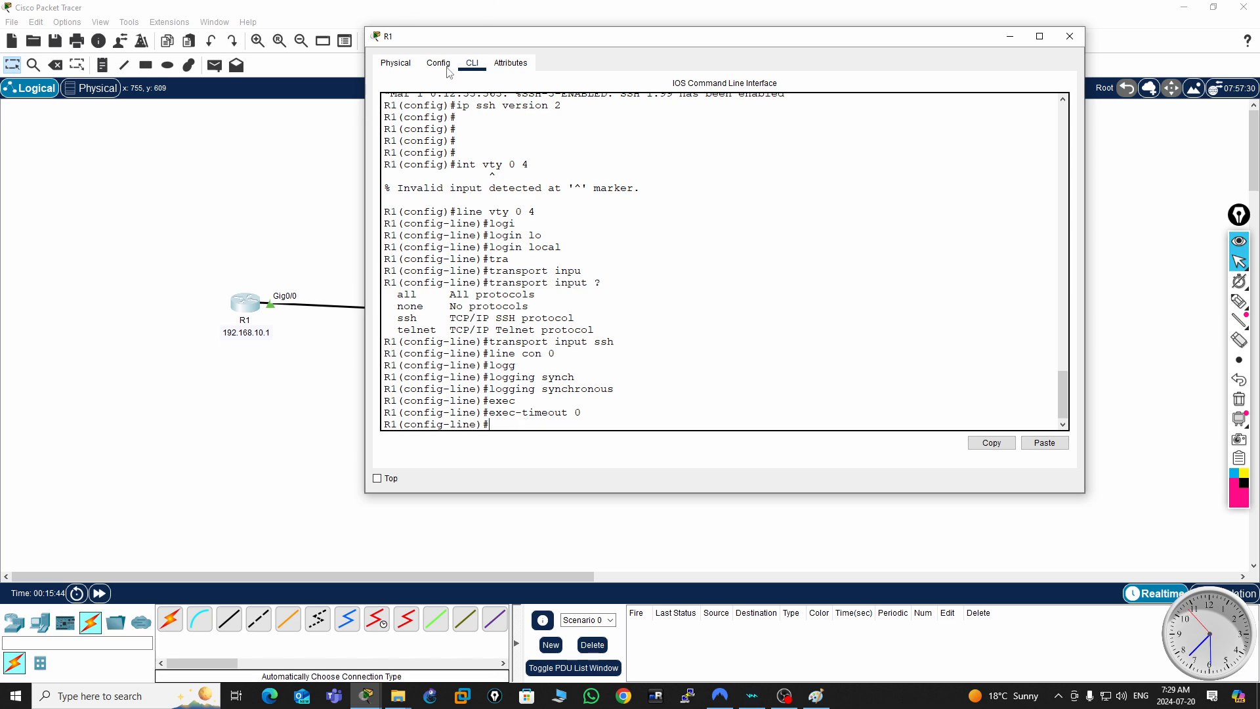
- Return the router to privileged EXEC mode and save its configuration with wr
drag(674, 37, 1142, 305)
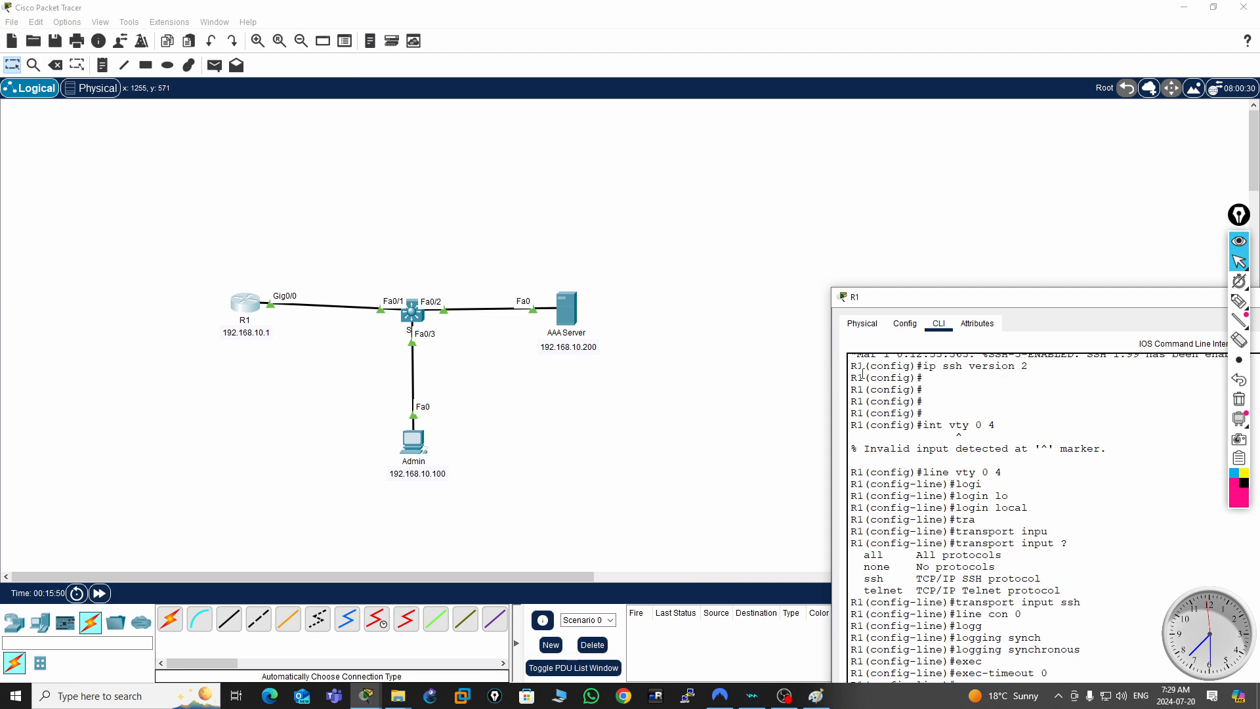
drag(1140, 298, 873, 130)
key(Return)
key(Return)
key(Return)
key(Return)
key(Return)
key(Return)
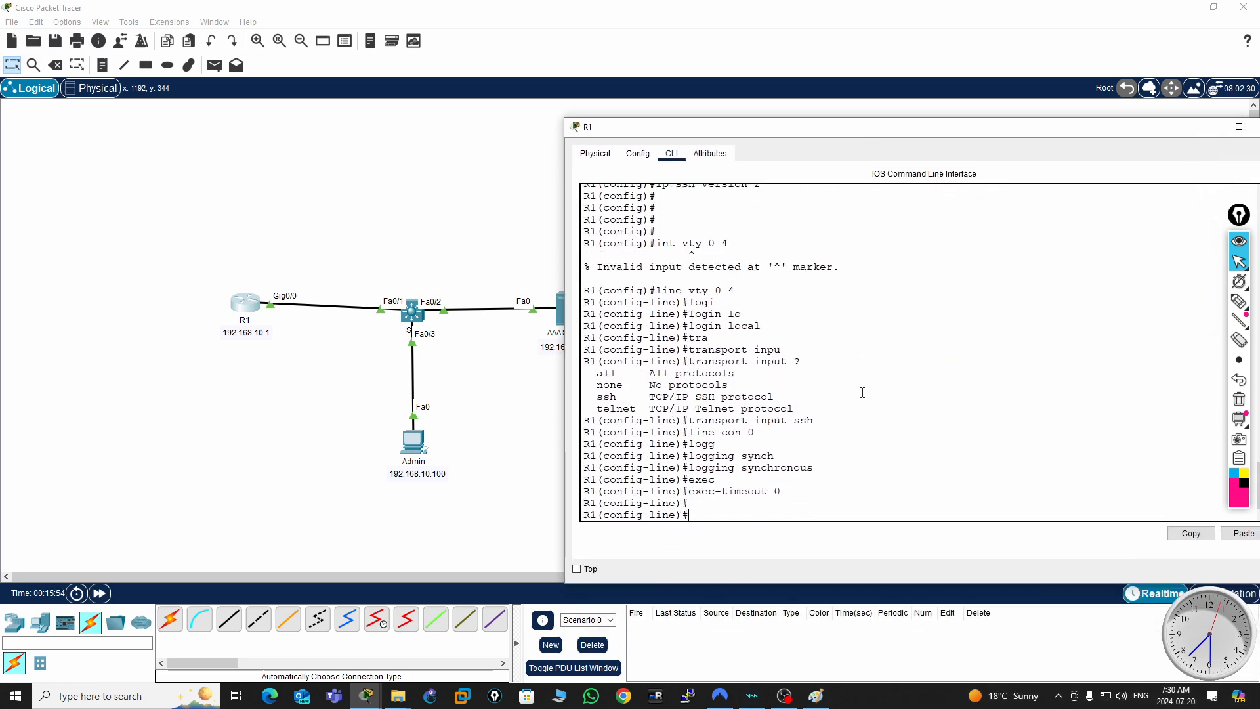
key(ctrl+c)
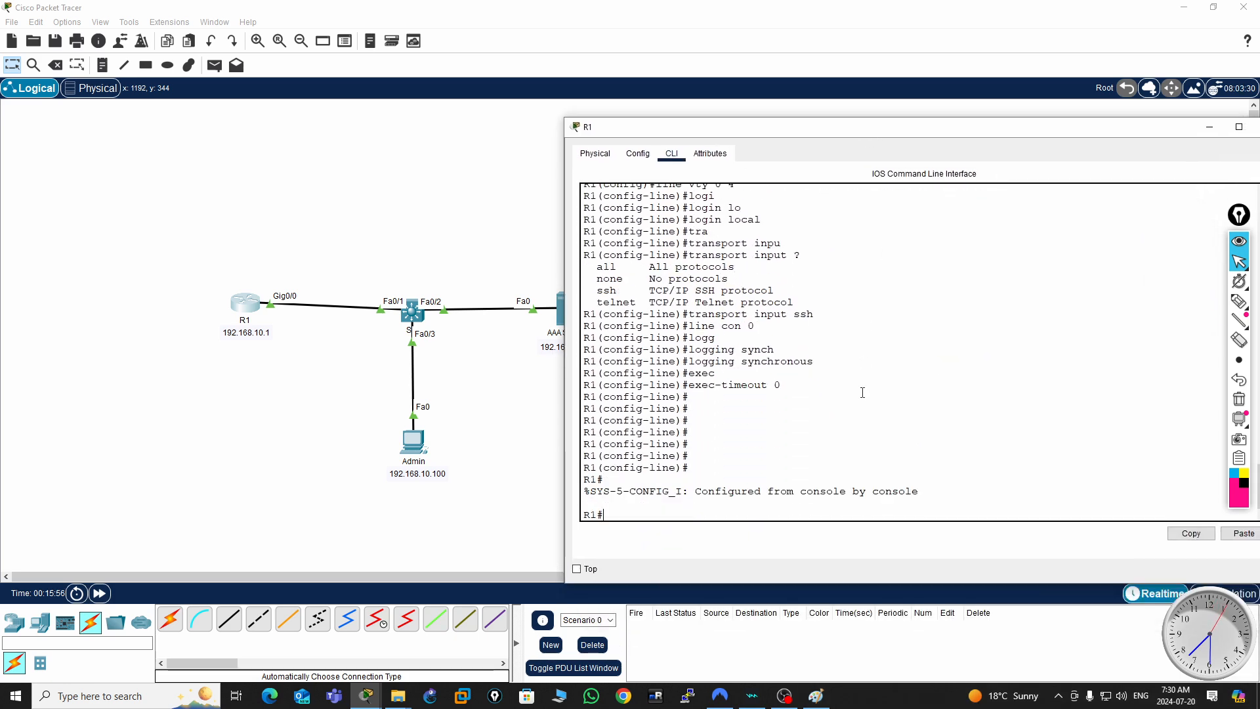
key(Return)
key(Return)
key(Return)
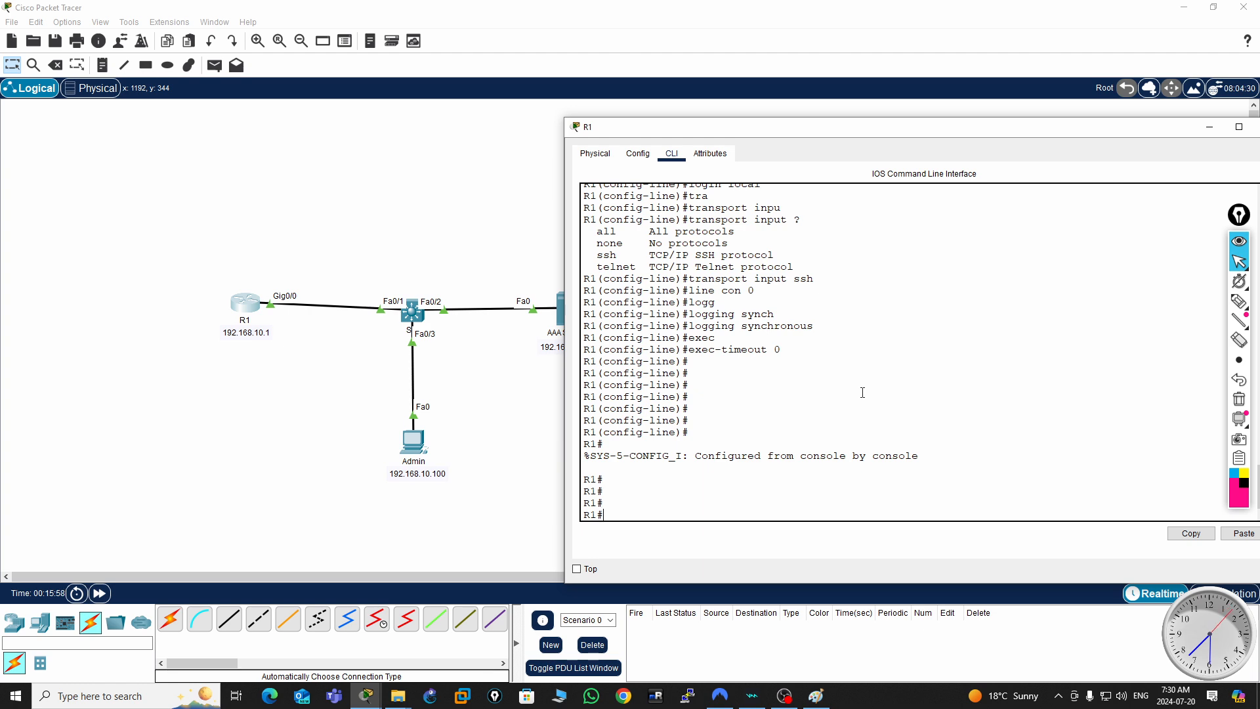
text(wr)
key(Return)
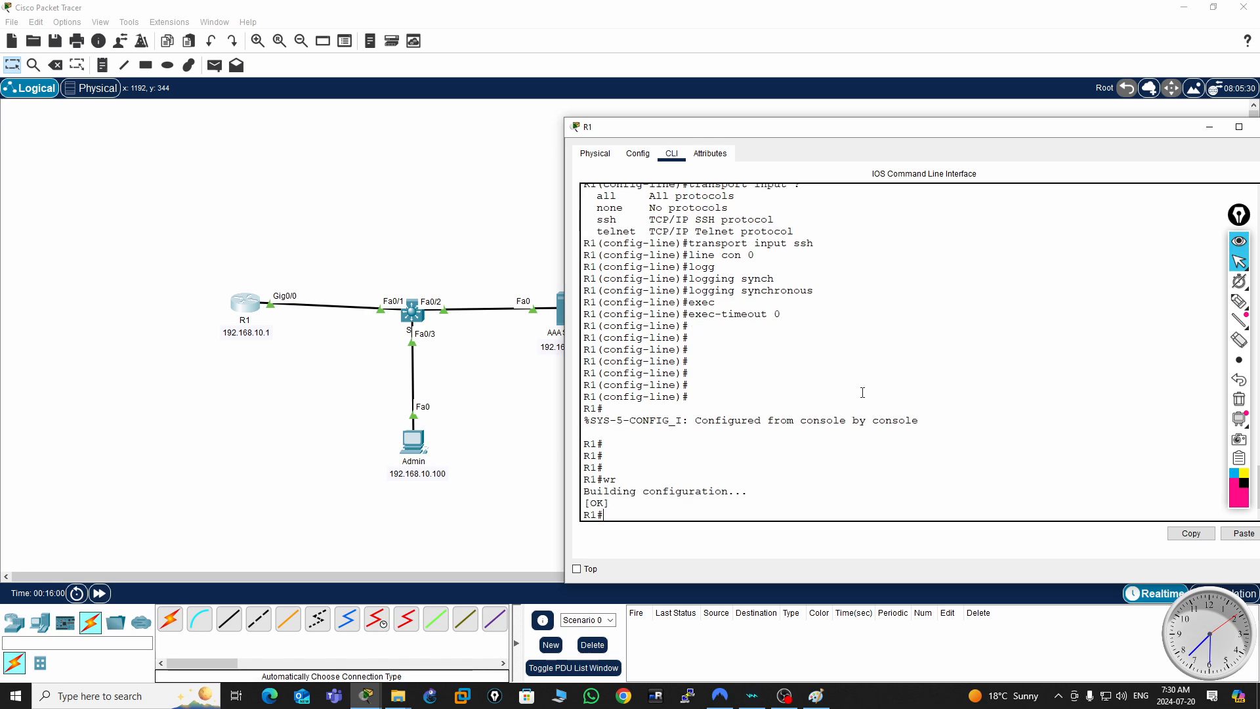
- Close the R1 window and open the Telnet / SSH Client on the Admin PC
drag(1185, 129, 1042, 152)
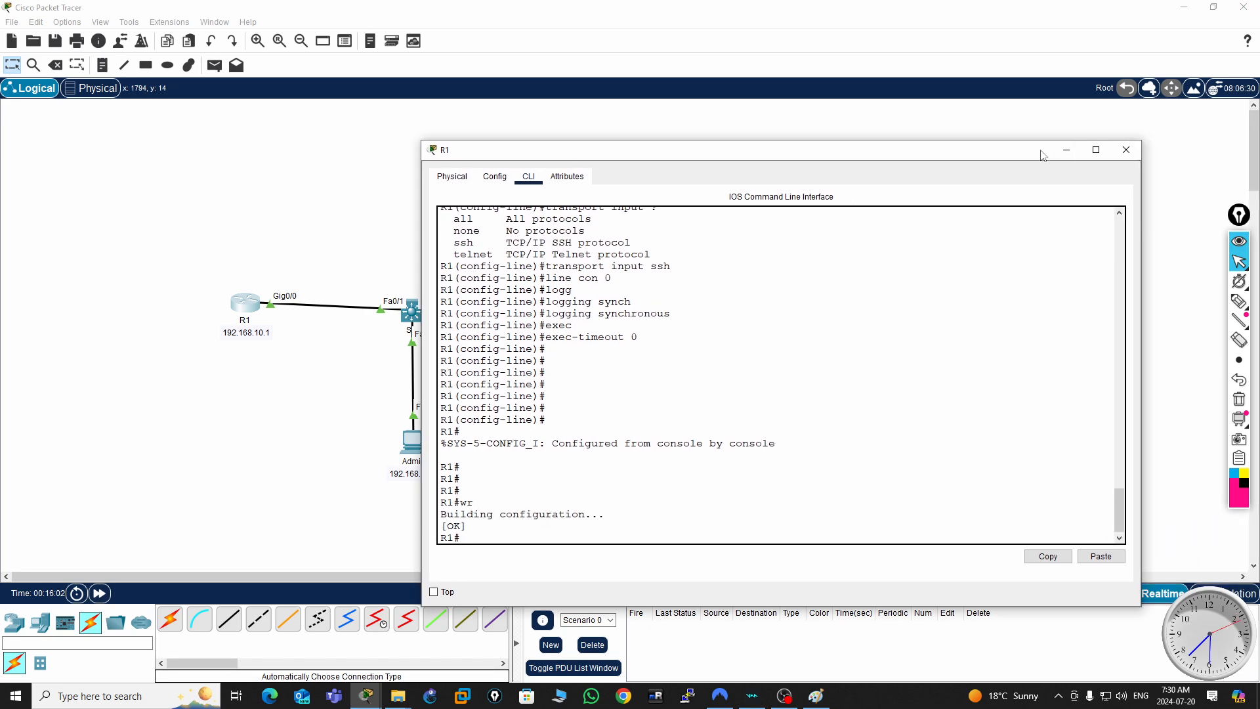
click(1126, 150)
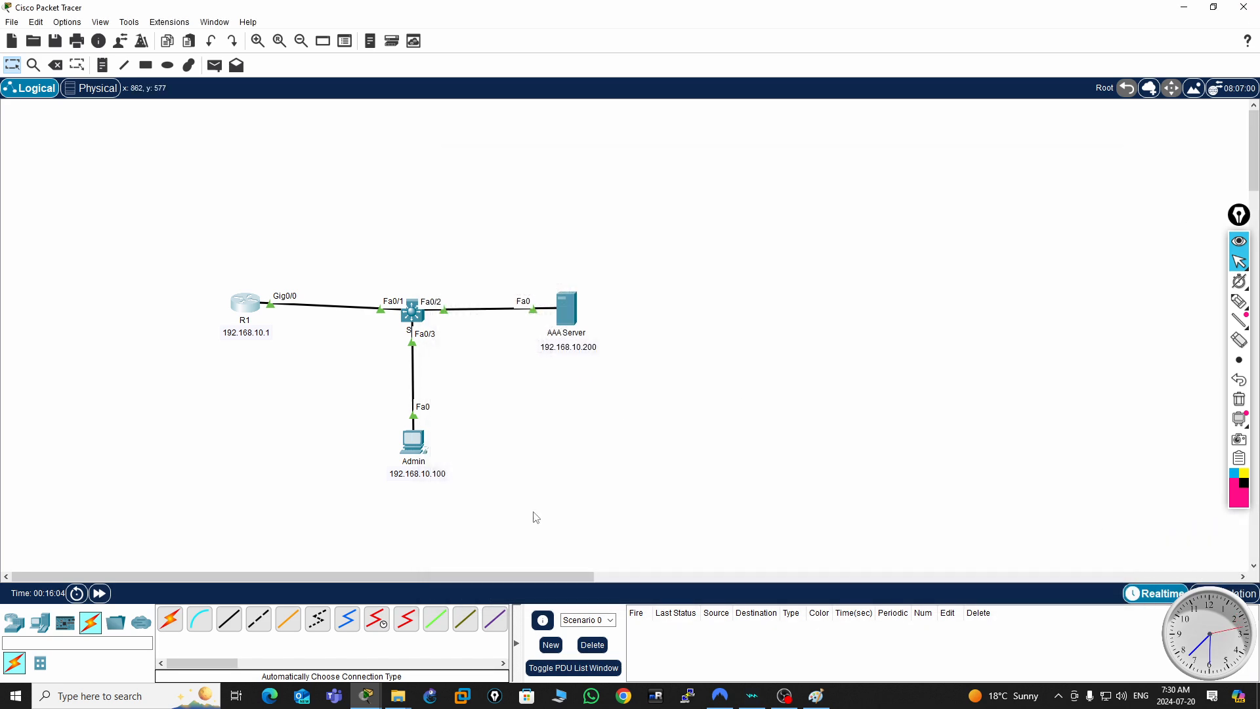
click(419, 446)
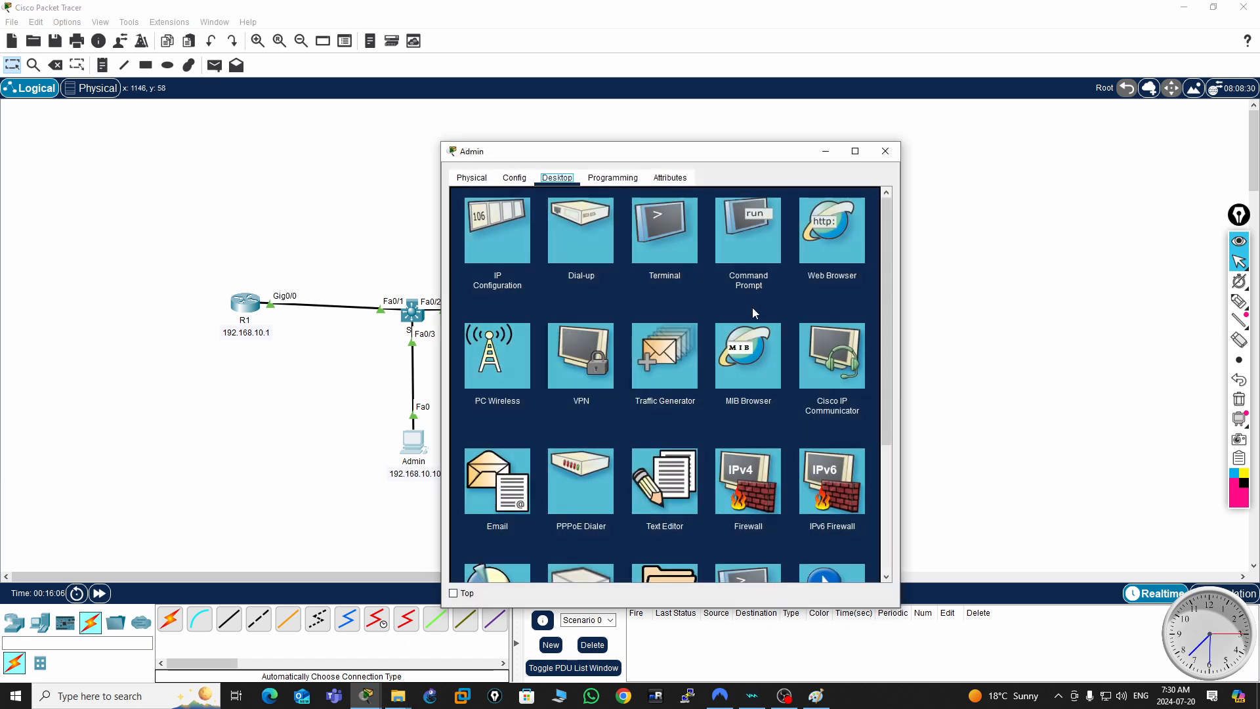
drag(766, 152, 969, 150)
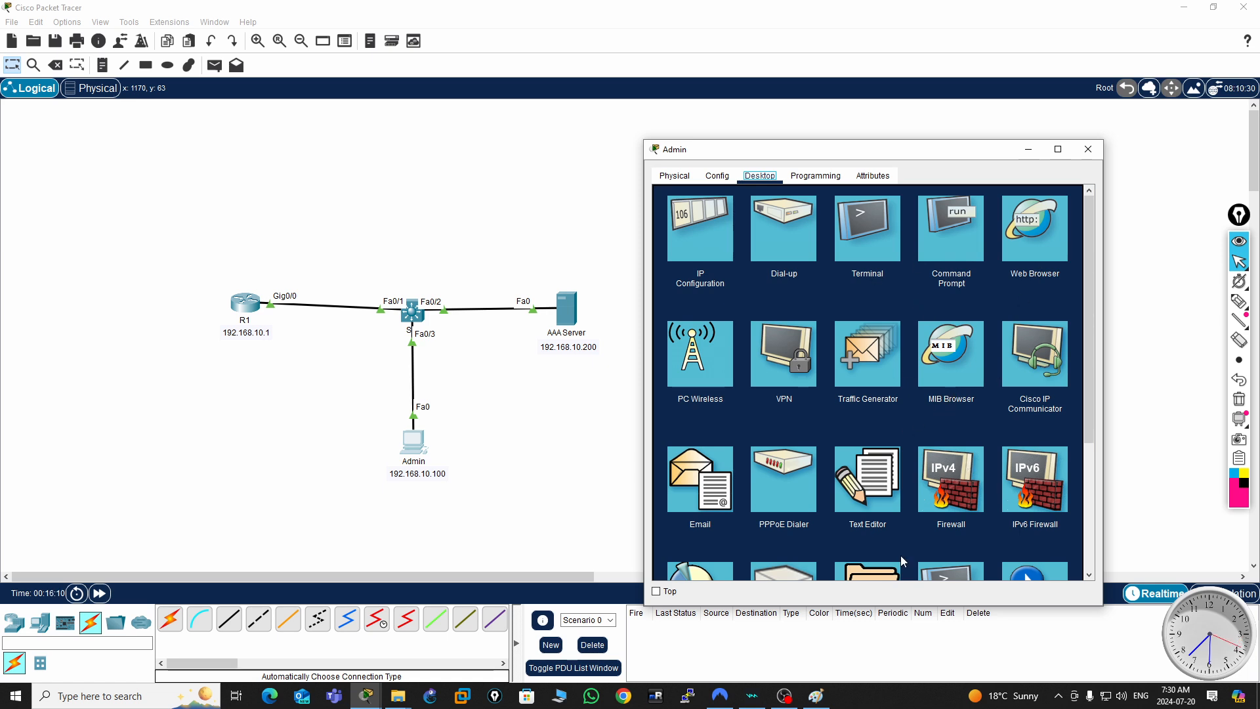
scroll(951, 450, down, 2)
click(955, 534)
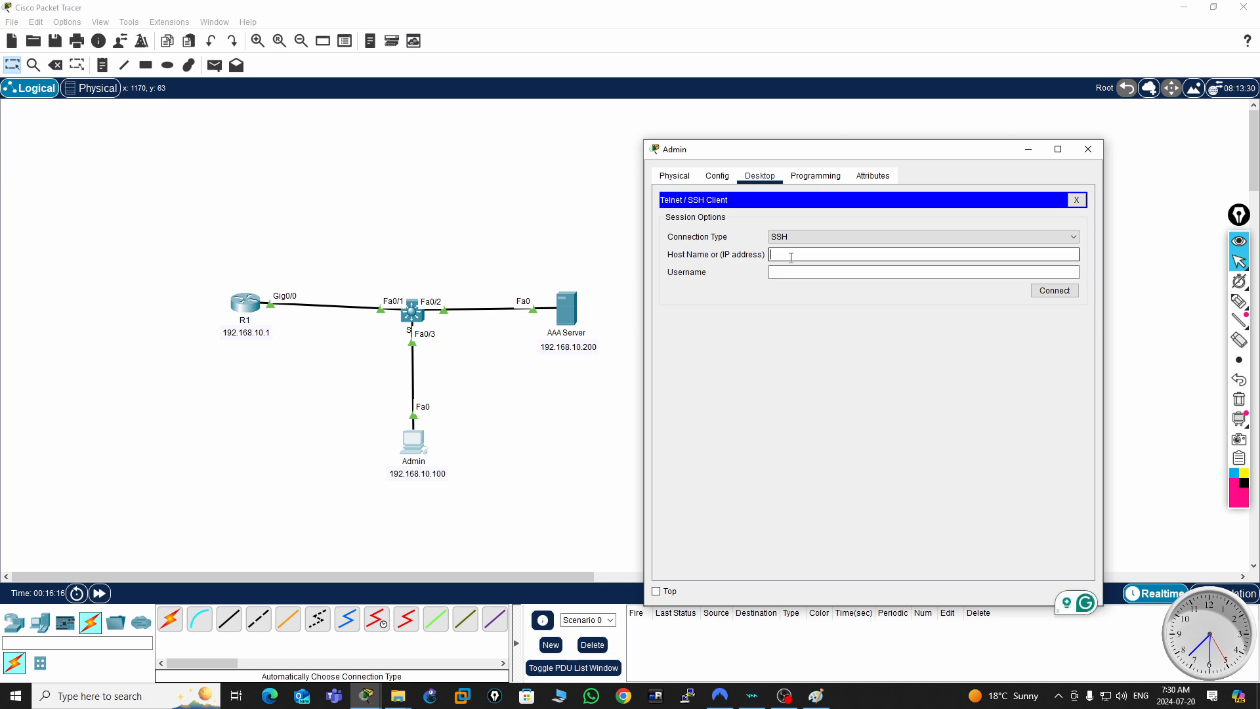
- Start an SSH connection from the Admin PC to 192.168.10.1 with the username user1
text(192.16)
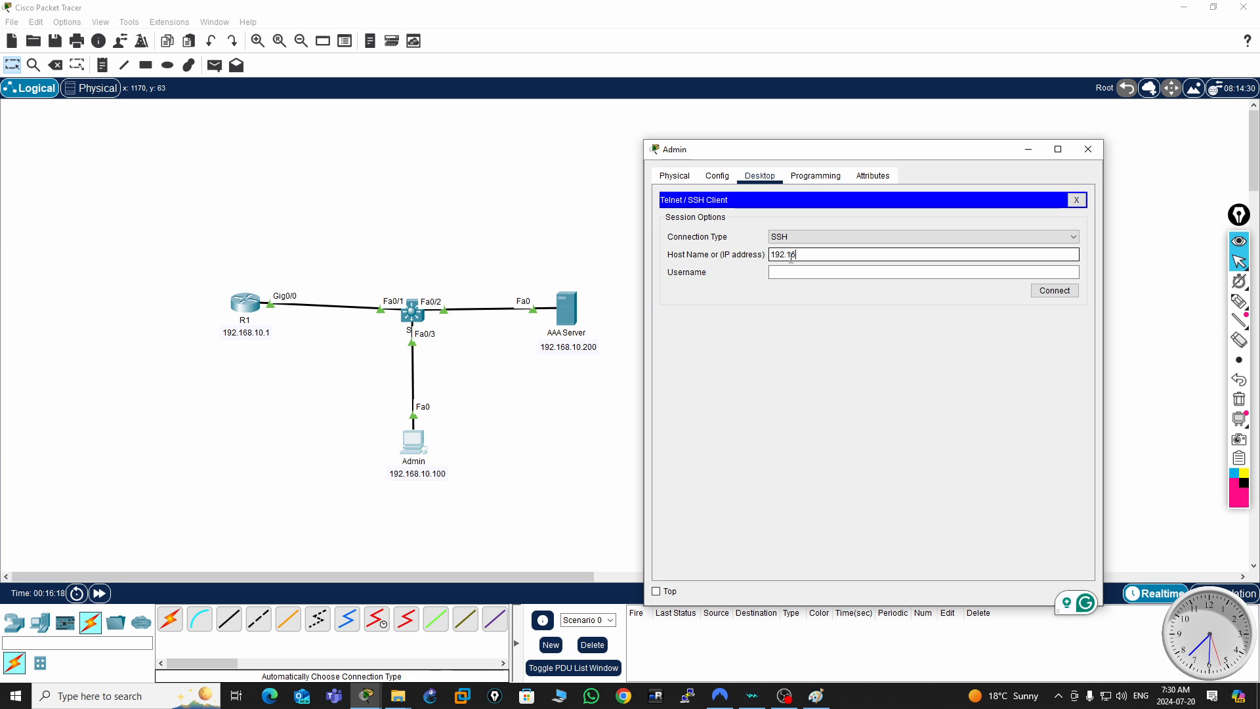
text(8.10.1)
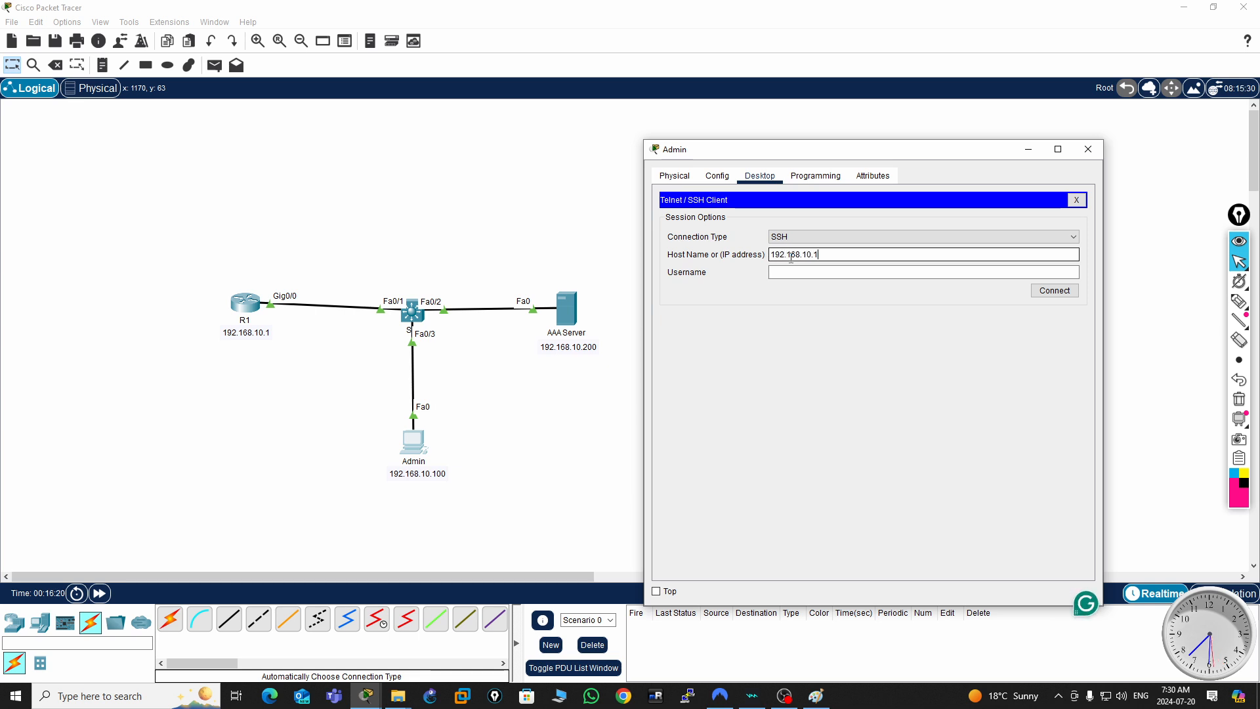
click(782, 272)
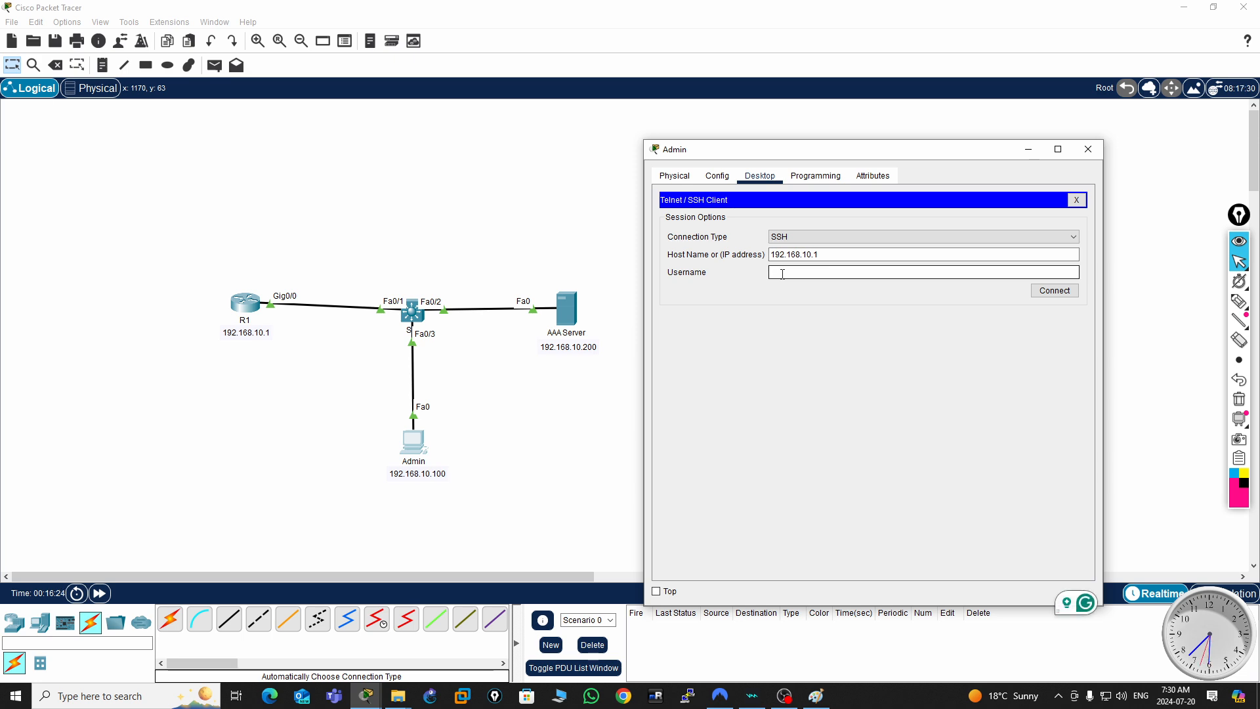
text(user1)
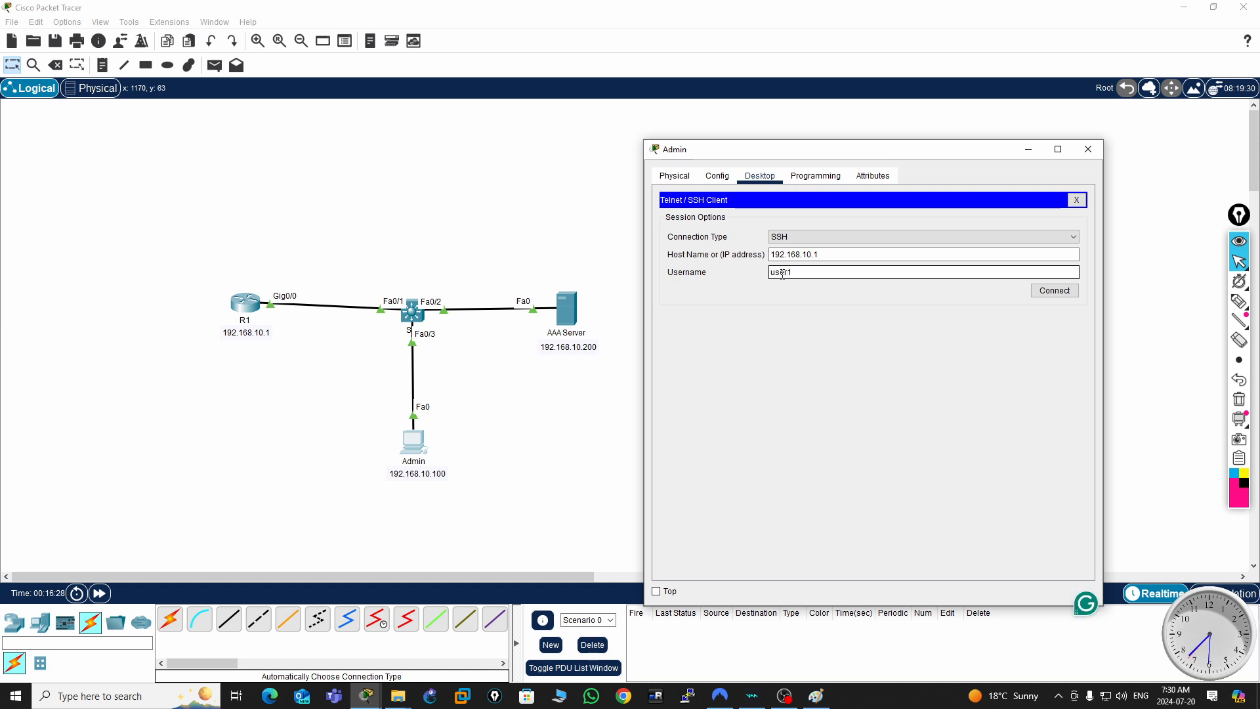
click(1054, 291)
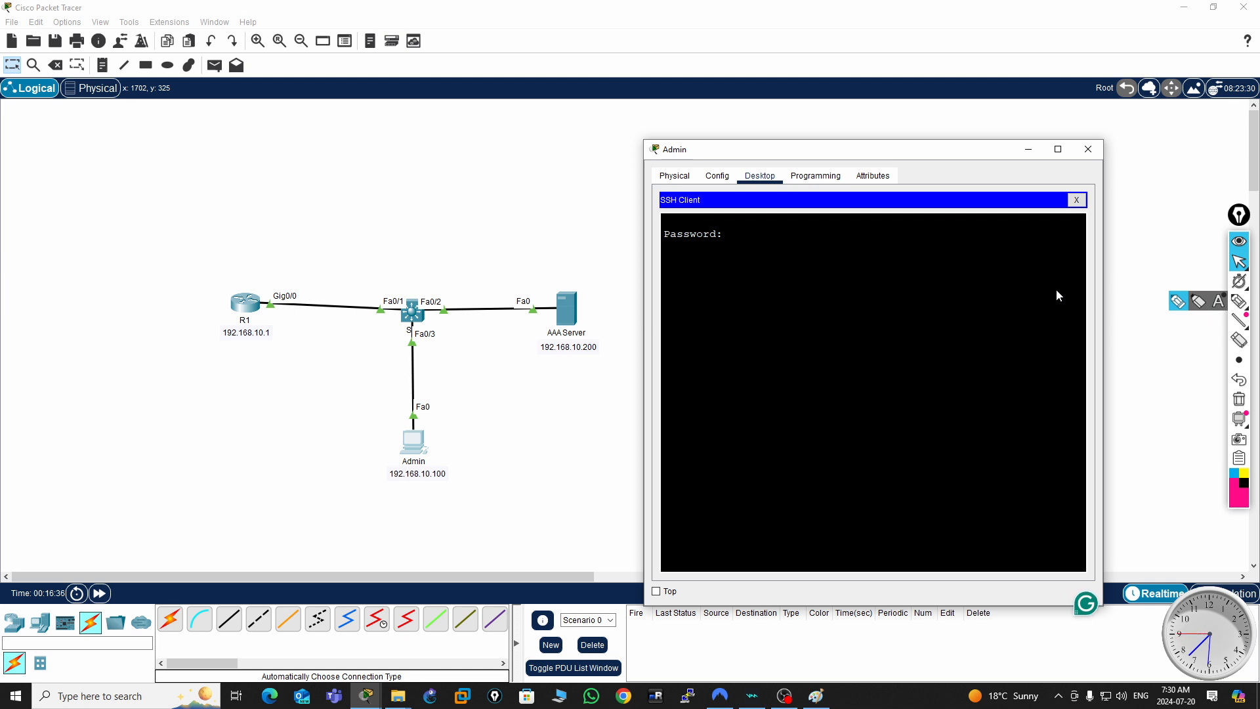
- Submit the account password at the SSH login, exit the session and close the SSH client
key(Return)
key(Return)
key(Return)
text(exit)
key(Return)
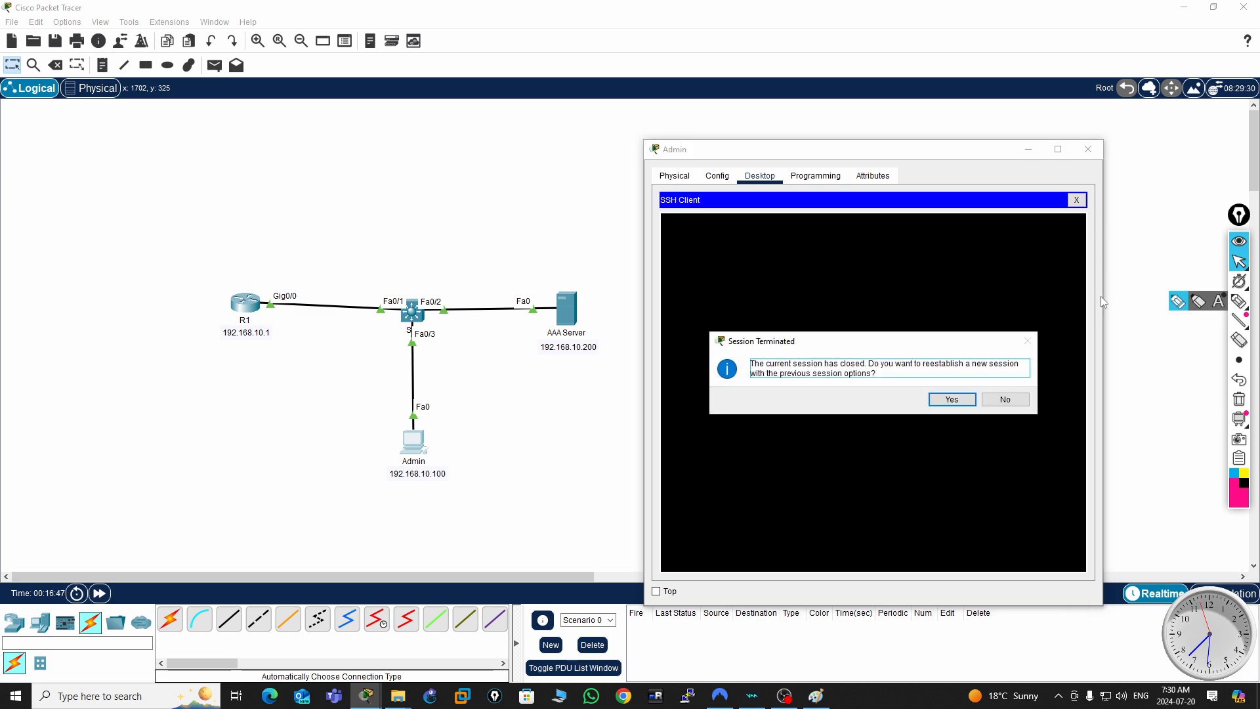
click(951, 399)
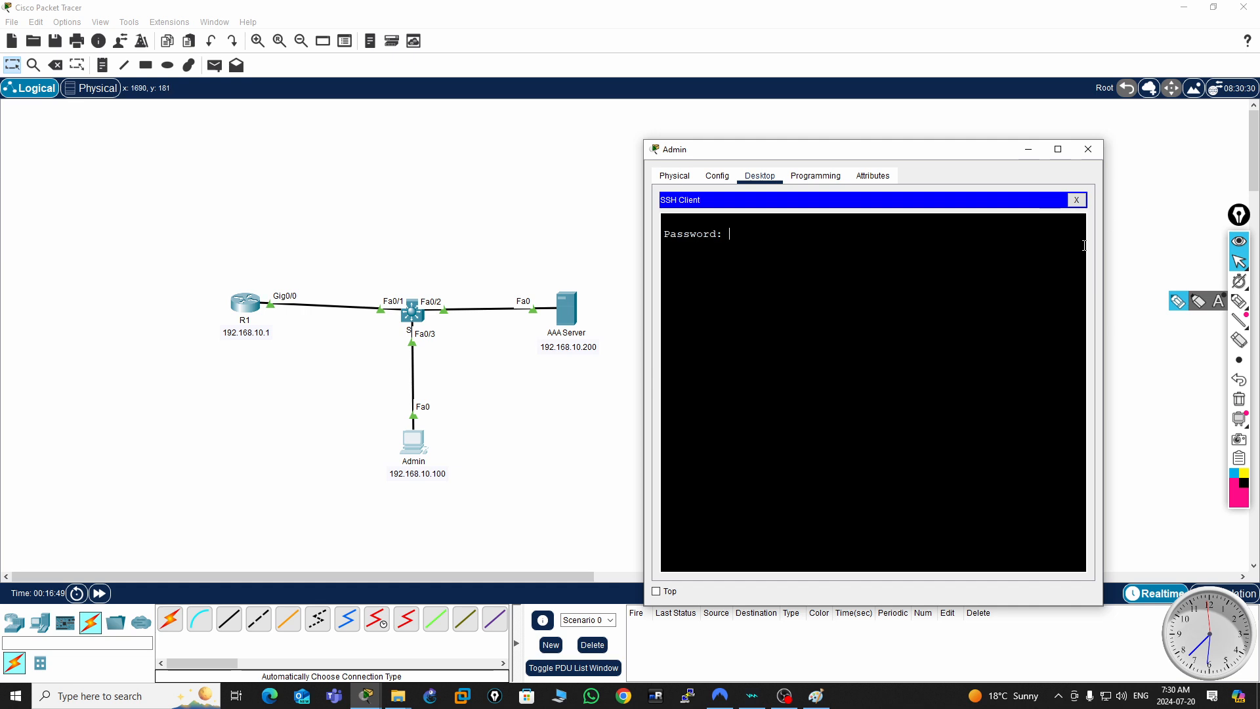
click(1075, 200)
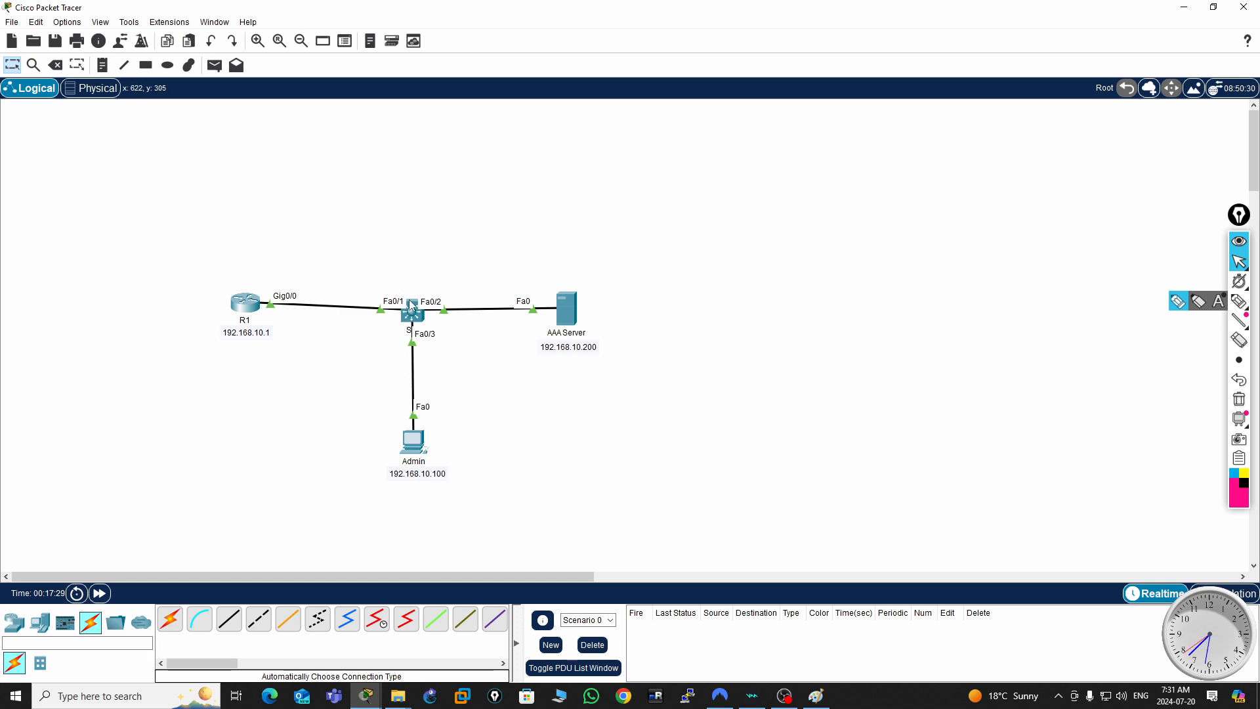
- Check the SSH status of switch SW with sh ip ssh, highlight the SSH version and close the switch window
mouse_move(409, 303)
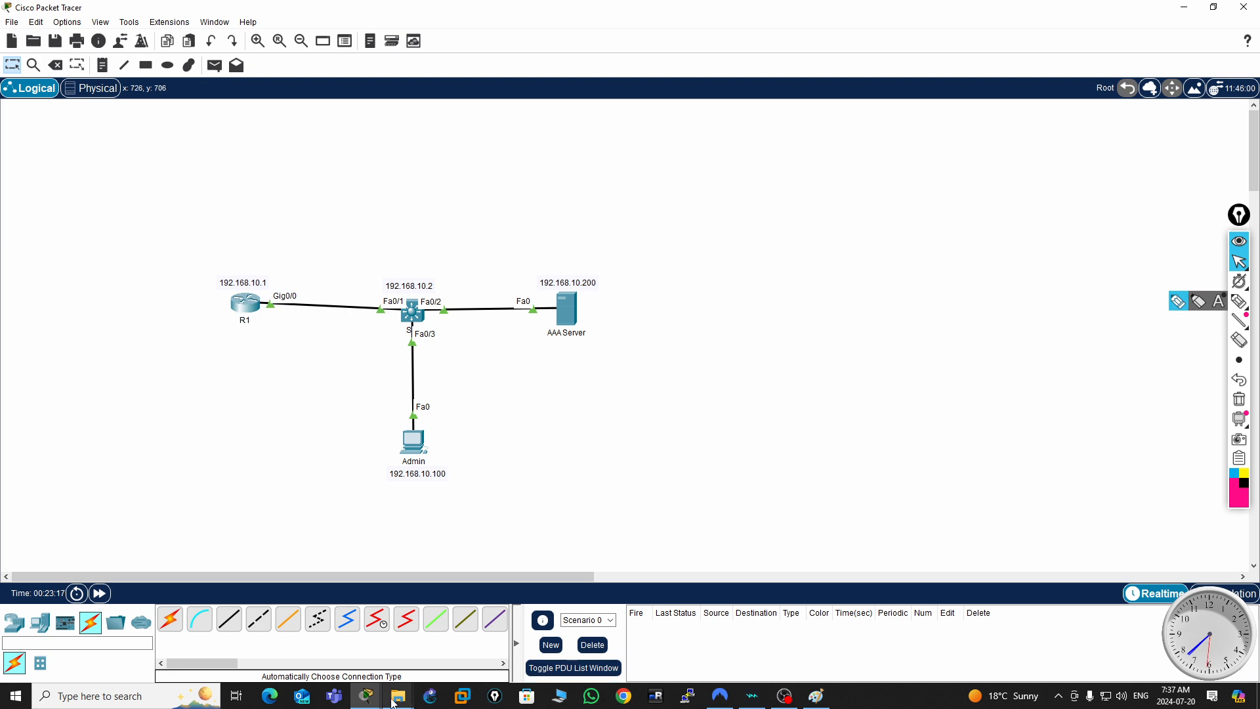
mouse_move(369, 699)
click(528, 642)
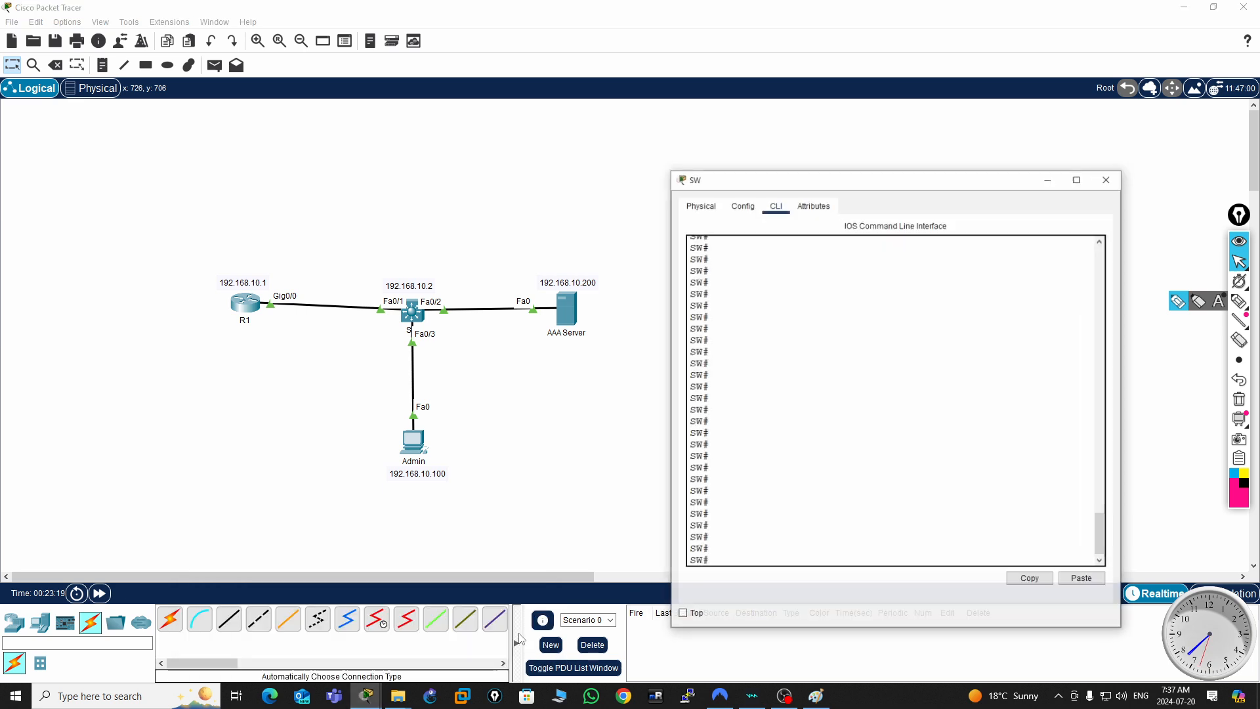
text(sh )
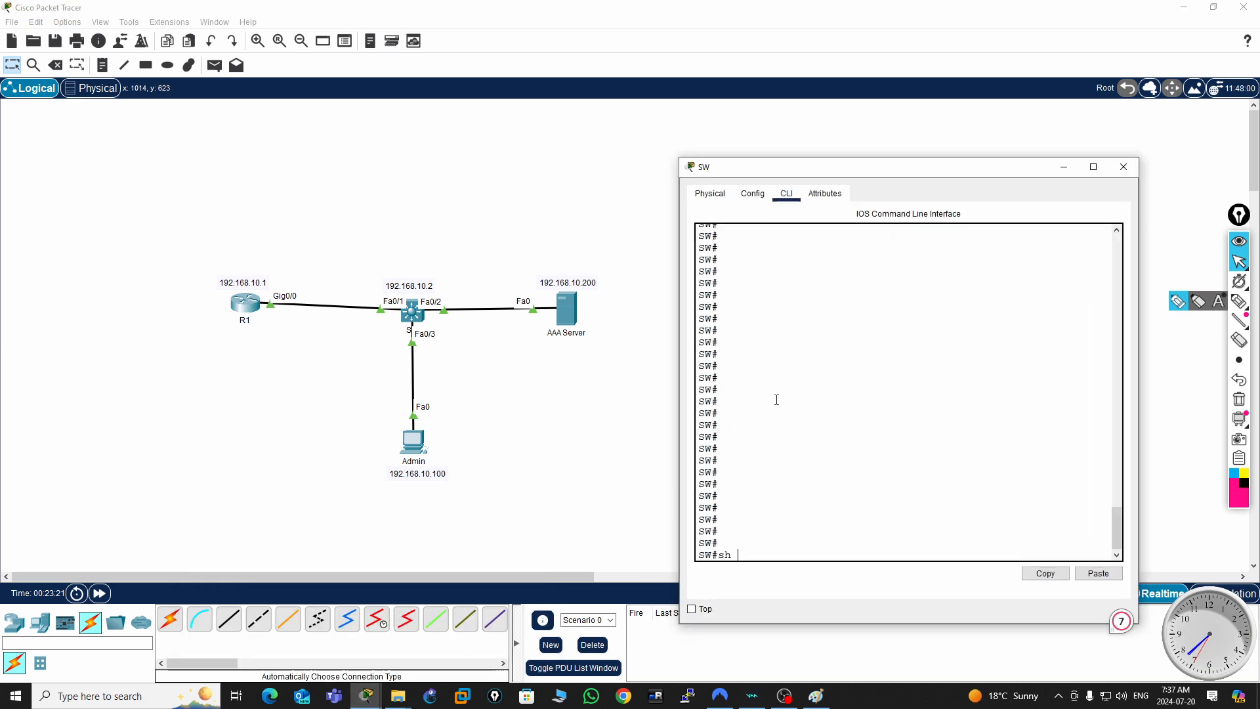
text(ip ssh)
key(Return)
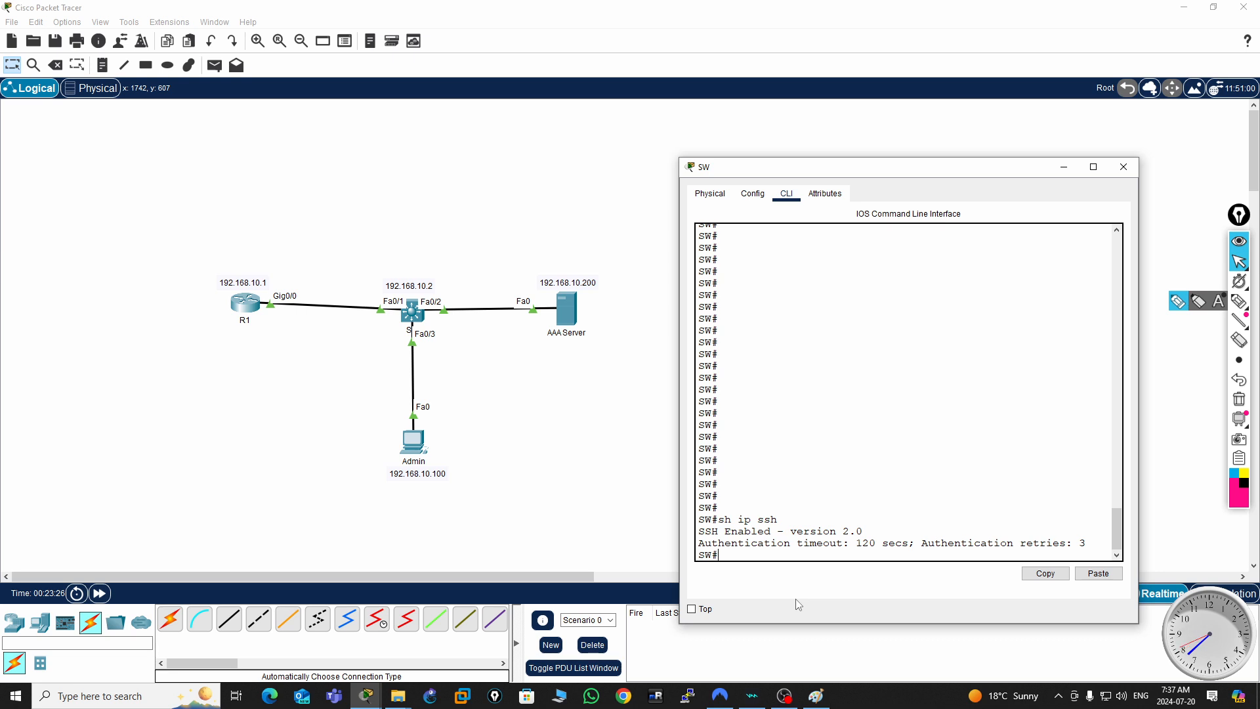
key(Return)
key(Return)
key(Return)
key(Return)
key(Return)
key(Return)
key(Return)
key(Return)
key(Return)
key(Return)
key(Return)
key(Return)
key(Return)
key(Return)
key(Return)
key(Return)
key(Return)
key(Return)
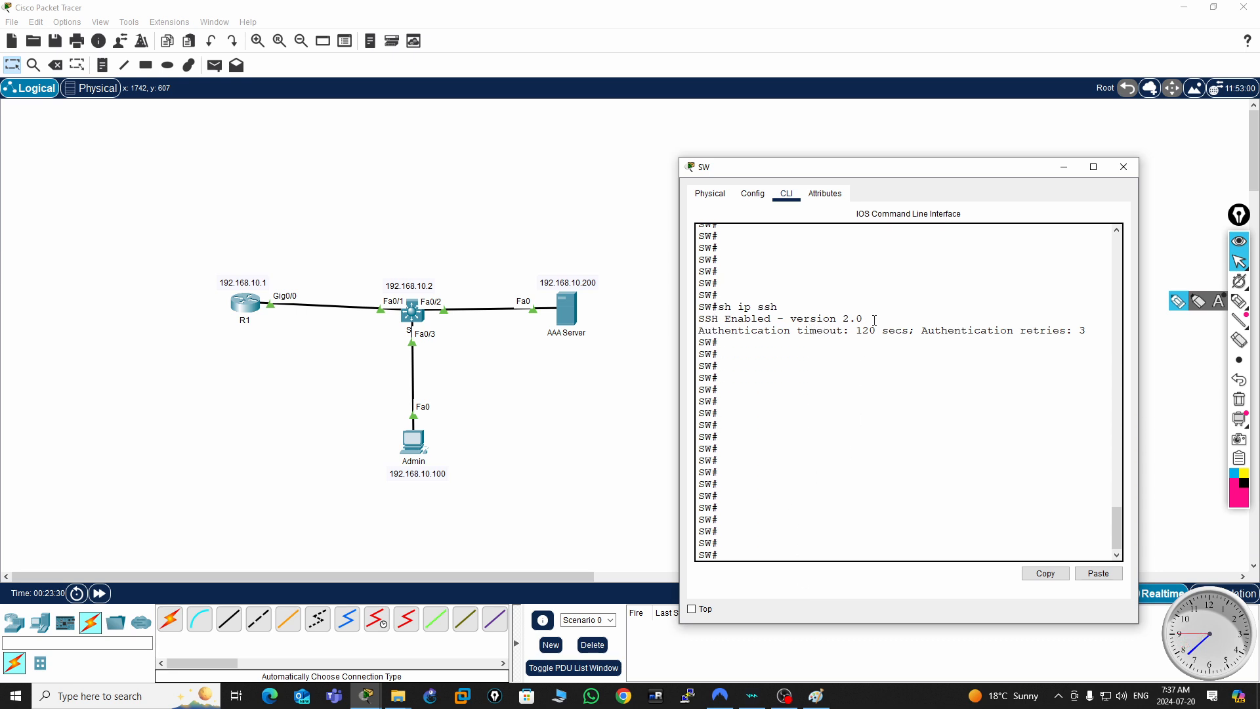
drag(863, 318, 810, 319)
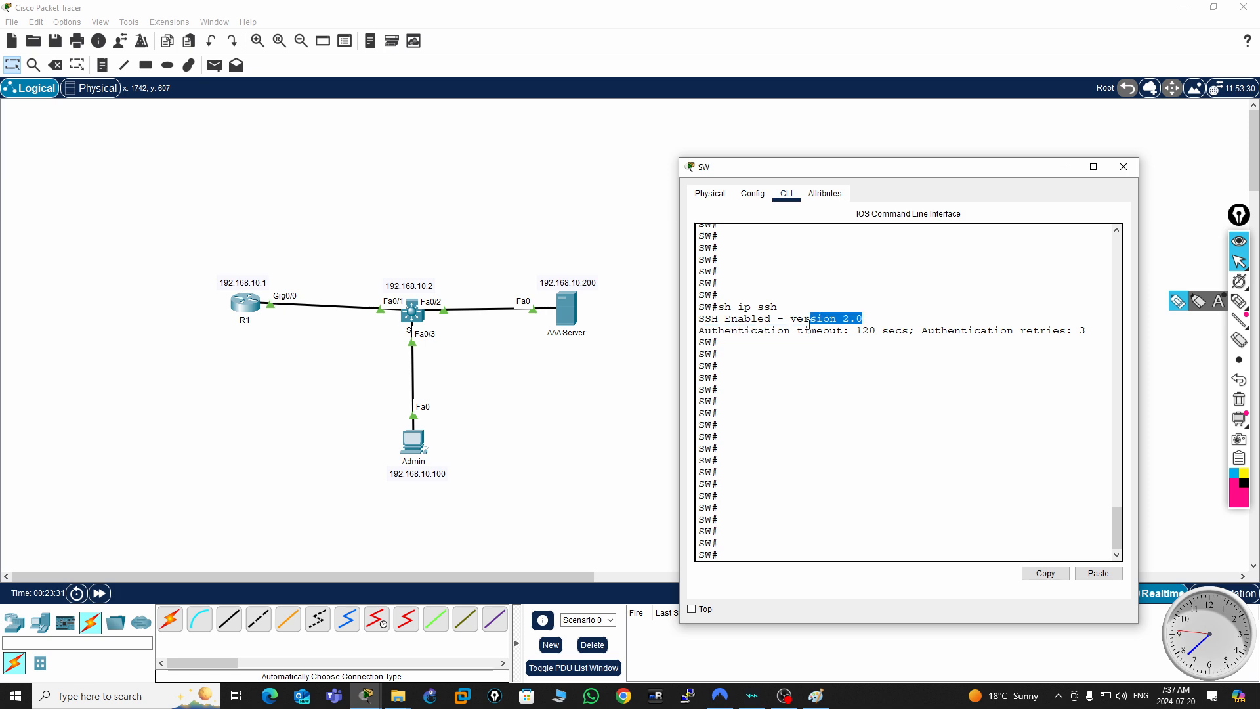
click(1124, 166)
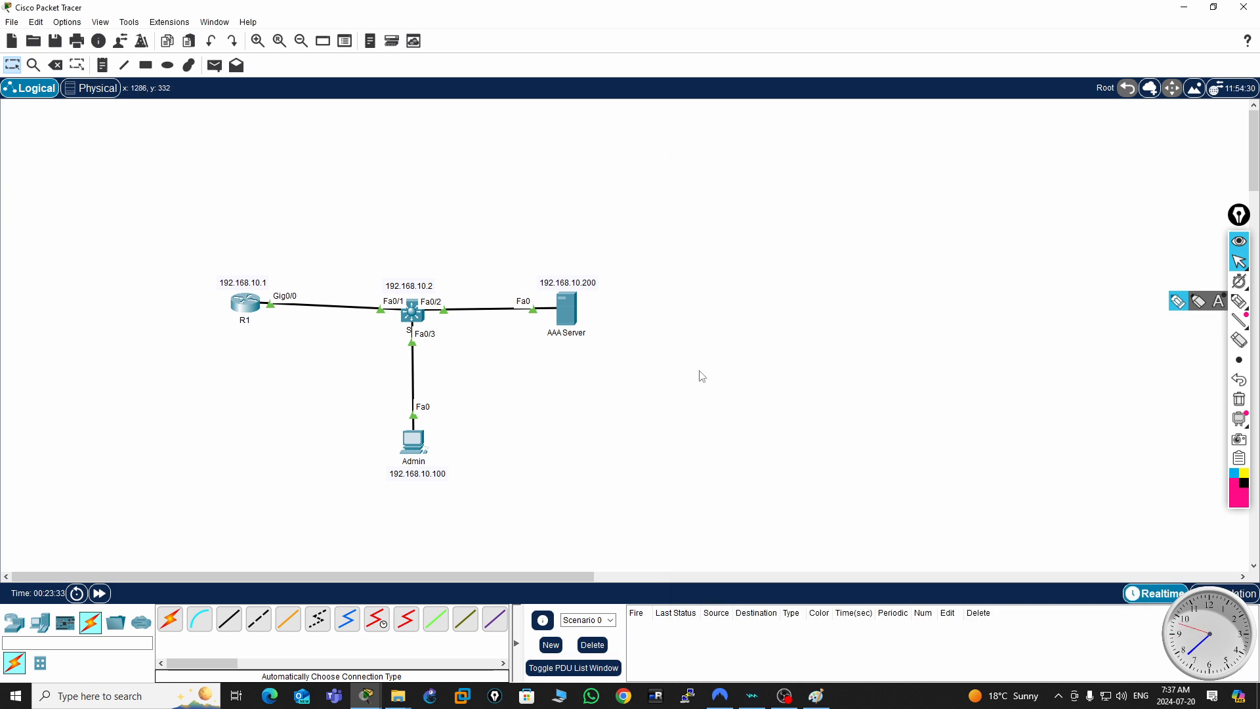
- Open the Telnet / SSH Client on the Admin PC
click(414, 444)
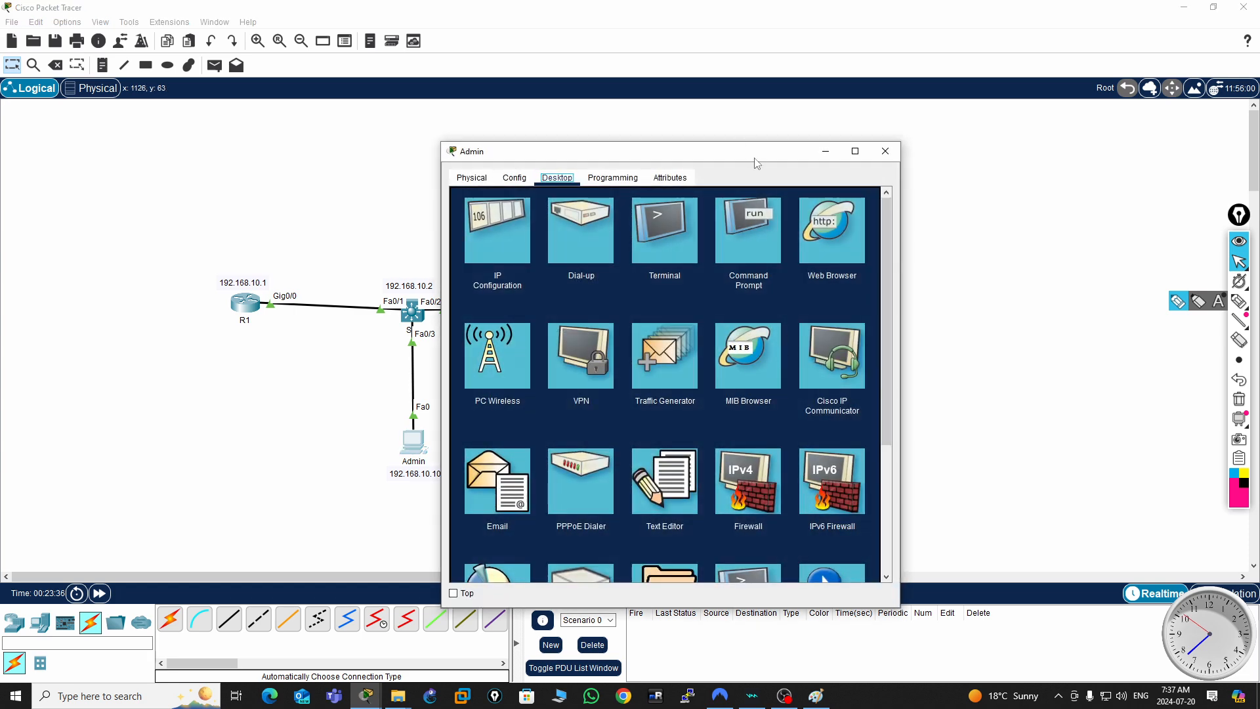
drag(742, 148, 1000, 124)
scroll(994, 489, down, 1)
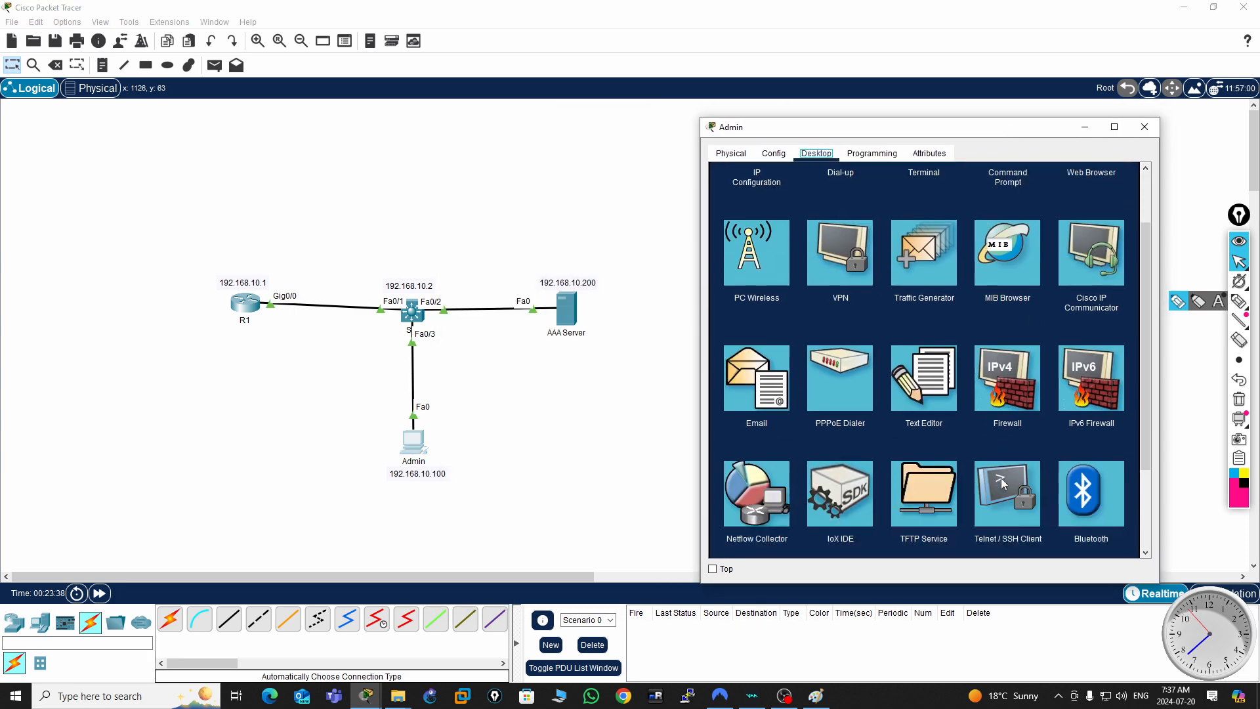
click(1010, 517)
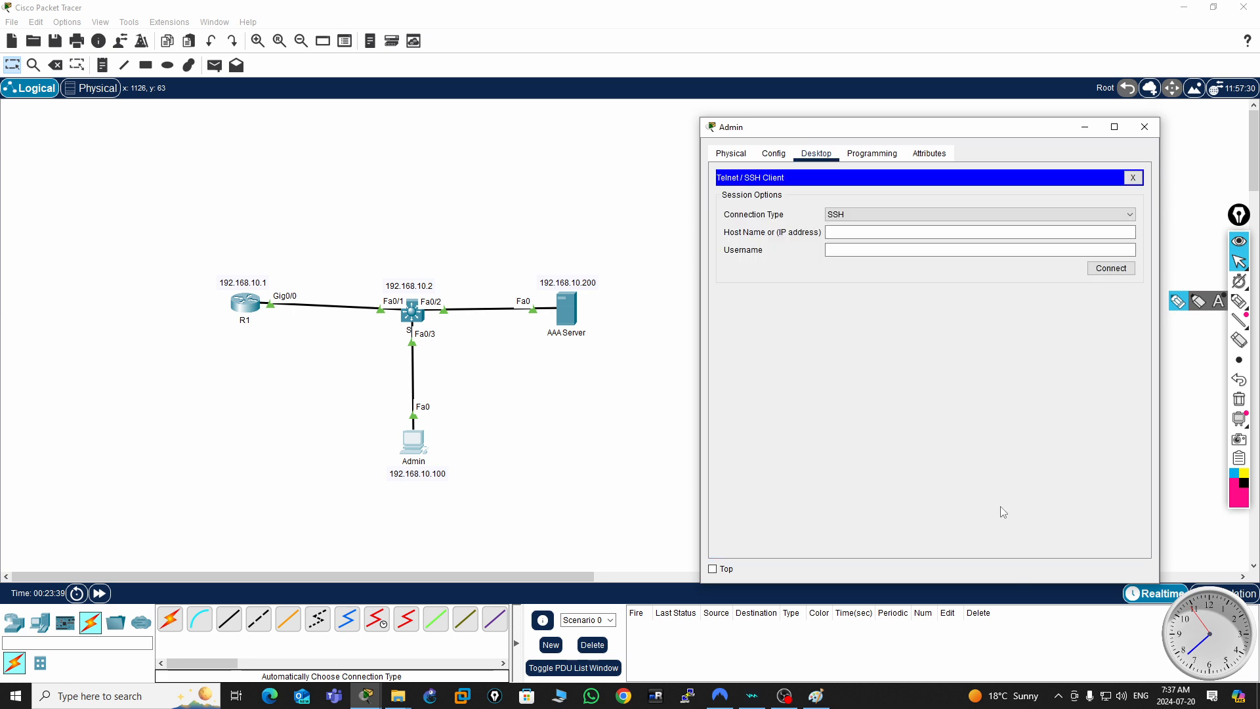
- Start an SSH connection from the Admin PC to 192.168.10.2 with the username user1 and submit the account password
click(848, 234)
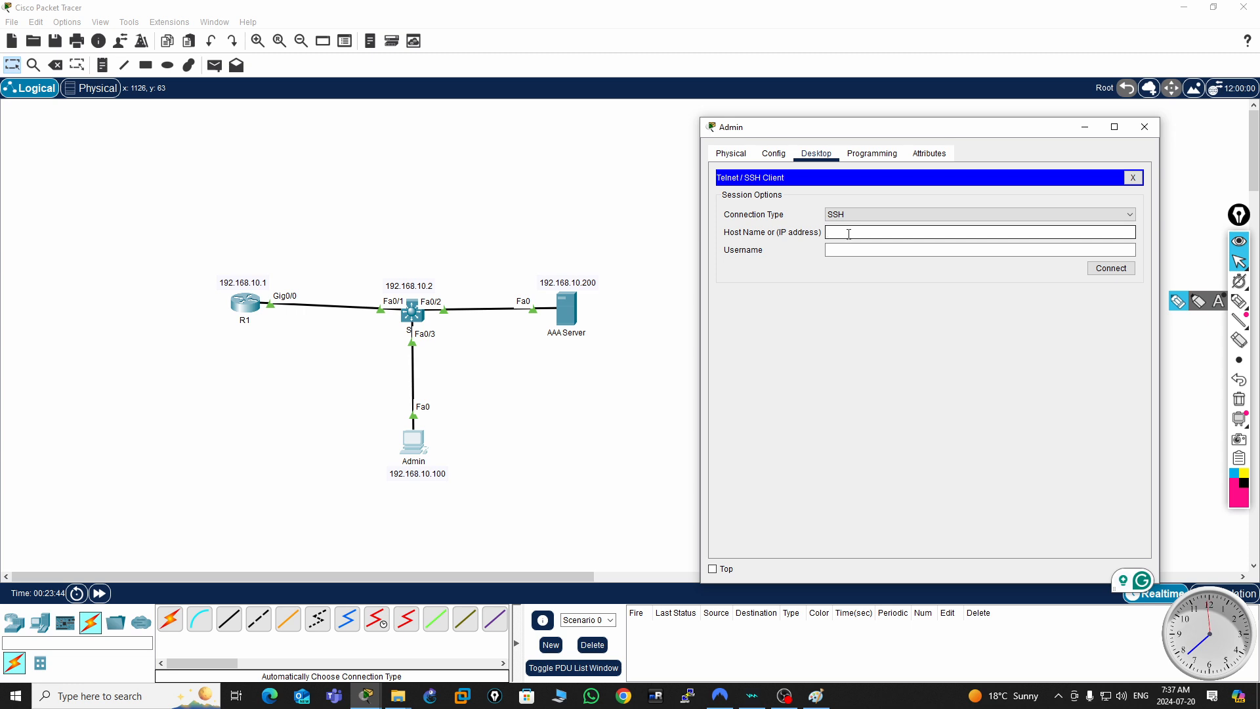
text(192.168.10.2)
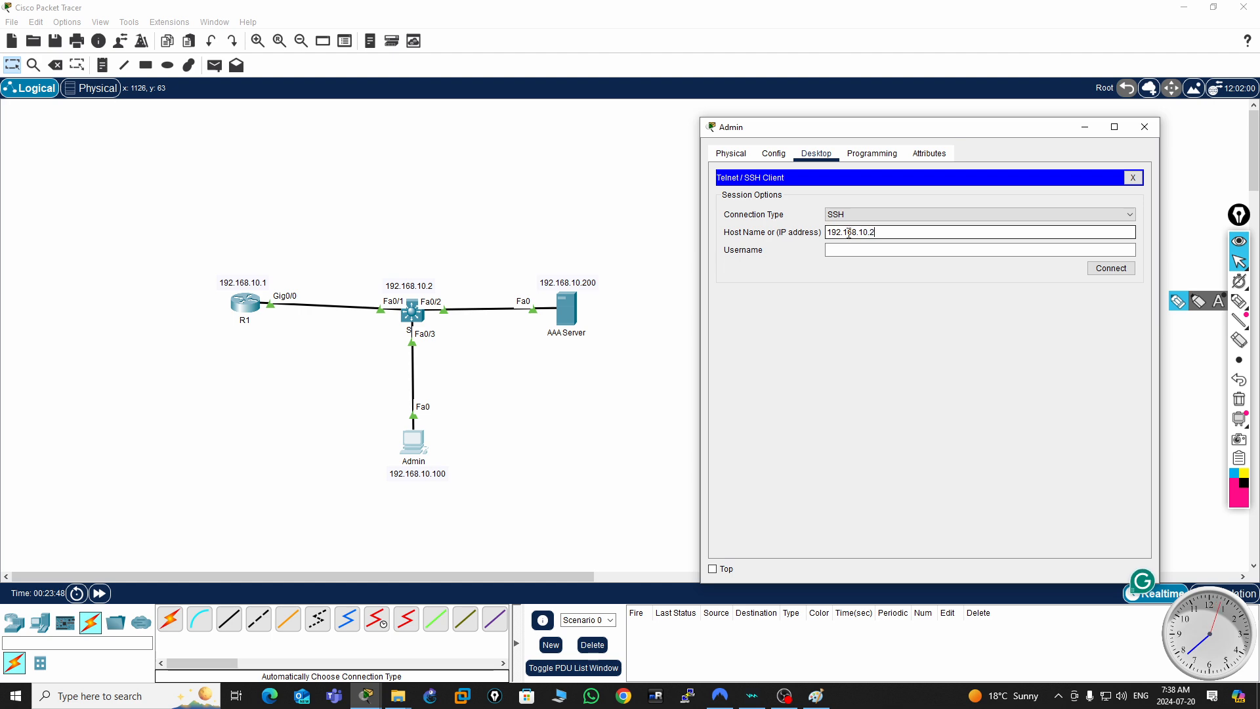
click(843, 250)
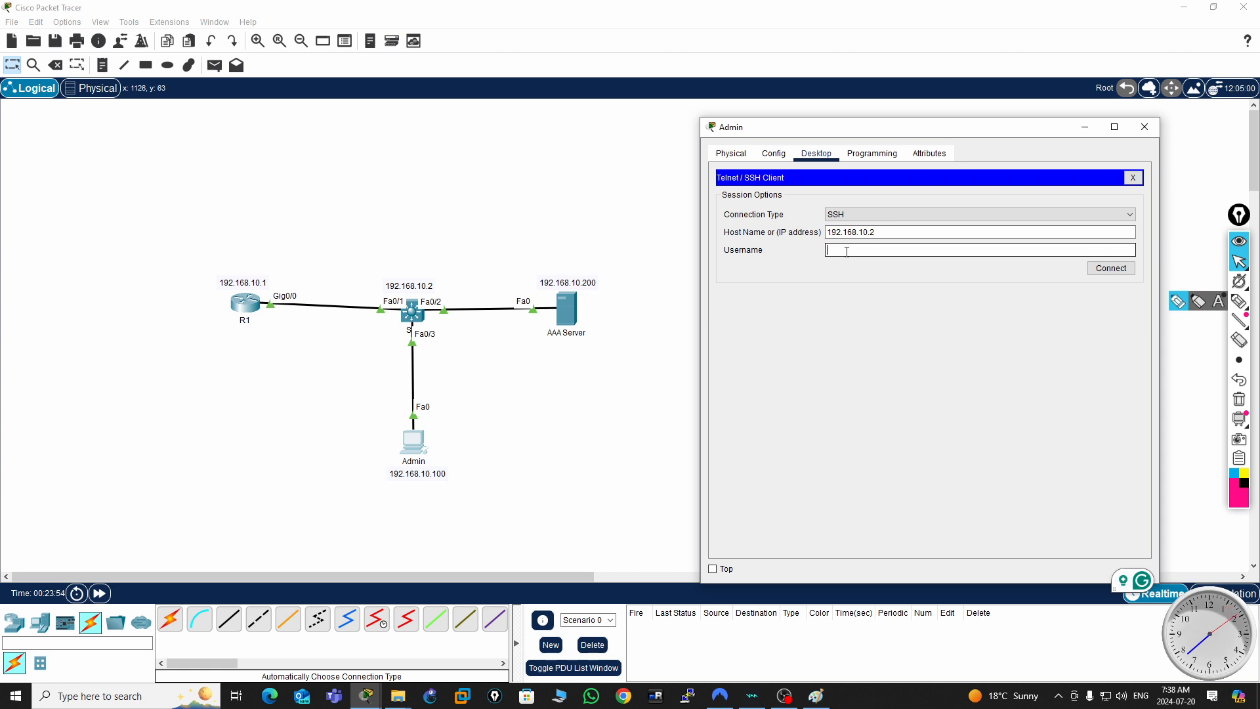
text(er1)
click(1110, 269)
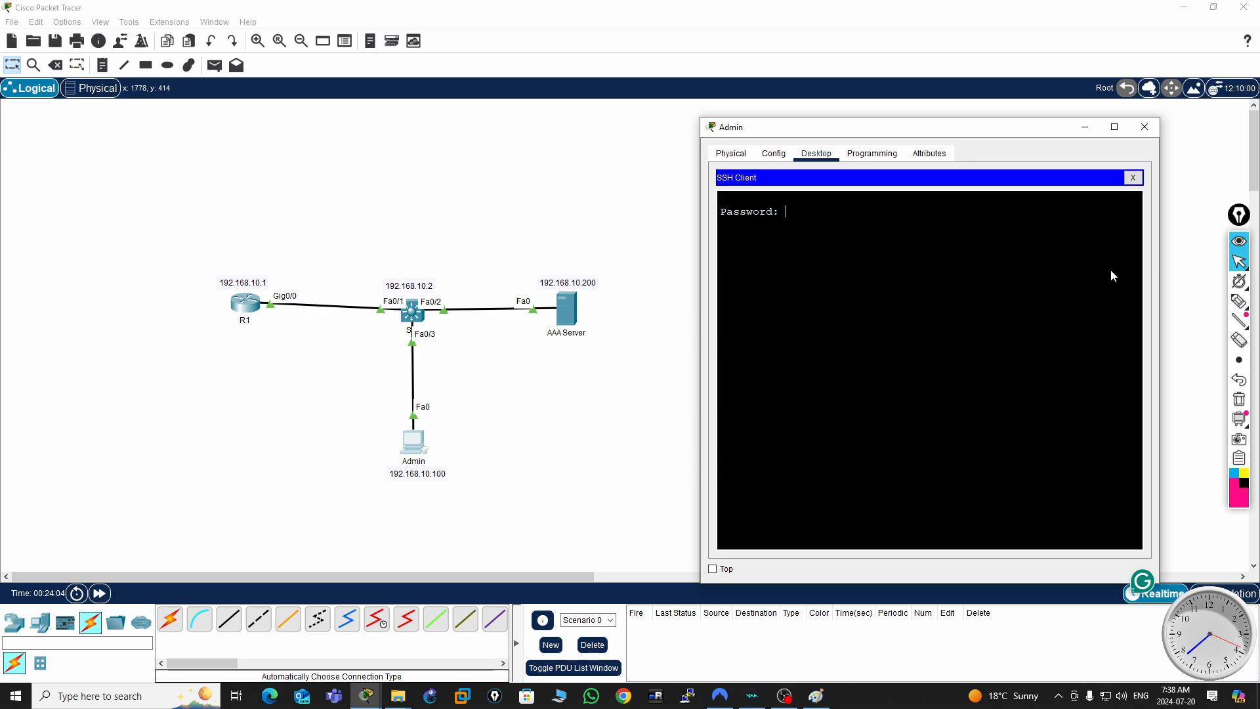
key(Return)
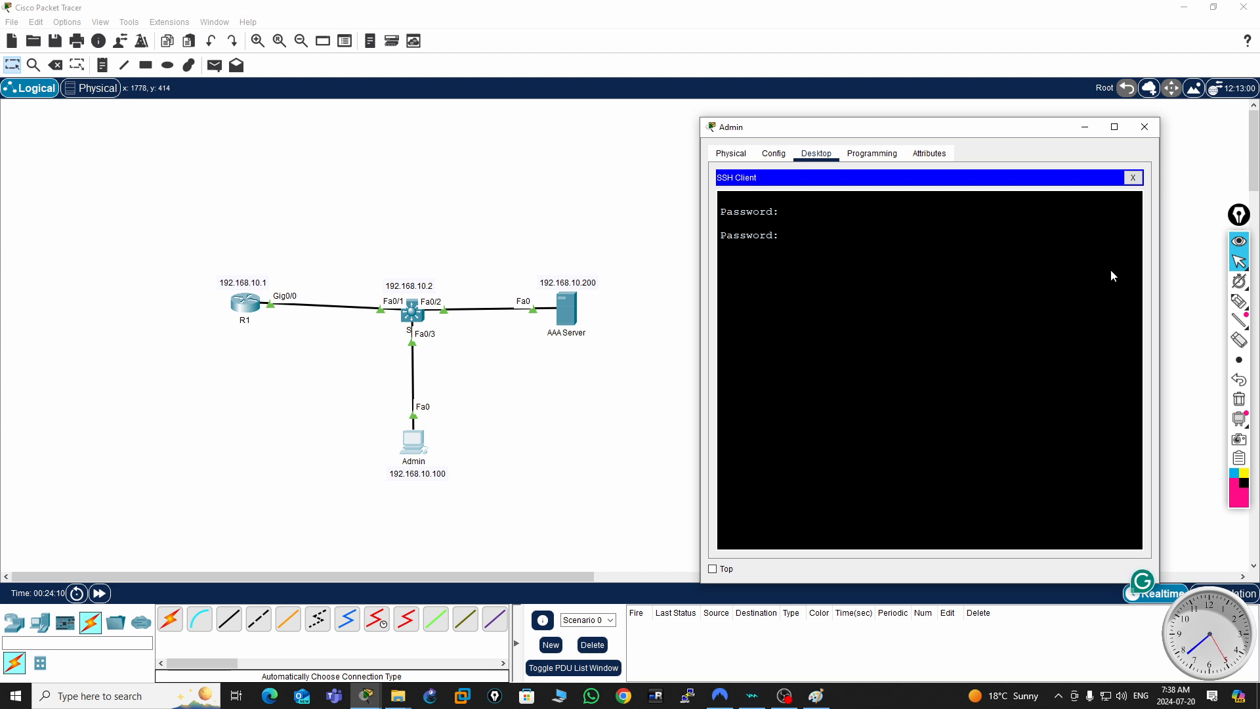
key(Return)
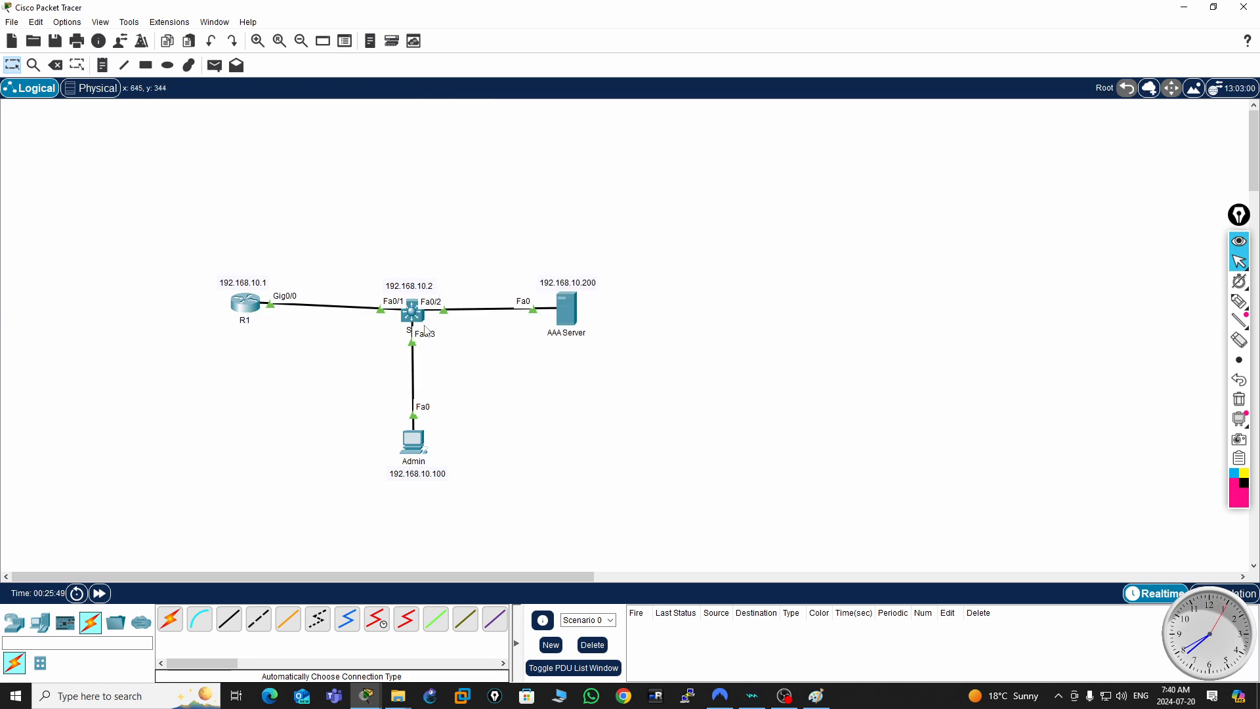
- Open R1's command line, leave the old paged output and display the full running configuration with sh run
click(247, 305)
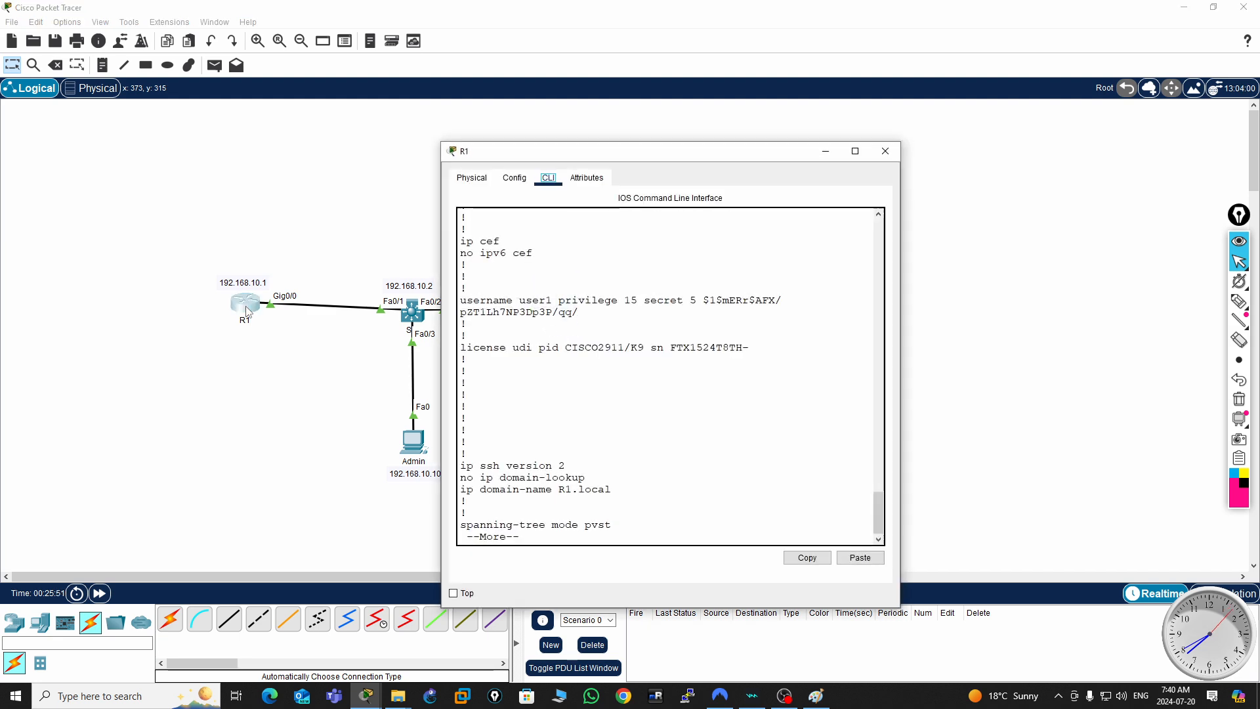
click(618, 360)
key(Return)
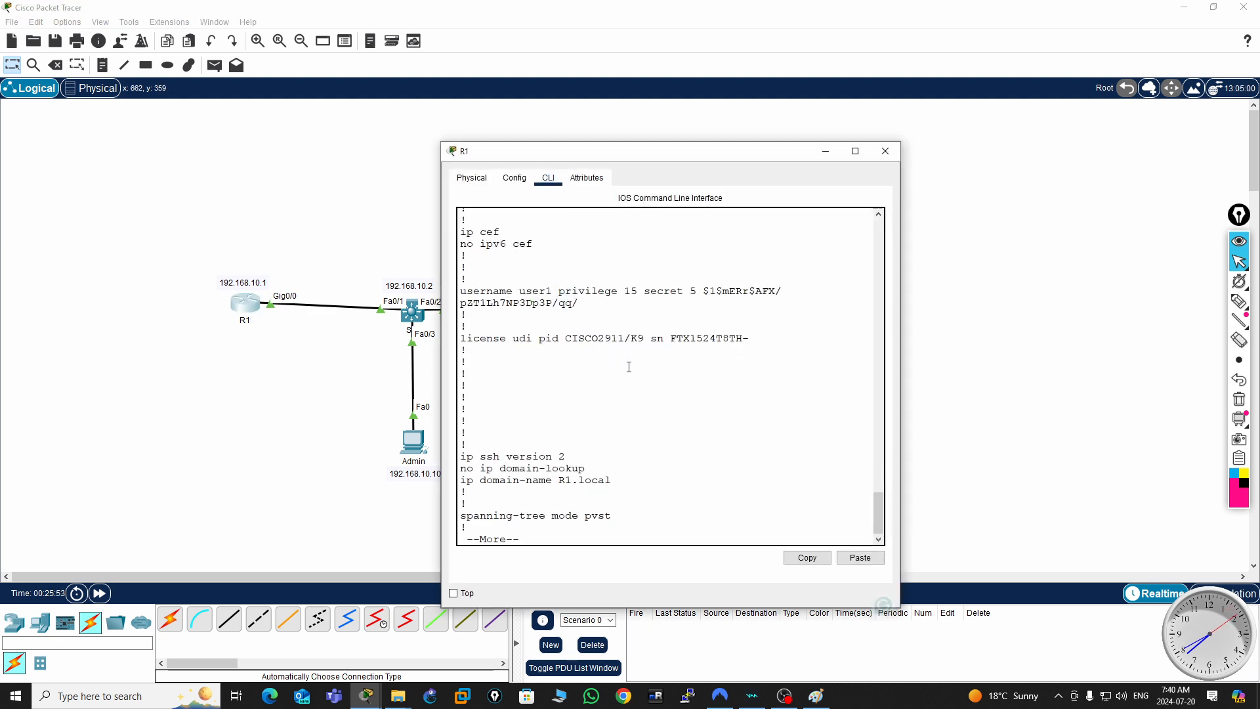
key(ctrl+c)
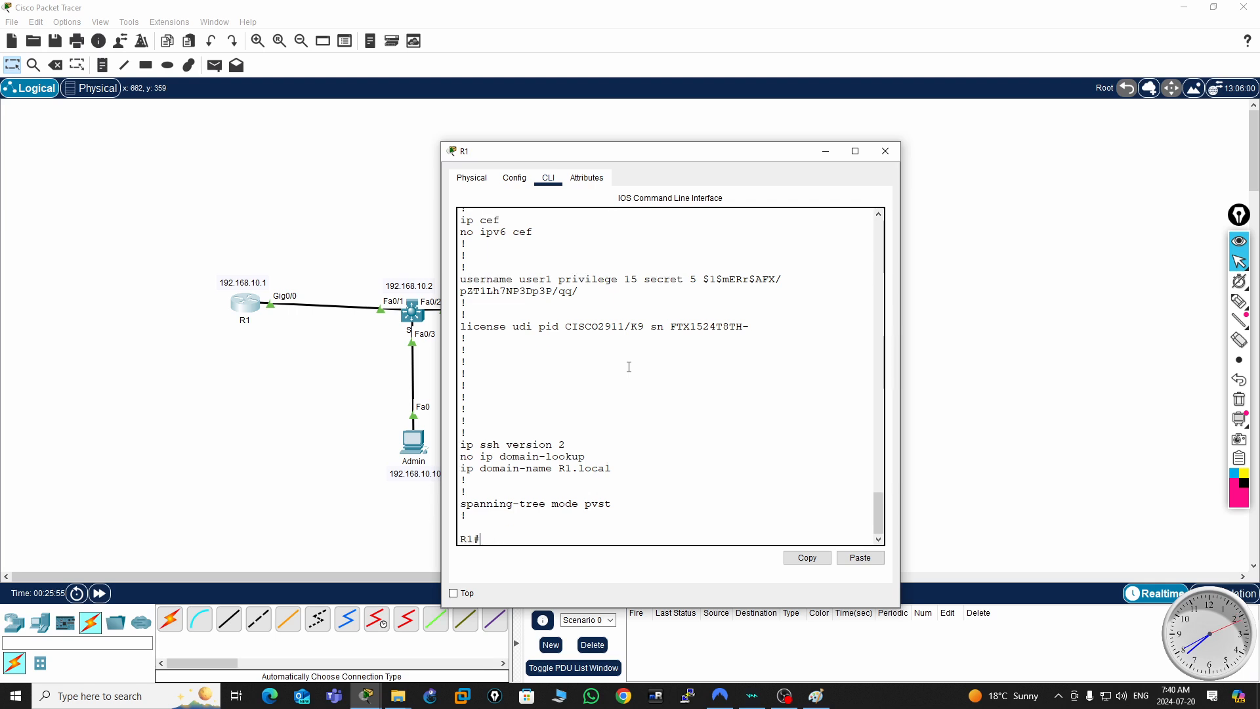
key(Return)
key(Return)
key(Return)
key(Return)
text(sh ru)
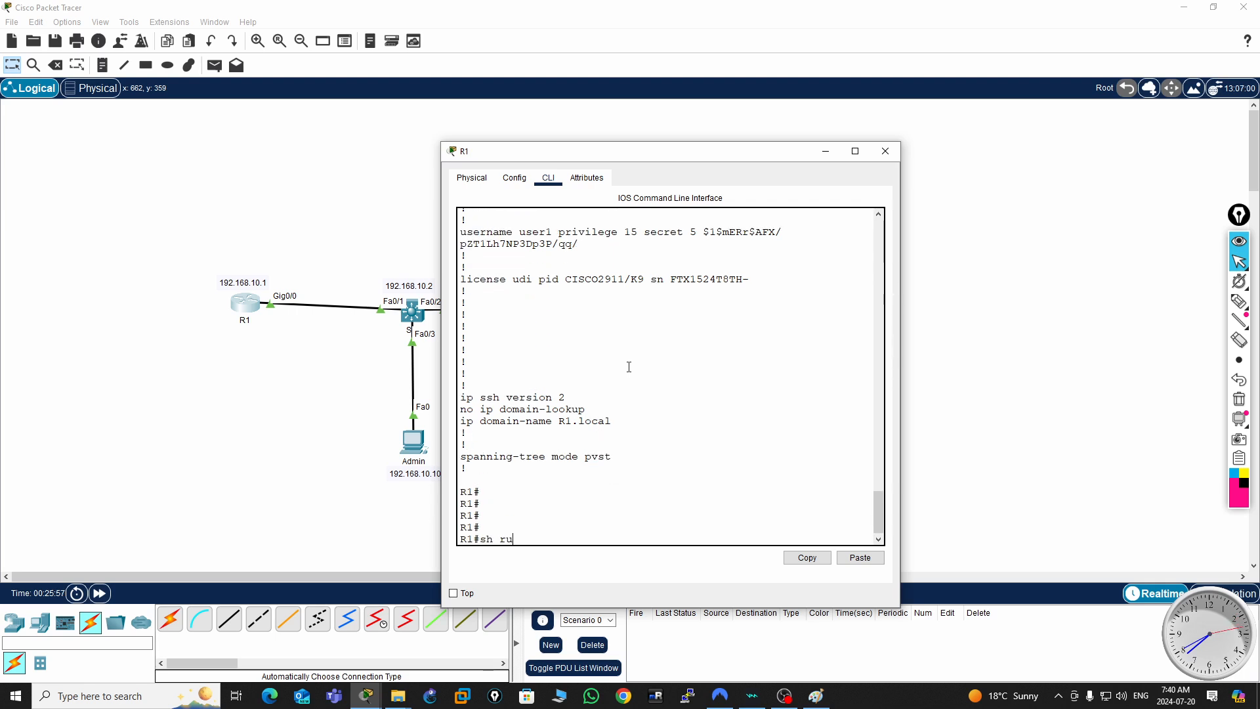
text(n)
key(Return)
key(space)
key(space)
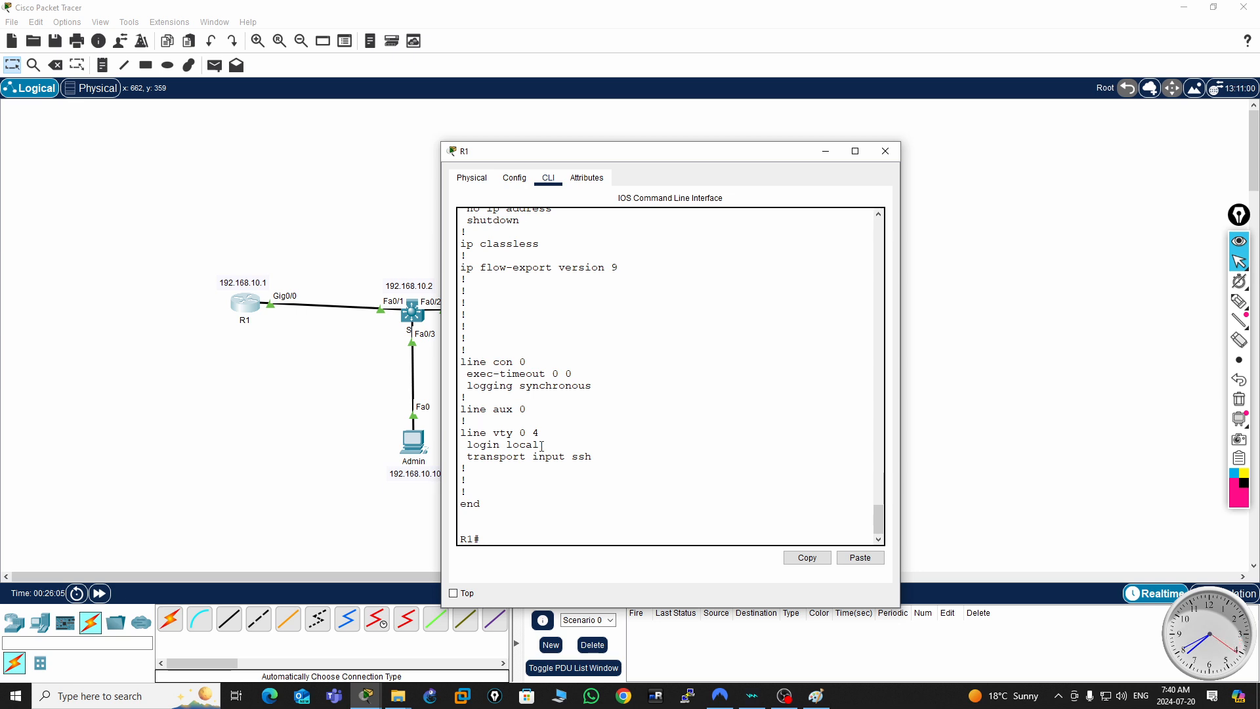
- Examine the vty login and transport settings and the user1 account in R1's running configuration, and close the R1 window
drag(542, 446, 461, 446)
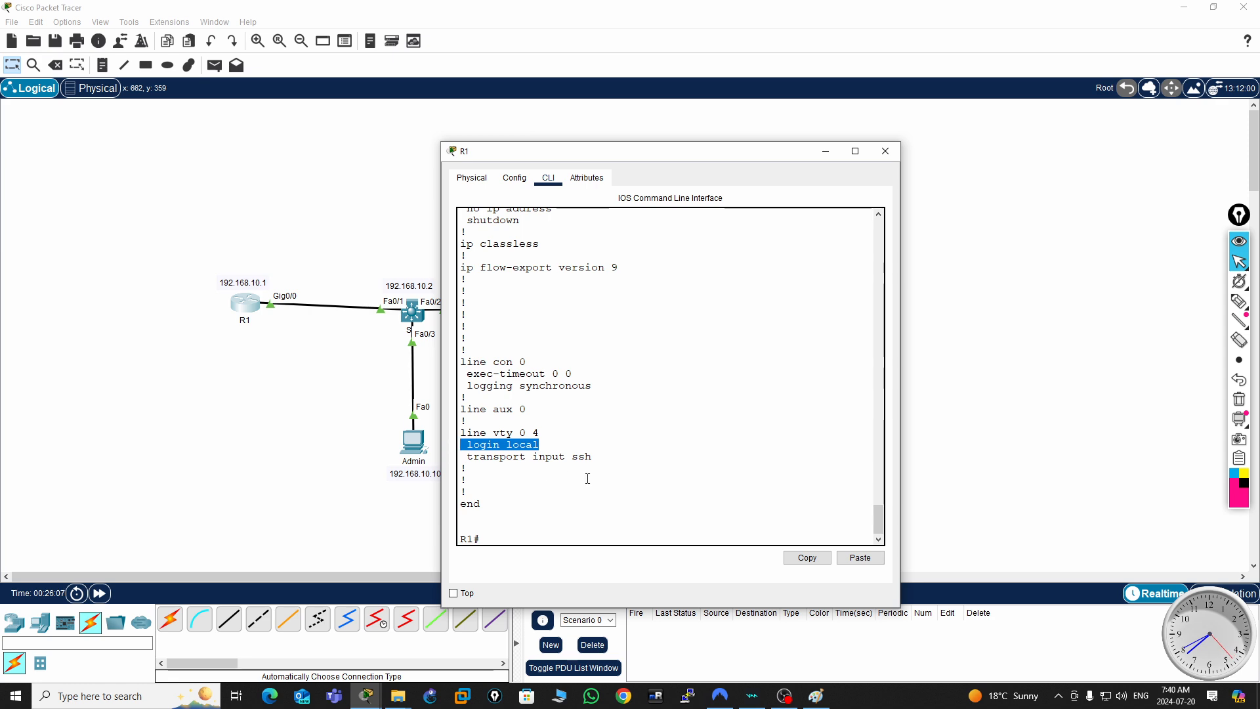
click(574, 456)
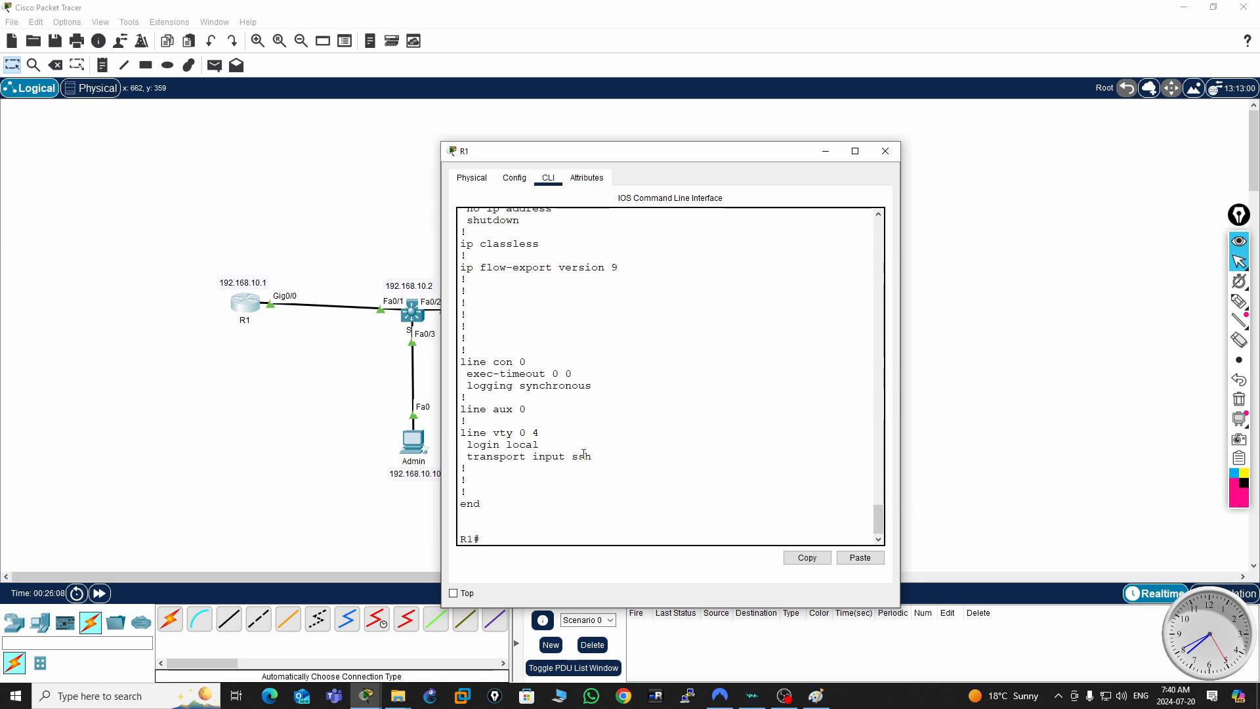
double_click(581, 455)
scroll(621, 395, up, 8)
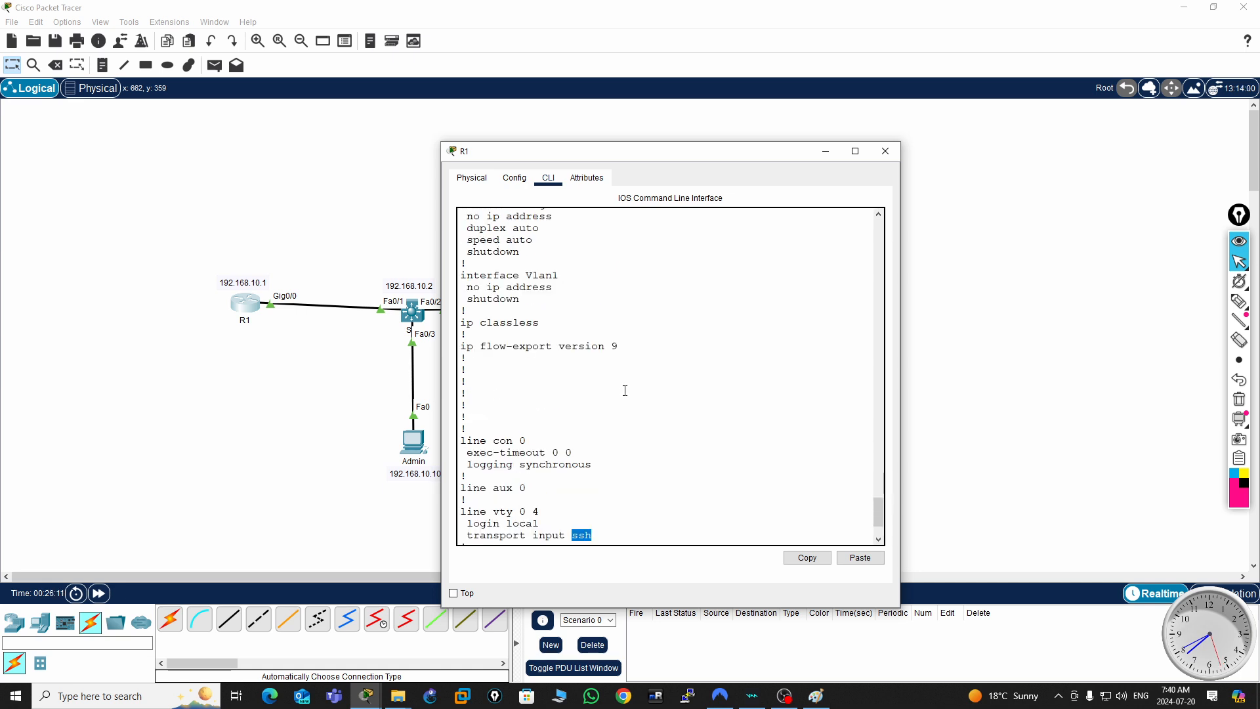
scroll(625, 390, up, 8)
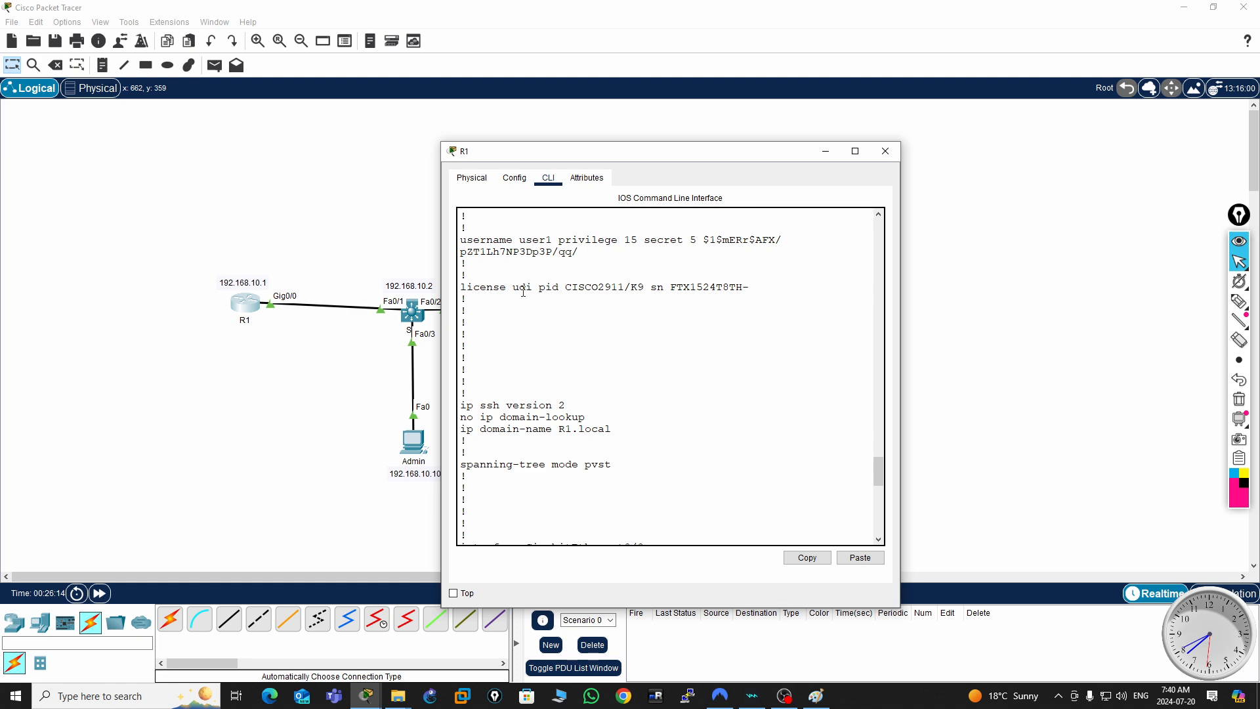
scroll(521, 301, up, 1)
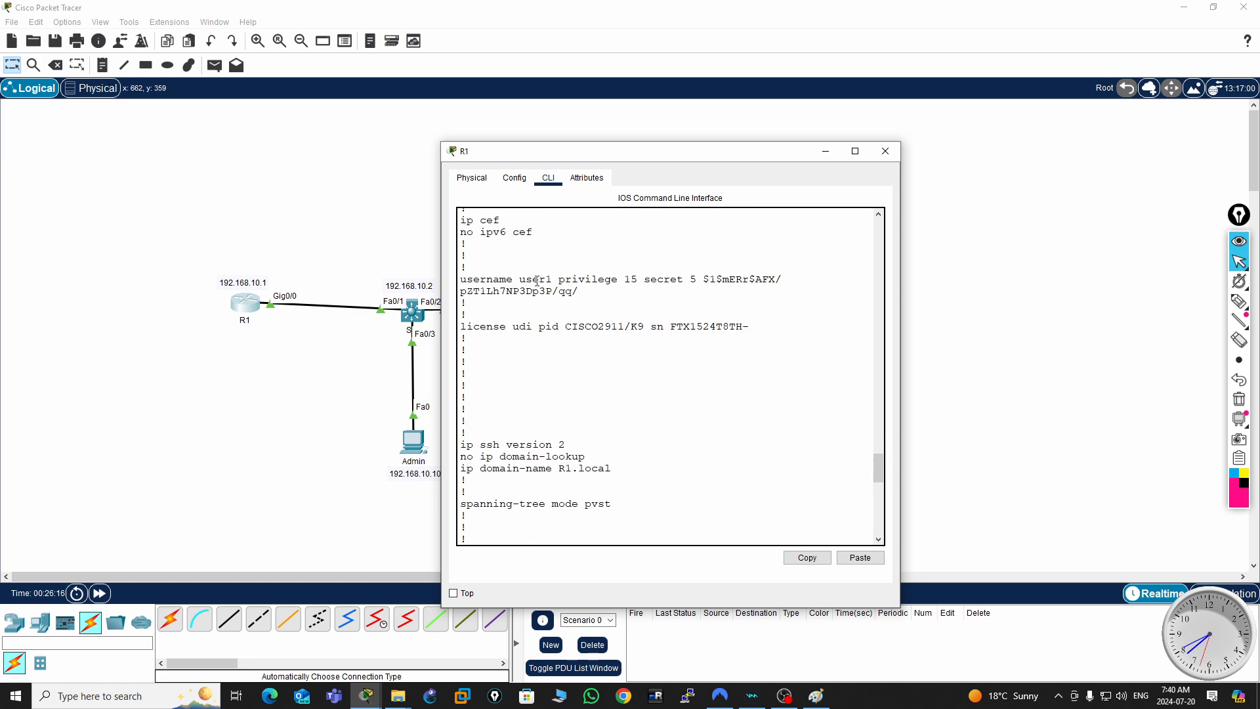
double_click(537, 281)
click(736, 273)
click(883, 157)
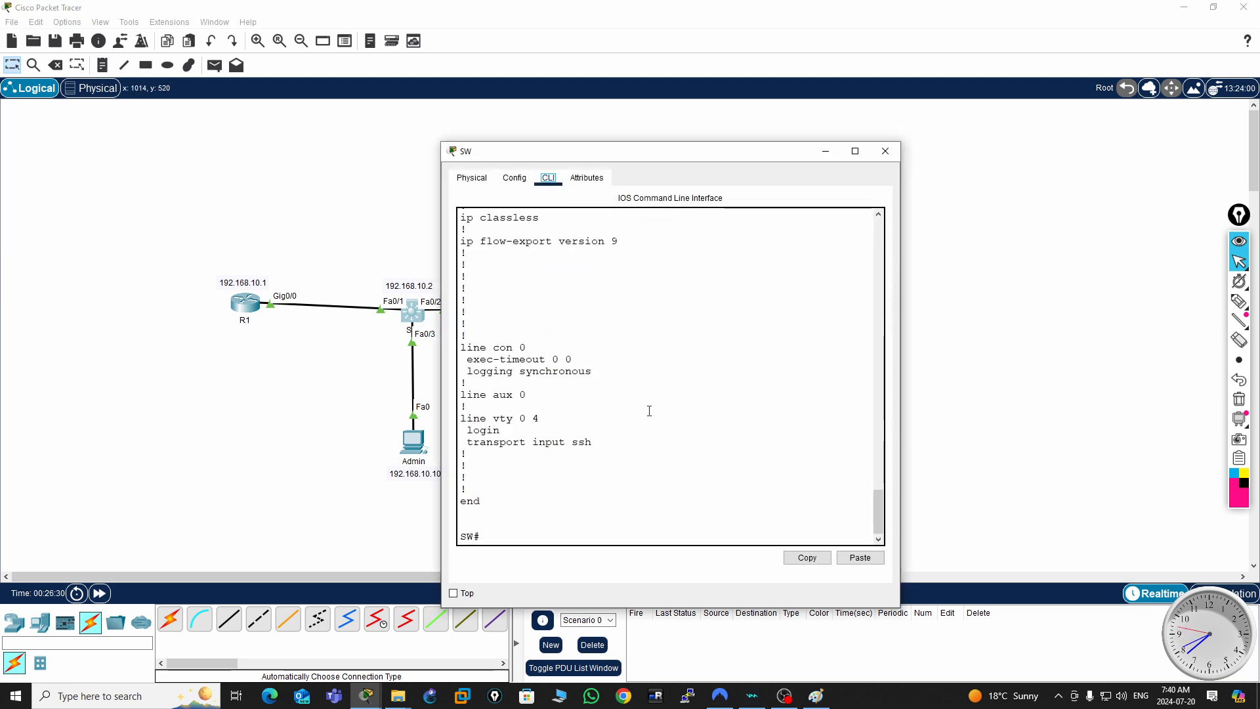
- Display the full running configuration of switch SW with sh run
click(652, 446)
key(Return)
key(Return)
key(Return)
key(Return)
key(Return)
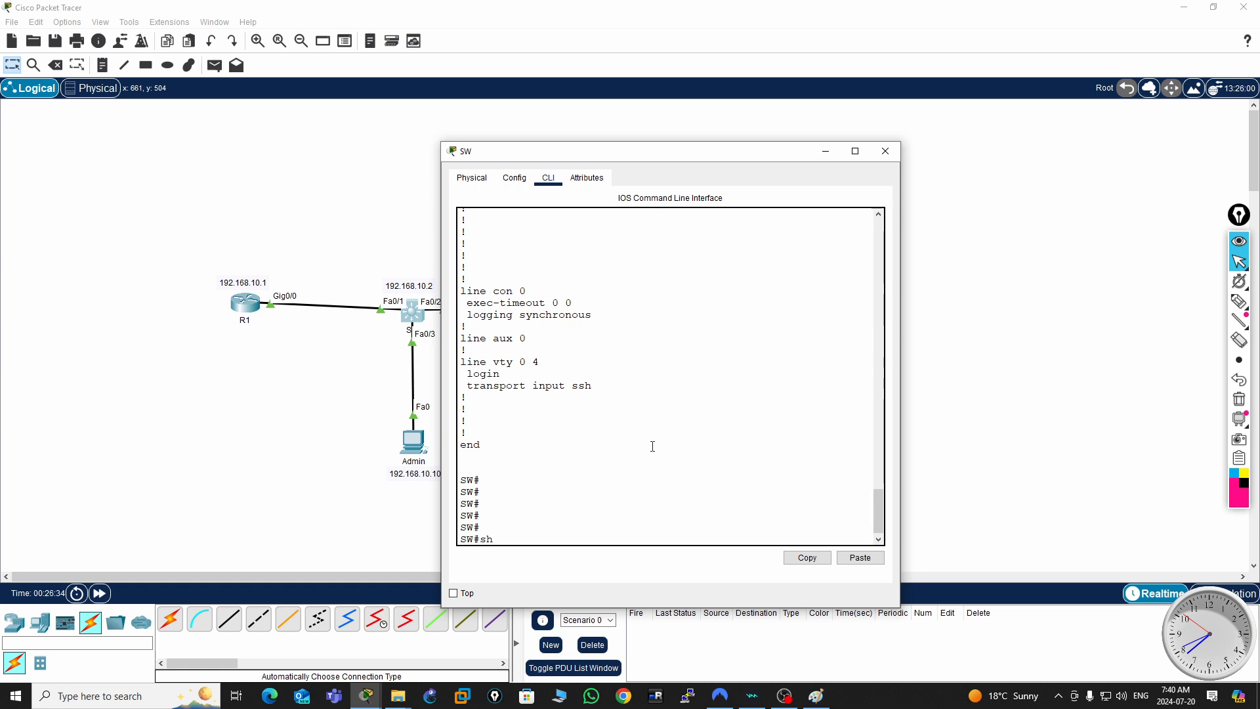
text(sh run)
key(Return)
key(space)
key(space)
key(space)
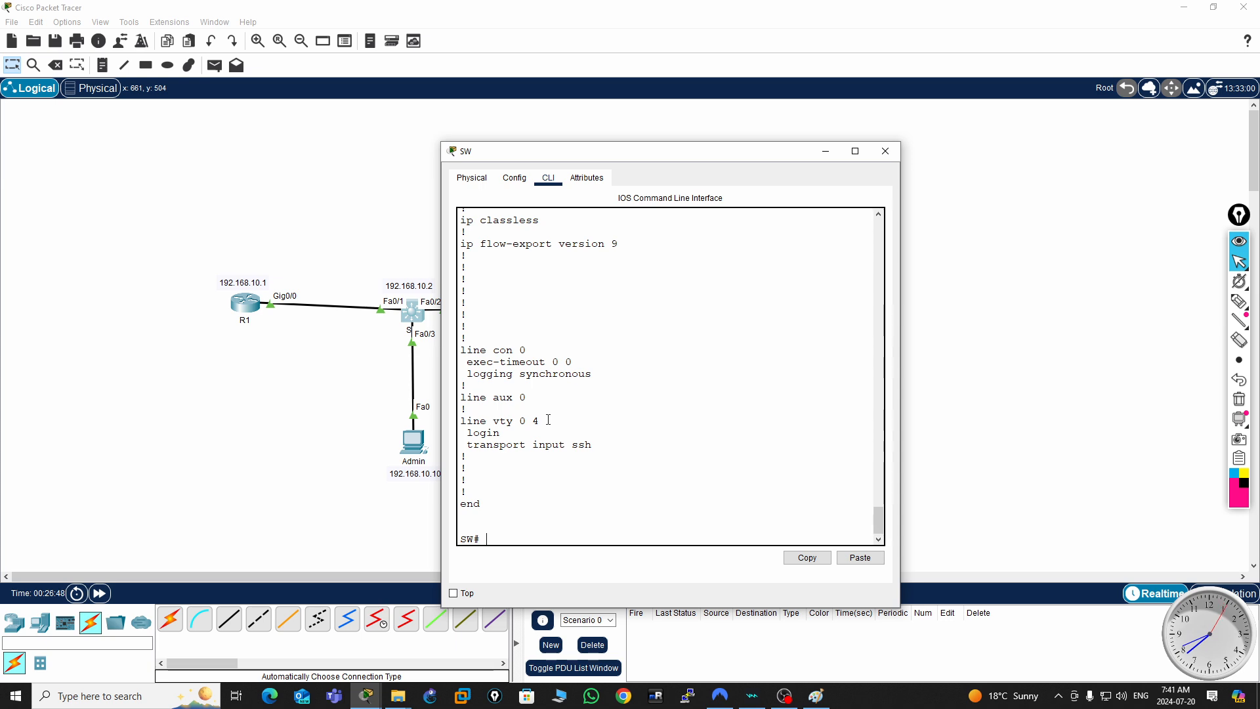
- Examine the login and transport input settings under line vty 0 4 in the switch's running configuration
double_click(580, 444)
click(485, 434)
double_click(485, 434)
click(508, 438)
- Enter global configuration mode on switch SW and open line configuration for vty 0 4
key(Return)
key(Return)
key(Return)
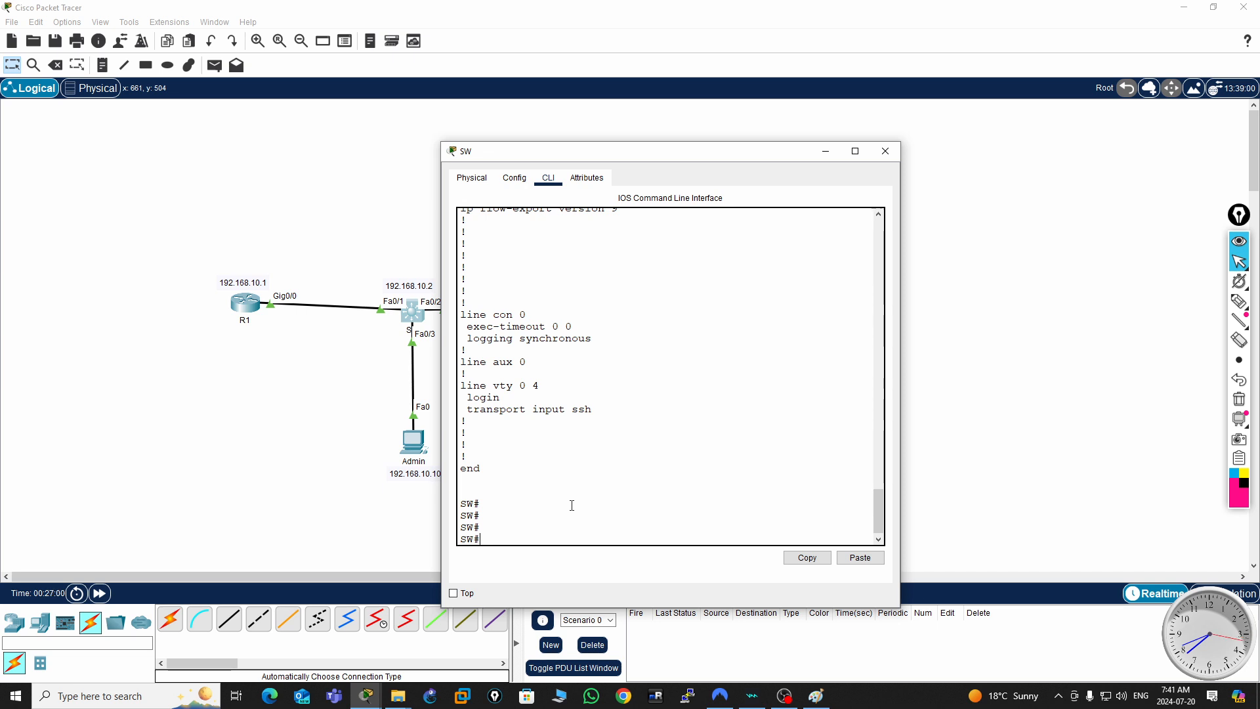
text(conf t)
key(Return)
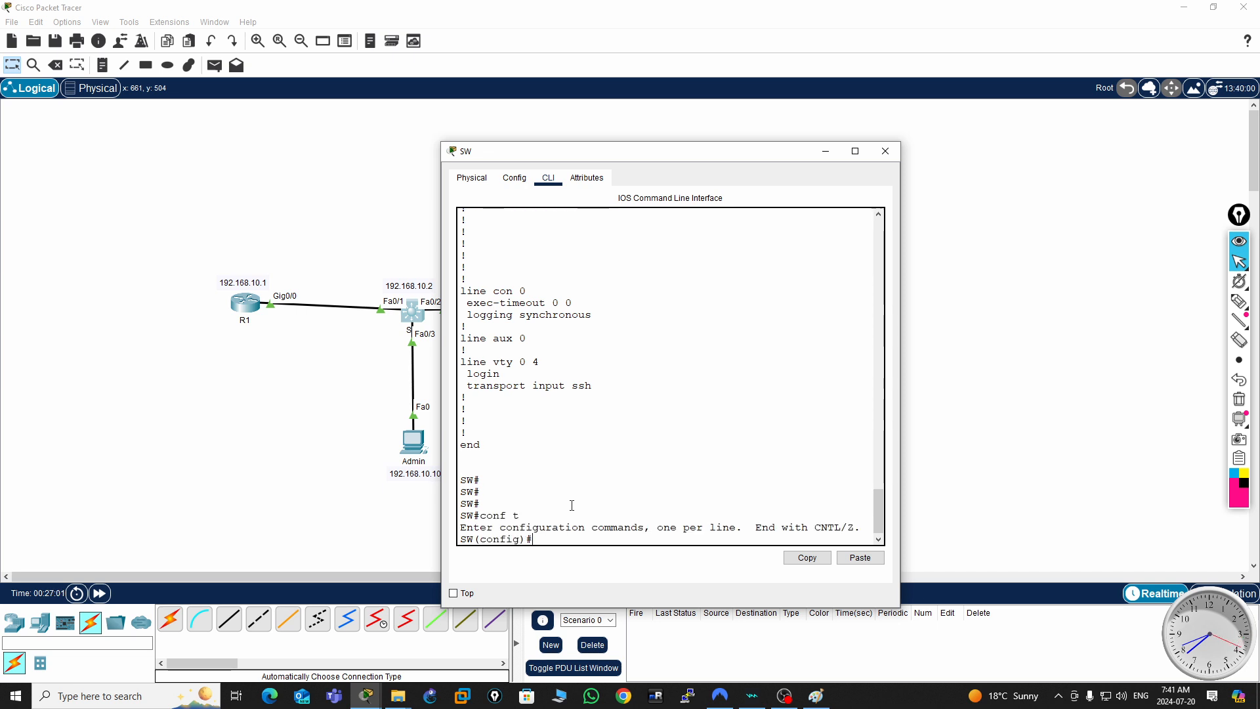
text(lin)
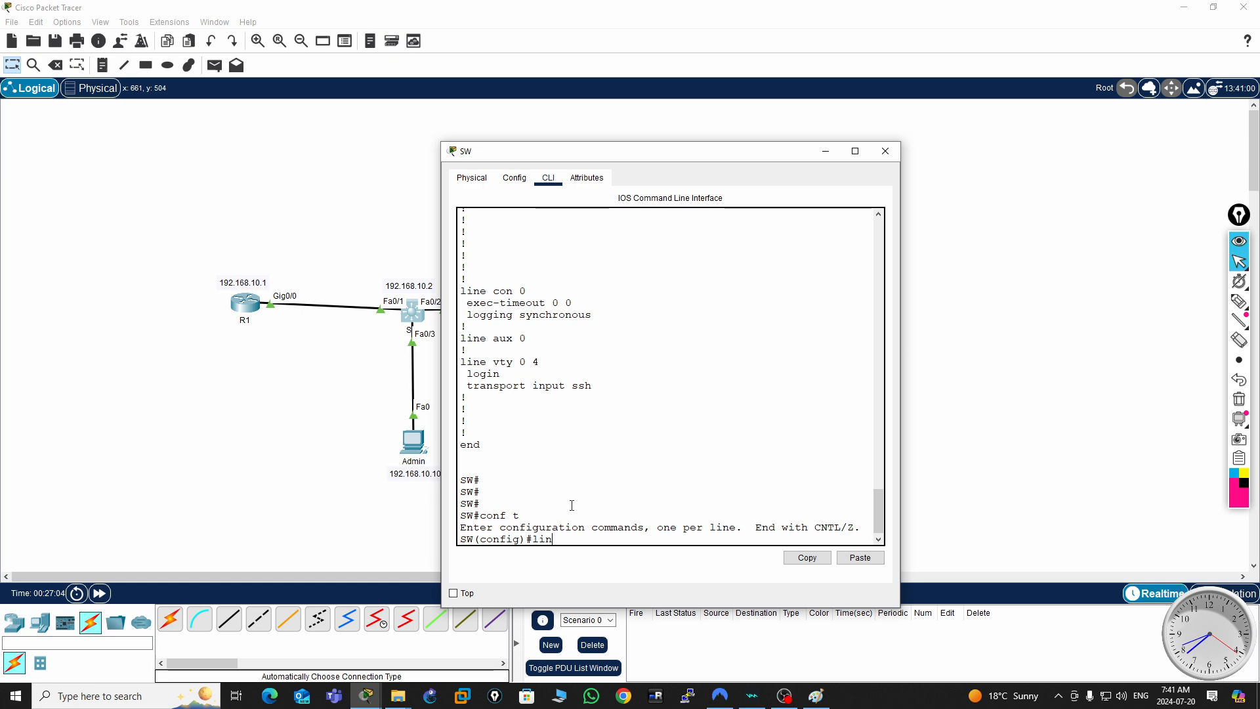
text(e vty)
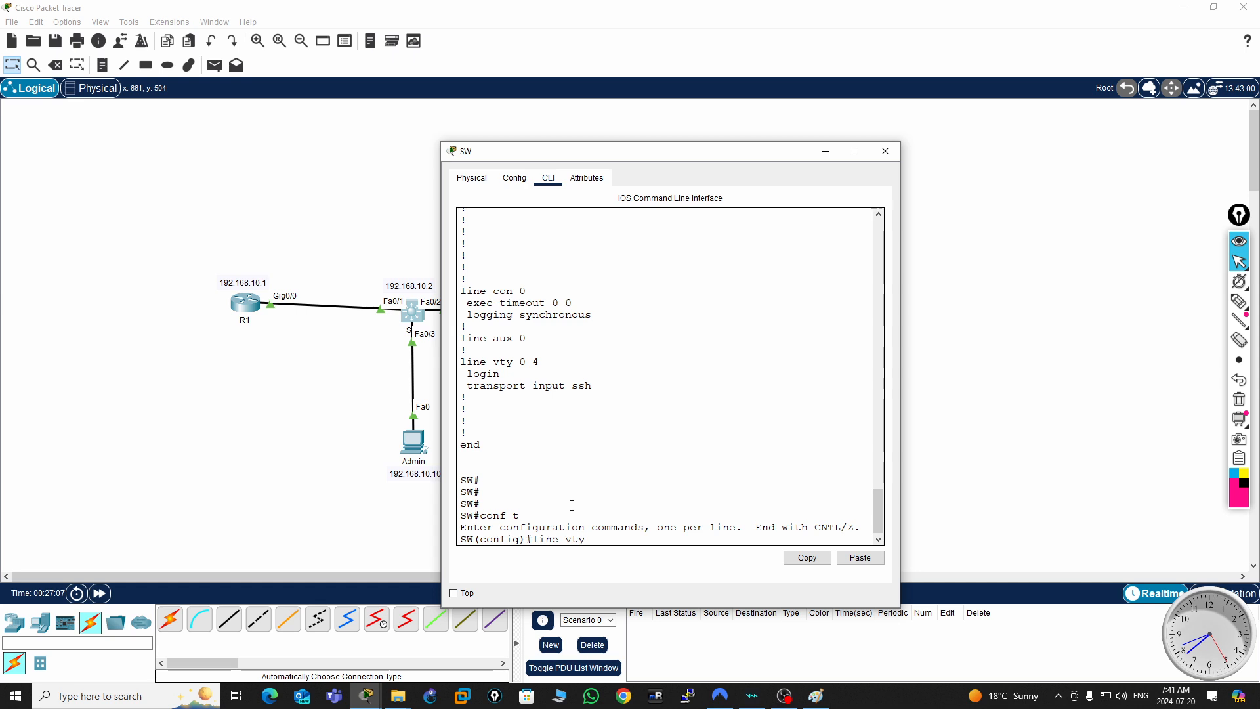
text( 0 4)
key(Return)
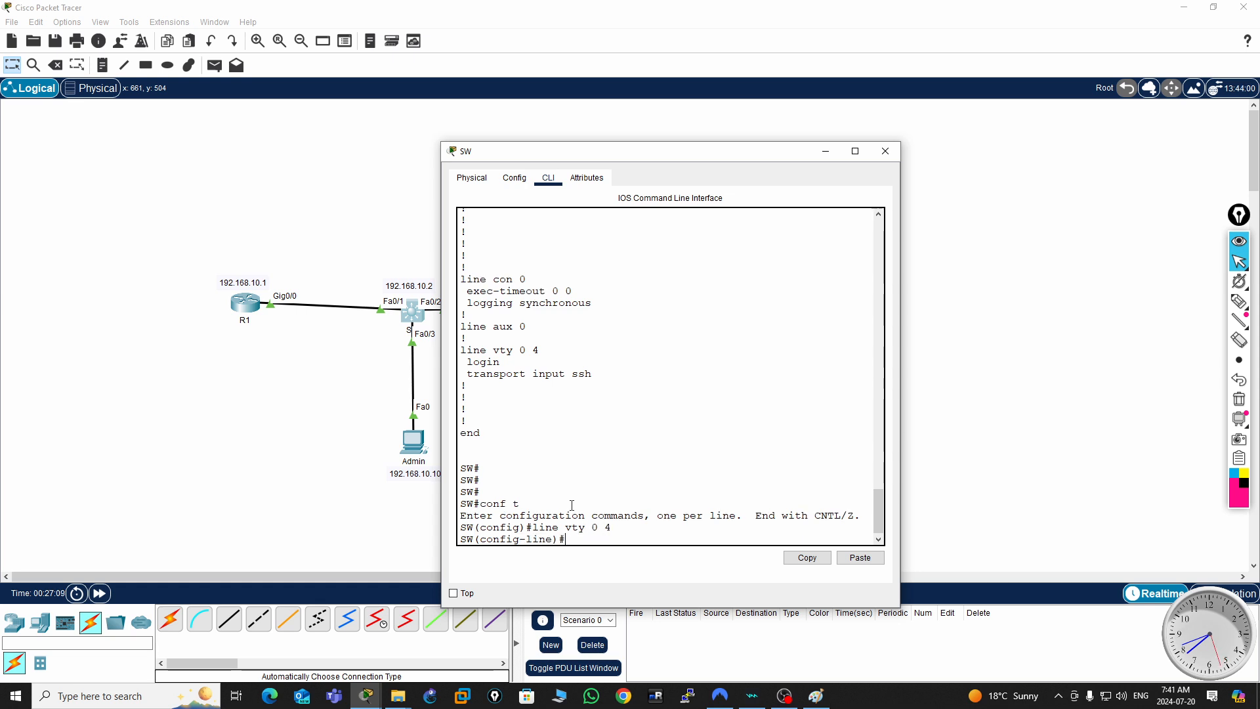
- Set the switch's vty lines 0 4 to authenticate against the local user database with login local
text(login loca)
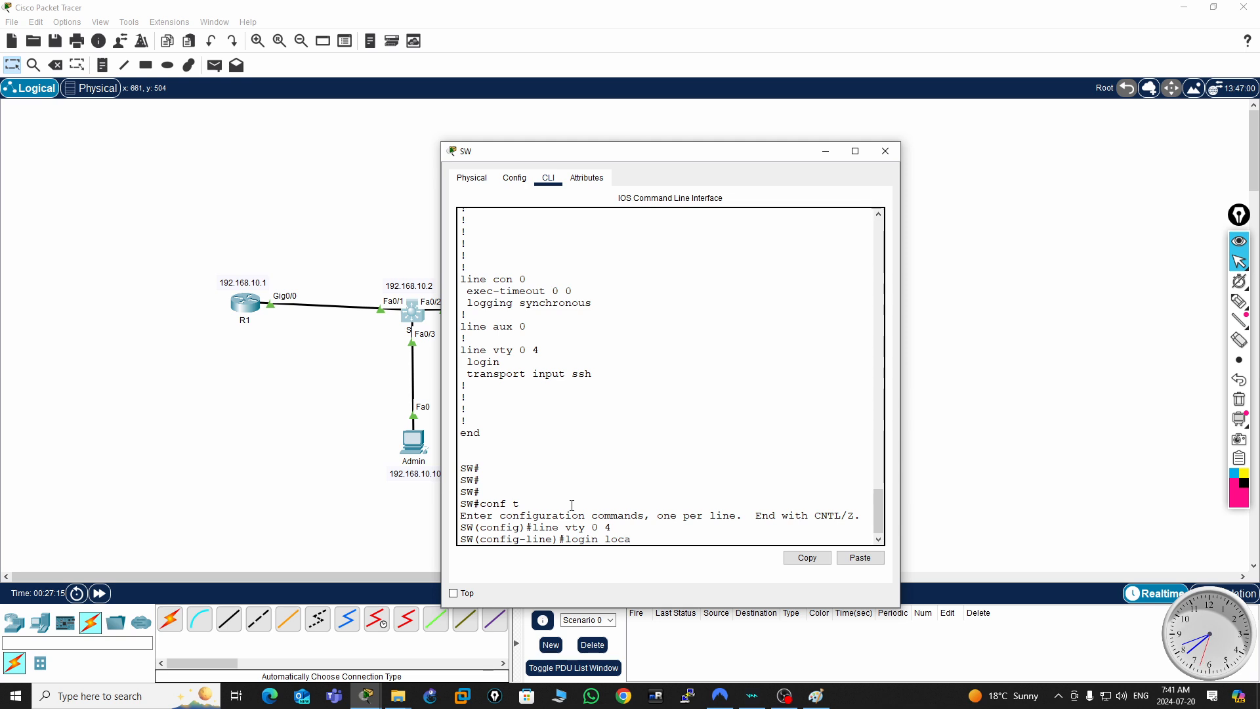
key(Tab)
key(Return)
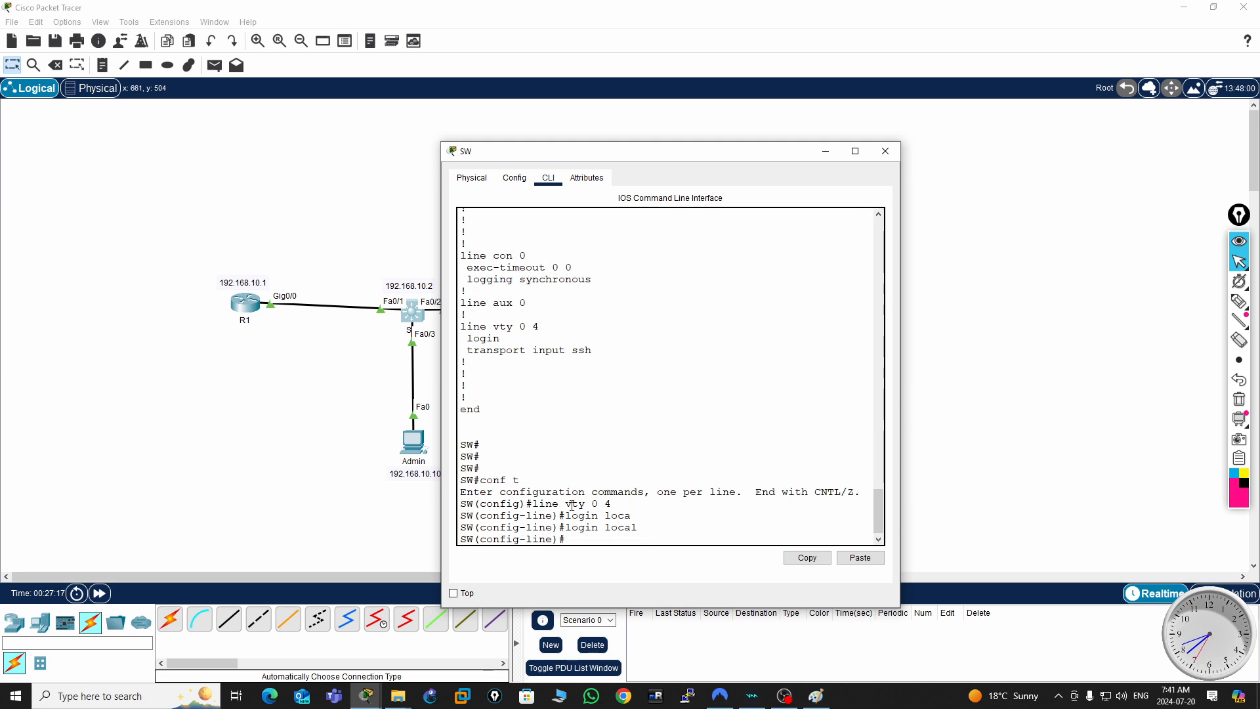
- Leave configuration mode and save the switch's configuration with wr
key(ctrl+z)
text(wr)
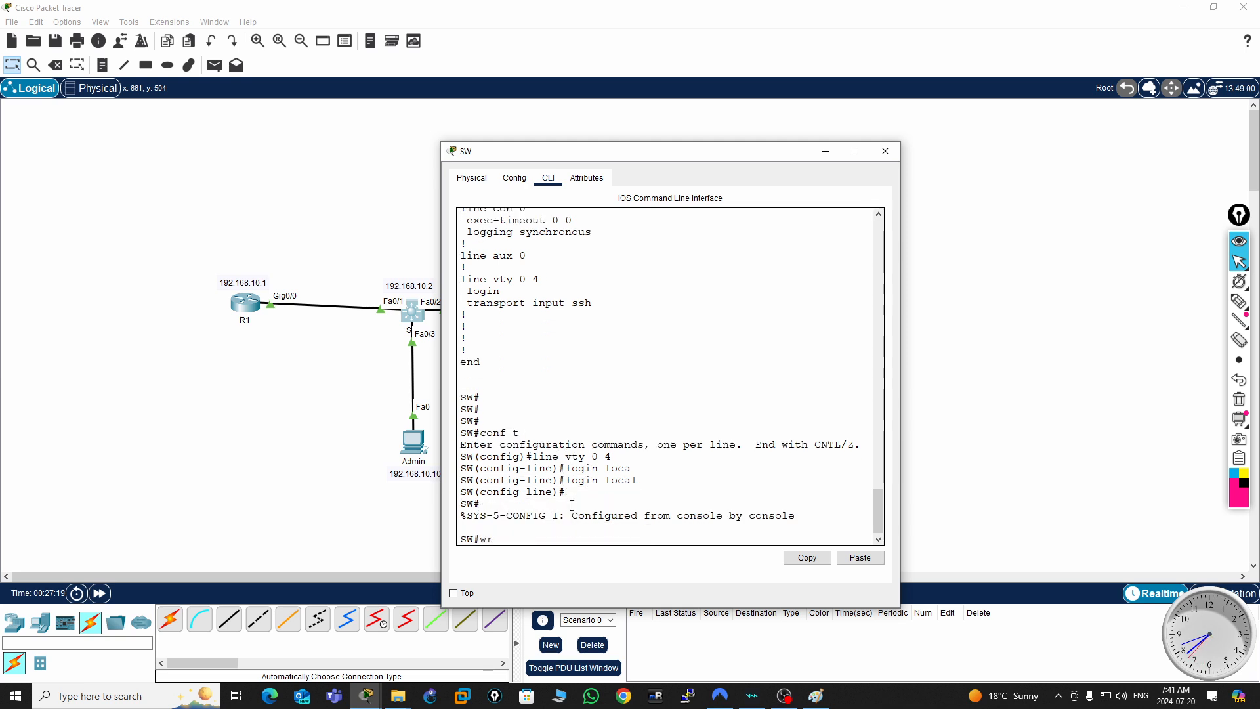
key(Return)
- Display SW's full running configuration with sh run, check the login setting under line vty 0 4, and close the SW window
key(Return)
key(Return)
key(Return)
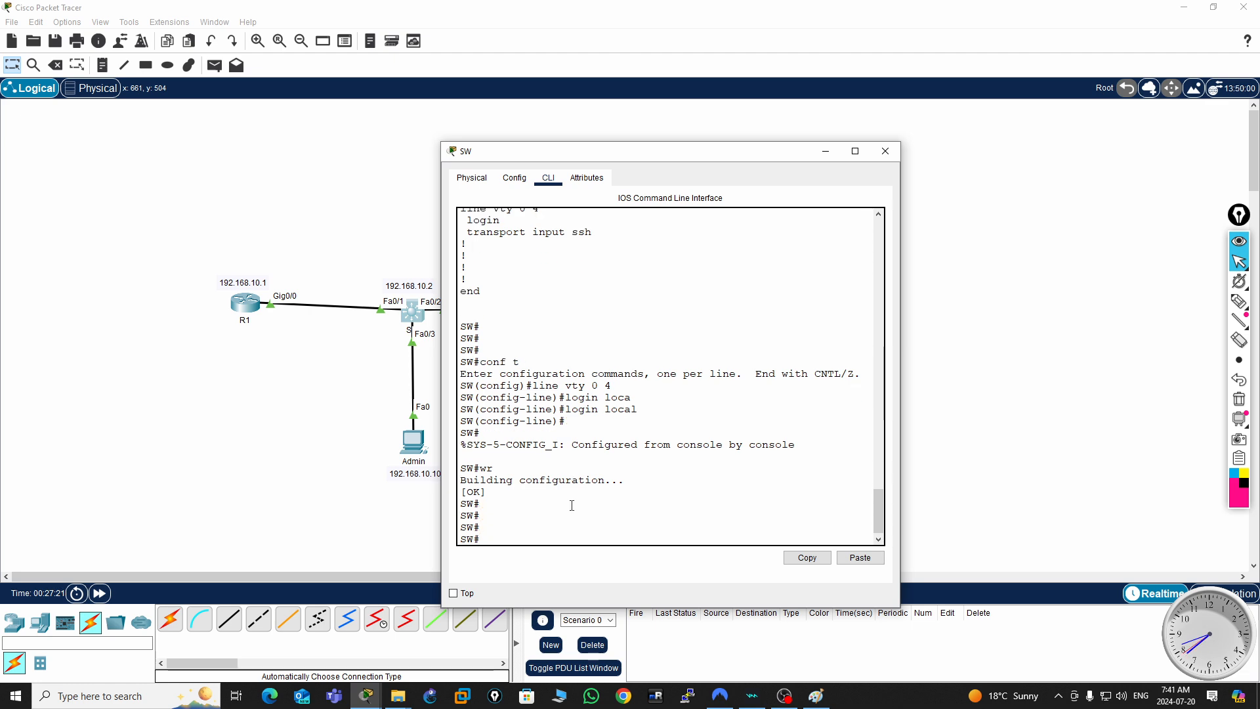
text(sh run)
key(Return)
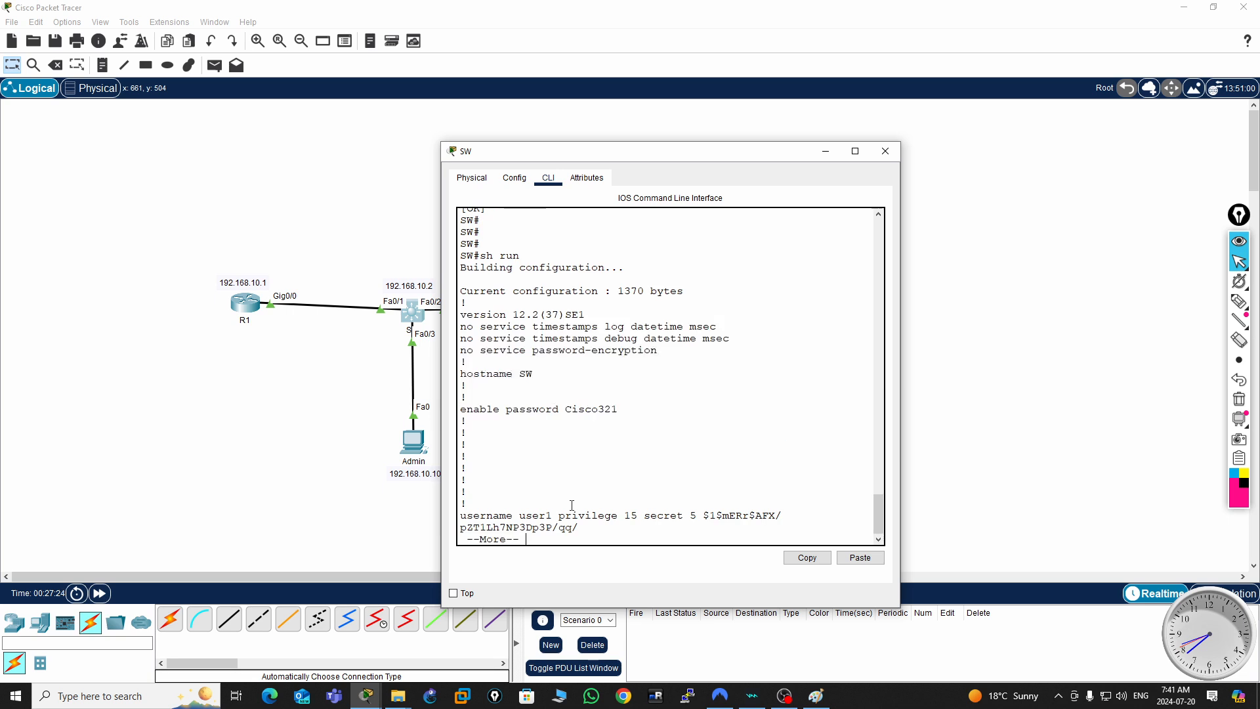
key(space)
key(space)
key(space)
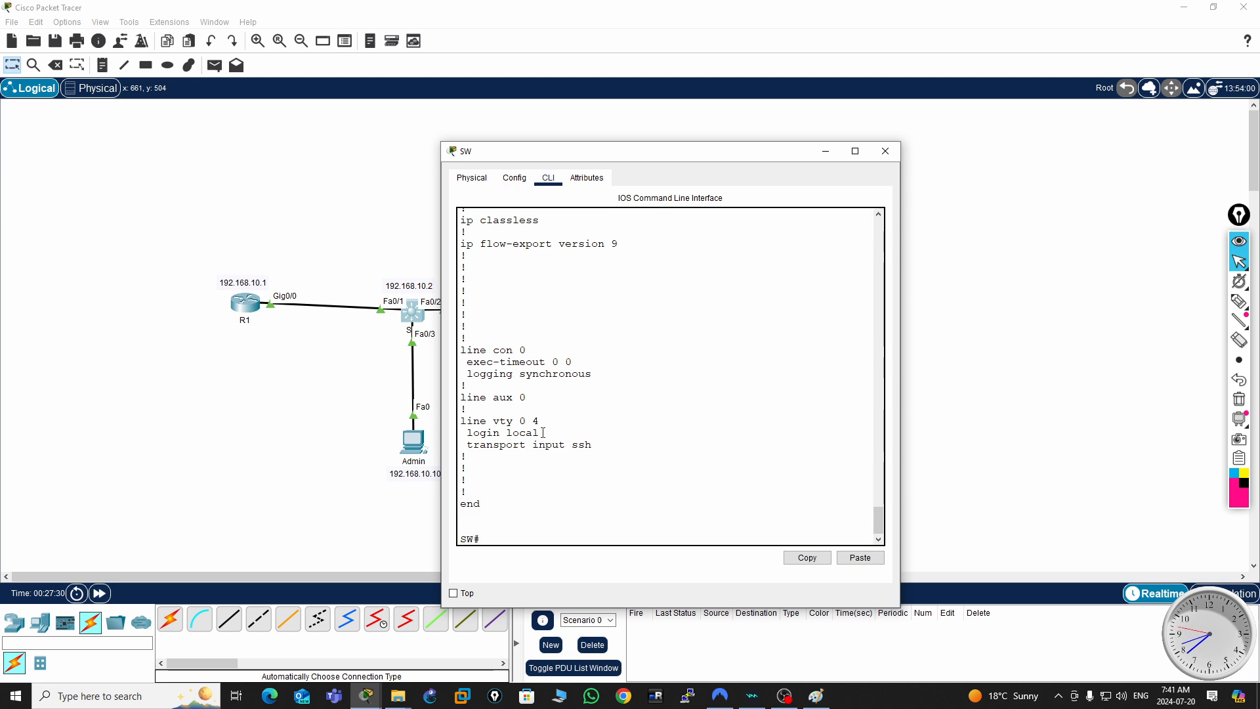
drag(543, 433, 465, 436)
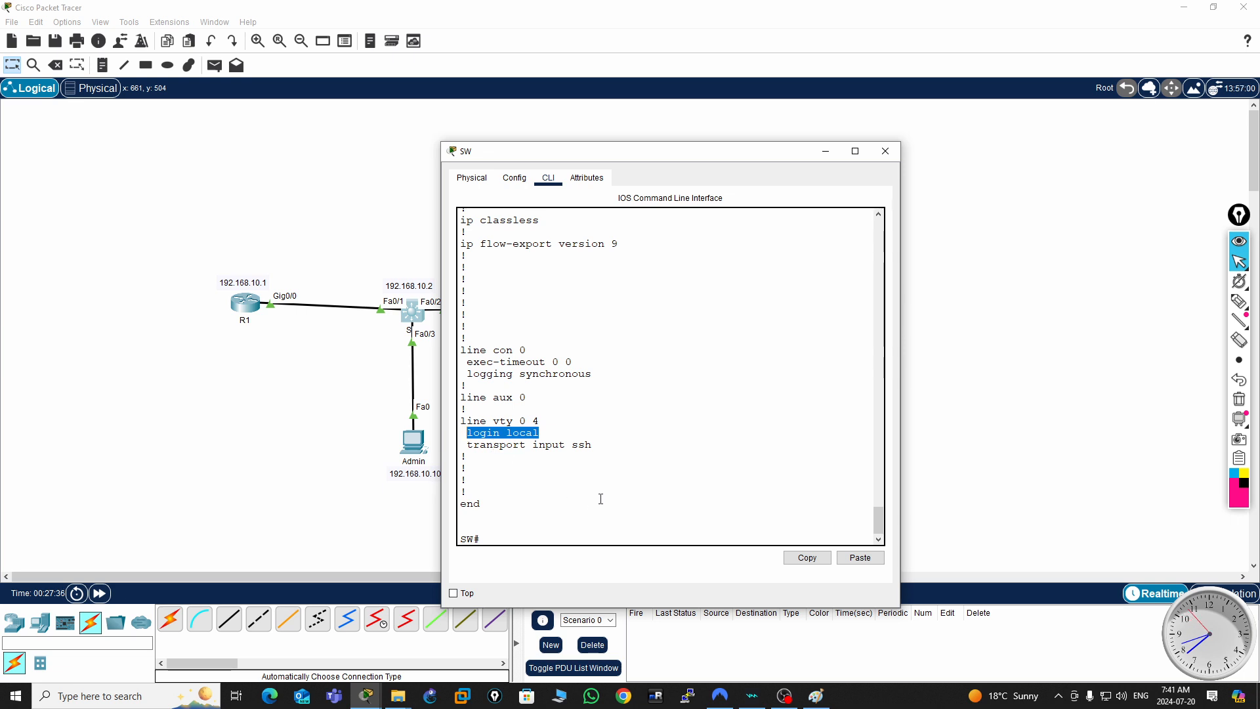
click(891, 156)
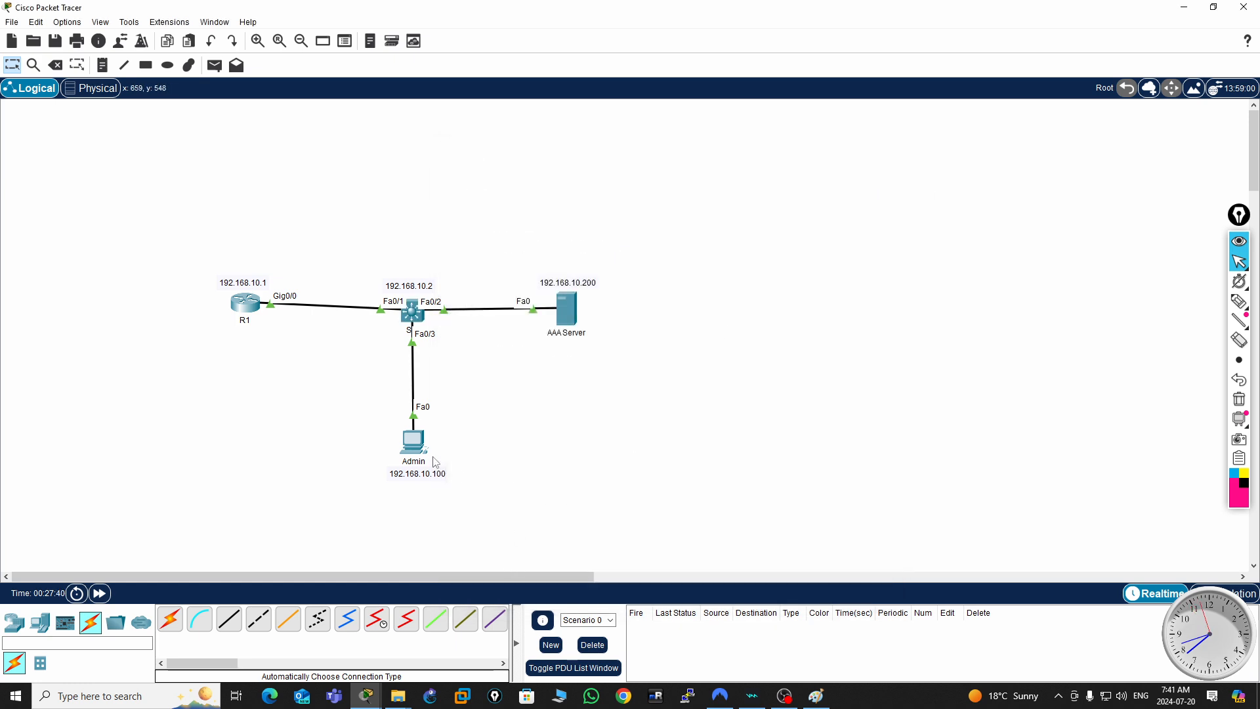
- Open the Telnet / SSH Client on the Admin PC and move its window aside to uncover the topology
click(414, 447)
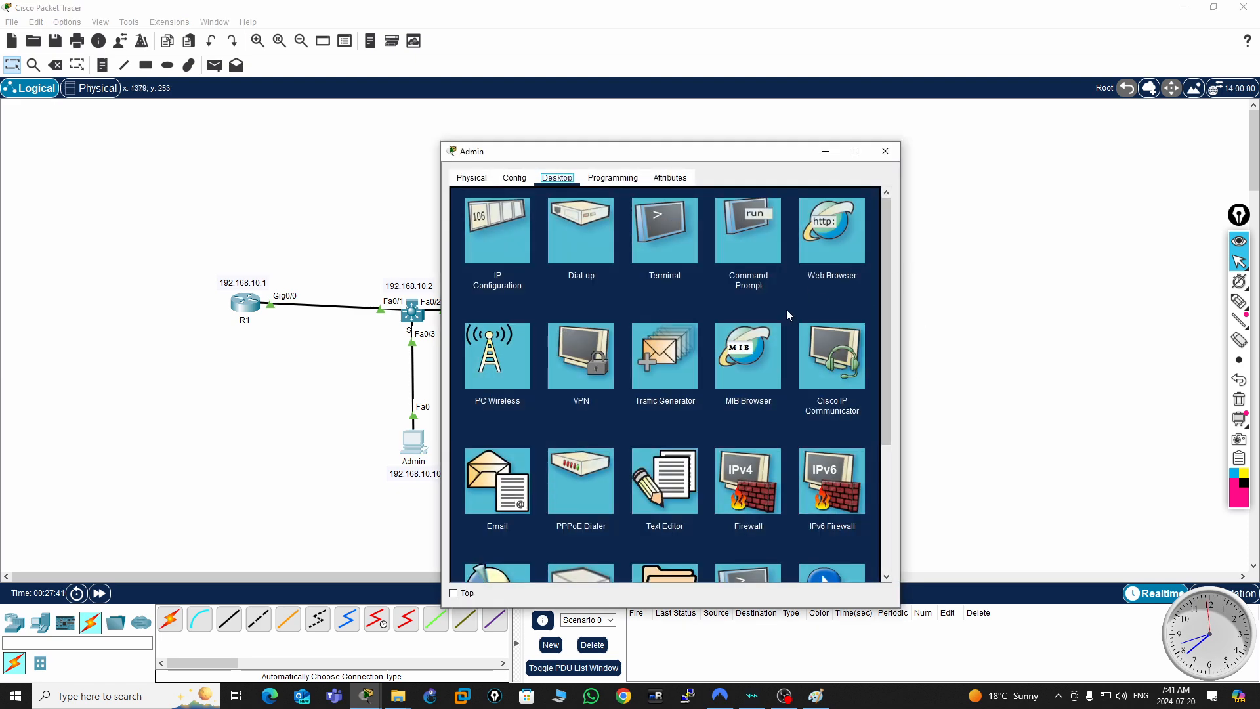
scroll(794, 334, down, 1)
scroll(770, 545, down, 1)
click(745, 475)
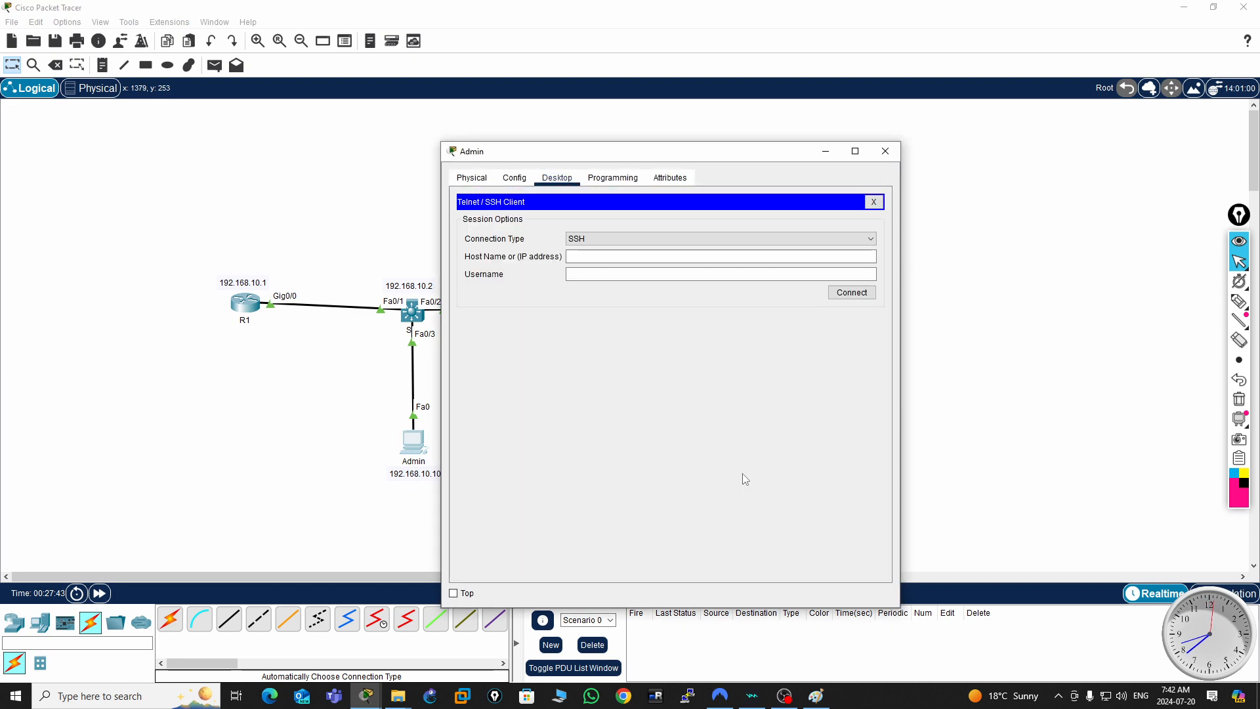
click(598, 260)
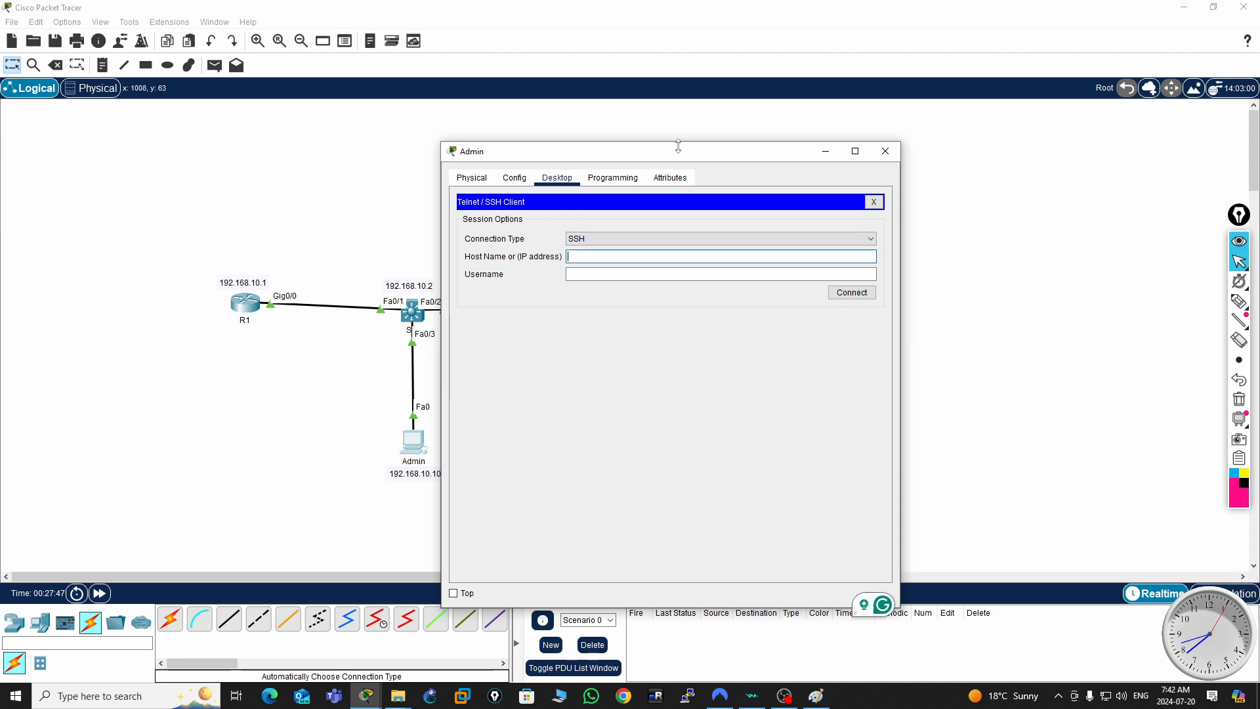
drag(685, 157, 921, 144)
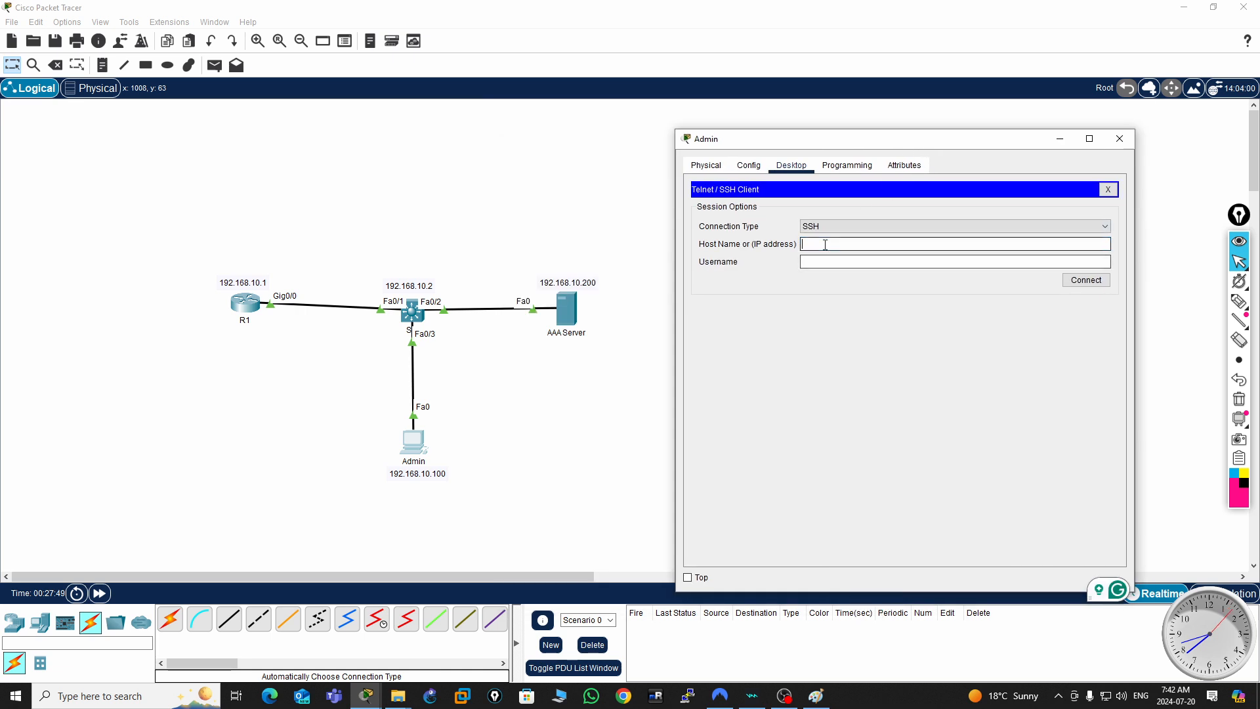
- Connect over SSH to the switch at 192.168.10.2 as user1 and log in with the account password
text(192.1)
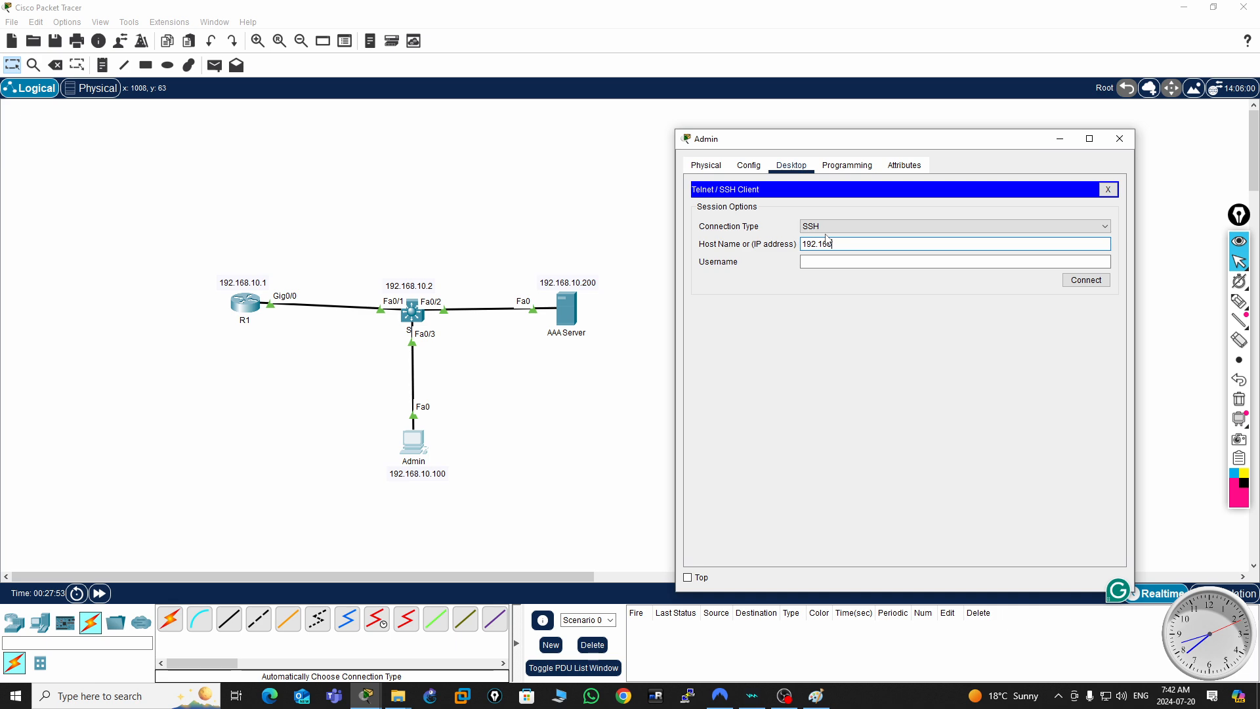
text(68.10.2)
click(822, 262)
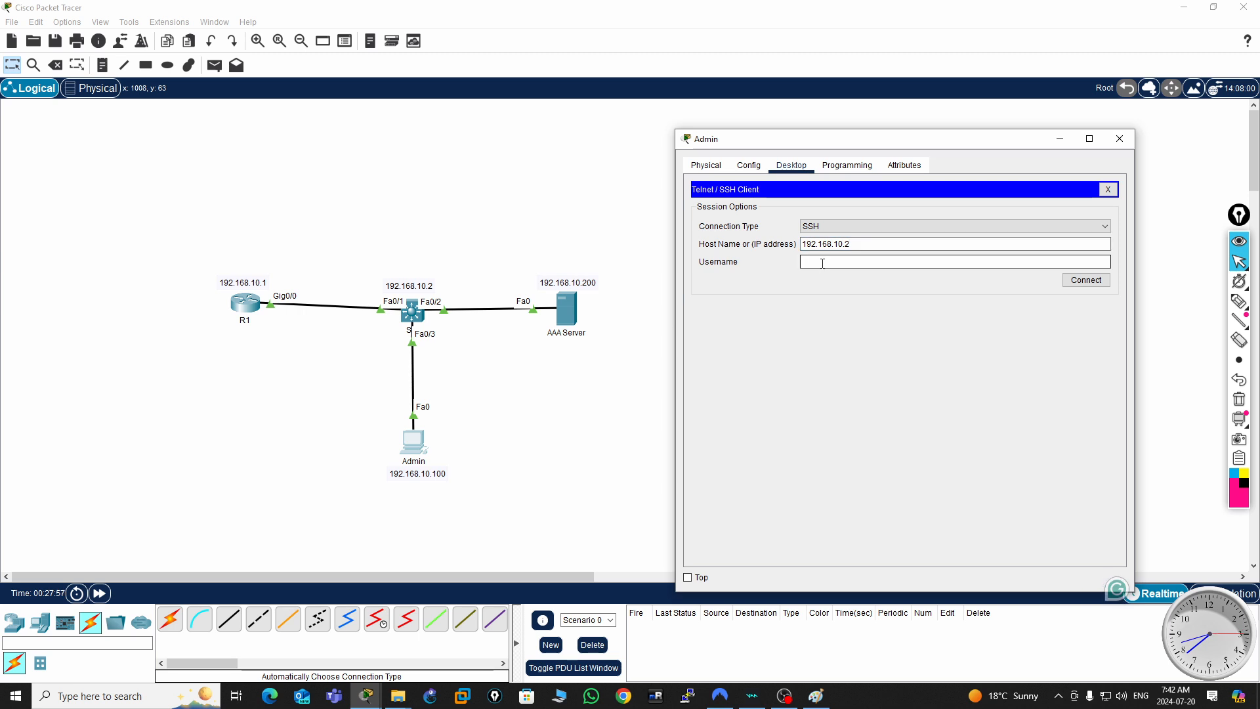
text(user1)
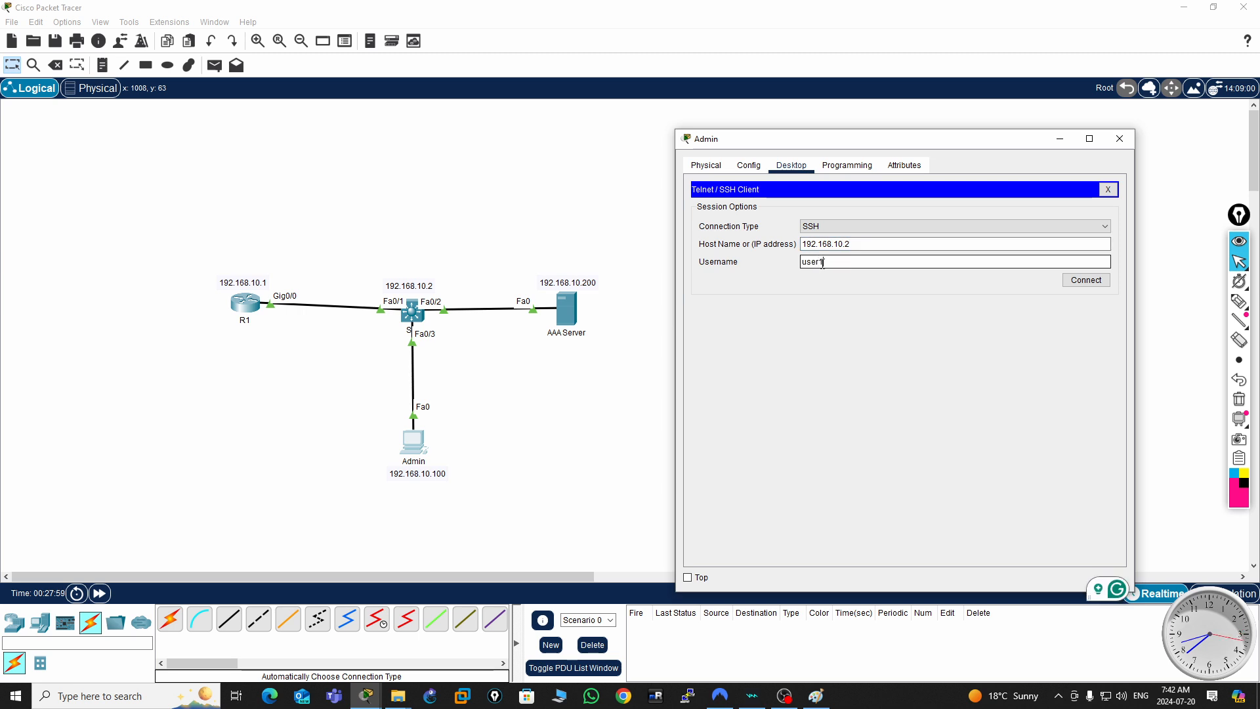
click(1086, 280)
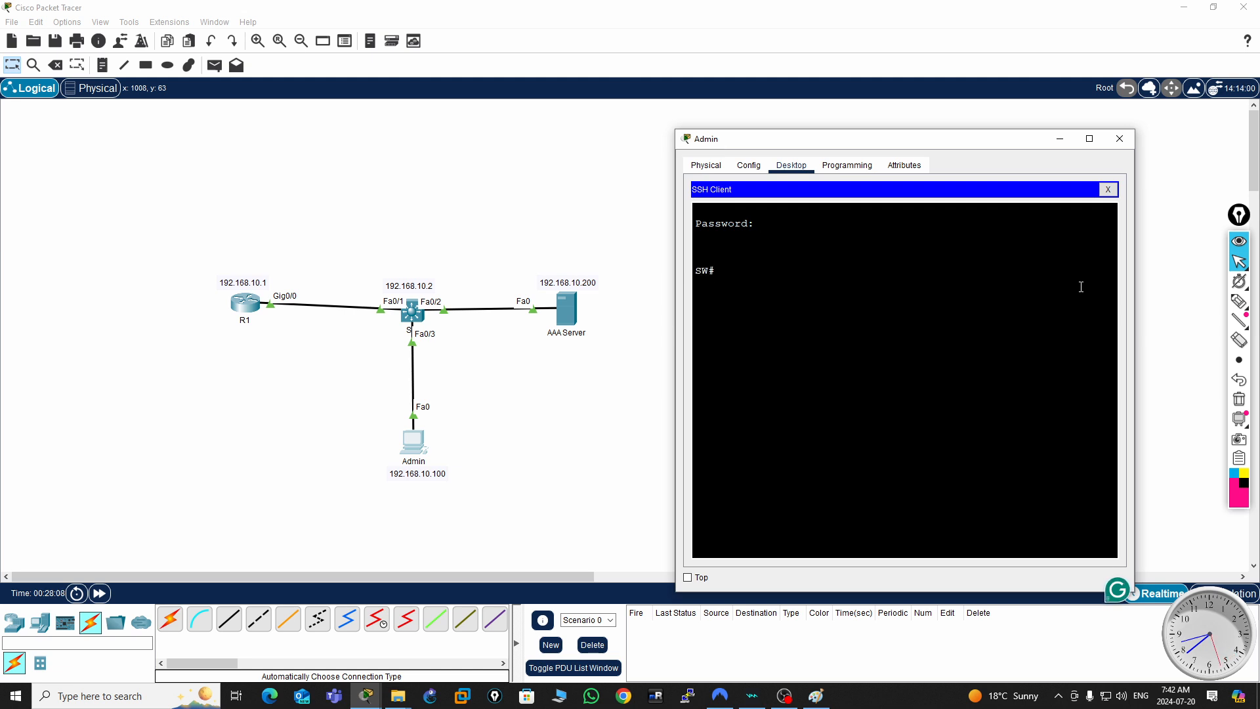
key(Return)
key(Return)
key(Return)
key(Return)
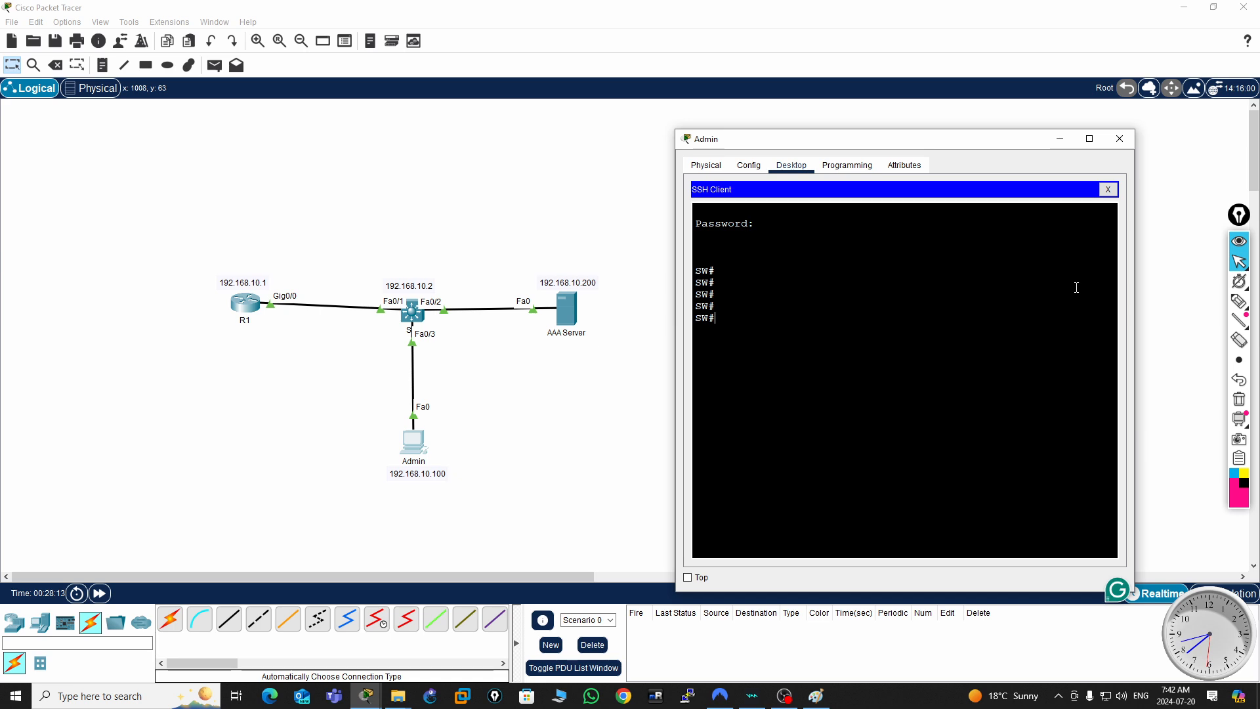
- Terminate the SSH session to the switch and close the Admin PC window
click(1108, 189)
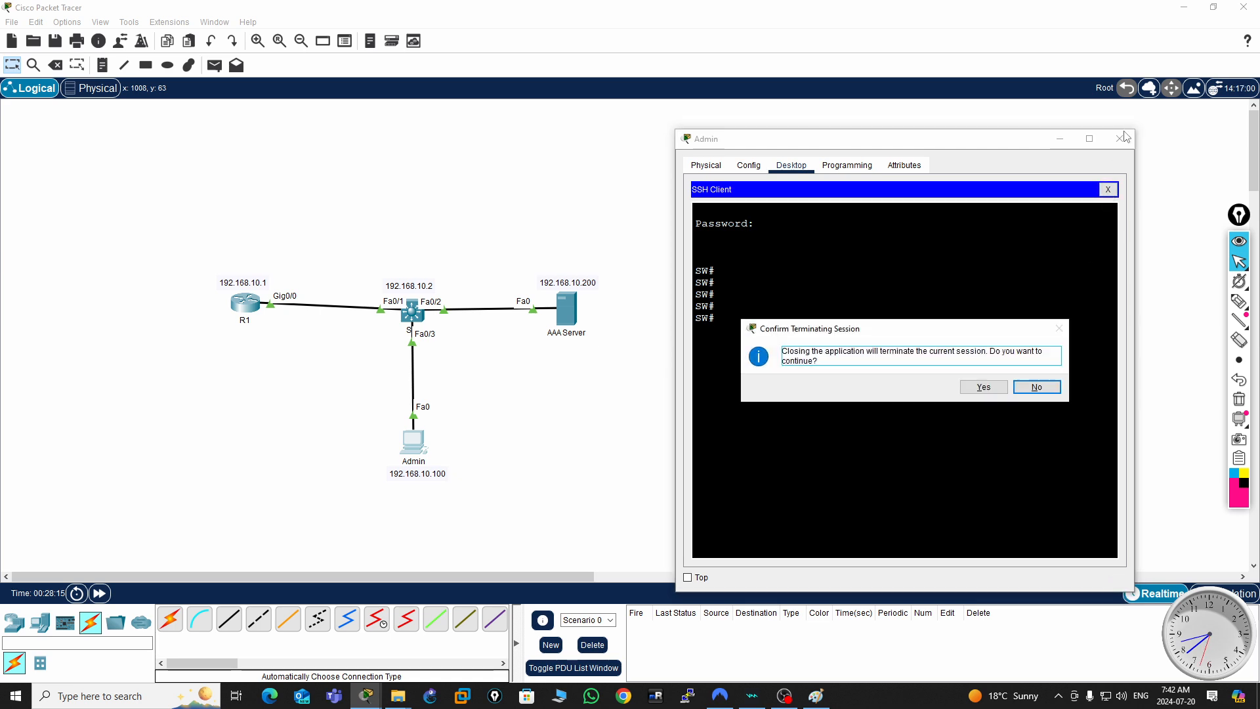
click(985, 395)
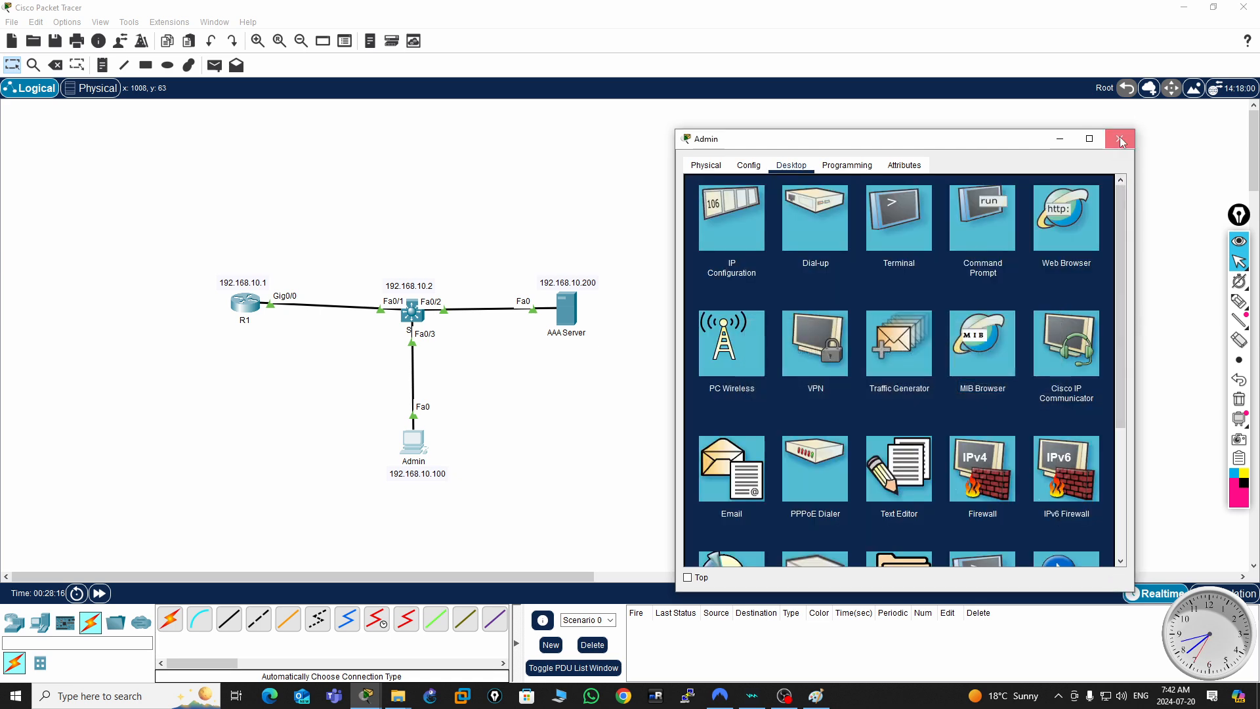
click(1120, 138)
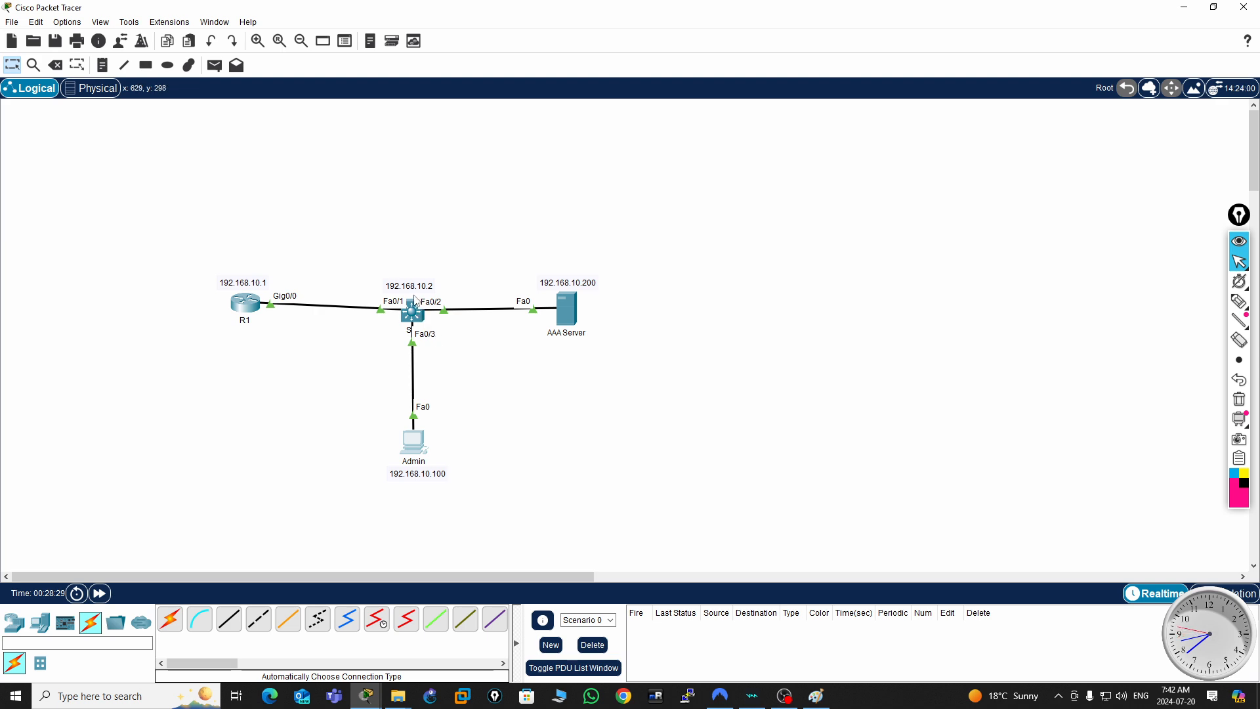
mouse_move(429, 330)
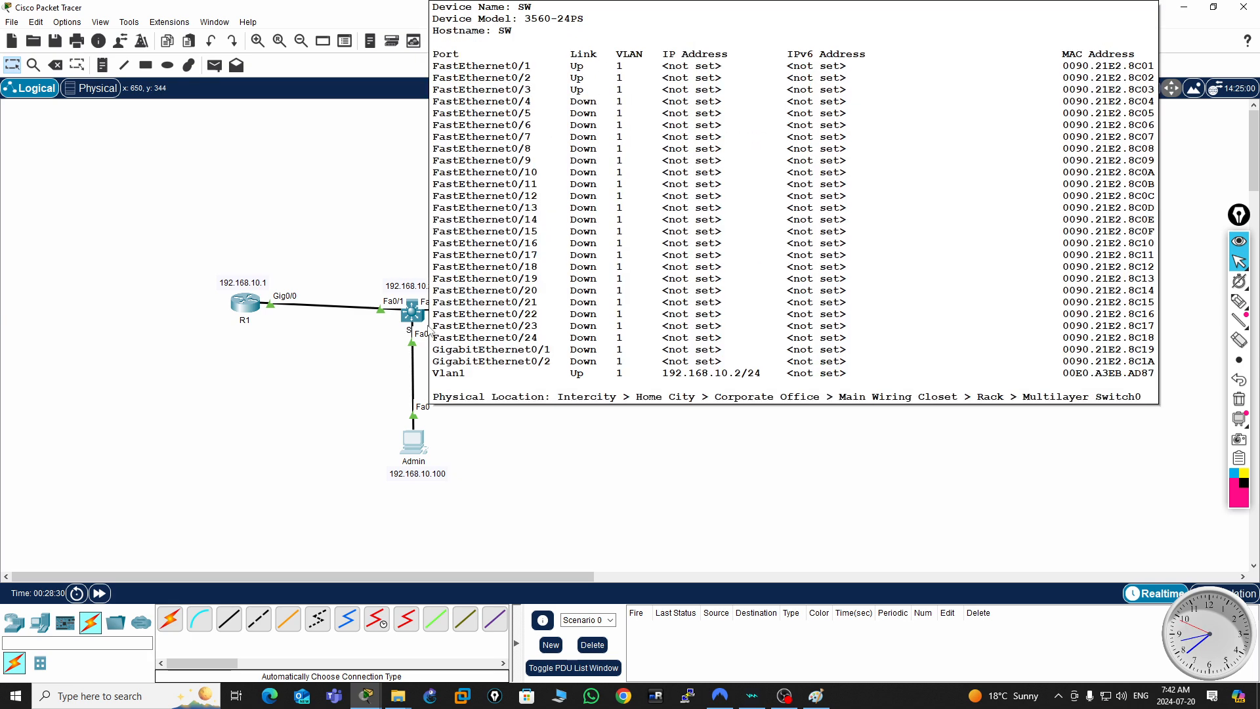
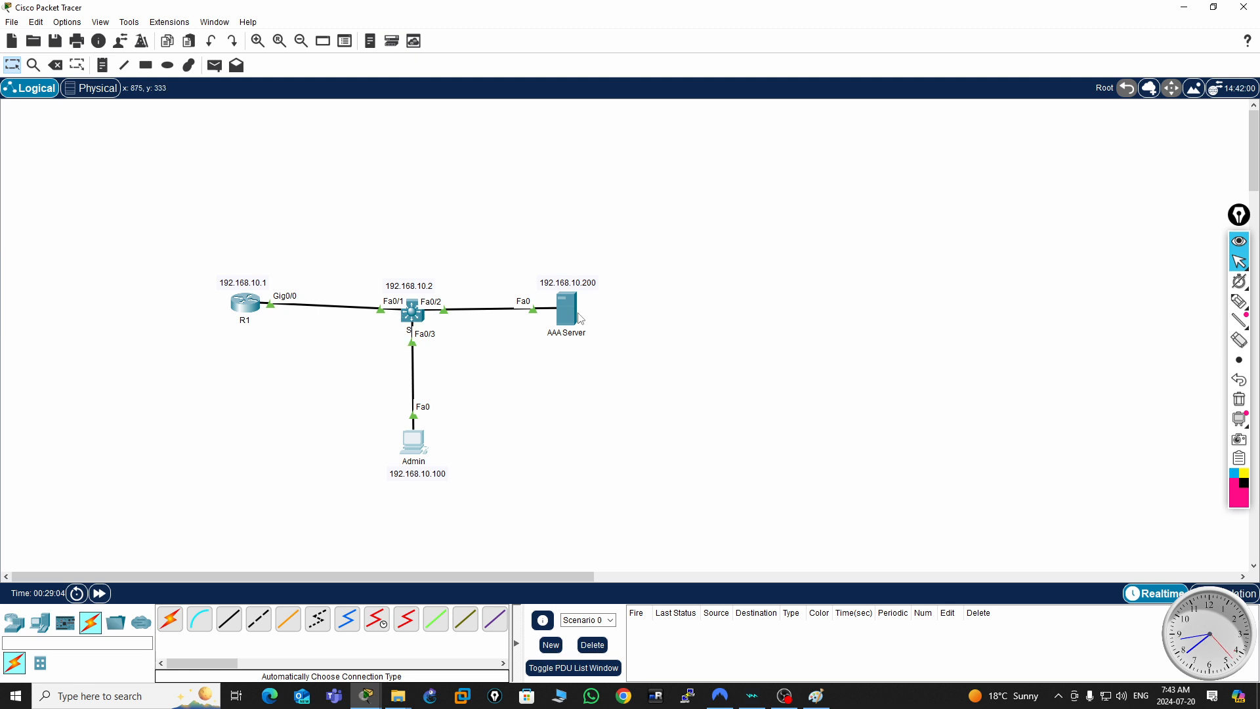
- Open the AAA service settings on the AAA Server and move its window aside to uncover the topology
mouse_move(568, 315)
click(570, 319)
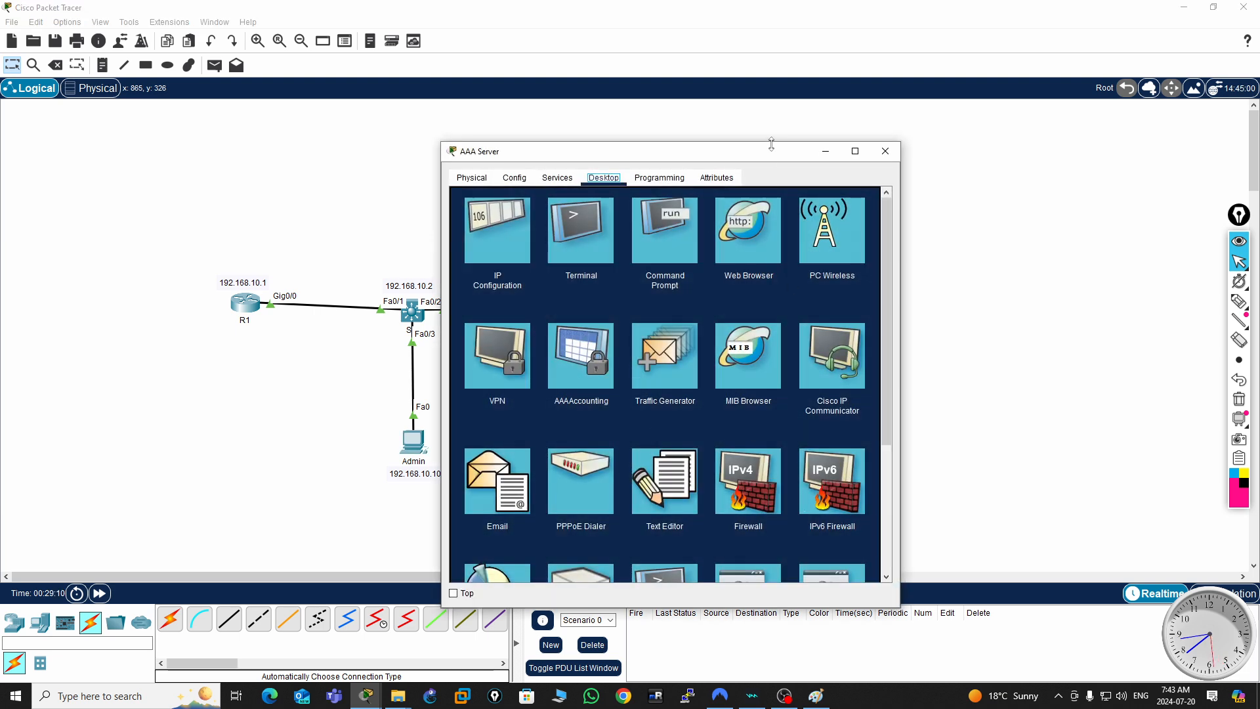
drag(743, 161, 973, 139)
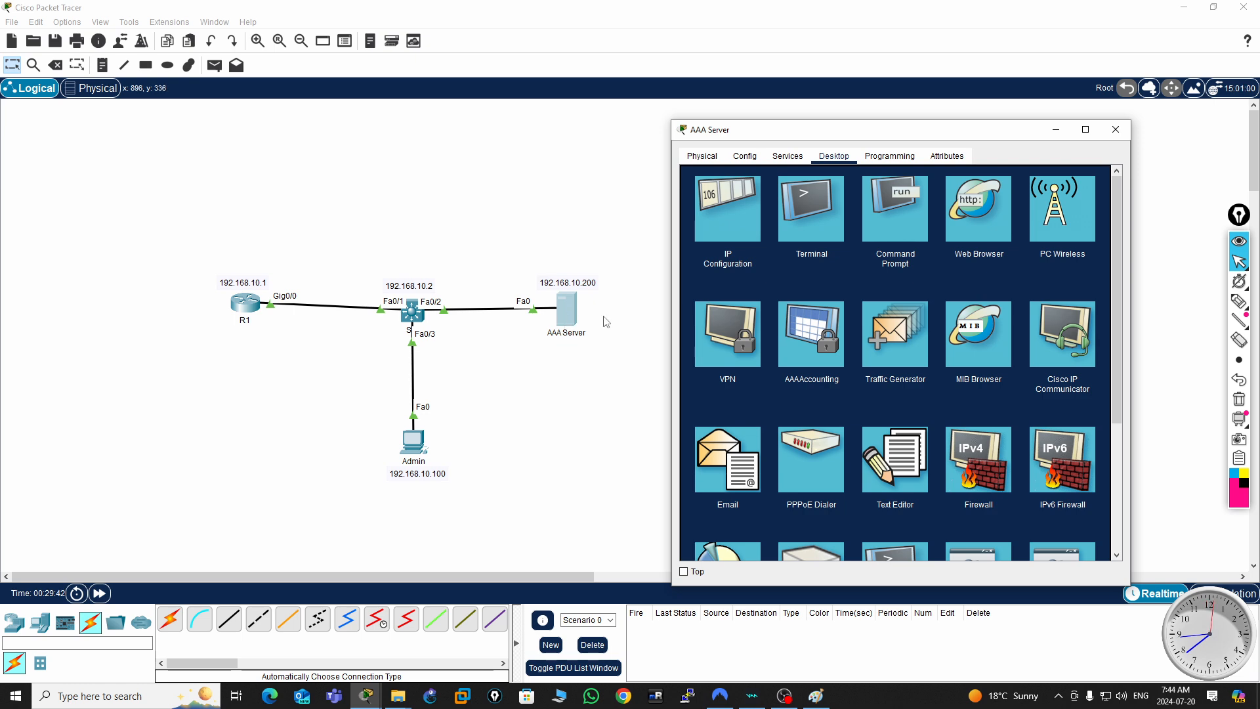
click(787, 157)
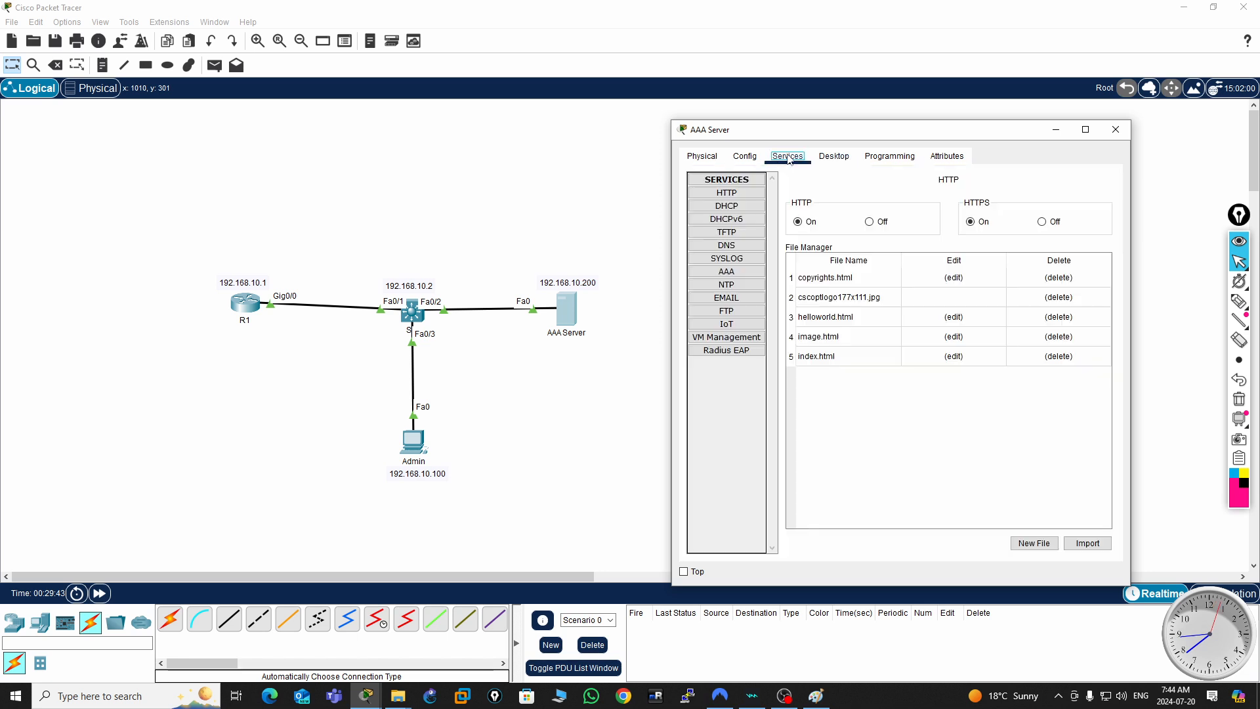
click(726, 271)
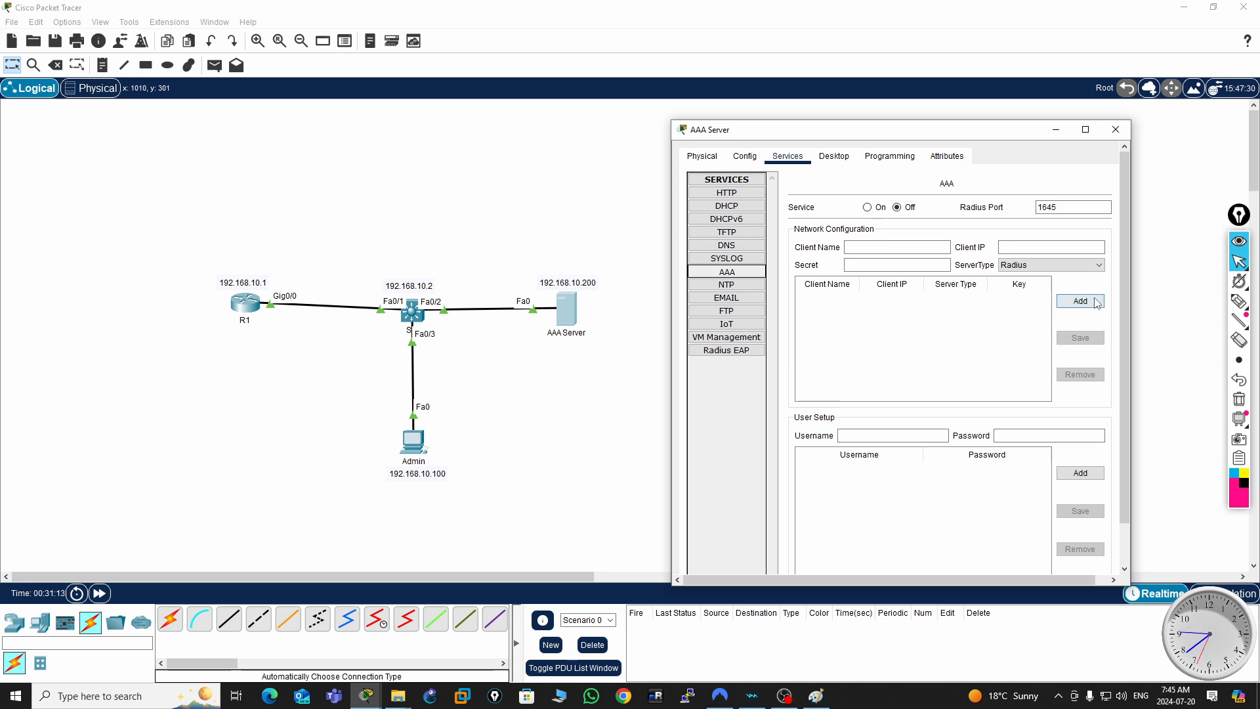
mouse_move(1238, 320)
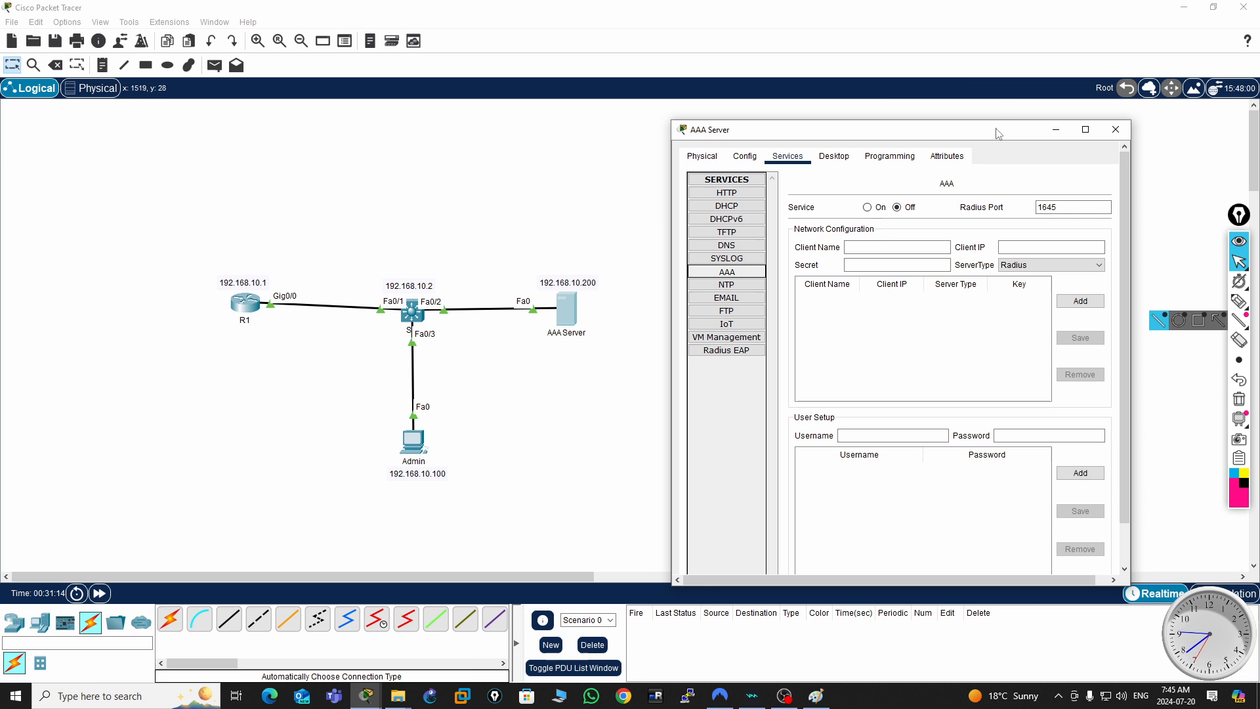
drag(1004, 135, 1057, 124)
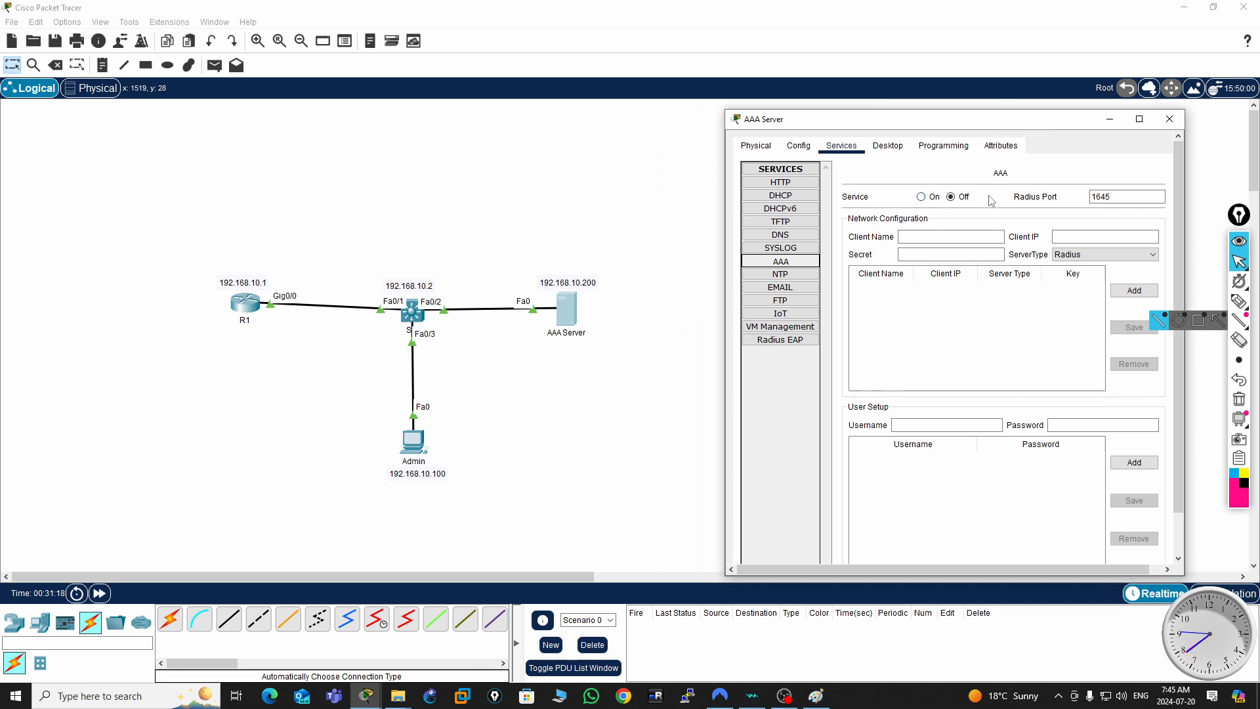
- Add R1 as a Tacacs client with IP 192.168.10.1 and the shared secret in the AAA network configuration
click(912, 236)
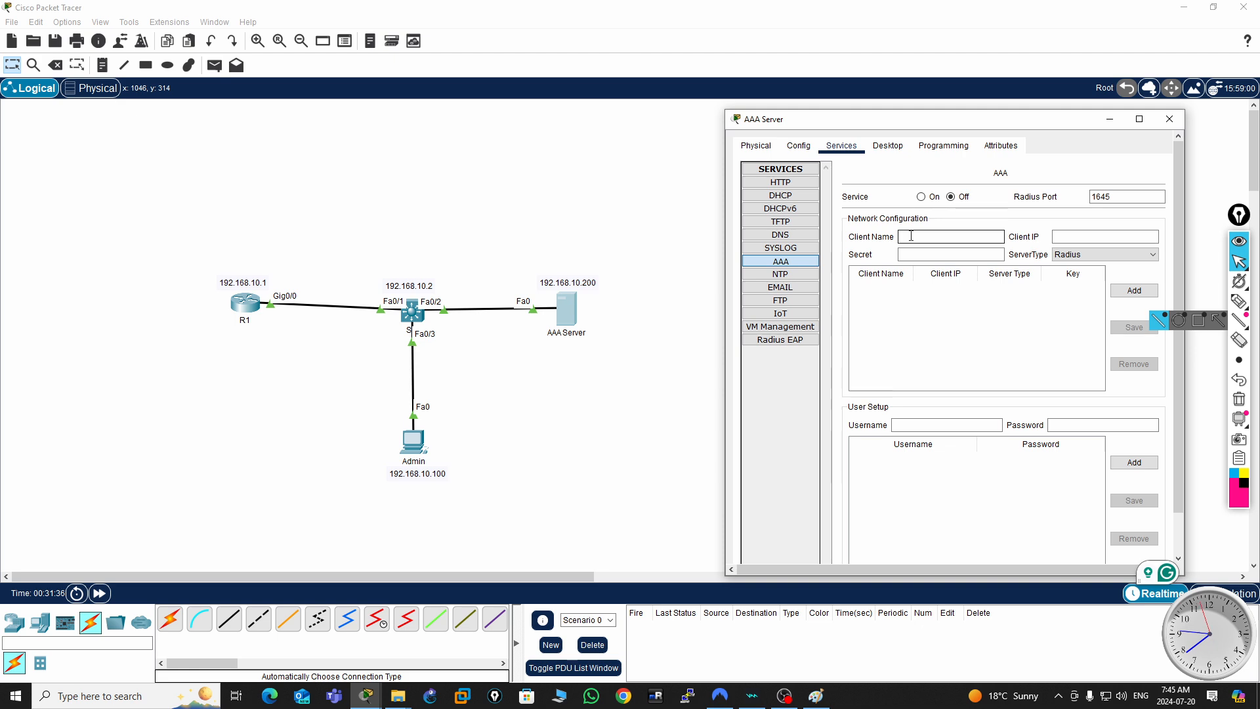
text(R1)
click(1081, 237)
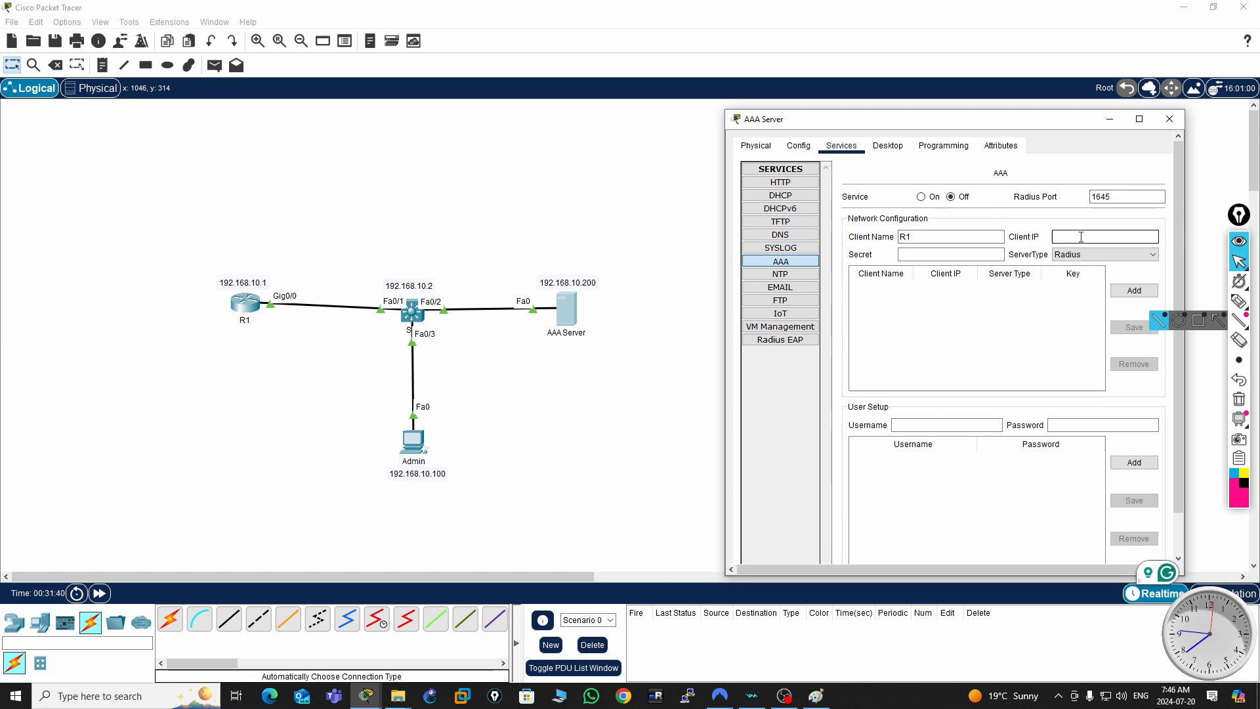
text(192.168.10.1)
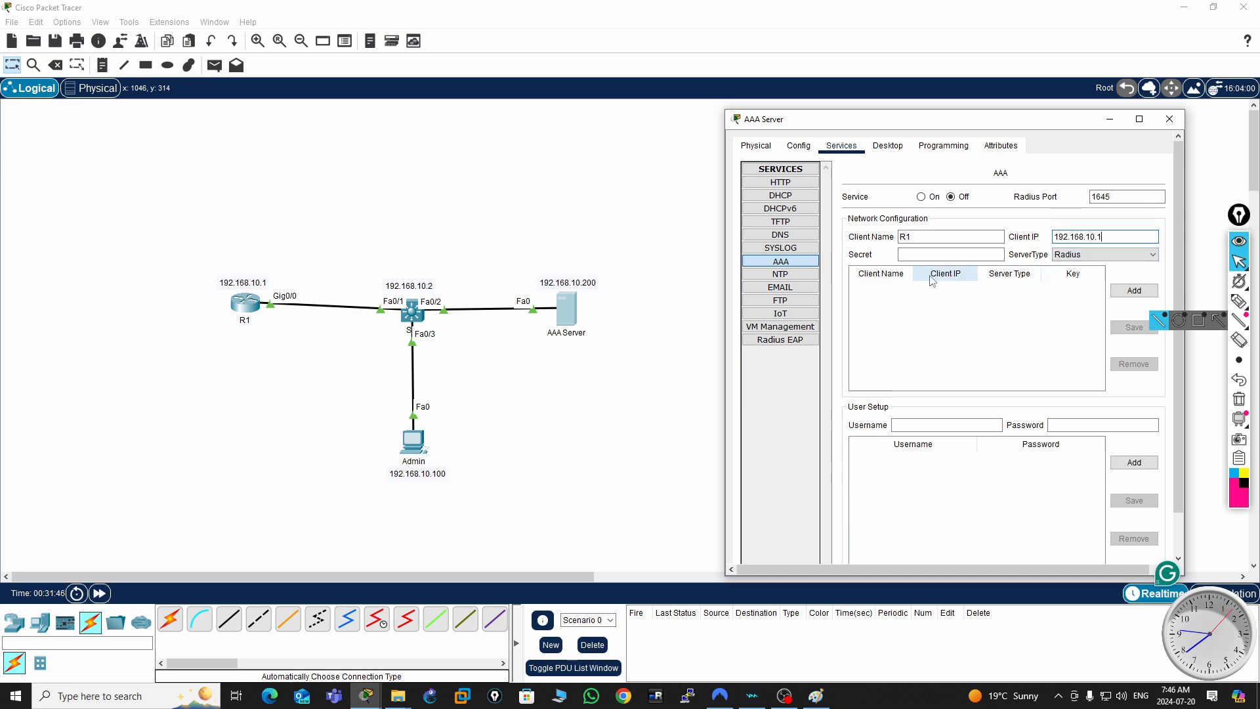
click(924, 255)
click(924, 256)
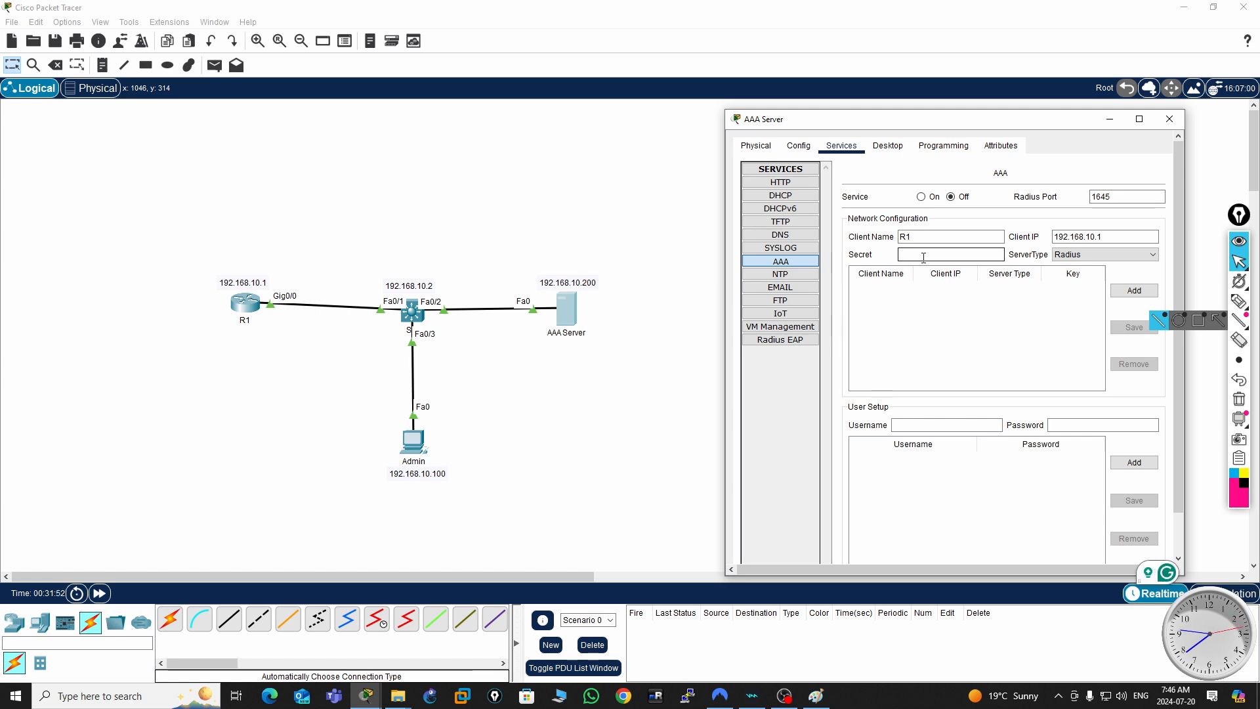
text(Key123)
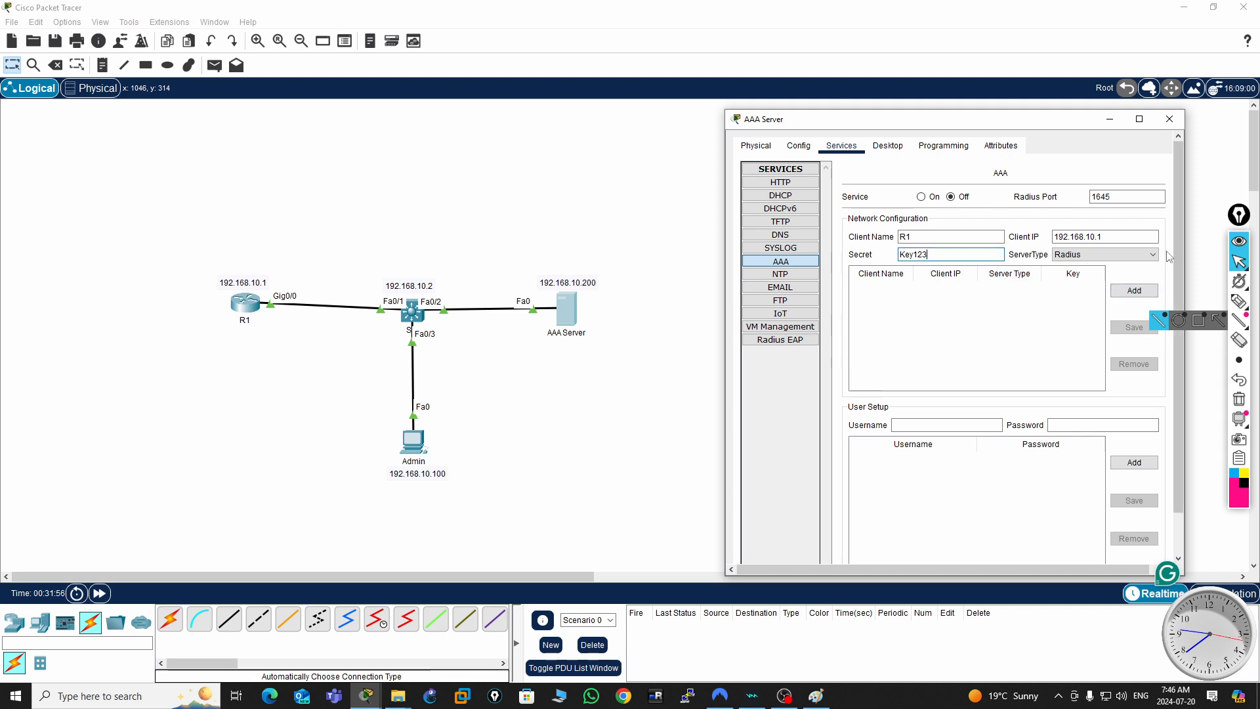
click(1156, 258)
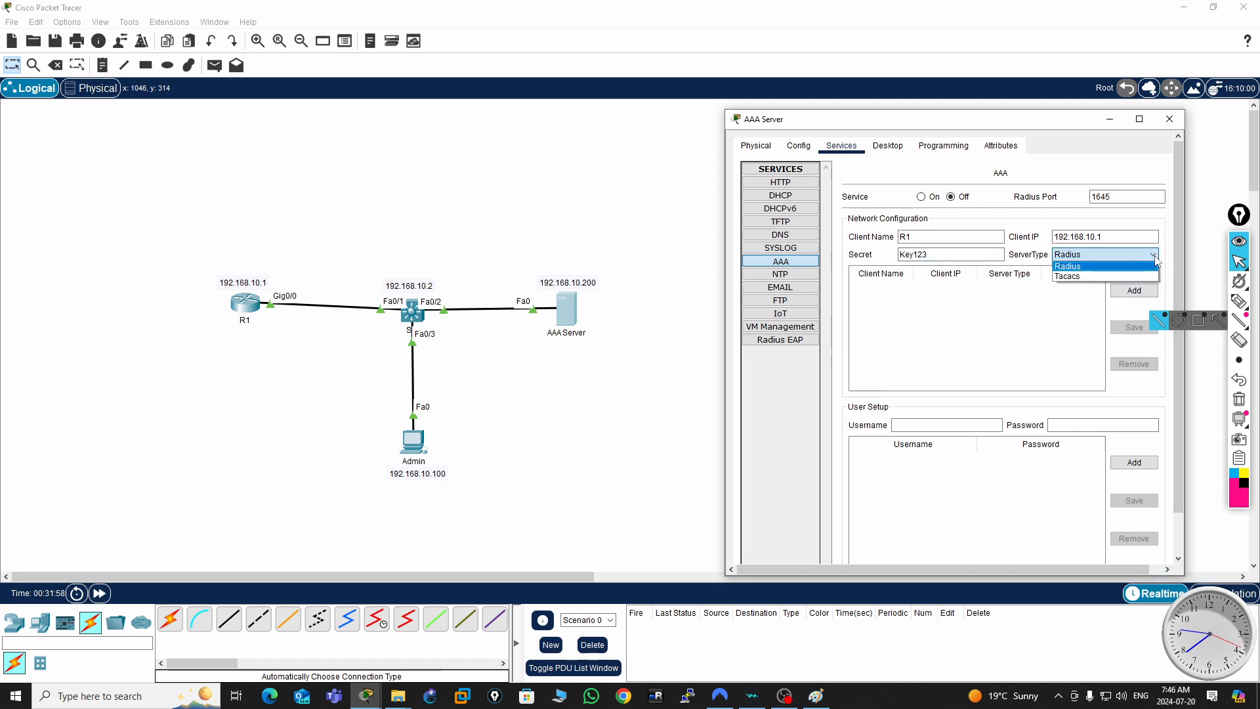
click(1076, 276)
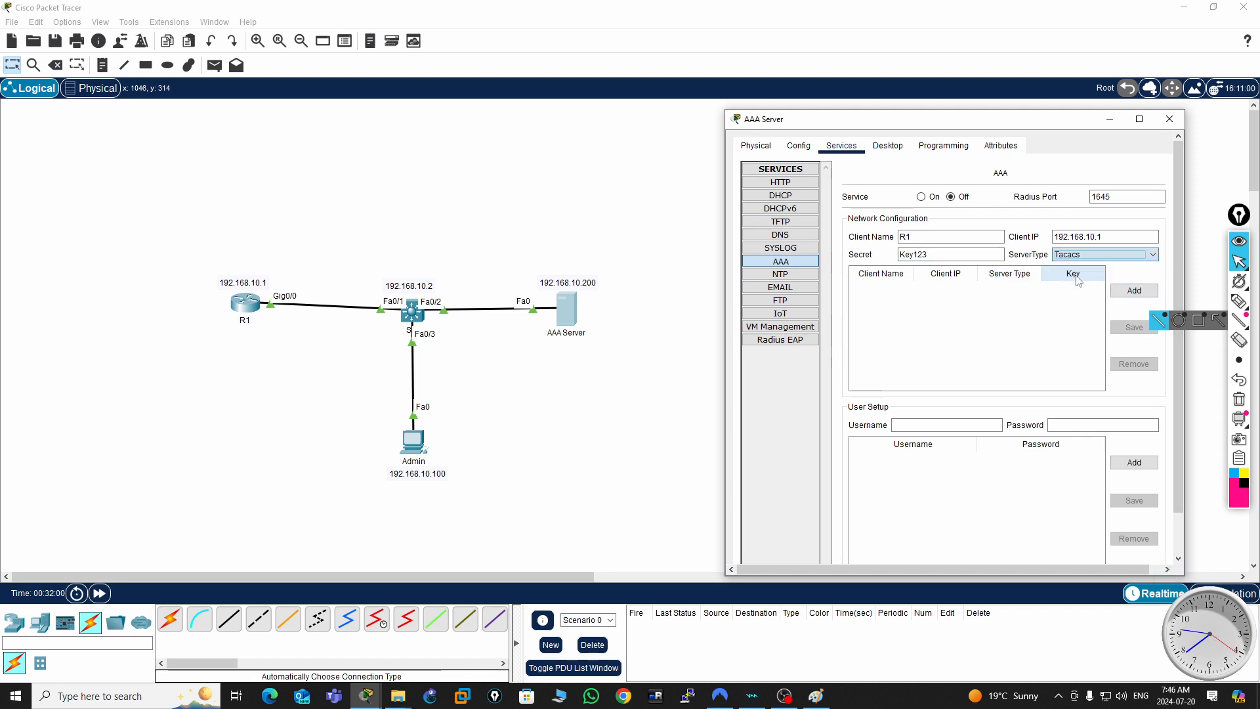
click(1134, 290)
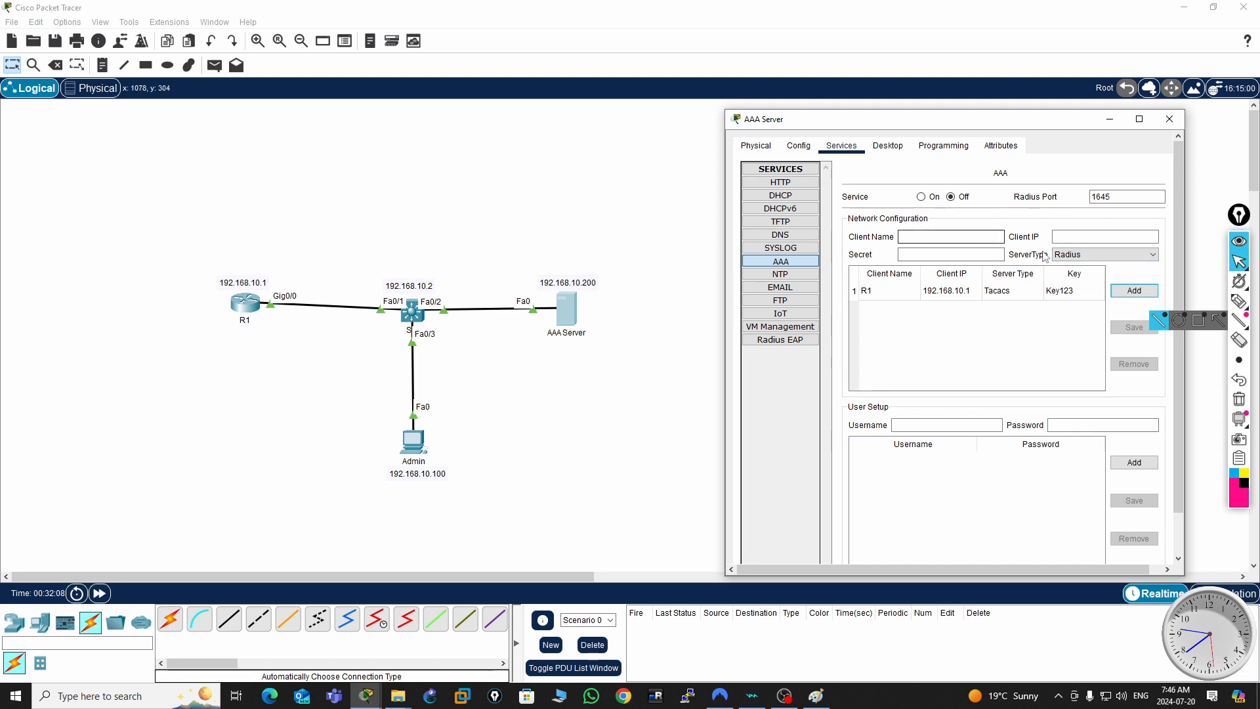
- Add SW as a Radius client with IP 192.168.10.2 and the shared secret in the AAA network configuration
click(912, 235)
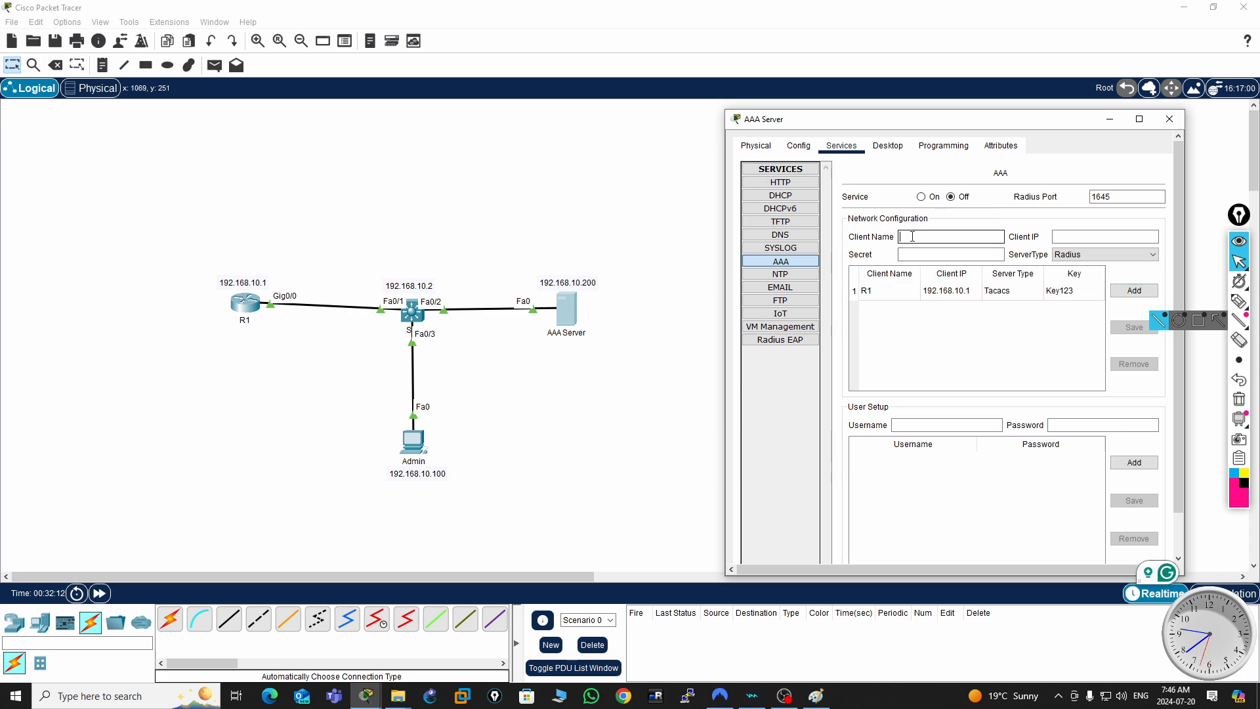
text(SW)
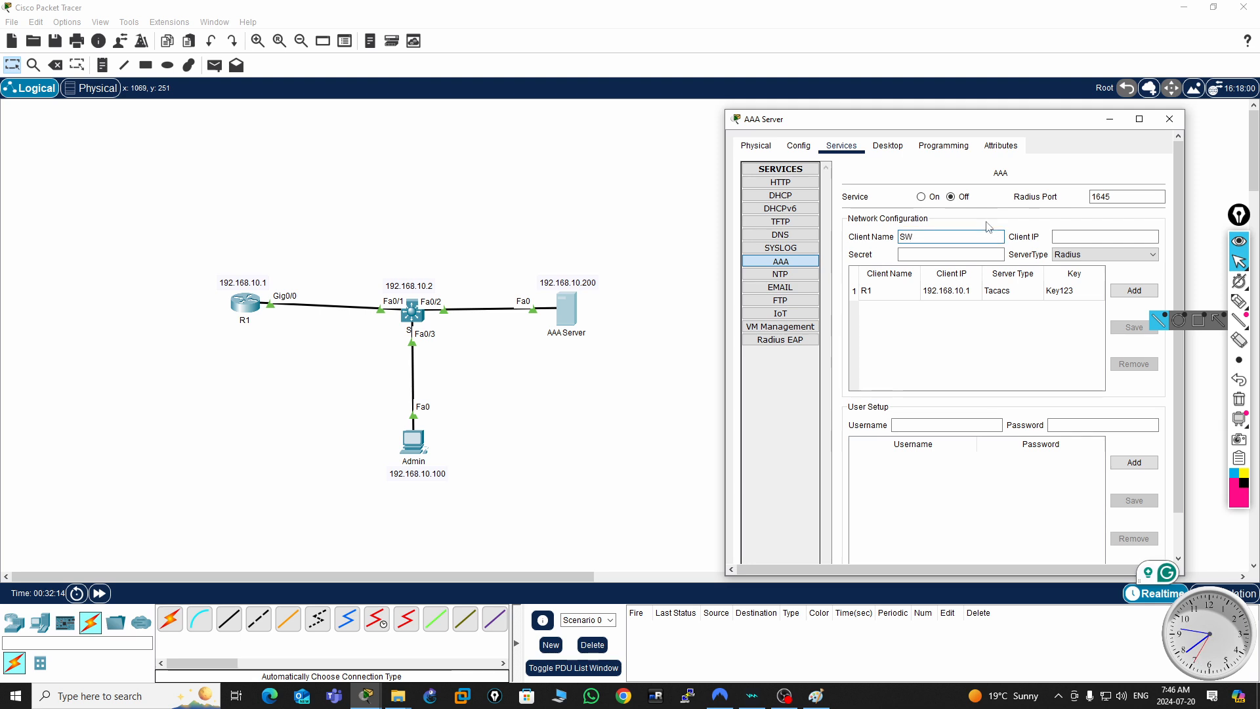
click(1071, 238)
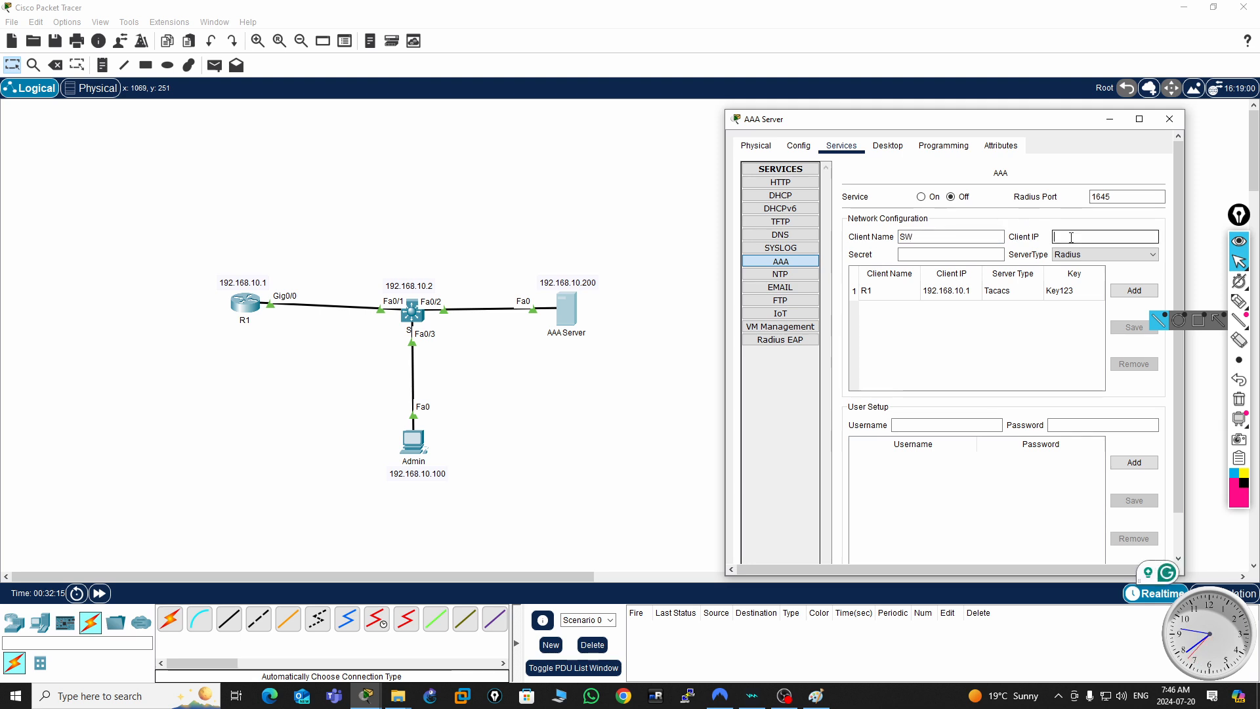
text(192.168.10.2)
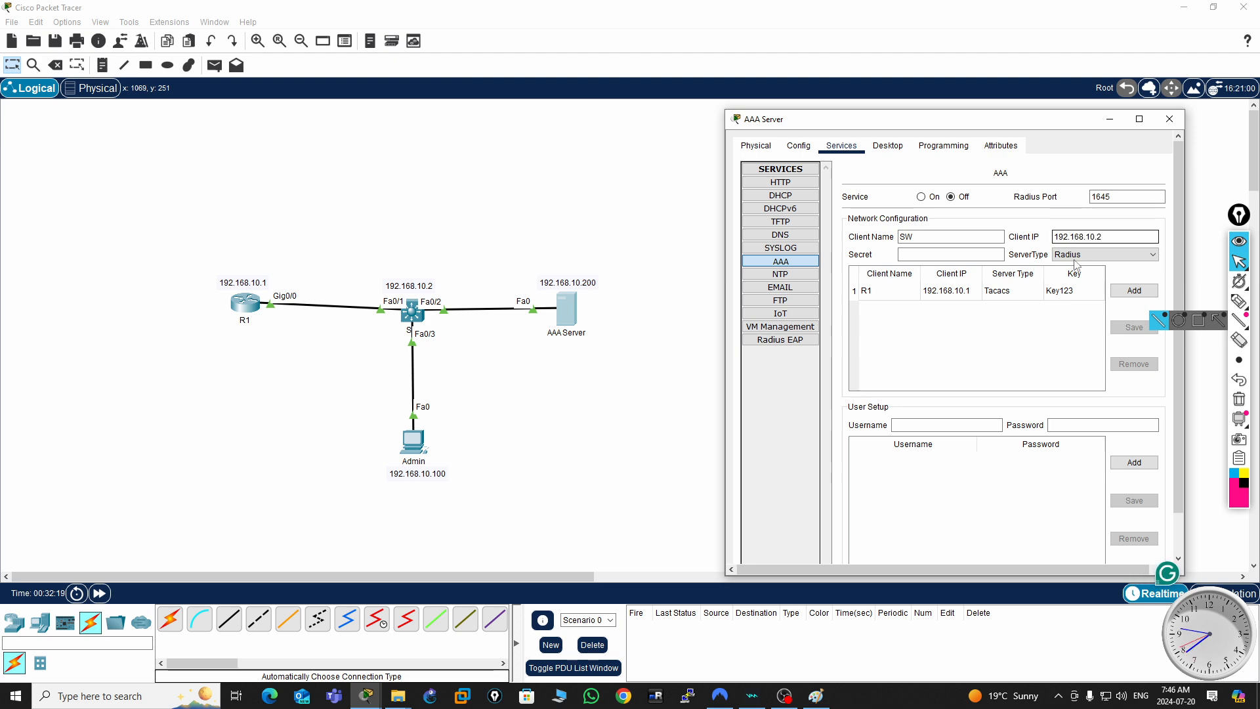
click(919, 254)
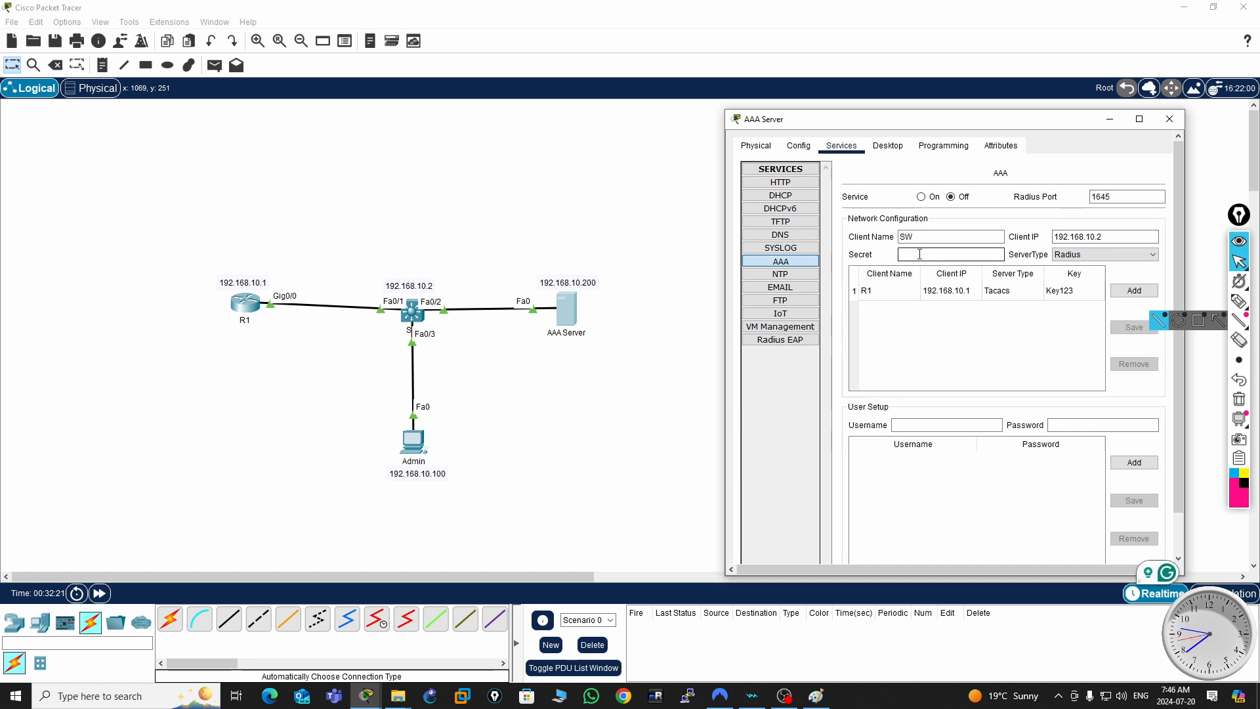
text(Key123)
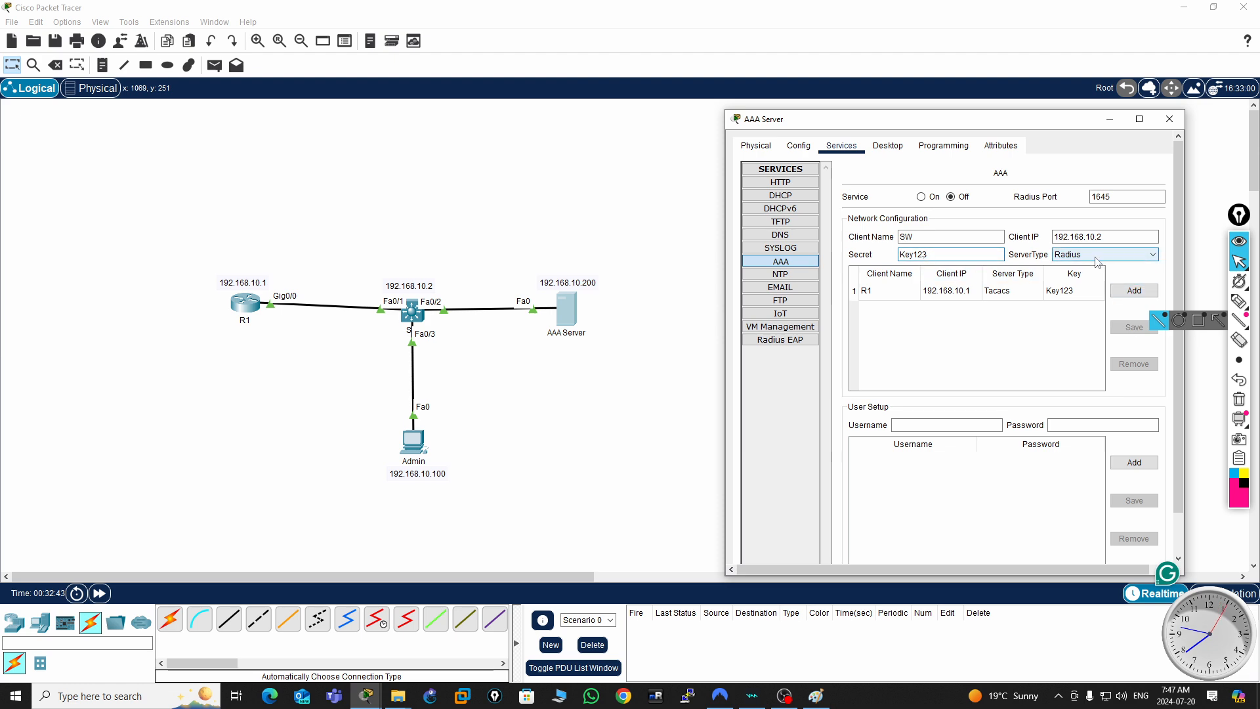
click(1139, 293)
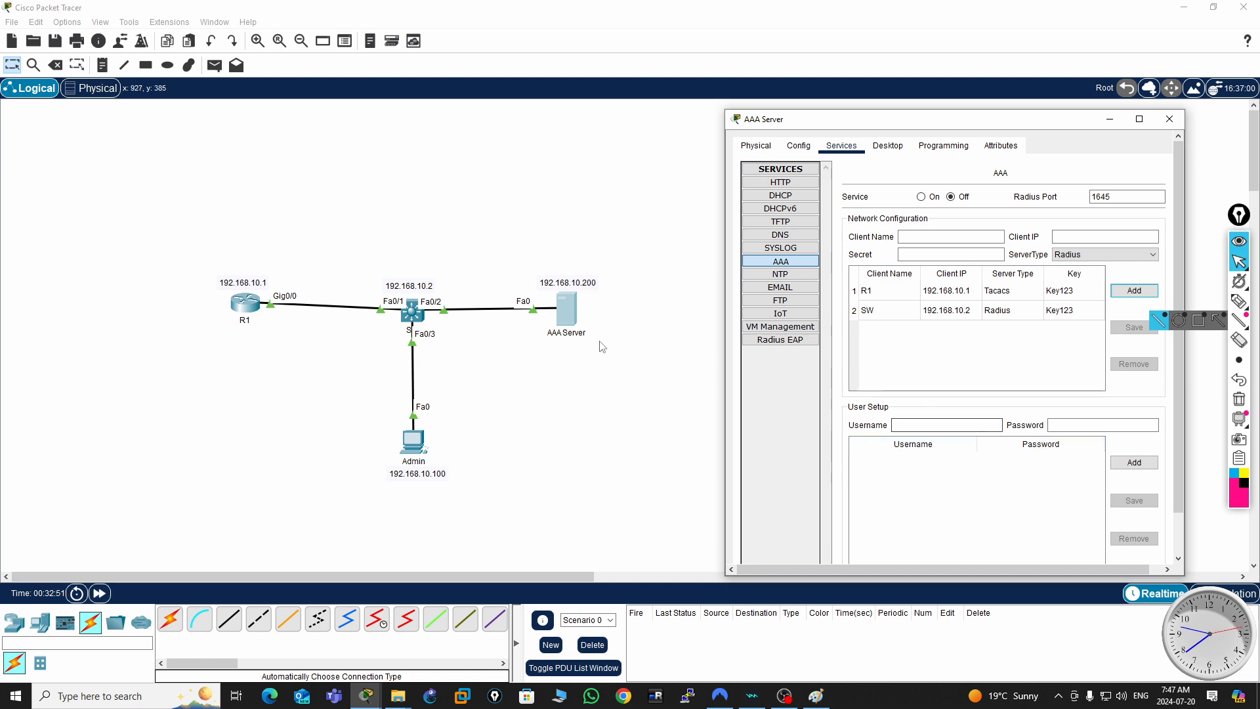
- Add the account user2 with its password to the AAA user setup
click(912, 425)
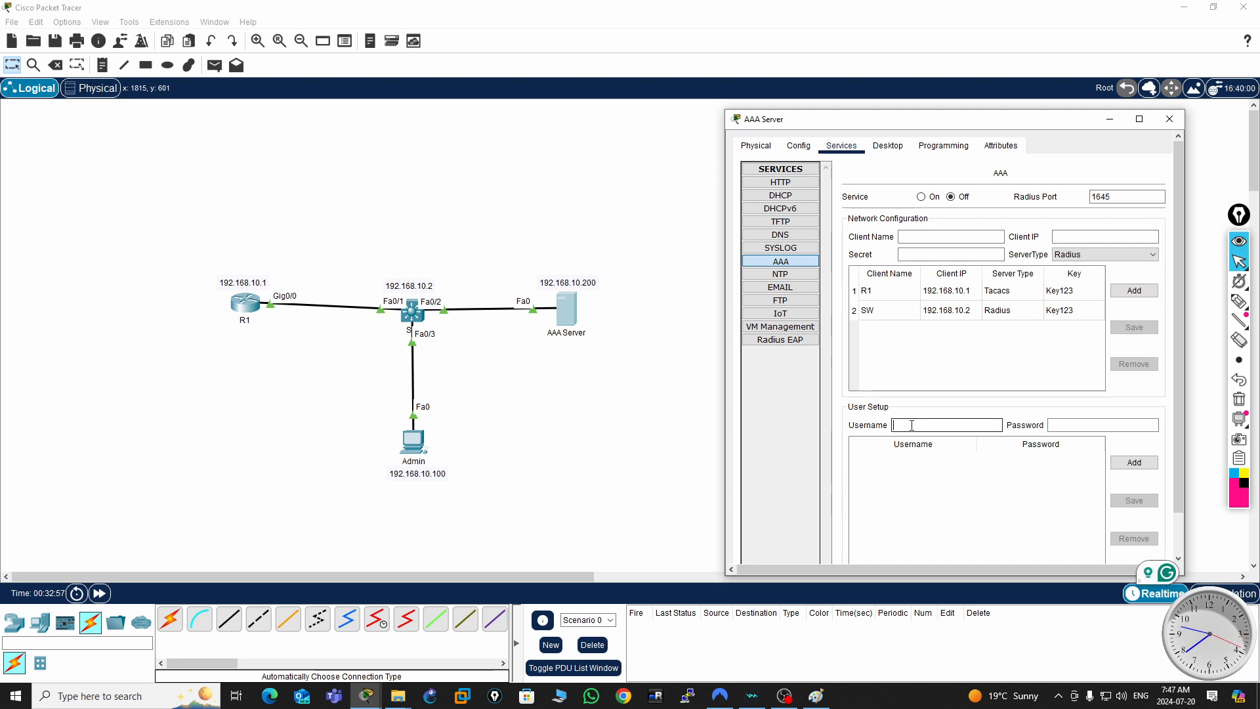
text(user2)
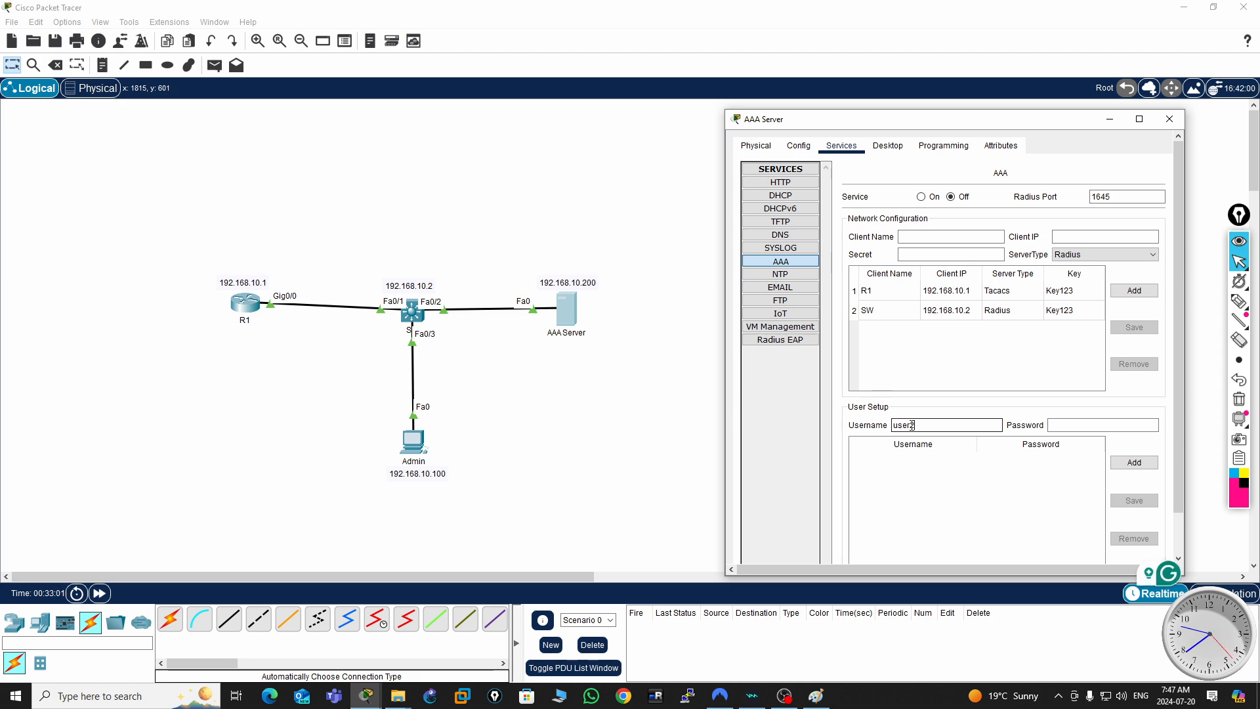
click(1070, 424)
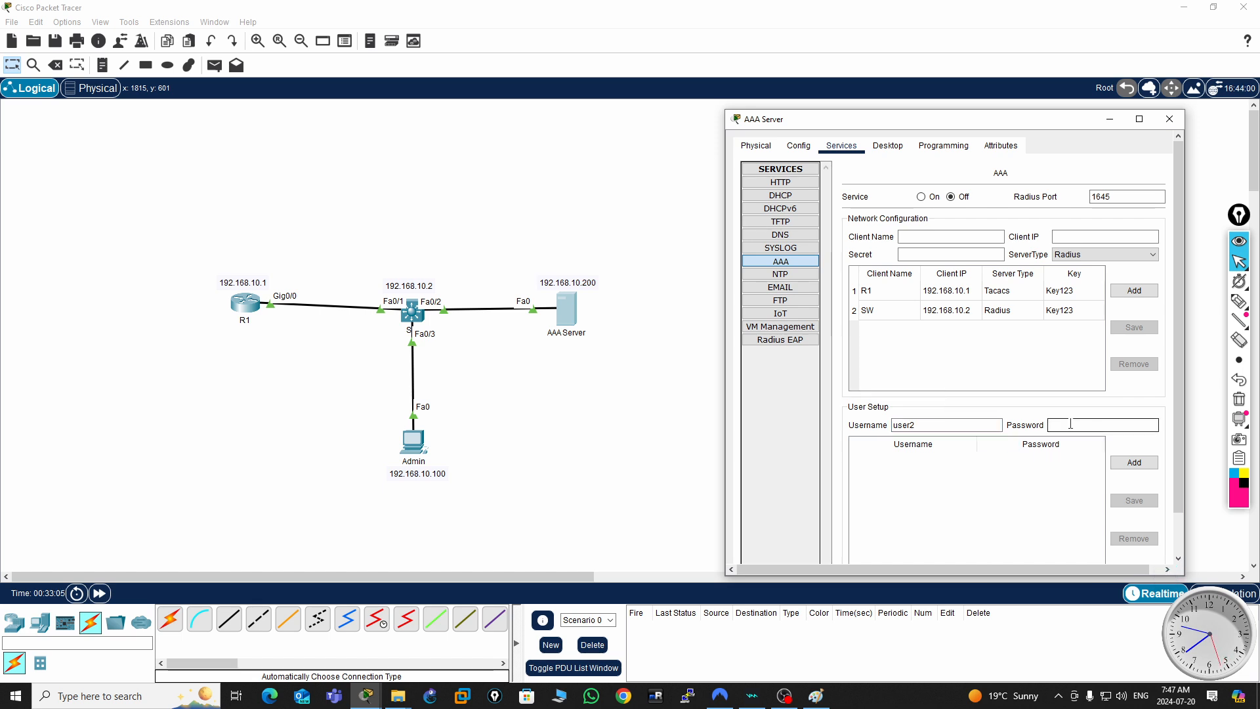
text(admin456)
click(1145, 467)
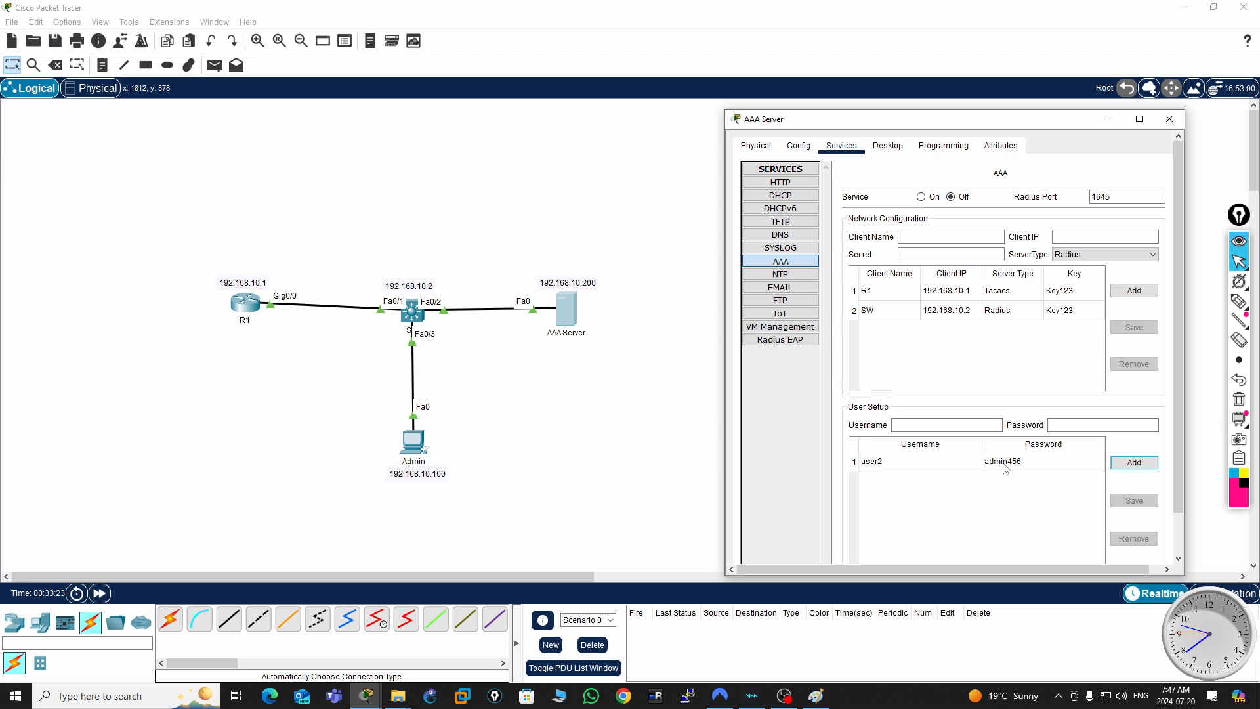
- Add the account user3 with its password to the AAA user setup and close the AAA Server window
click(918, 424)
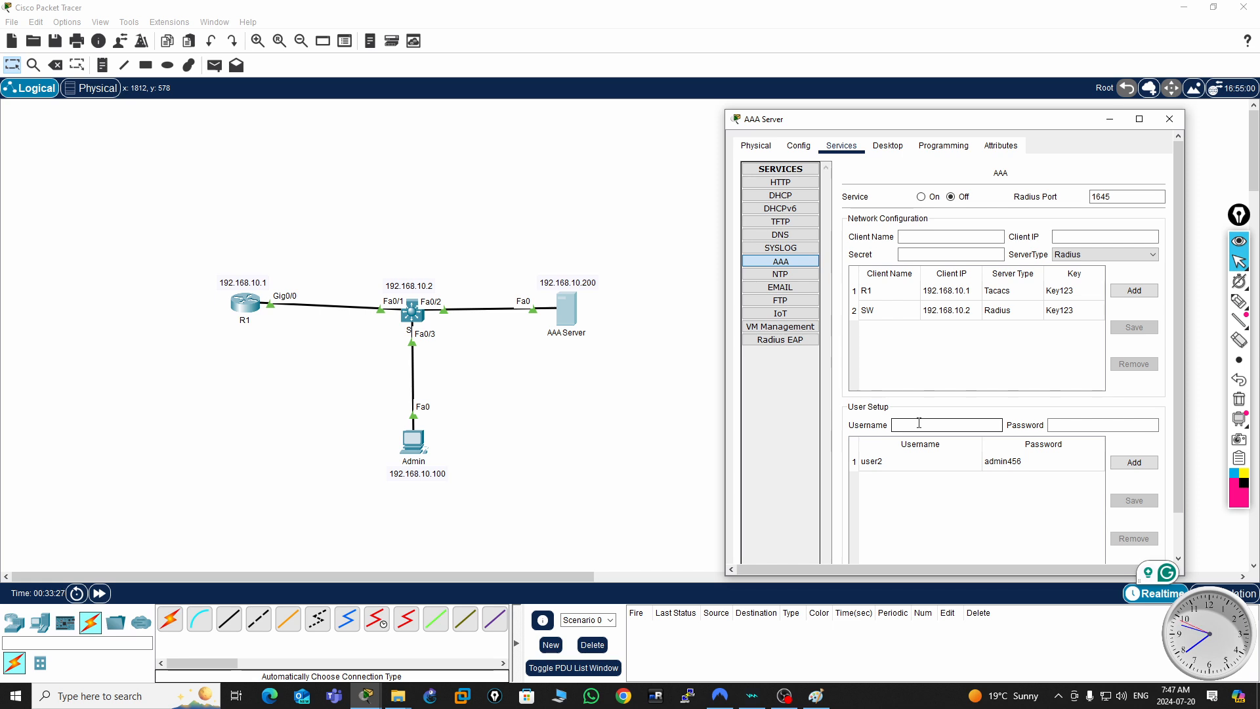
text(usr3)
drag(916, 426, 873, 433)
text(user2)
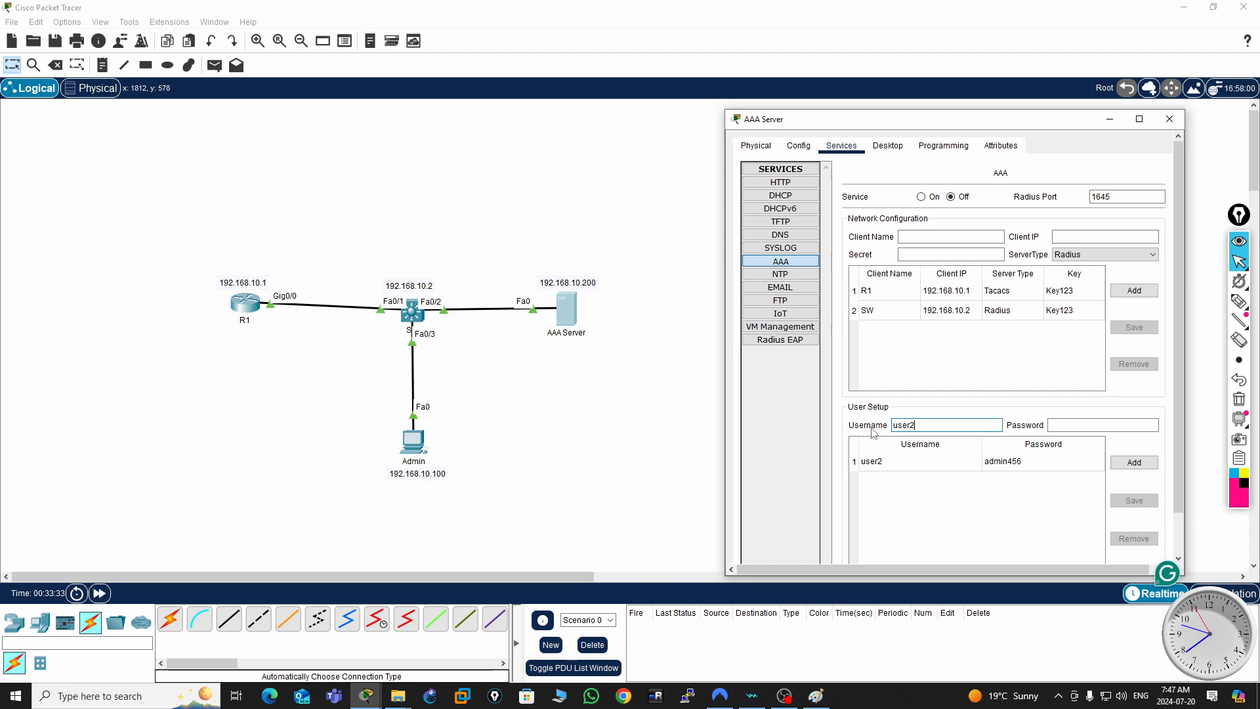
key(BackSpace)
text(3)
click(1059, 427)
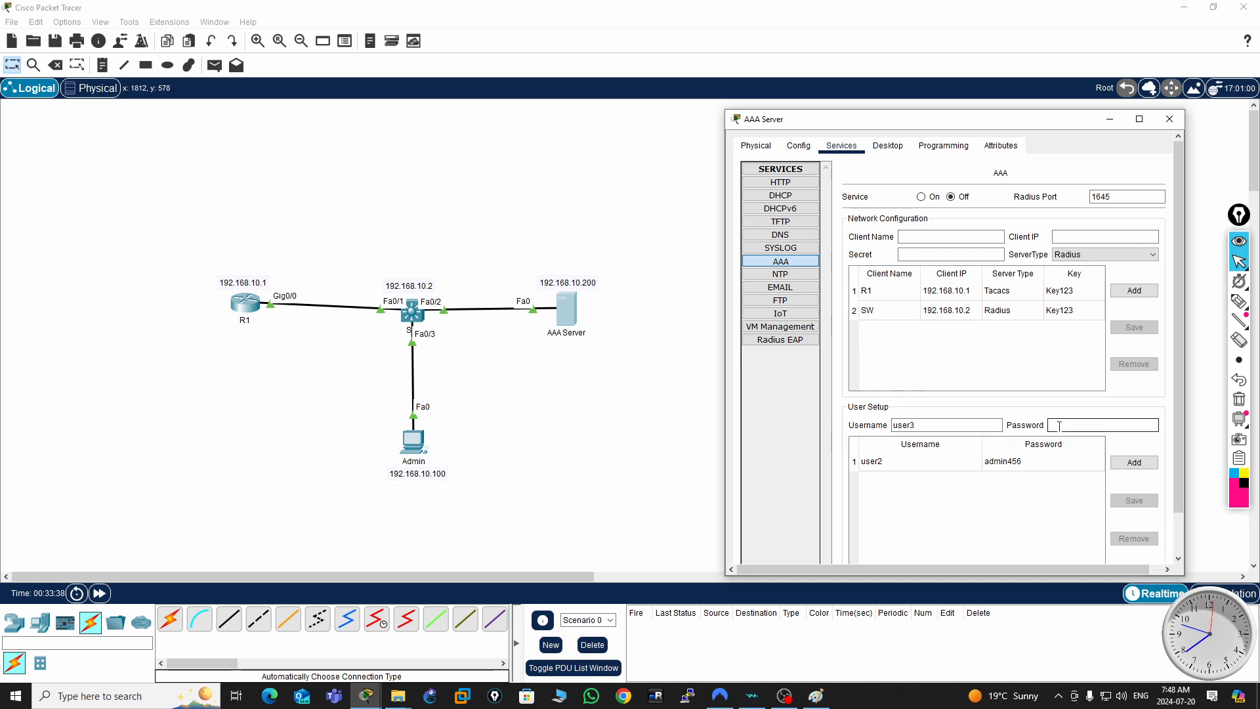
text(admin456)
click(1134, 462)
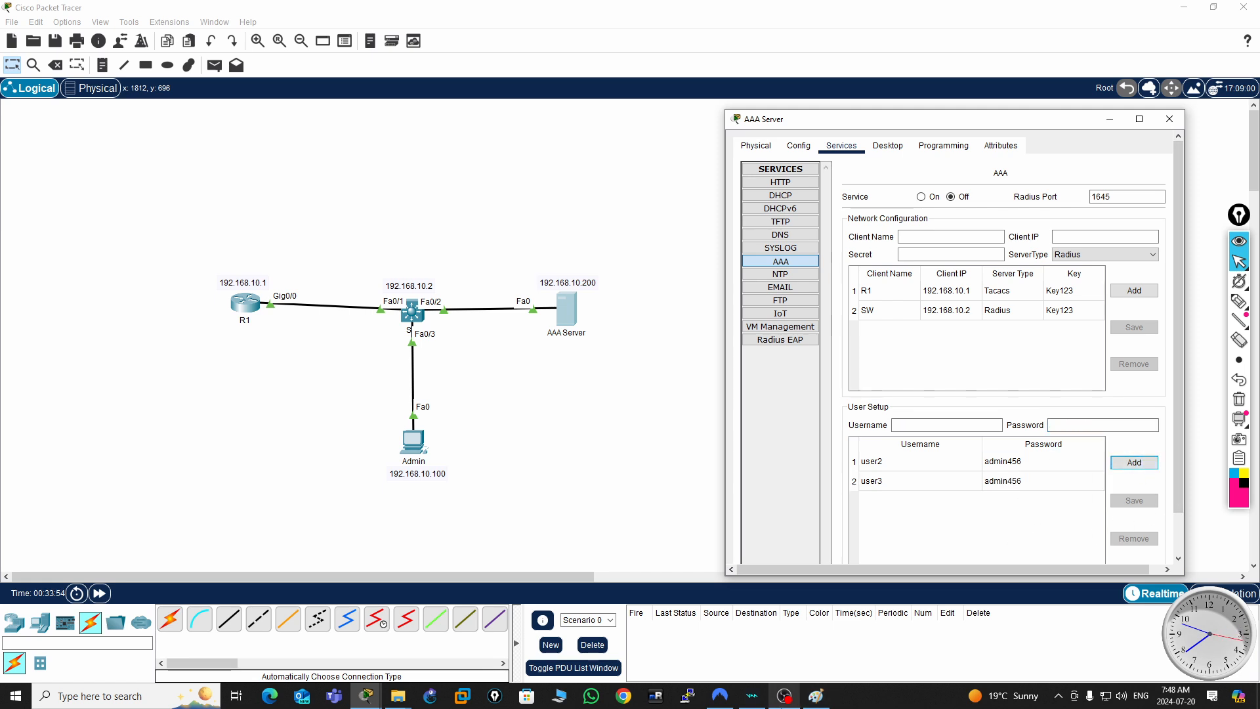
mouse_move(786, 703)
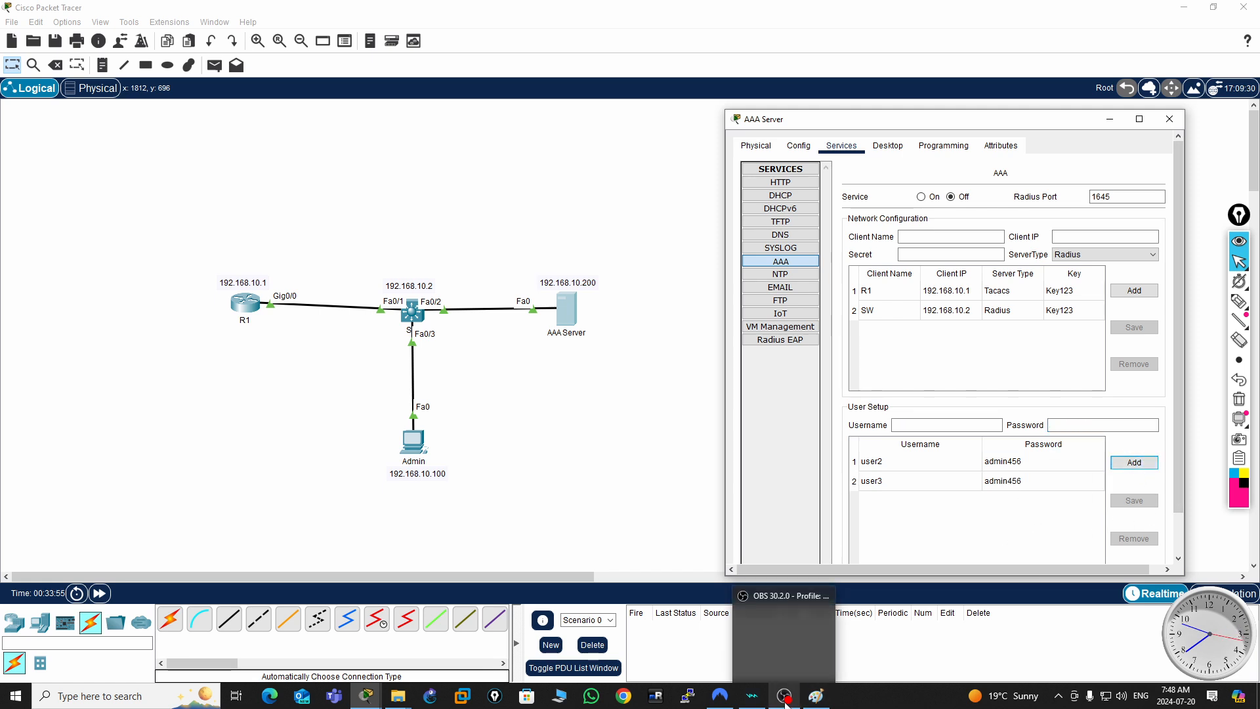
click(1173, 123)
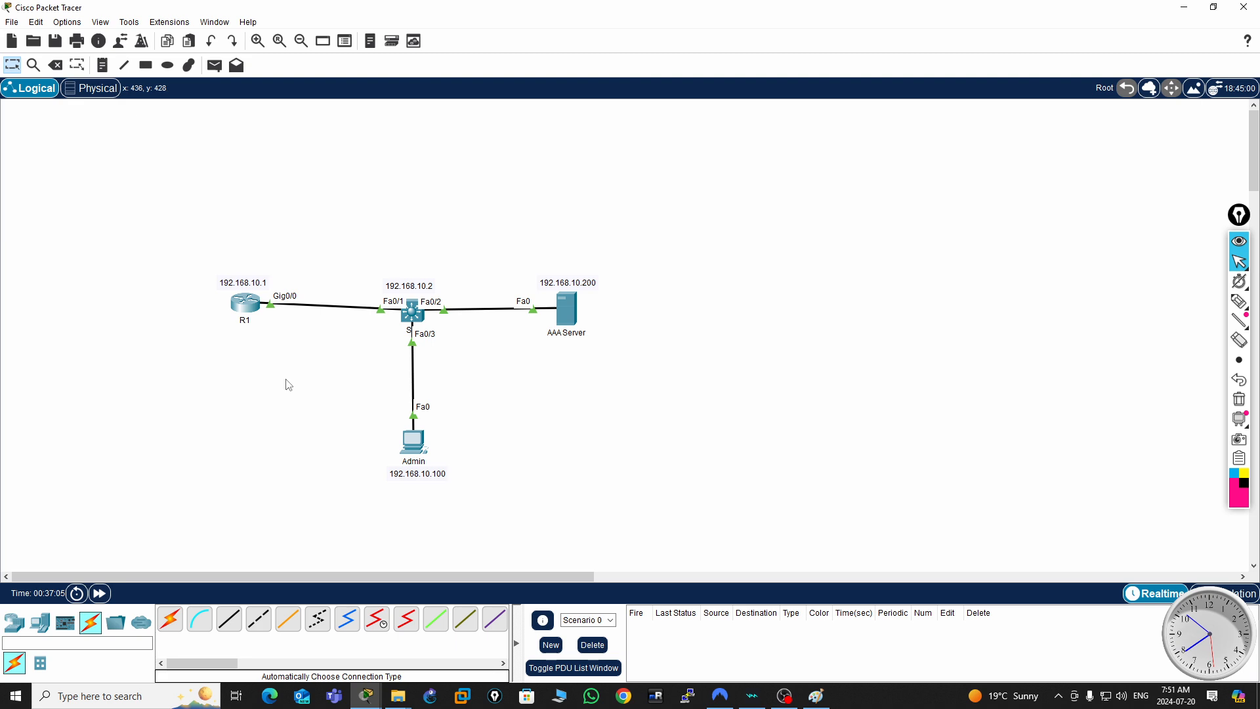
- Open R1's command line and enter global configuration mode
click(248, 304)
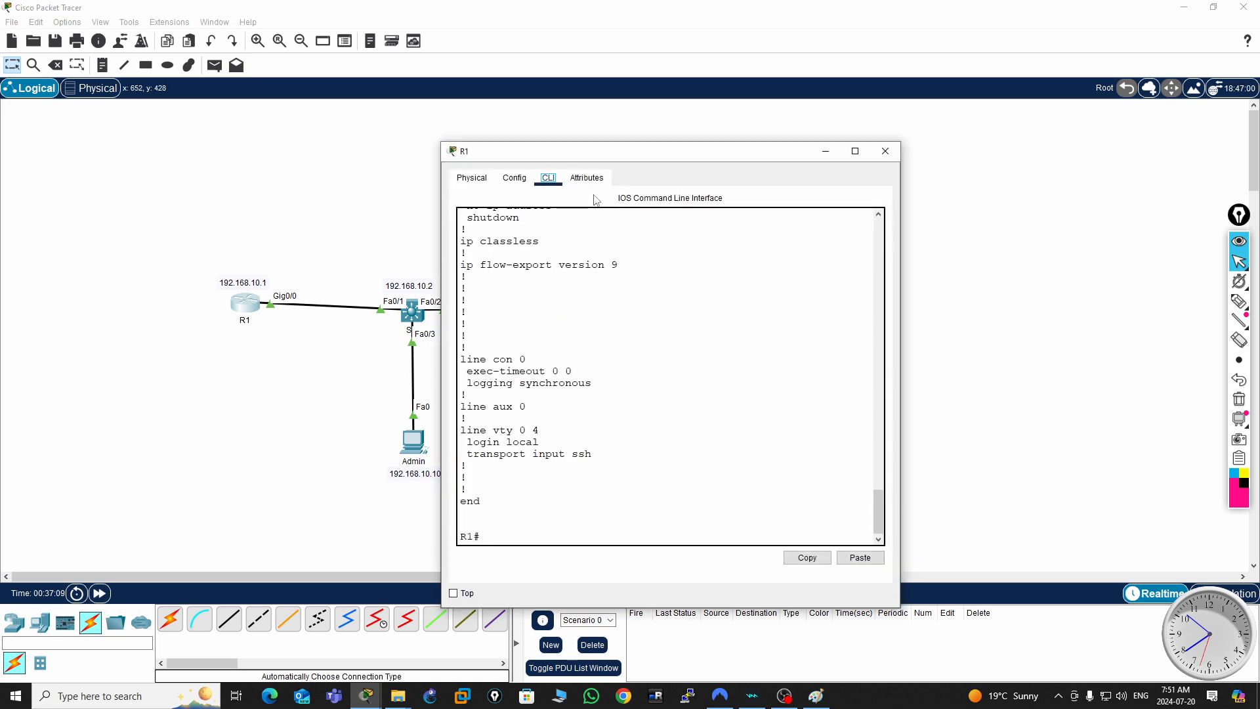
key(Return)
key(Return)
key(Return)
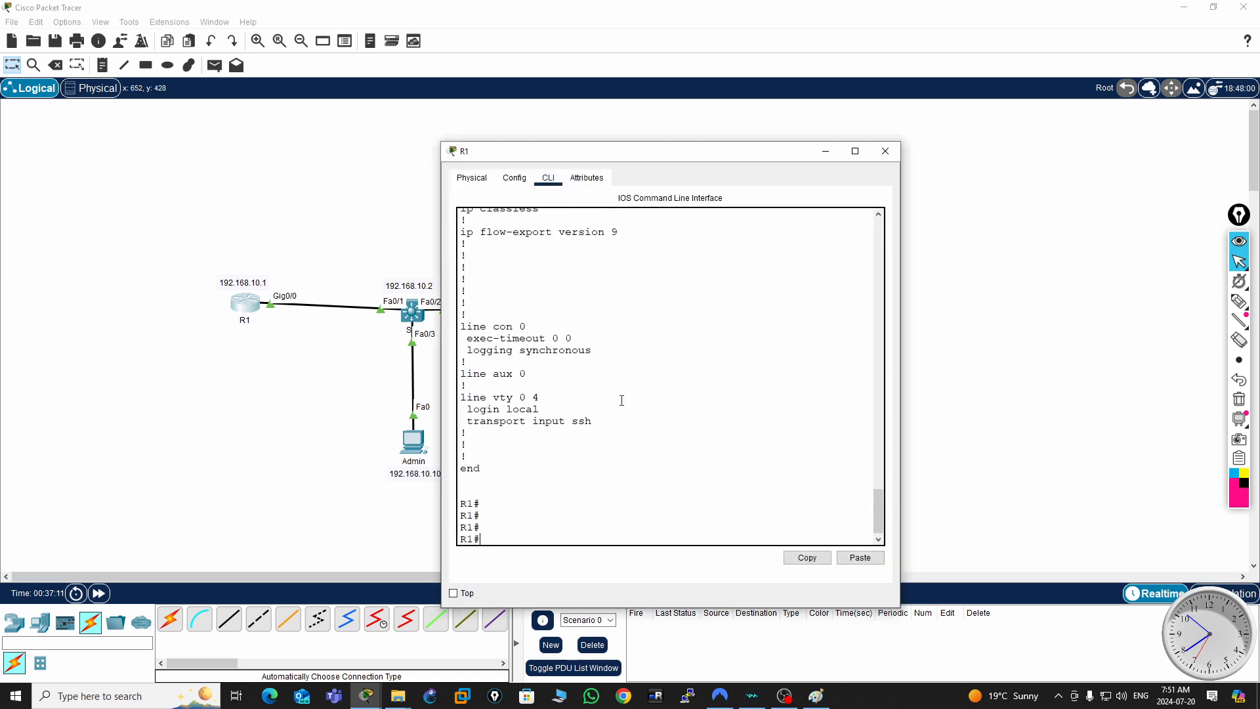
text(conf t)
key(Return)
key(Return)
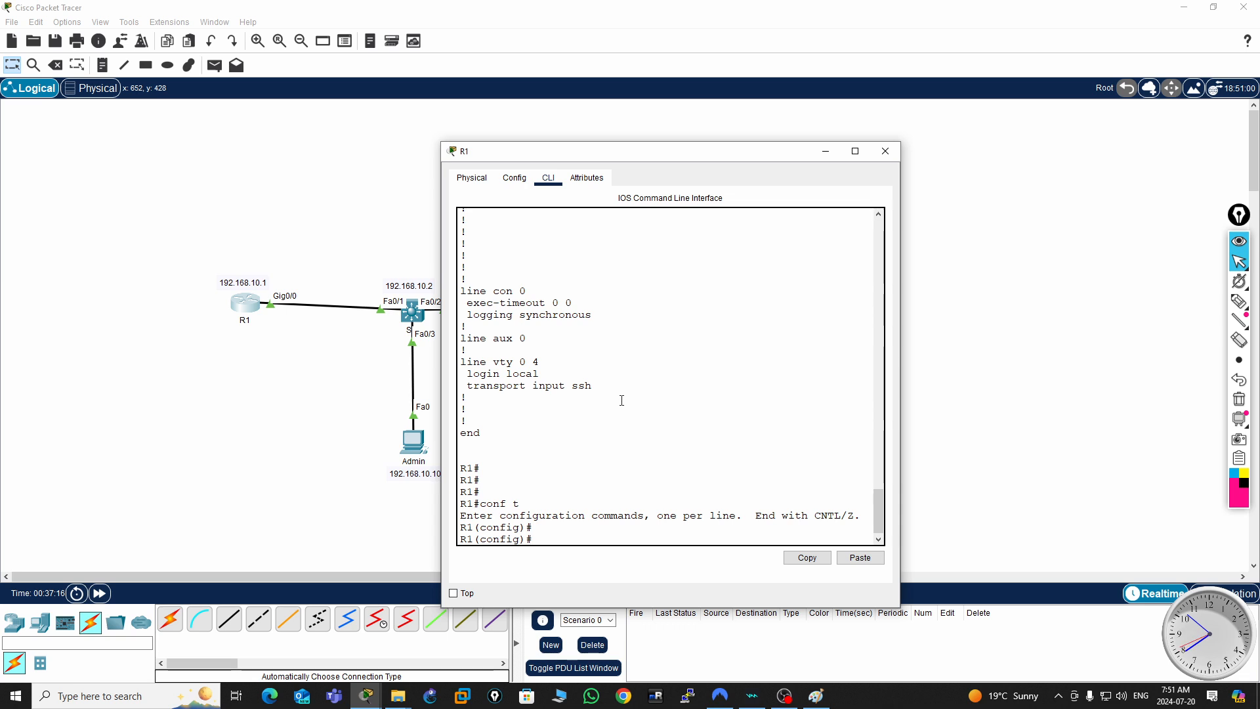
- Enable AAA on R1 with the aaa new-model command
text(aaa new)
key(Tab)
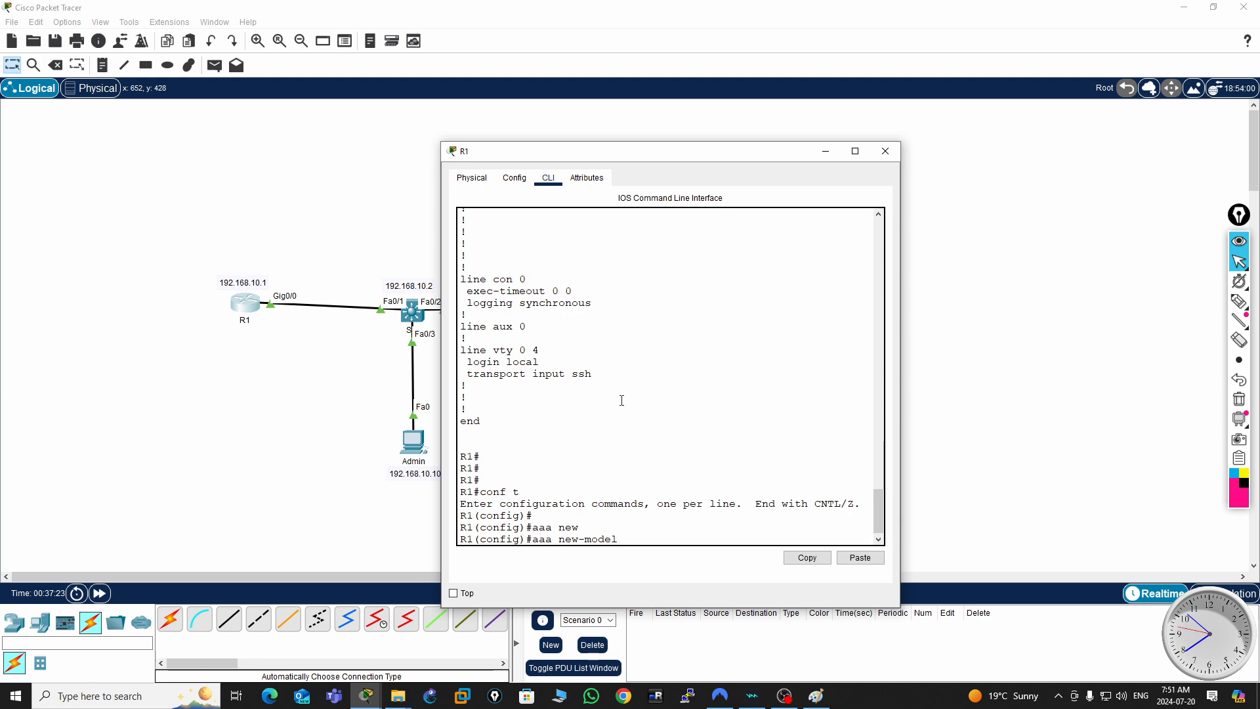
key(Return)
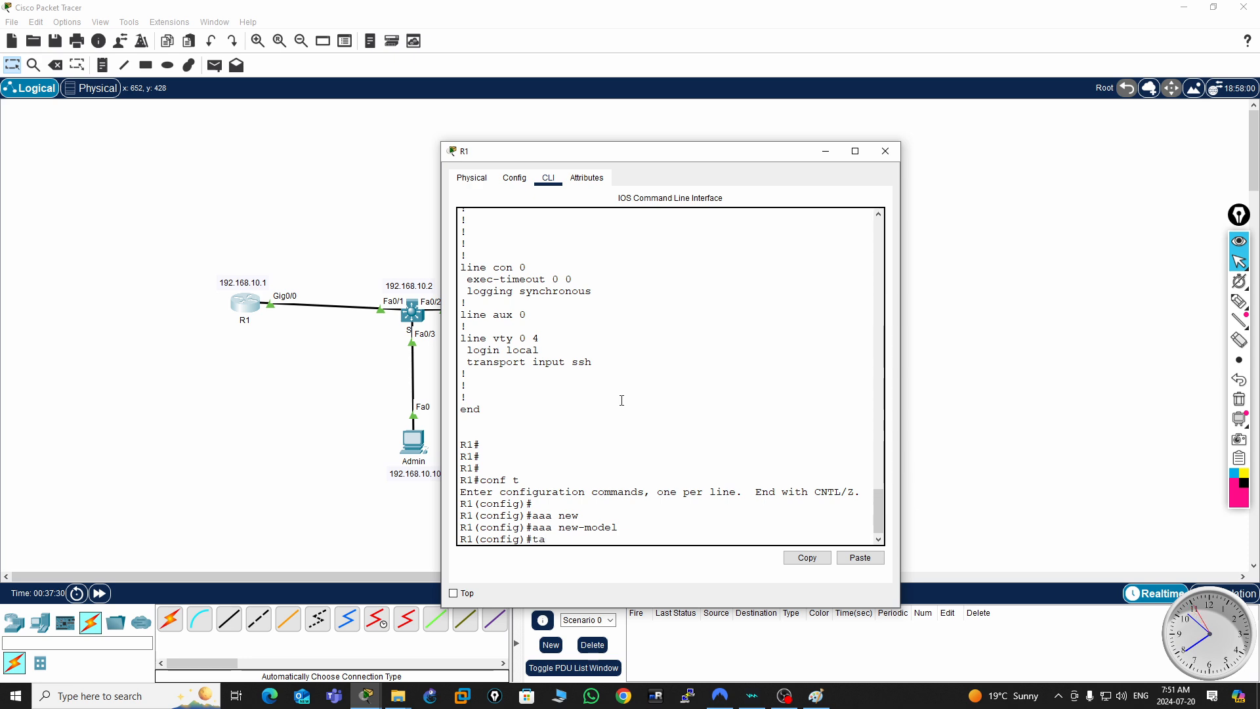
- Try to define the TACACS server host 192.168.10.200 on R1, entering the shared key directly after the address
key(Tab)
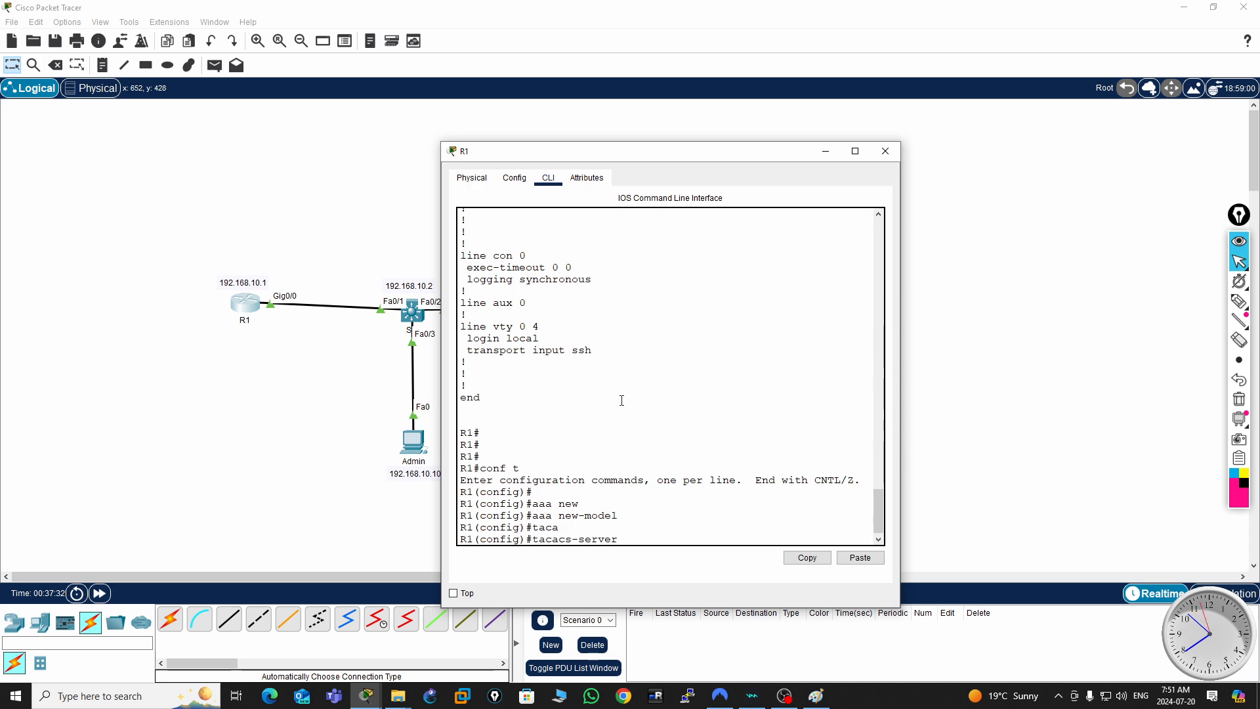
text(ho)
key(Tab)
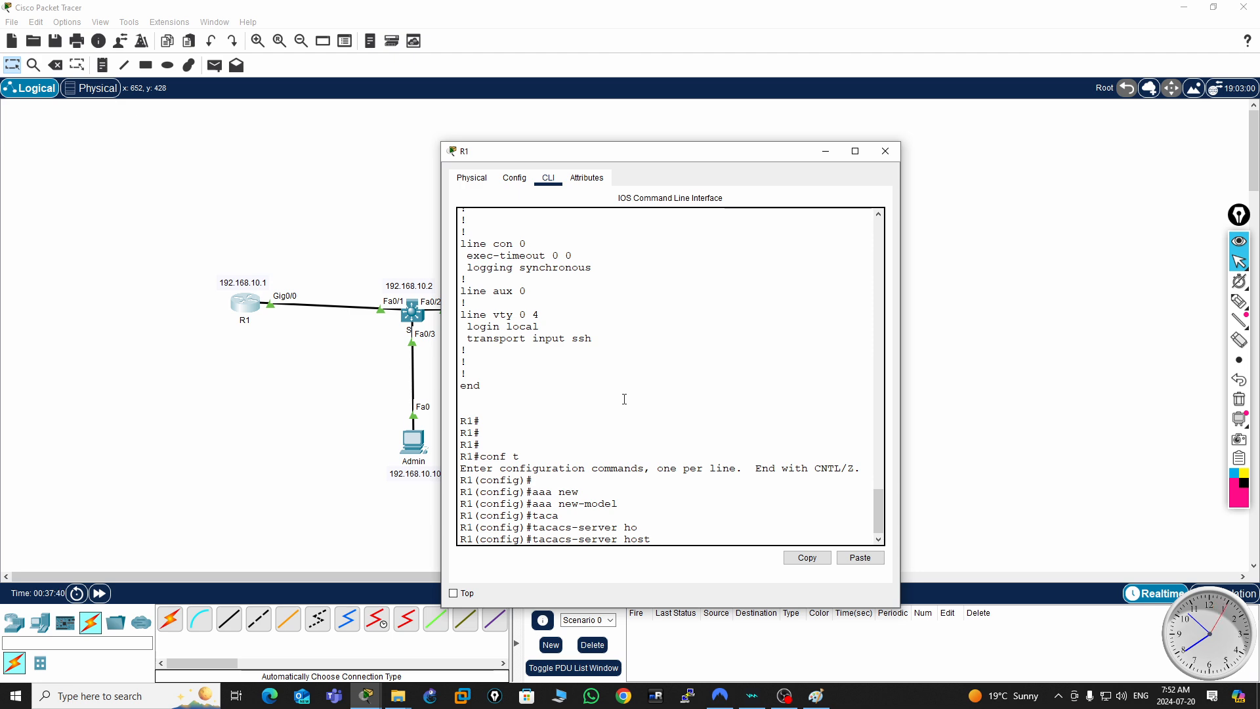
text(192.168.10.200)
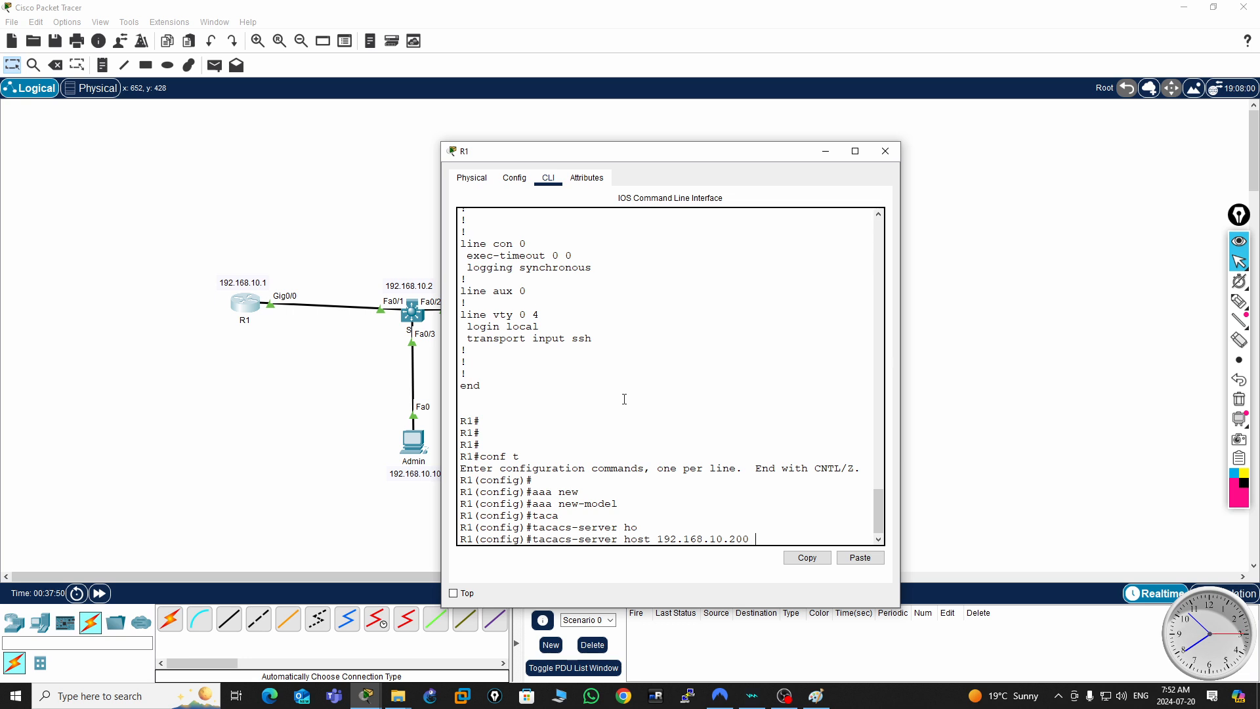
text(ke)
key(BackSpace)
key(BackSpace)
key(BackSpace)
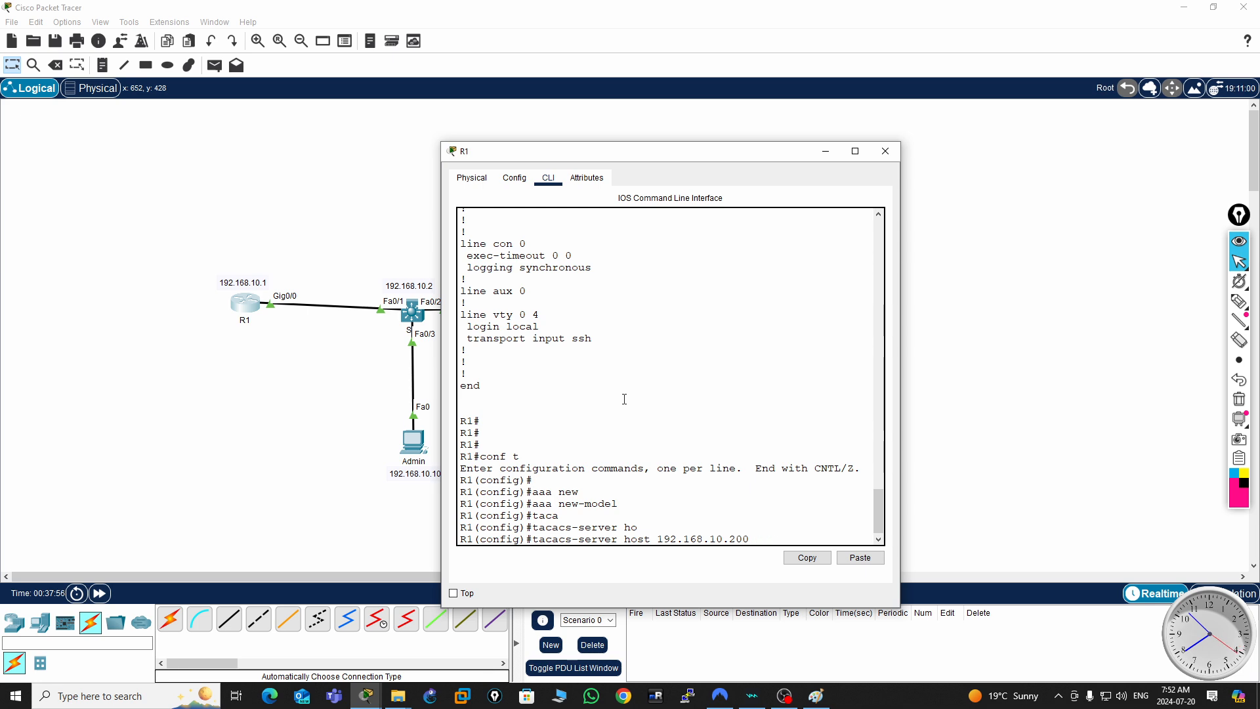
text(Key)
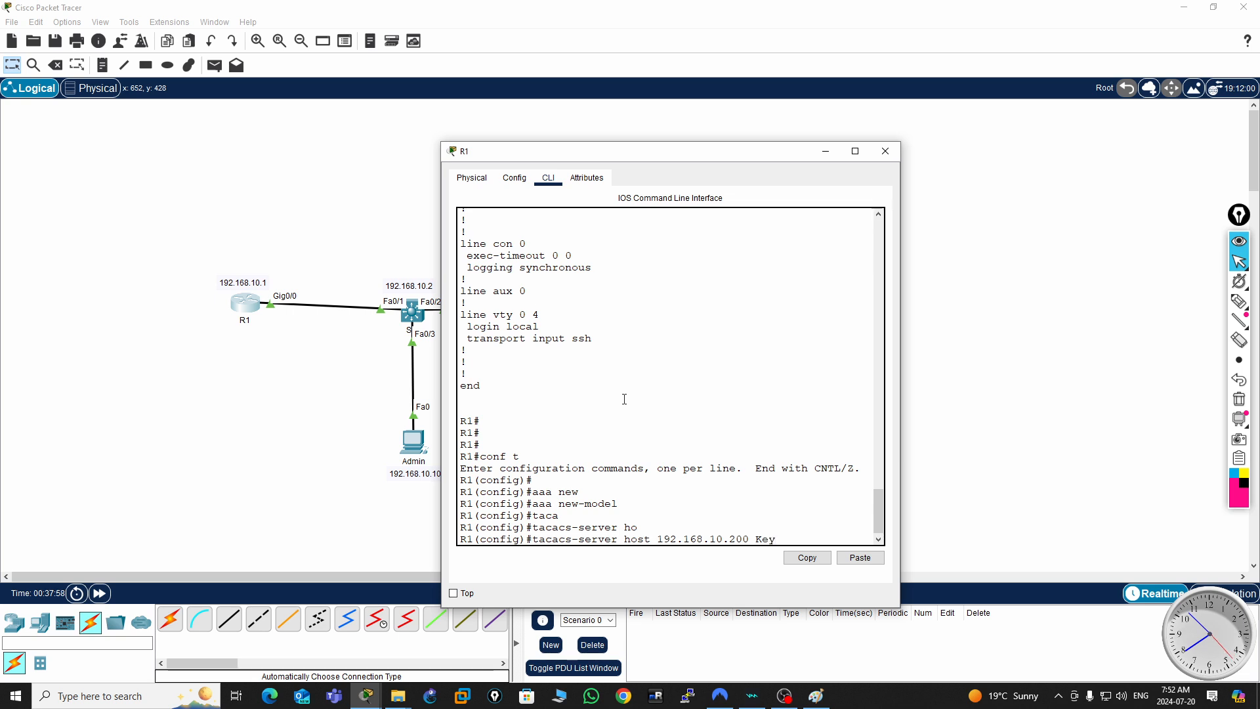
text(123)
key(Return)
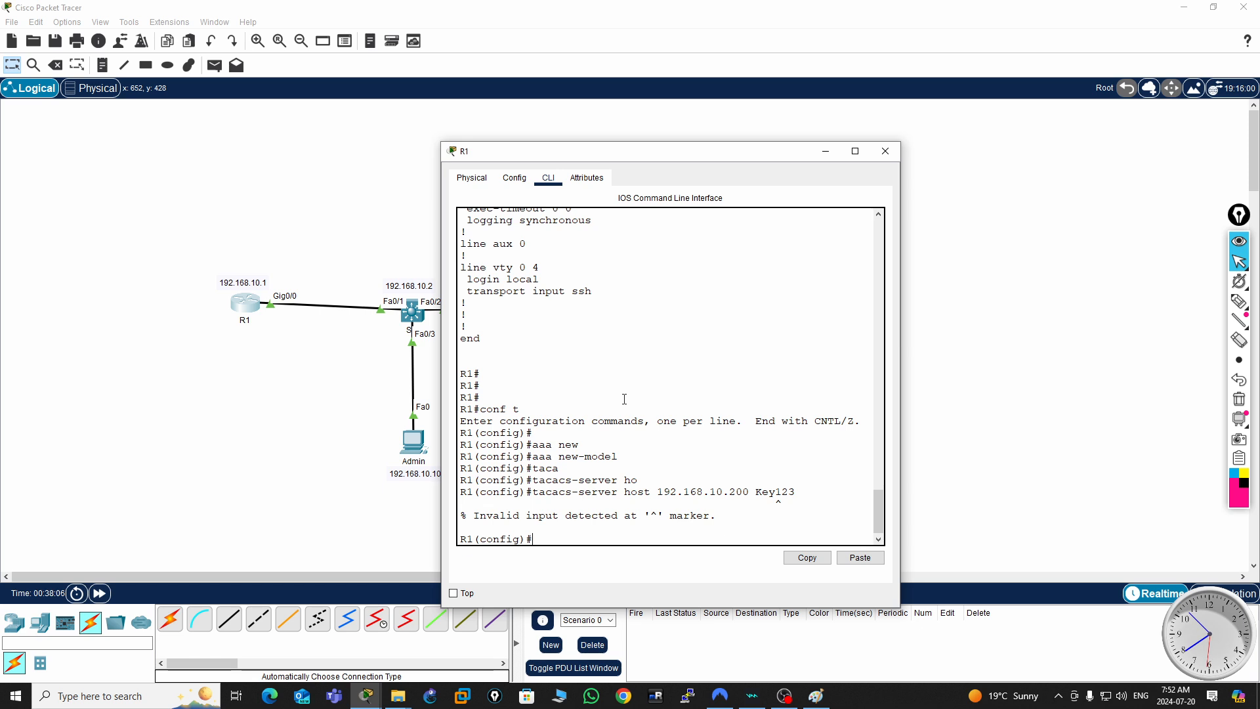
- Correct the tacacs-server host 192.168.10.200 command on R1 by adding the key keyword before the shared secret
key(Up)
key(BackSpace)
key(BackSpace)
key(BackSpace)
key(BackSpace)
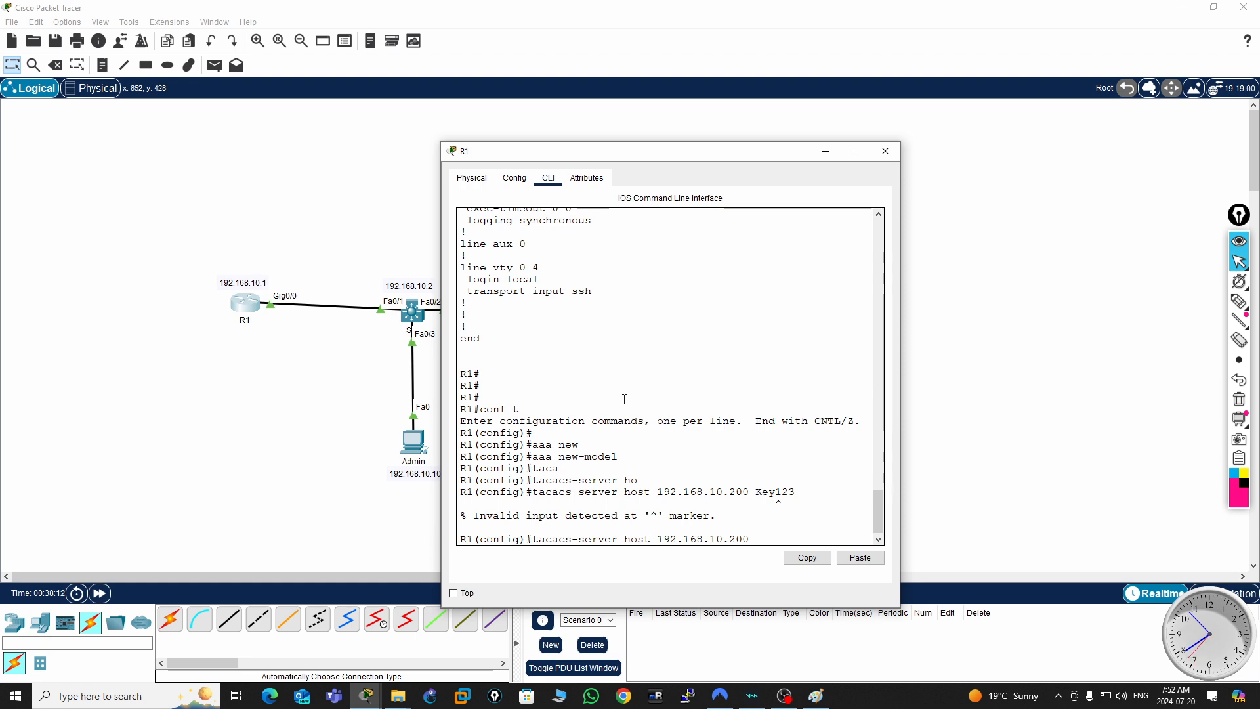
text(?)
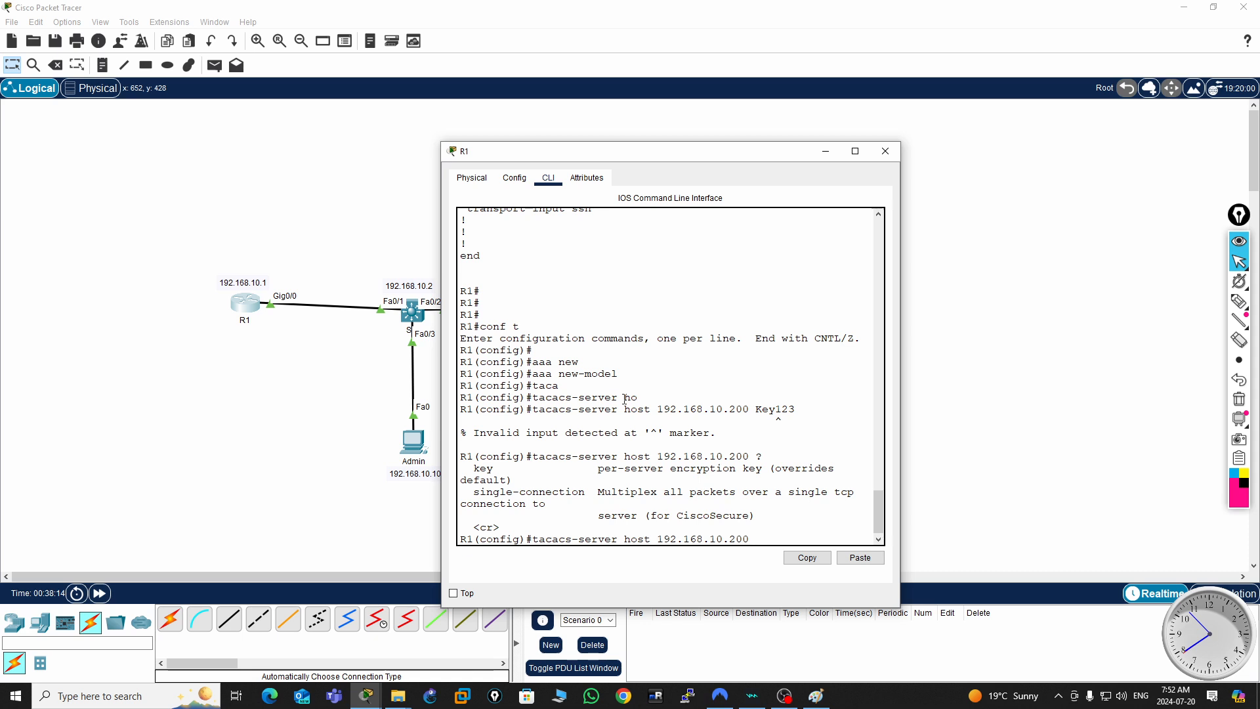
text(ke)
key(Tab)
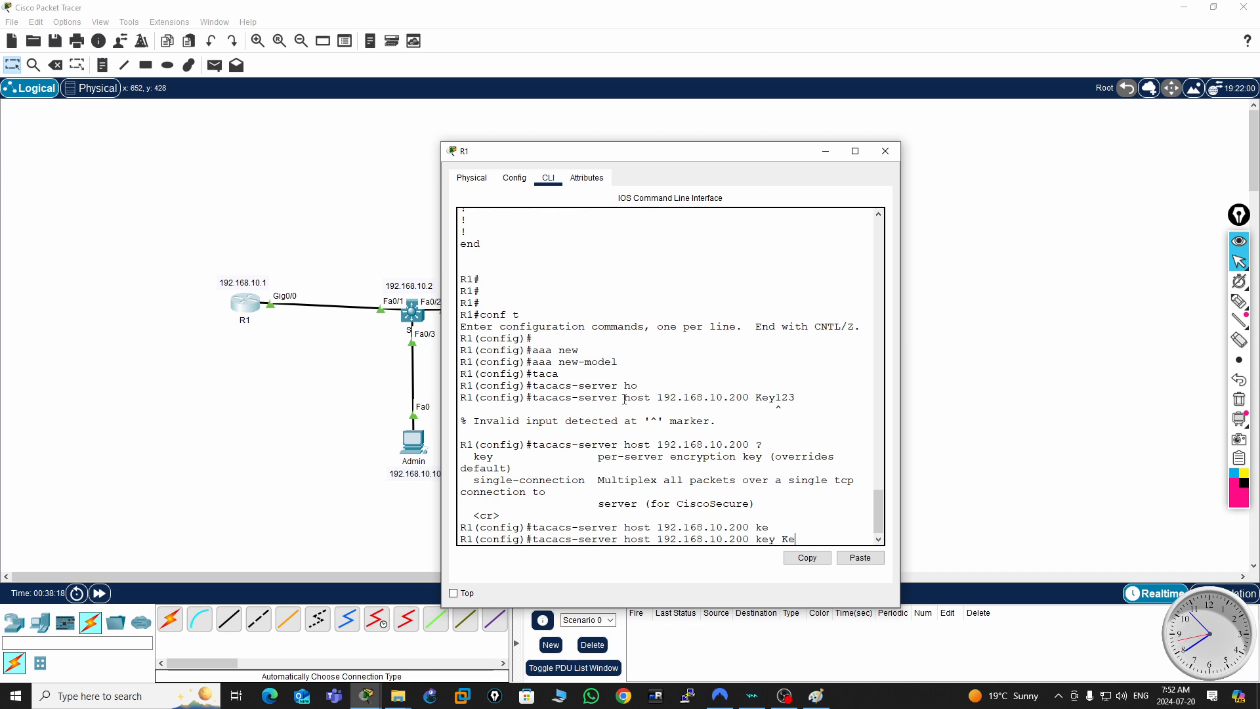
text(Key123)
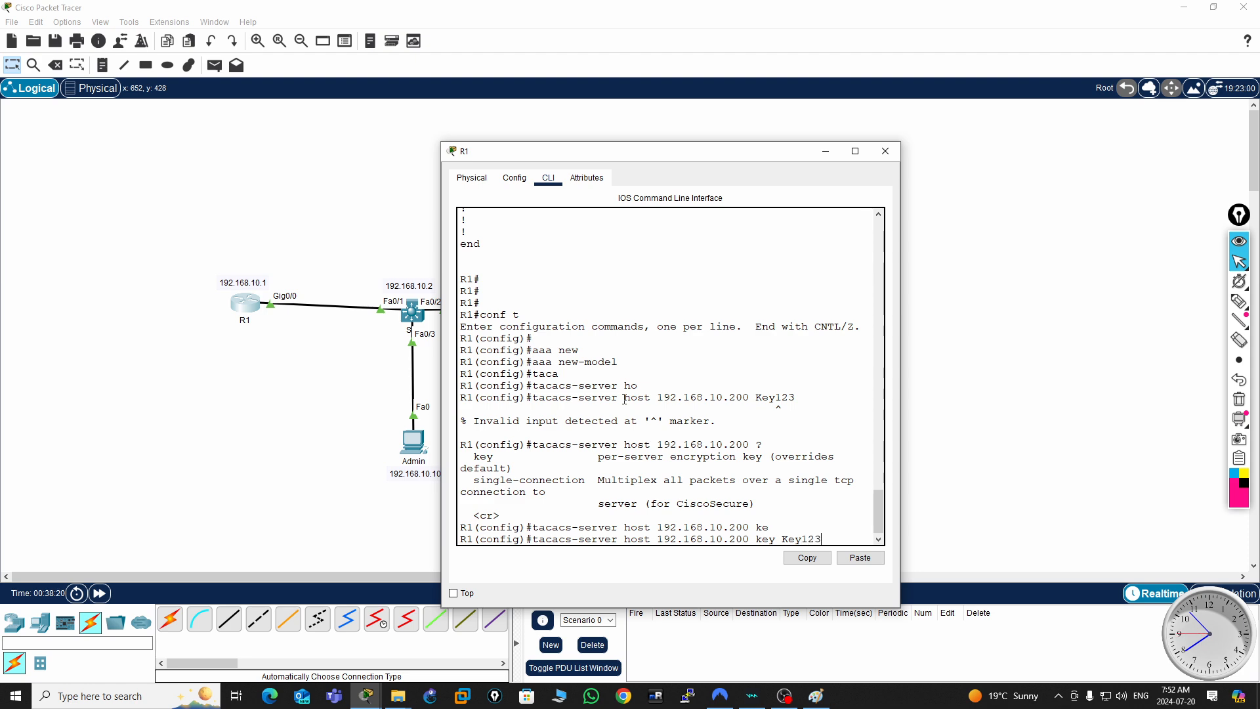
key(Return)
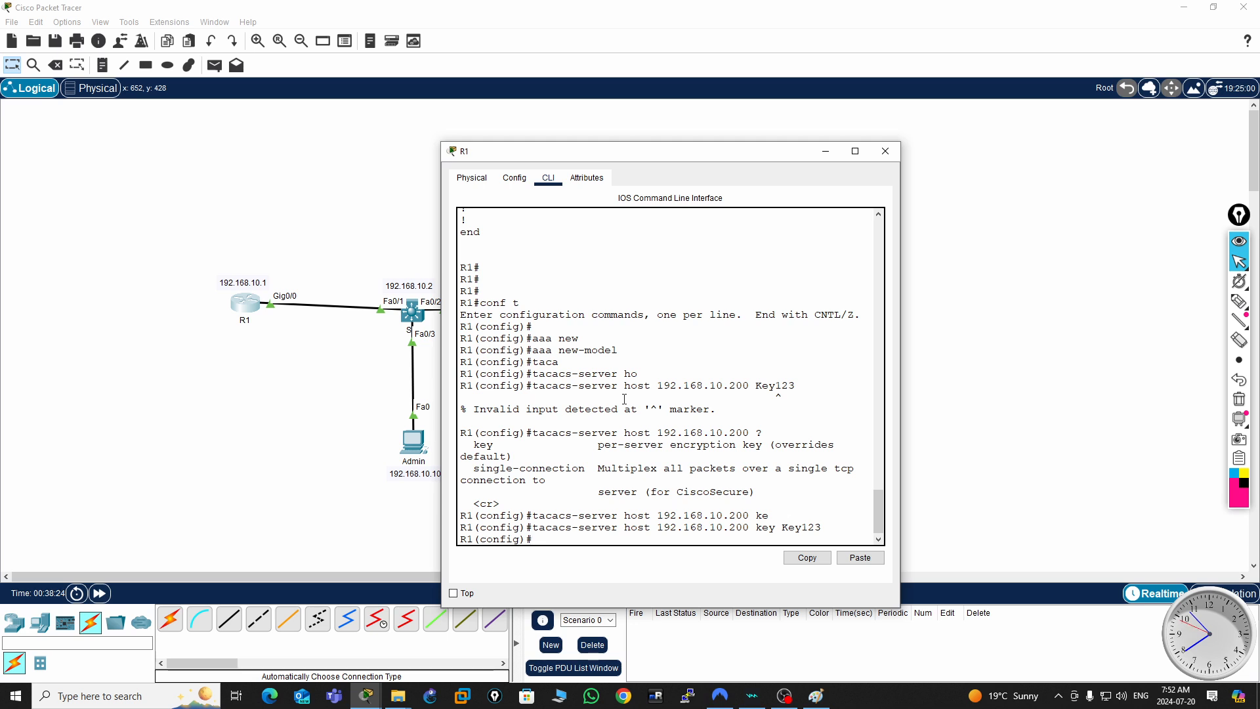
- Configure R1's default AAA login authentication list to use group tacacs+ with local as the fallback
text(aaa authen)
key(Tab)
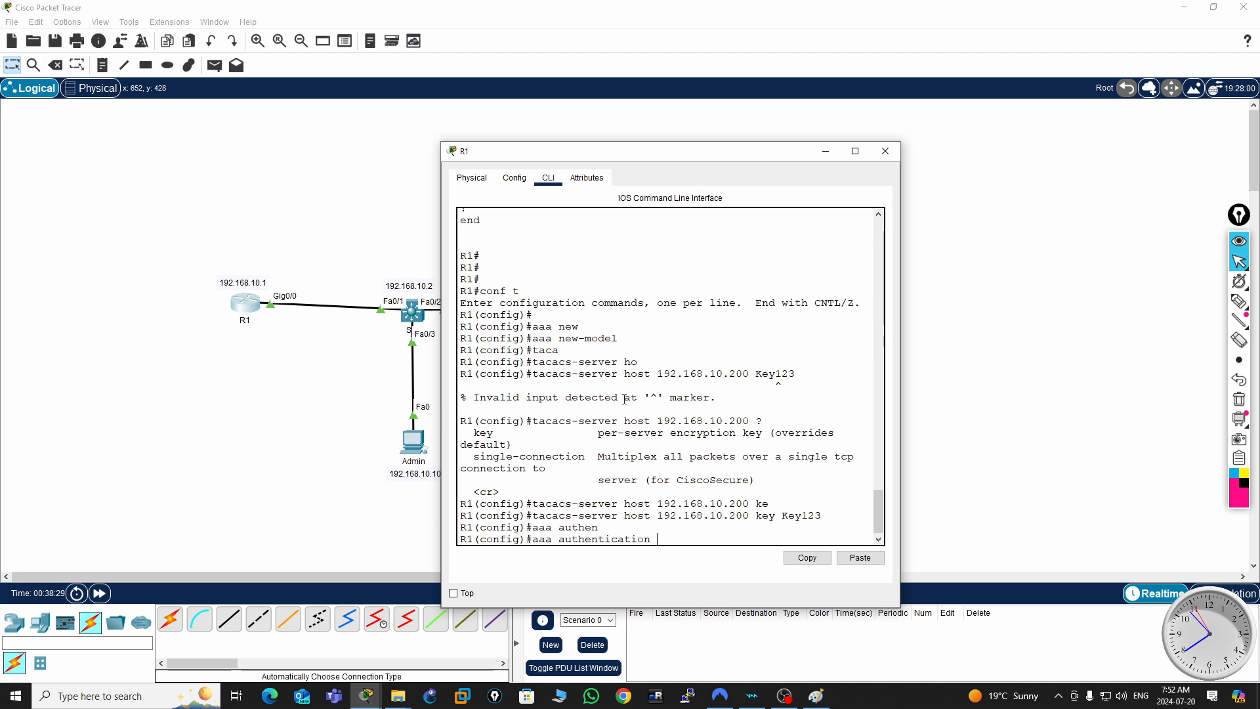
text(lo)
key(Tab)
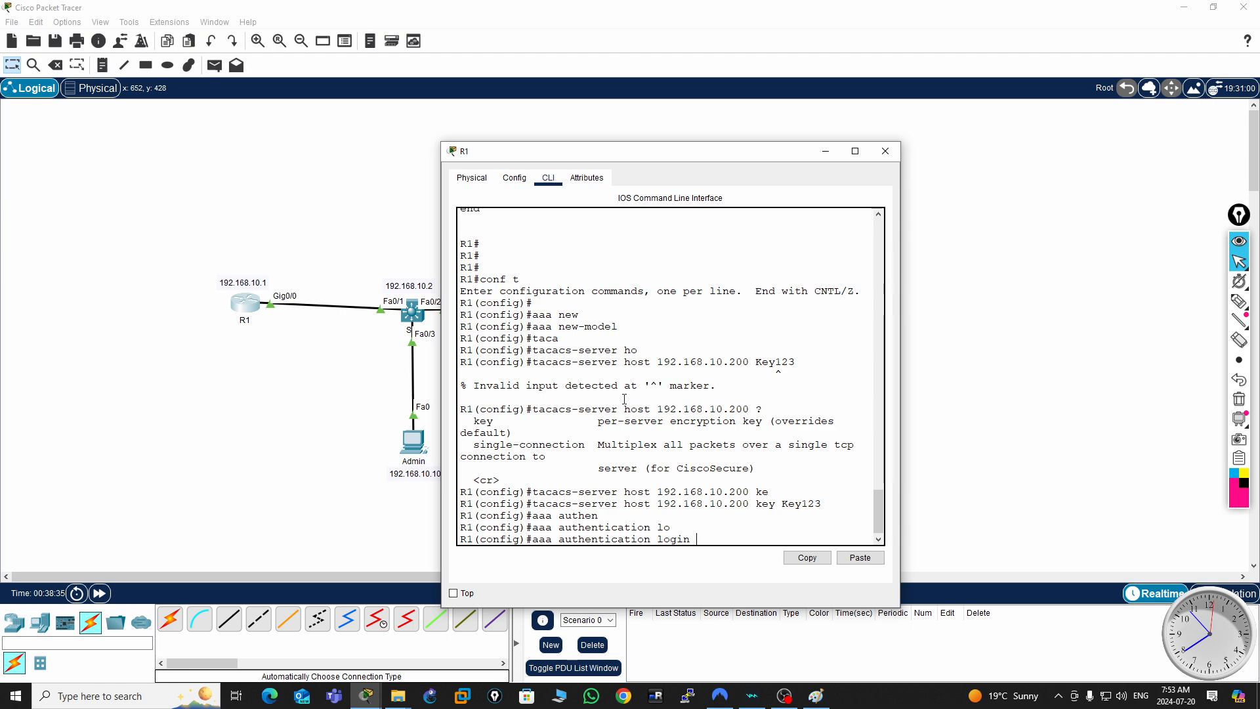
text(e)
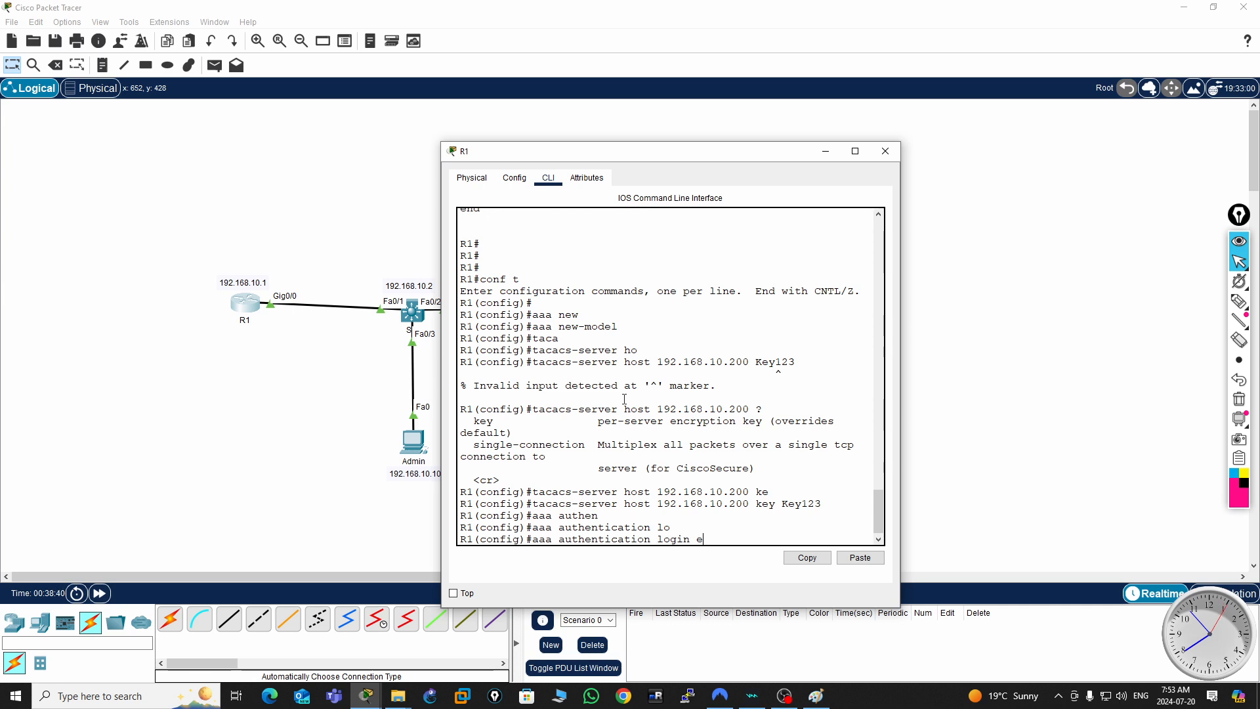
key(BackSpace)
text(dea)
key(Tab)
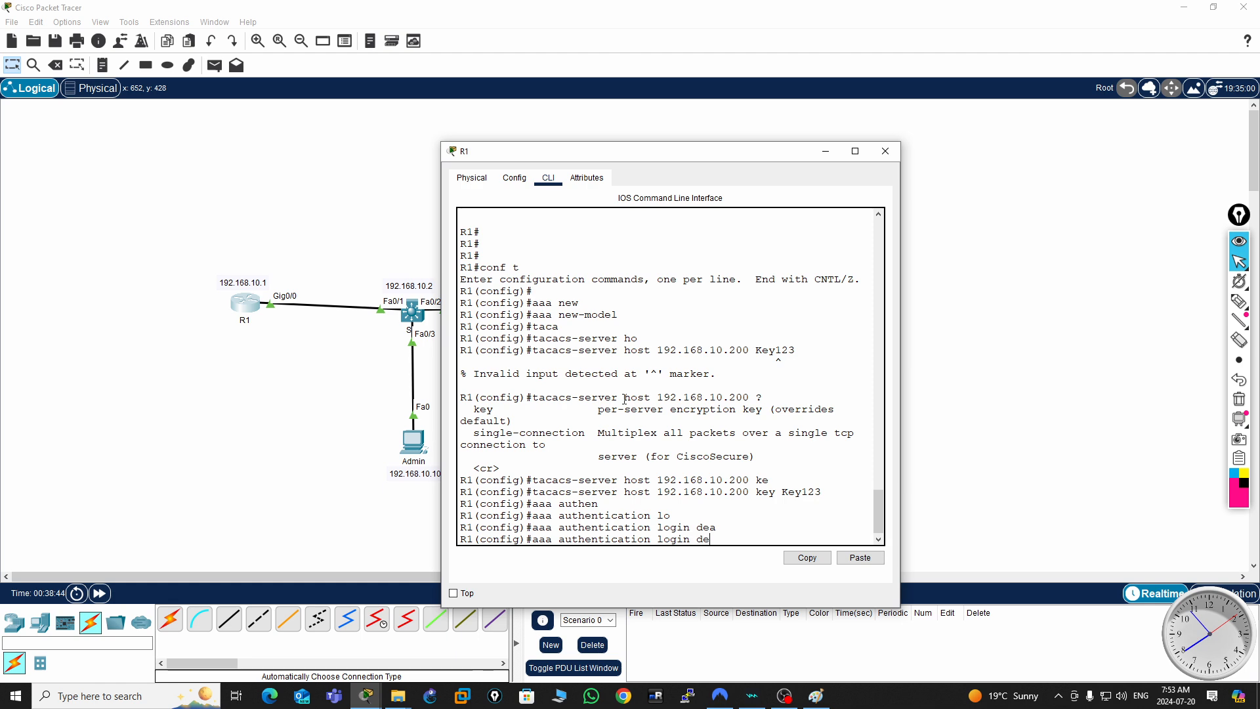
text(f)
key(Tab)
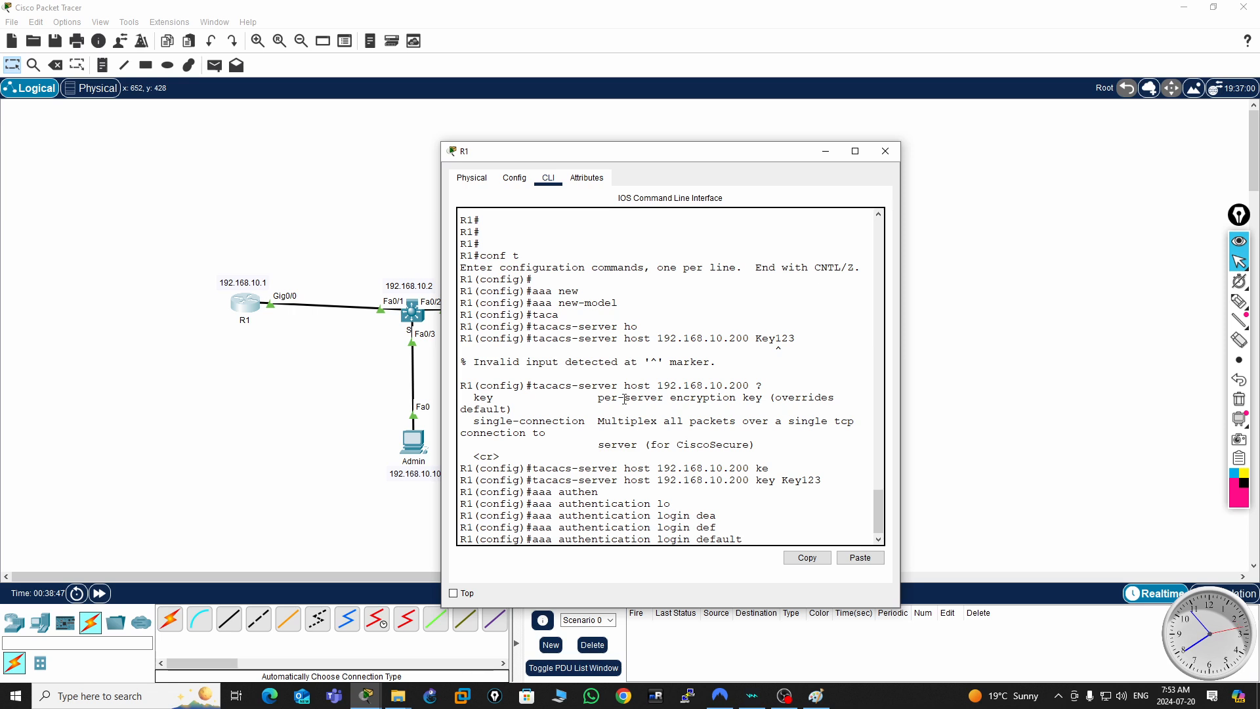
text(grou)
key(Tab)
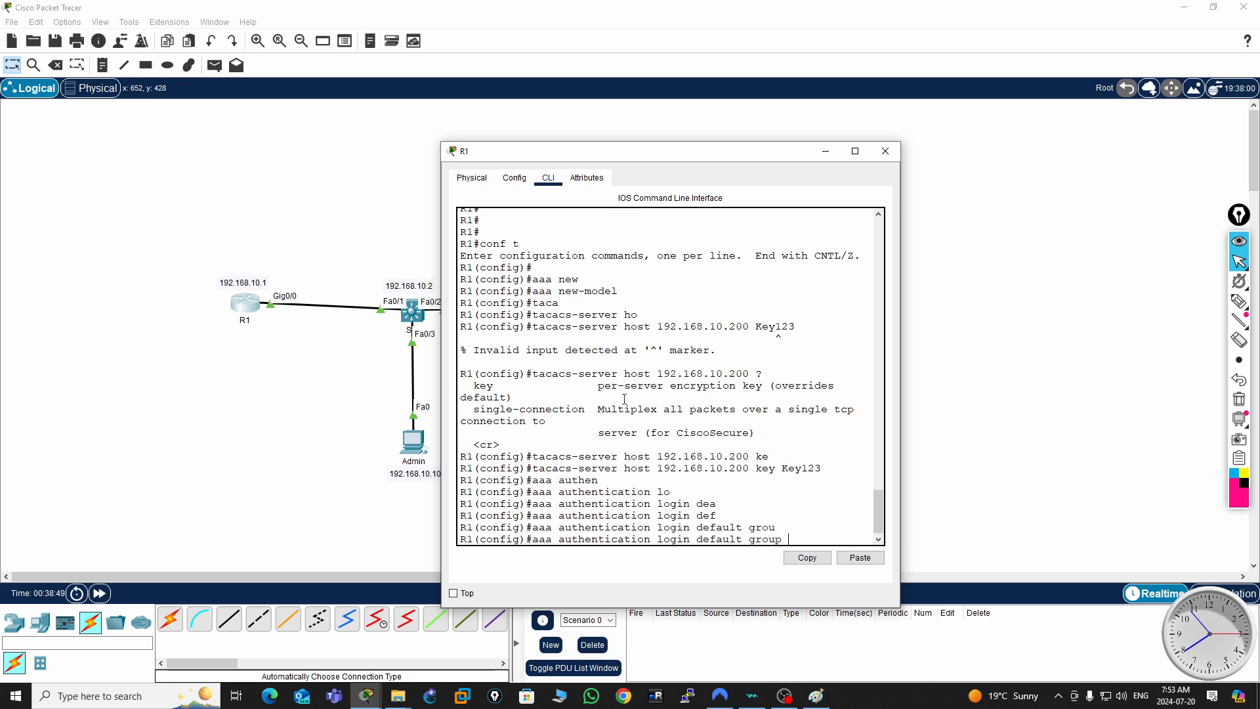
text(tac)
key(Tab)
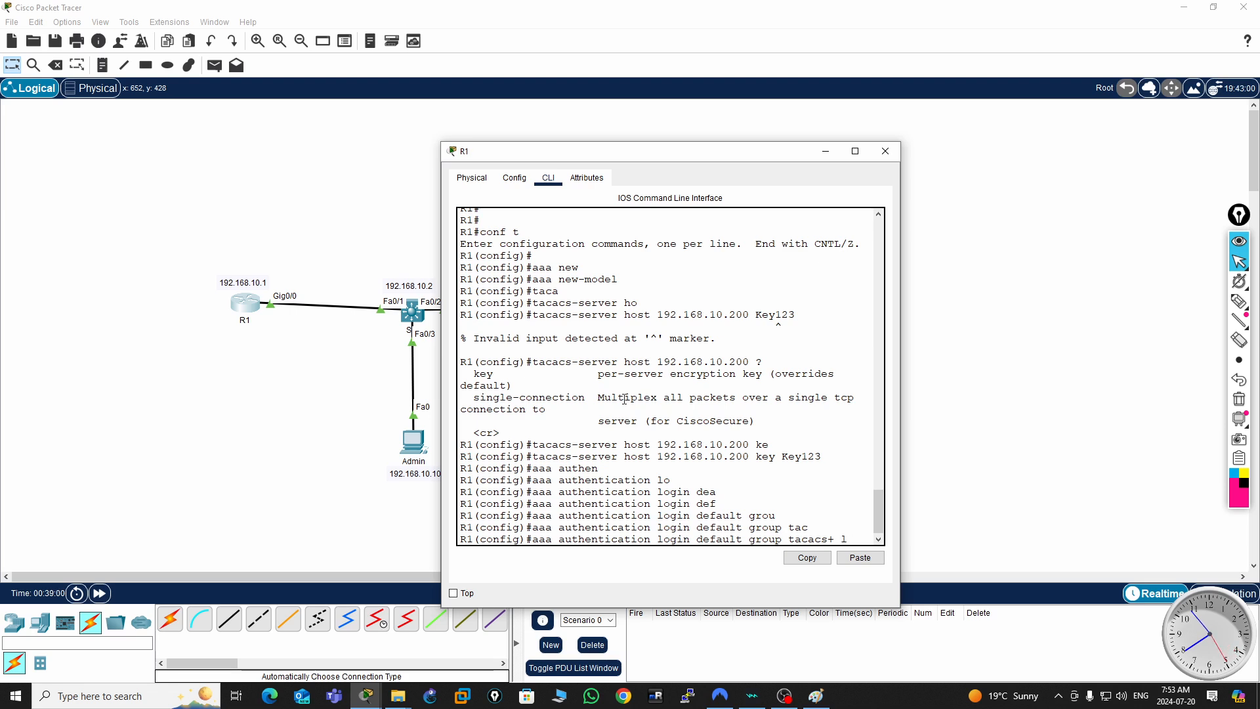
text(loc)
key(Tab)
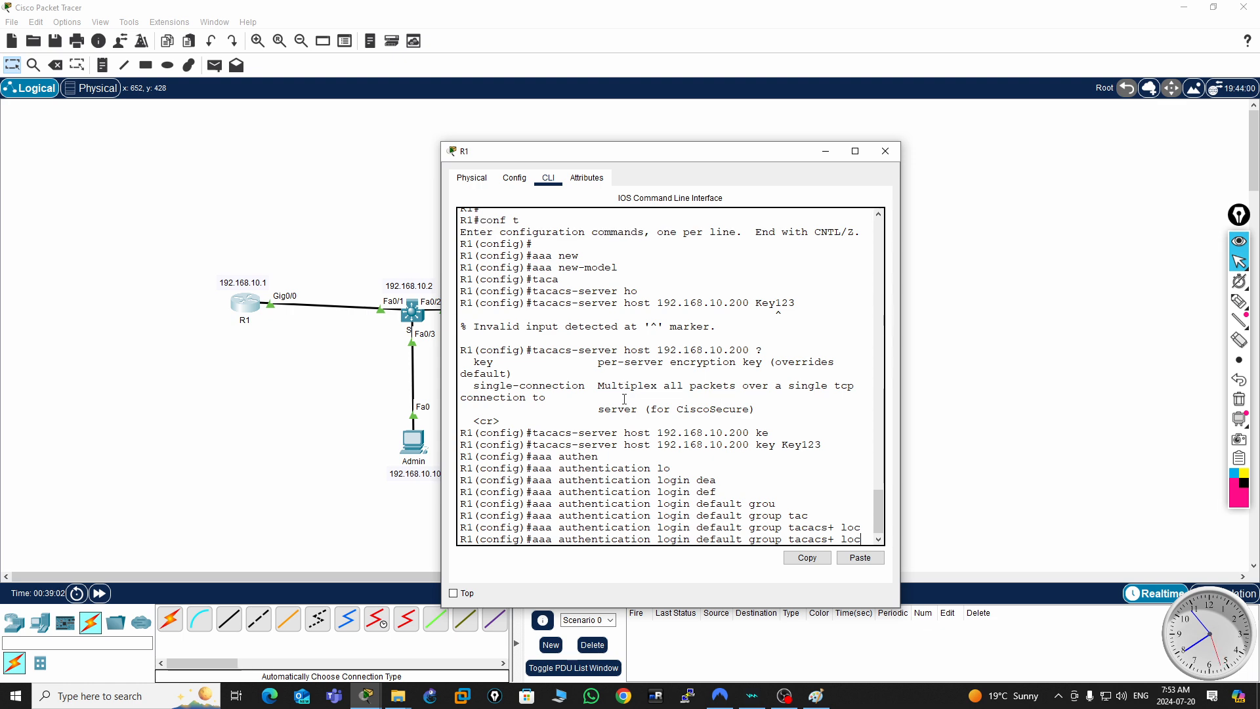
text(al)
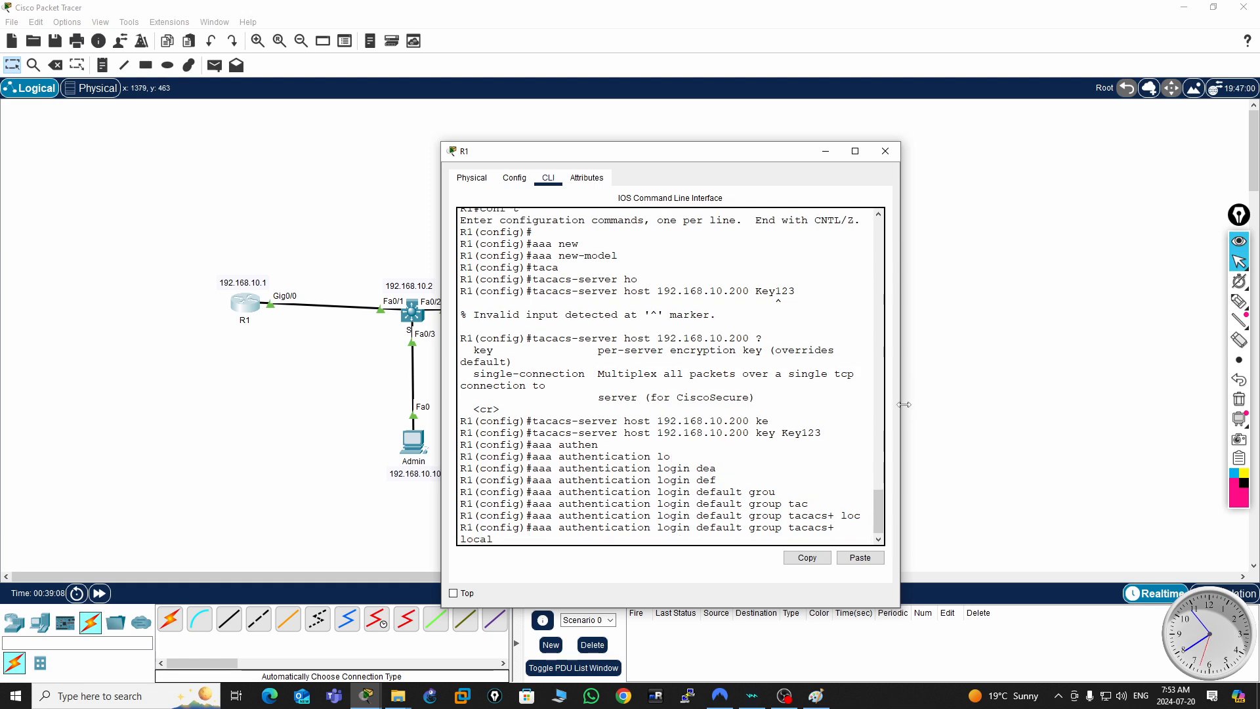
drag(901, 408, 1126, 408)
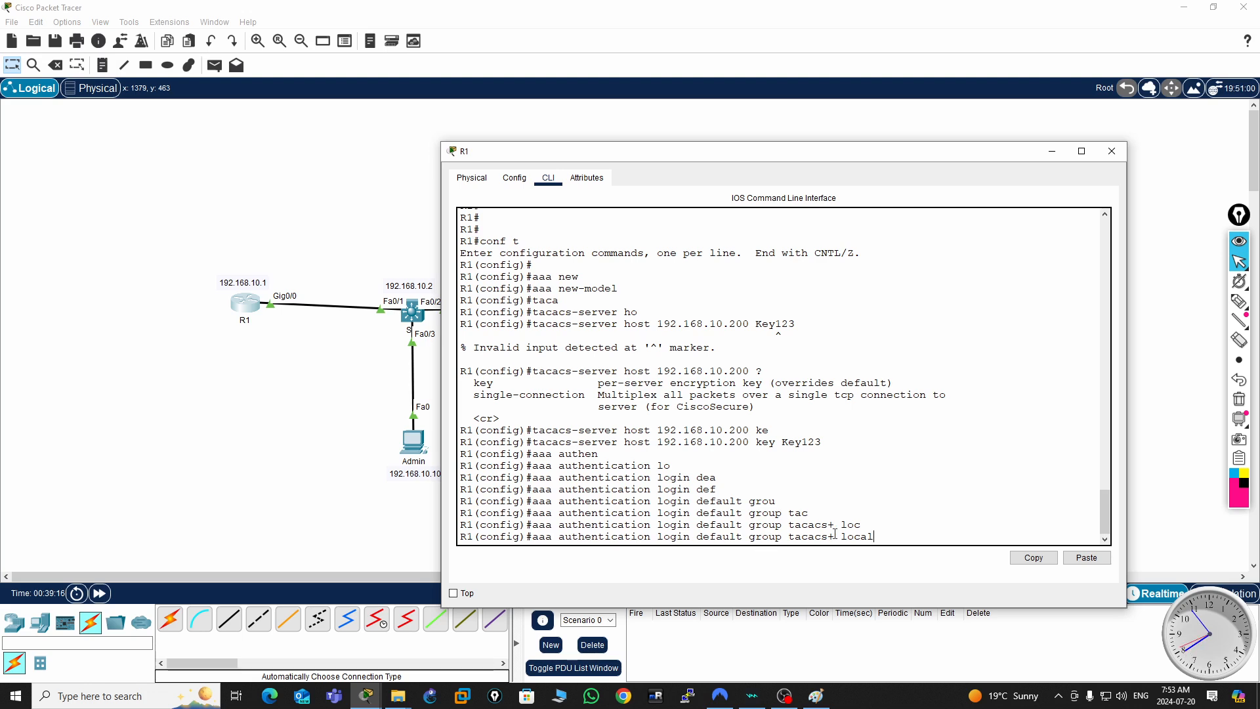
drag(873, 536, 843, 536)
click(887, 531)
key(Return)
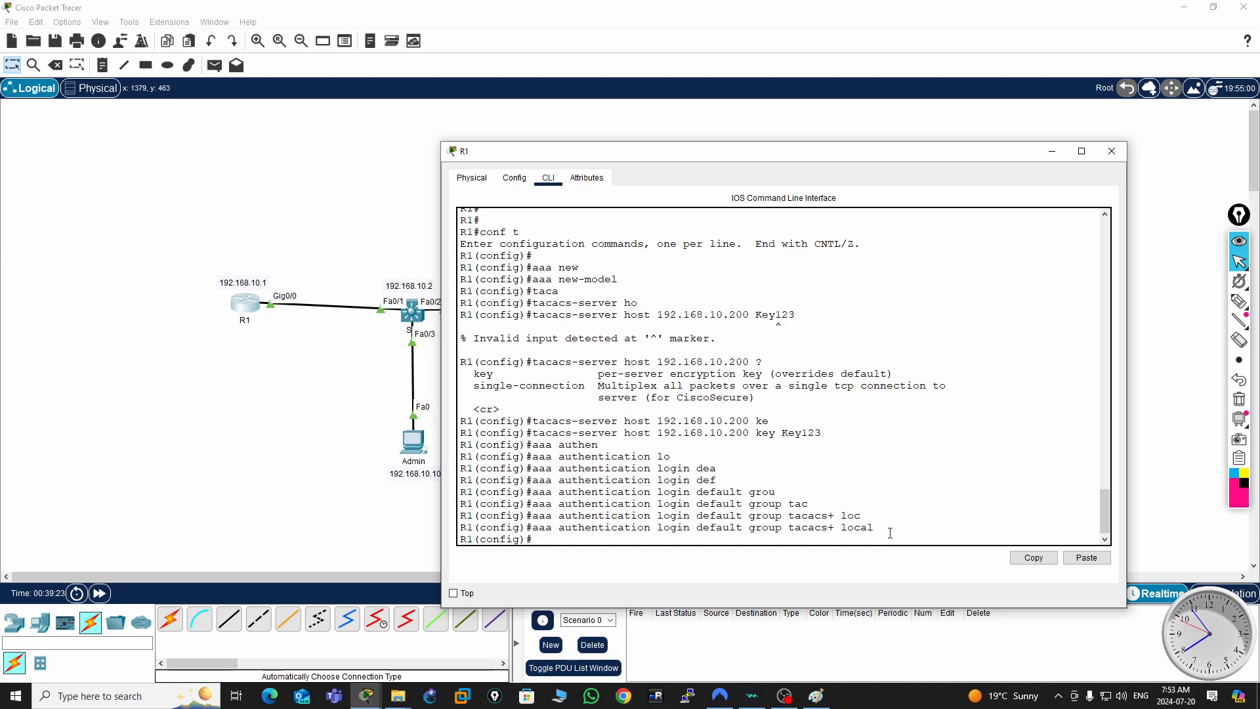
key(Return)
key(Return)
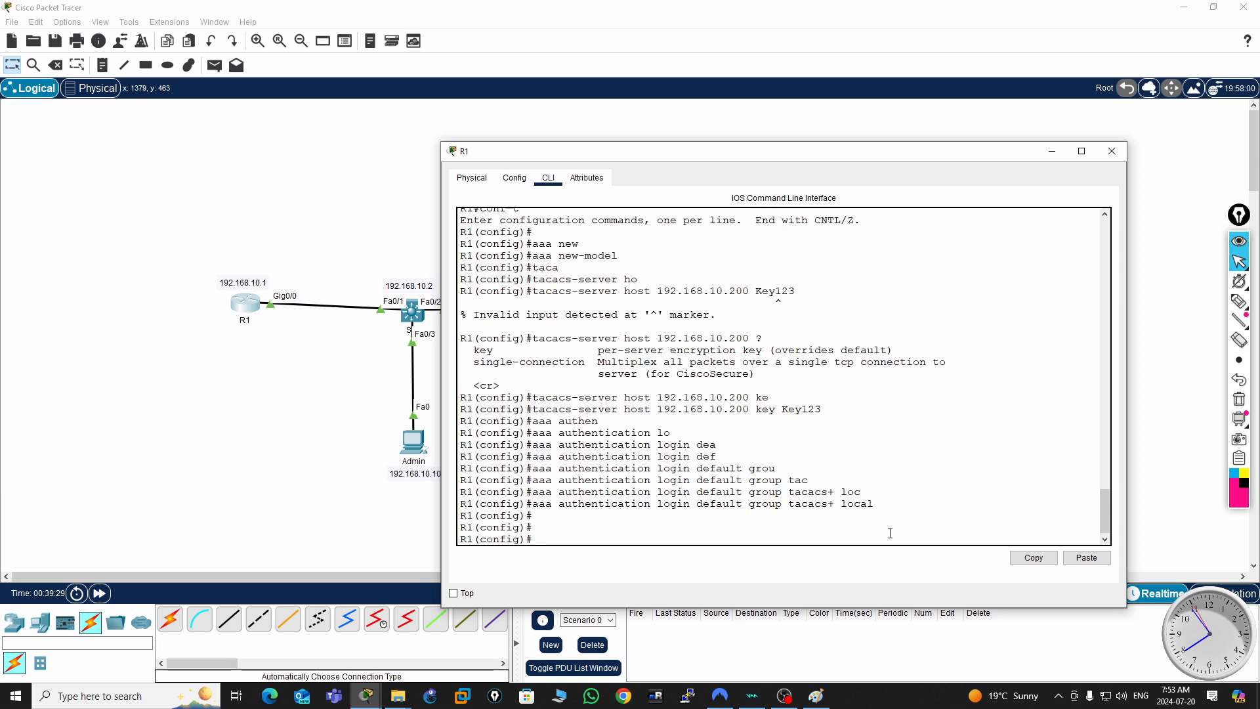
- Start an aaa authentication command in R1's global configuration and display help for its available options
text(aaa auth)
key(Tab)
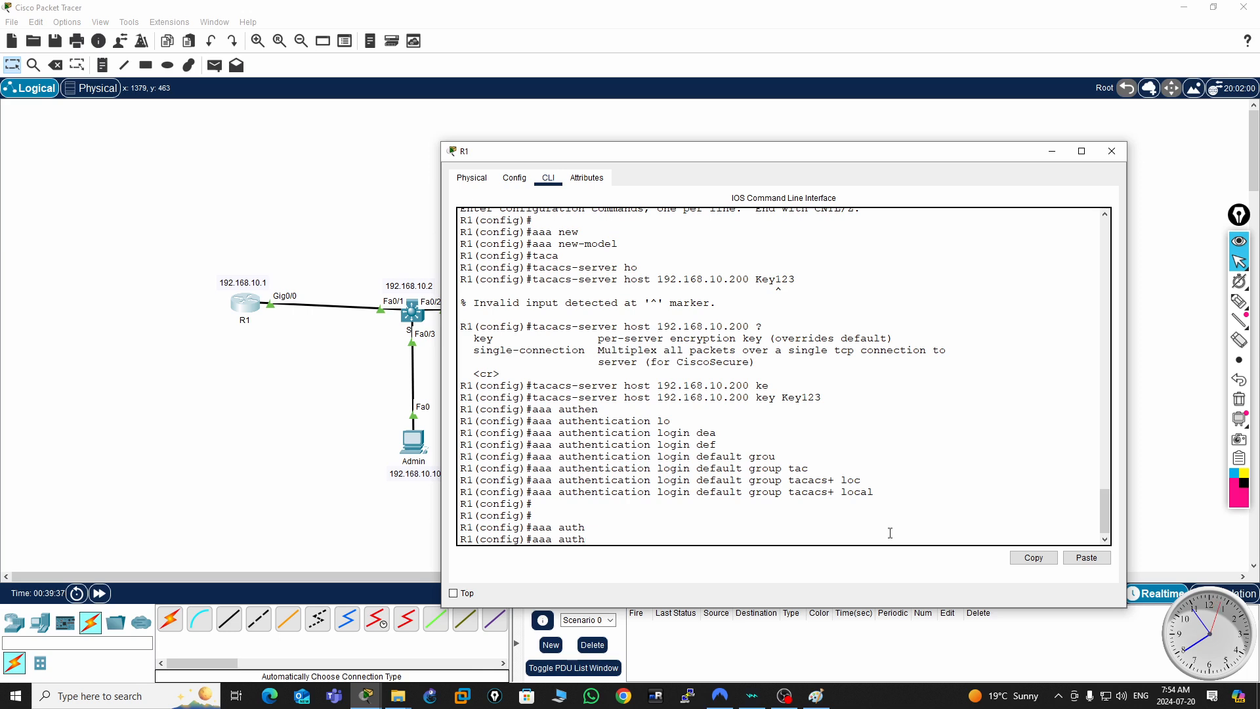
key(BackSpace)
key(BackSpace)
key(BackSpace)
key(BackSpace)
text(authentication )
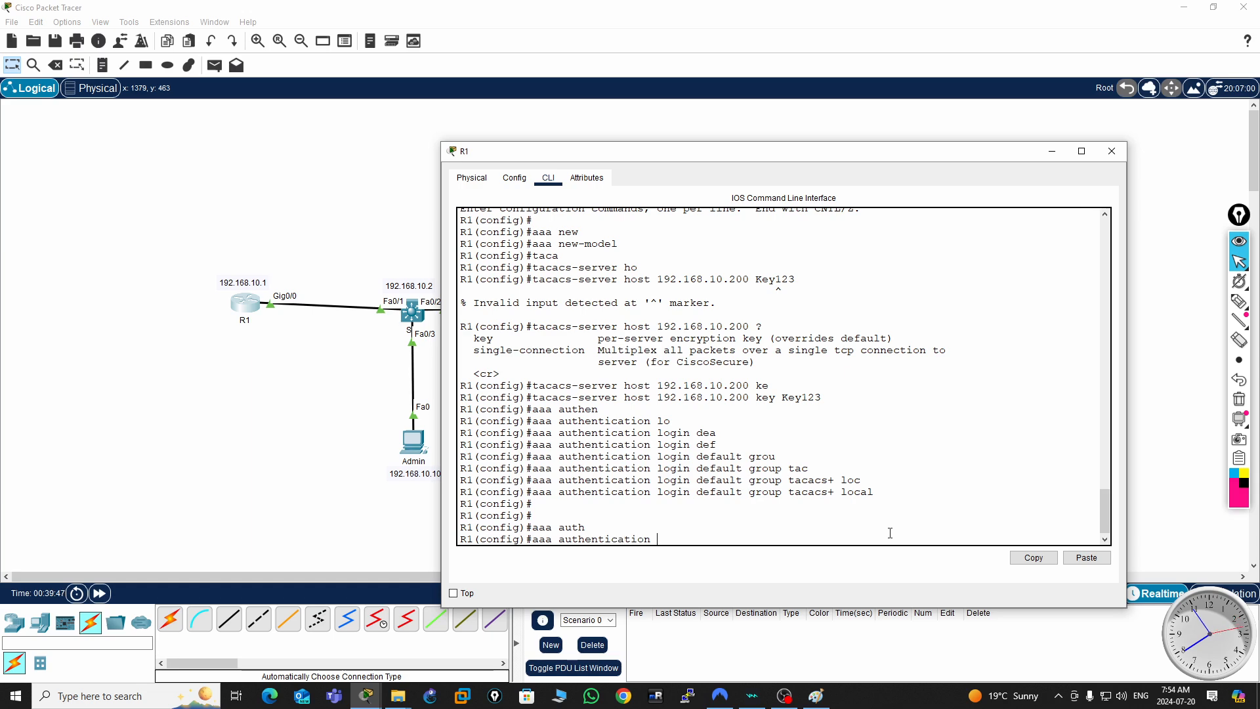
text(?)
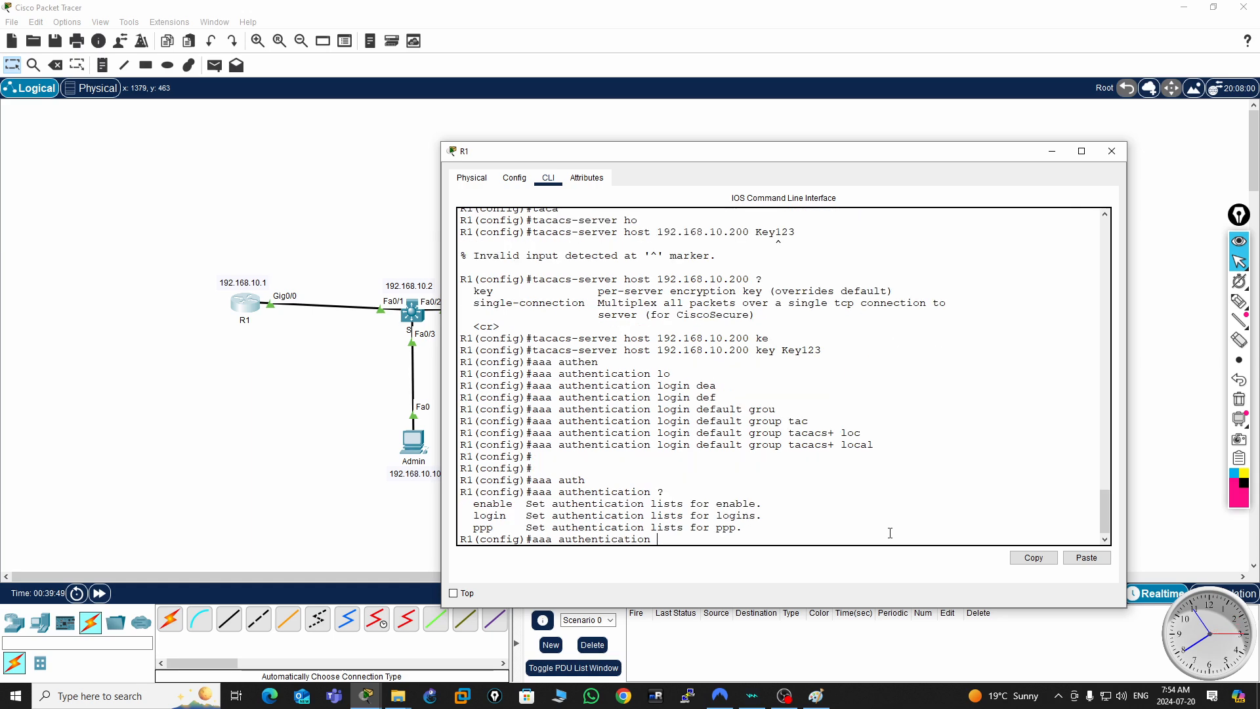
text(ena)
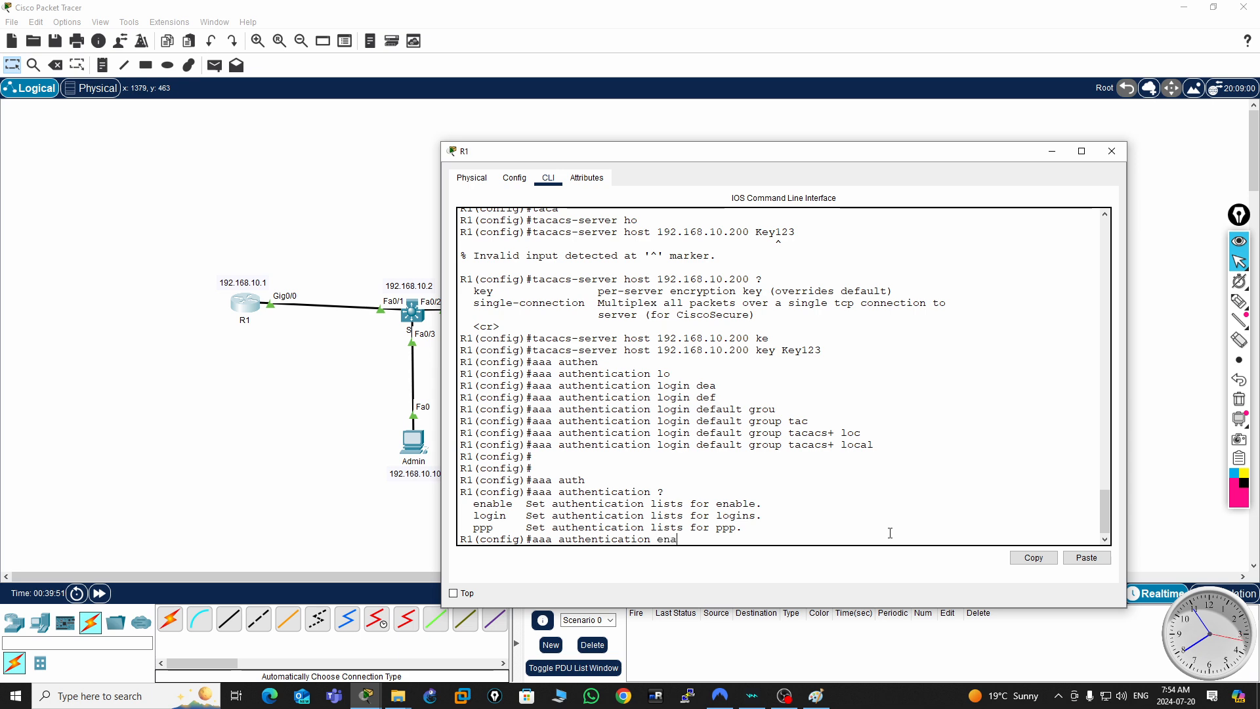
- Configure R1's default AAA enable authentication list to use group tacacs+ with local as the fallback
key(Tab)
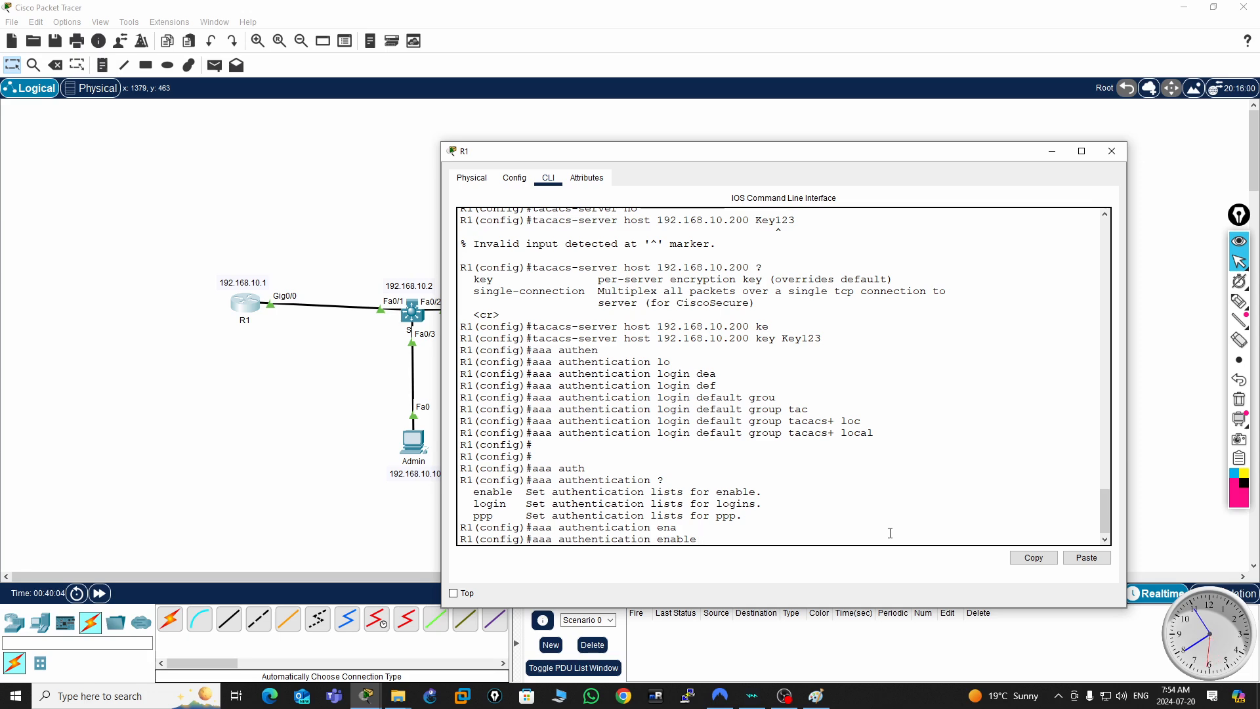
text(def)
key(Tab)
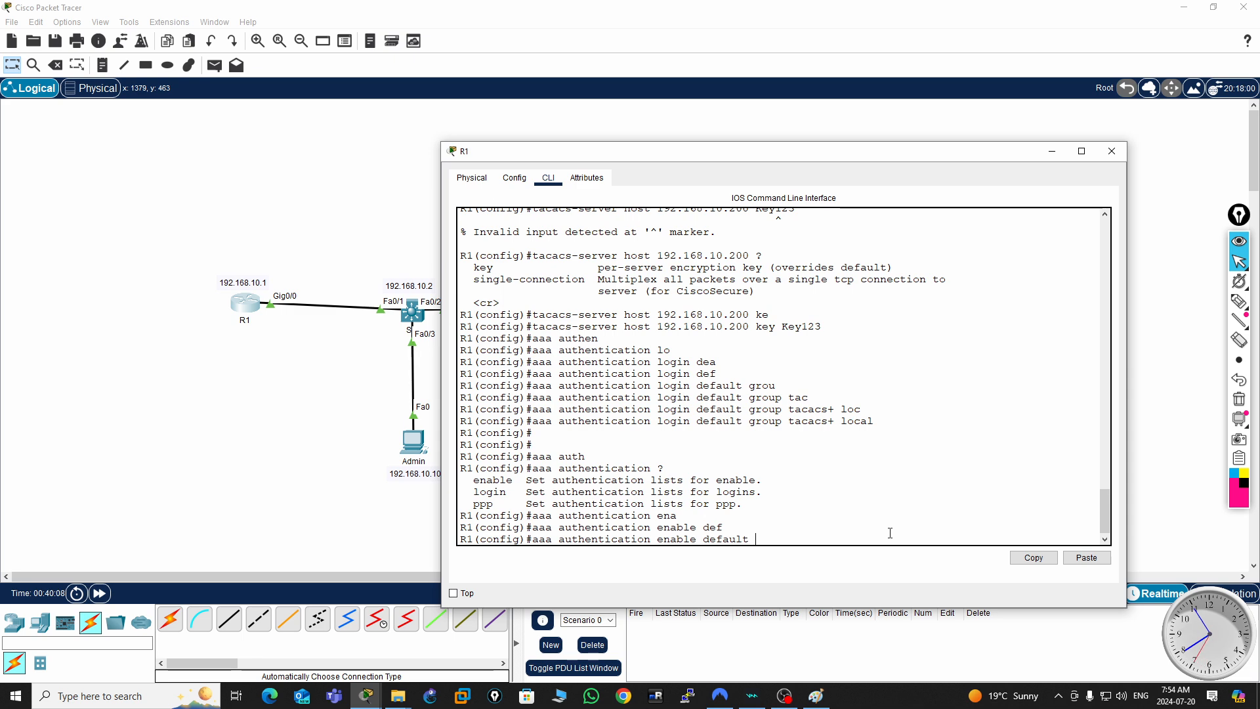
text(group)
key(Tab)
text(taca)
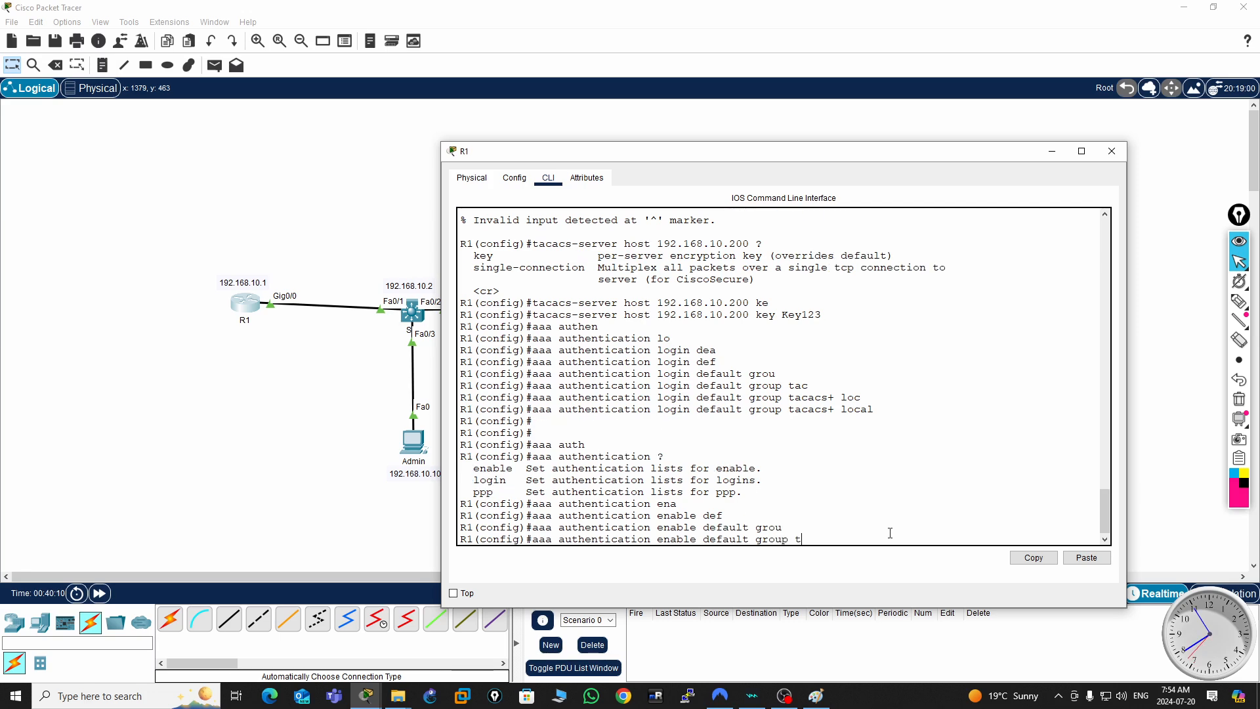
key(Tab)
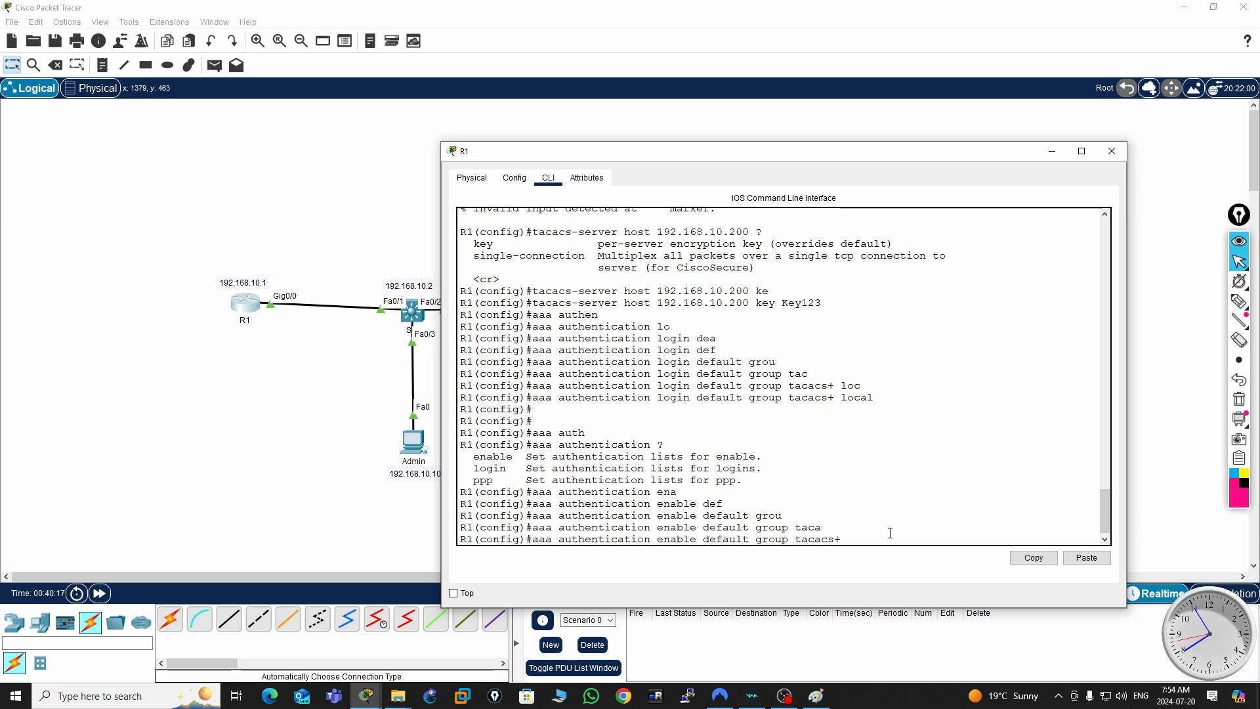
text(local)
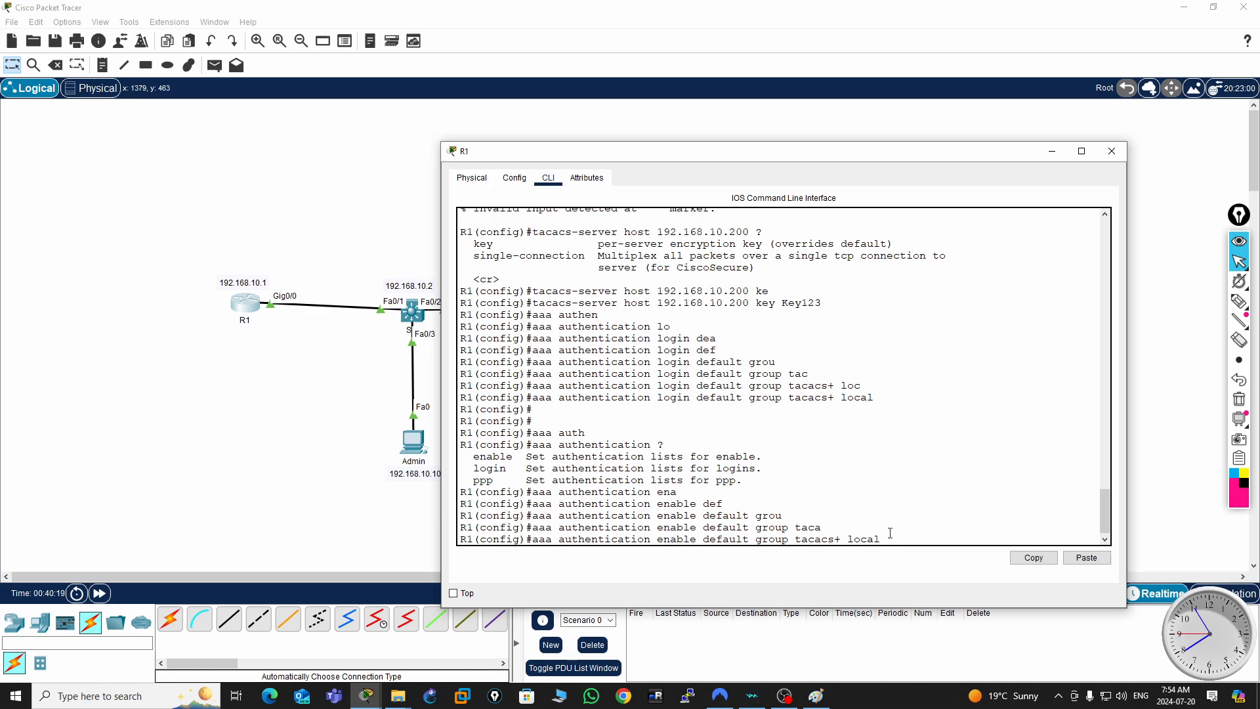
key(Return)
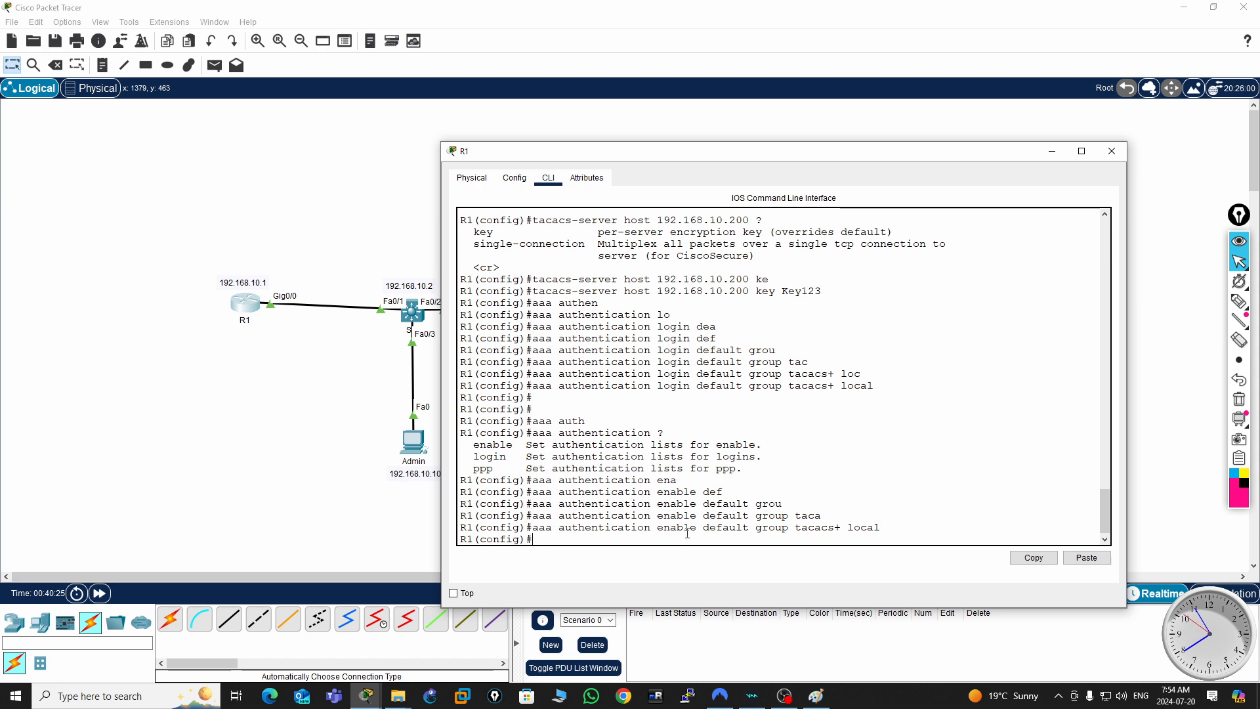
- Review the AAA login and enable authentication commands on R1, checking the enable keyword and the local fallback
drag(888, 389, 534, 389)
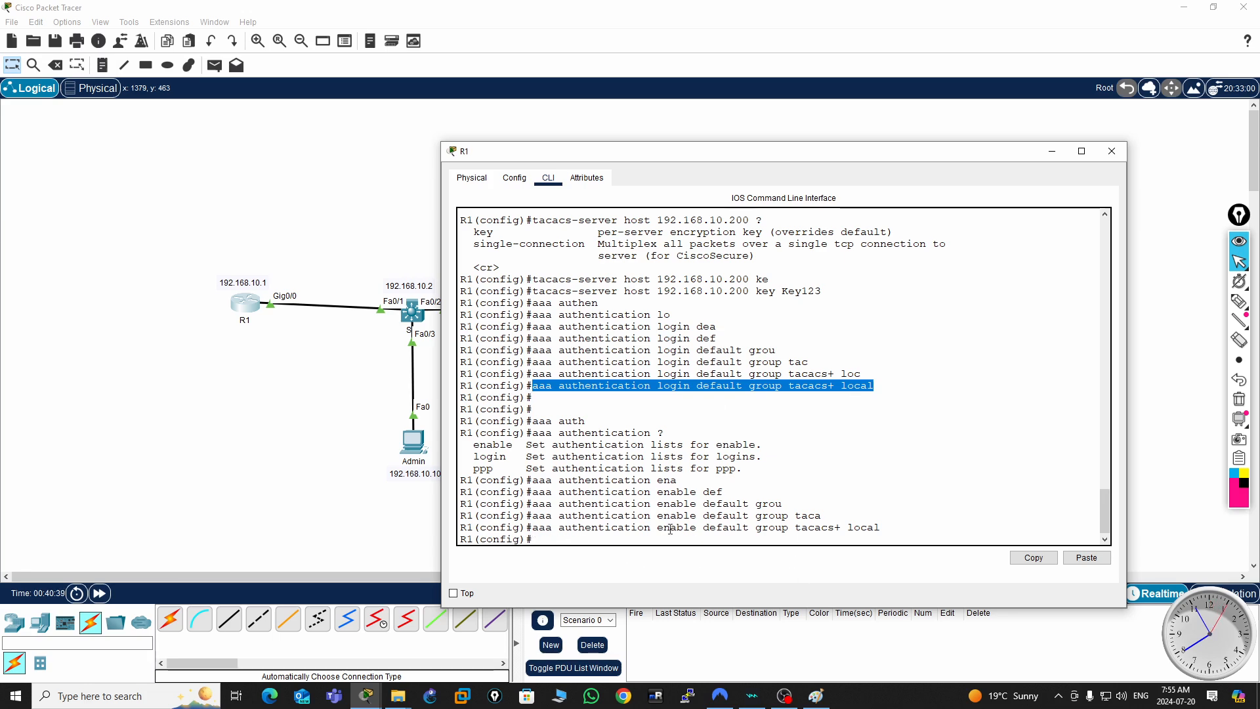
double_click(693, 529)
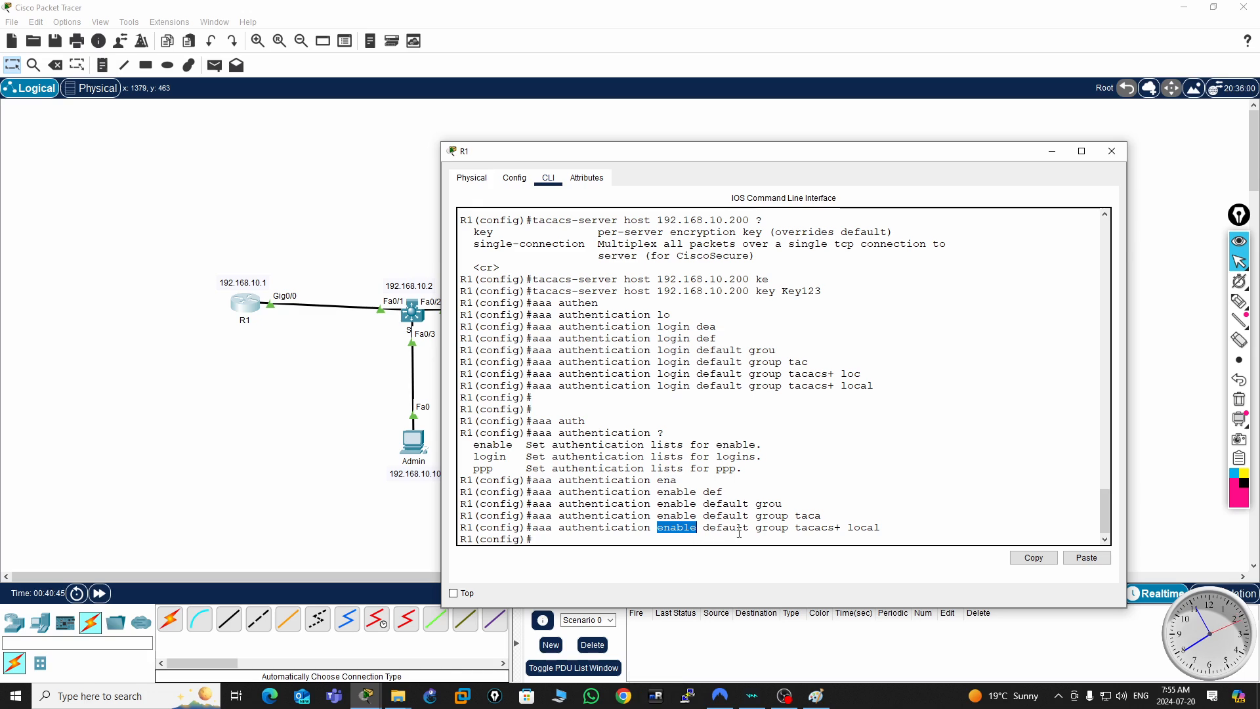
click(868, 531)
double_click(864, 528)
mouse_move(366, 695)
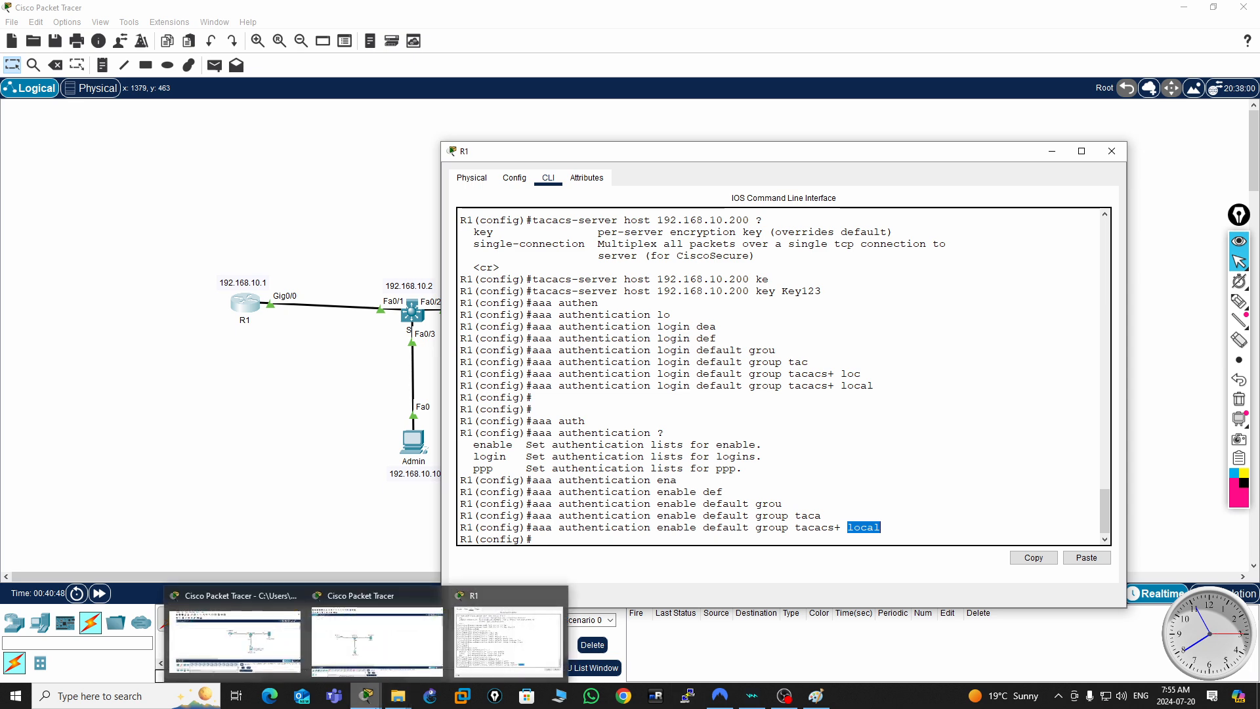
click(910, 524)
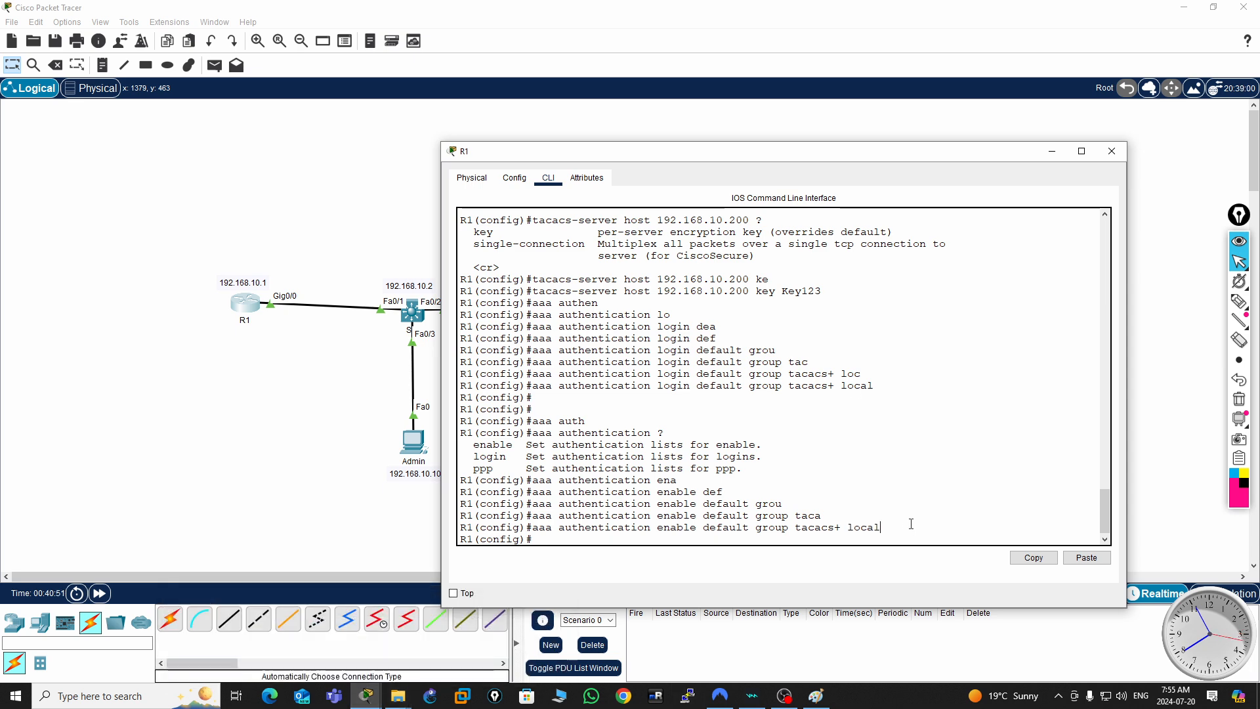
key(Return)
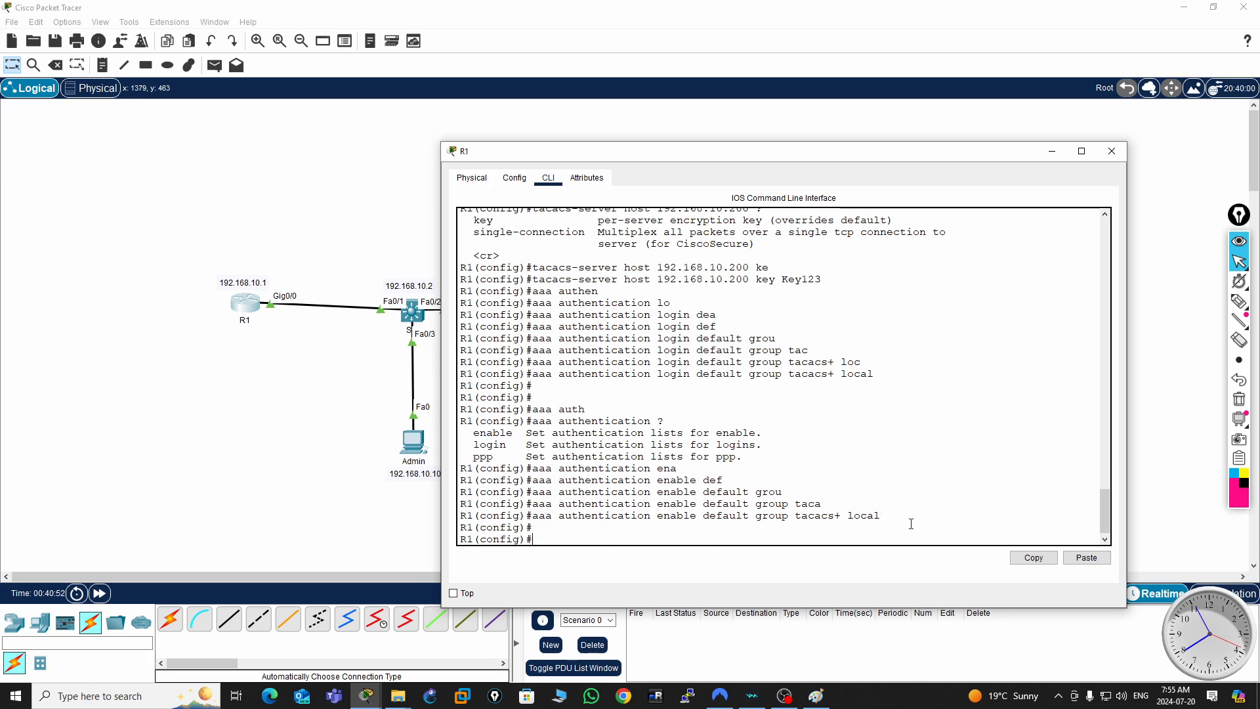
key(Return)
key(Return)
key(Return)
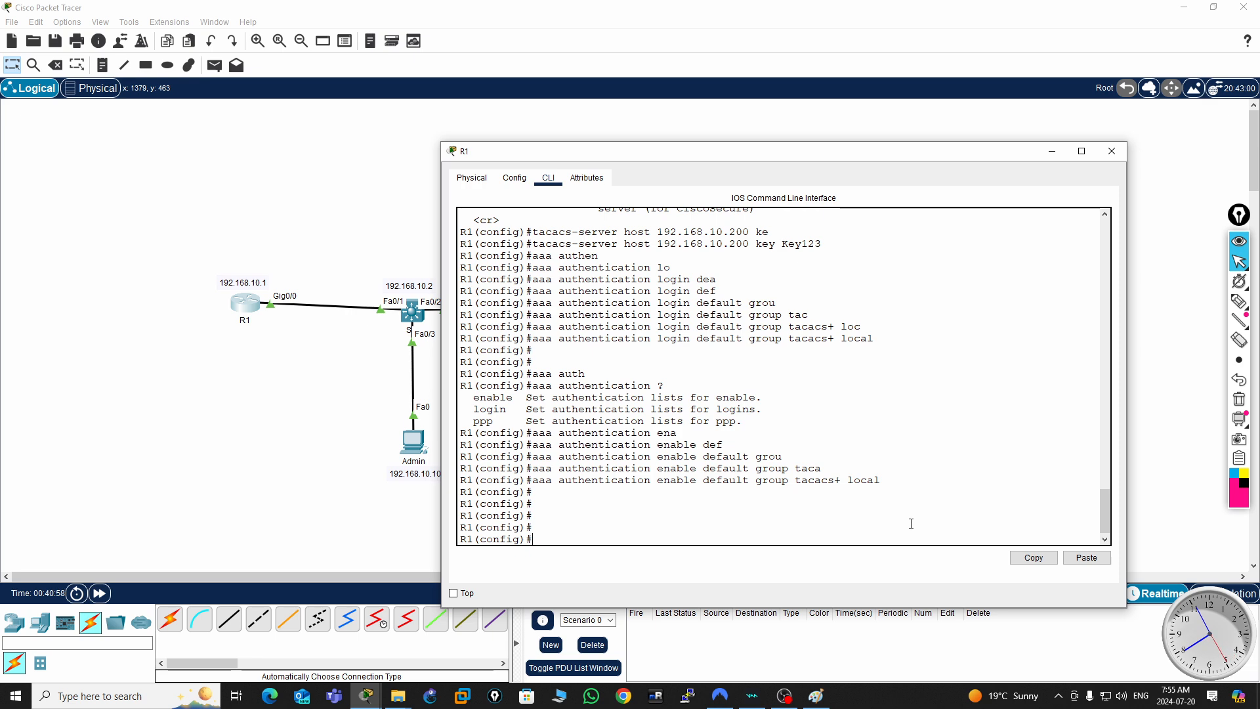
- Enter line configuration mode for VTY lines 0 to 4 on R1
text(line vt)
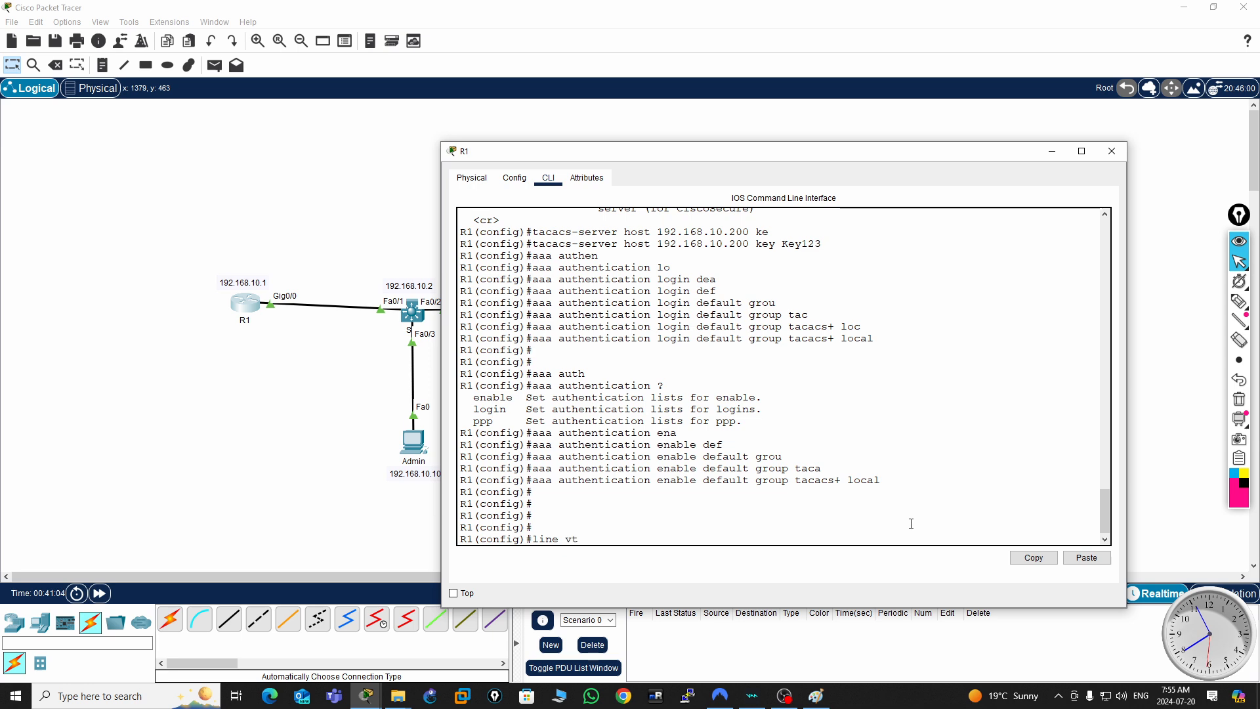
text(y 0 4)
key(Return)
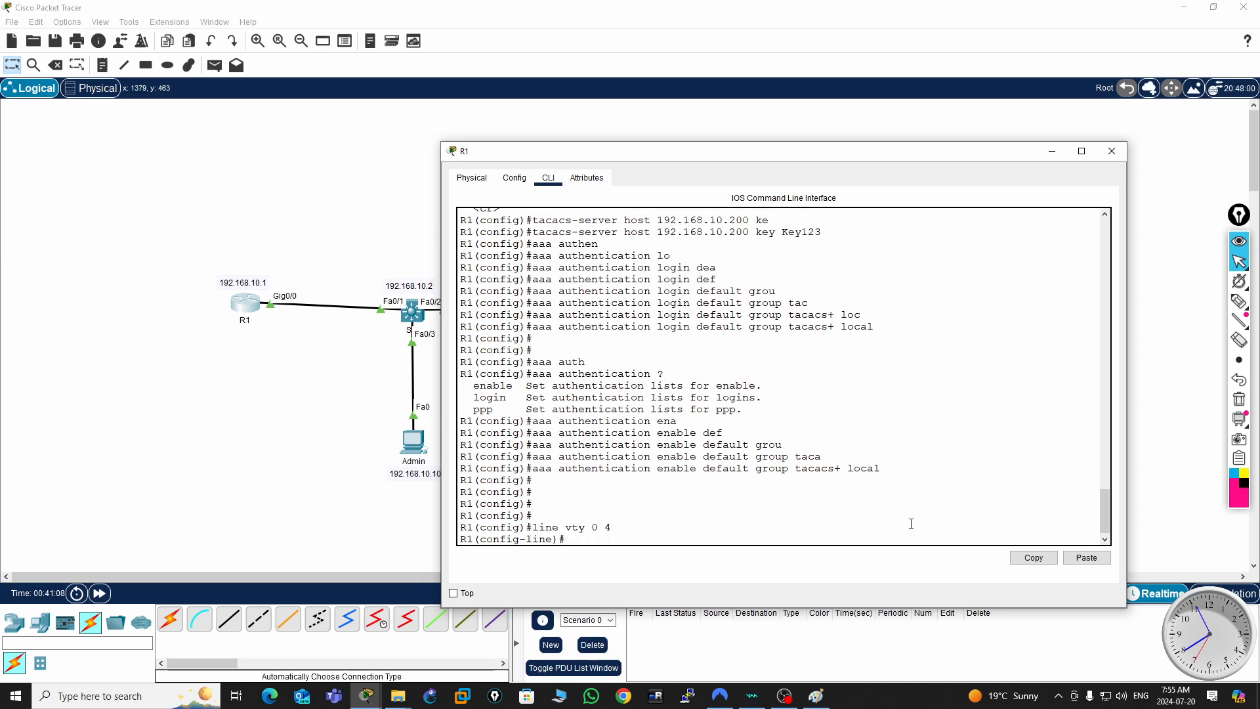
- Start a login authentication command for R1's VTY lines and display help for its list options
text(logi)
key(Tab)
text(authe)
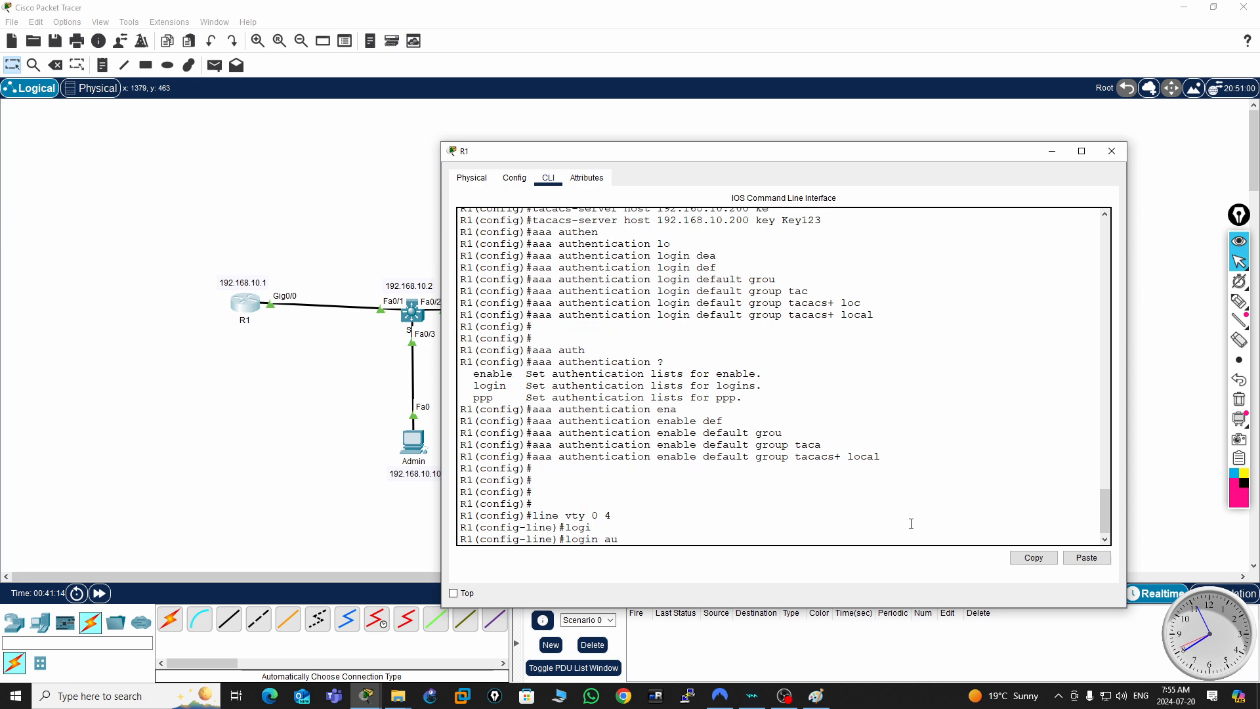
key(Tab)
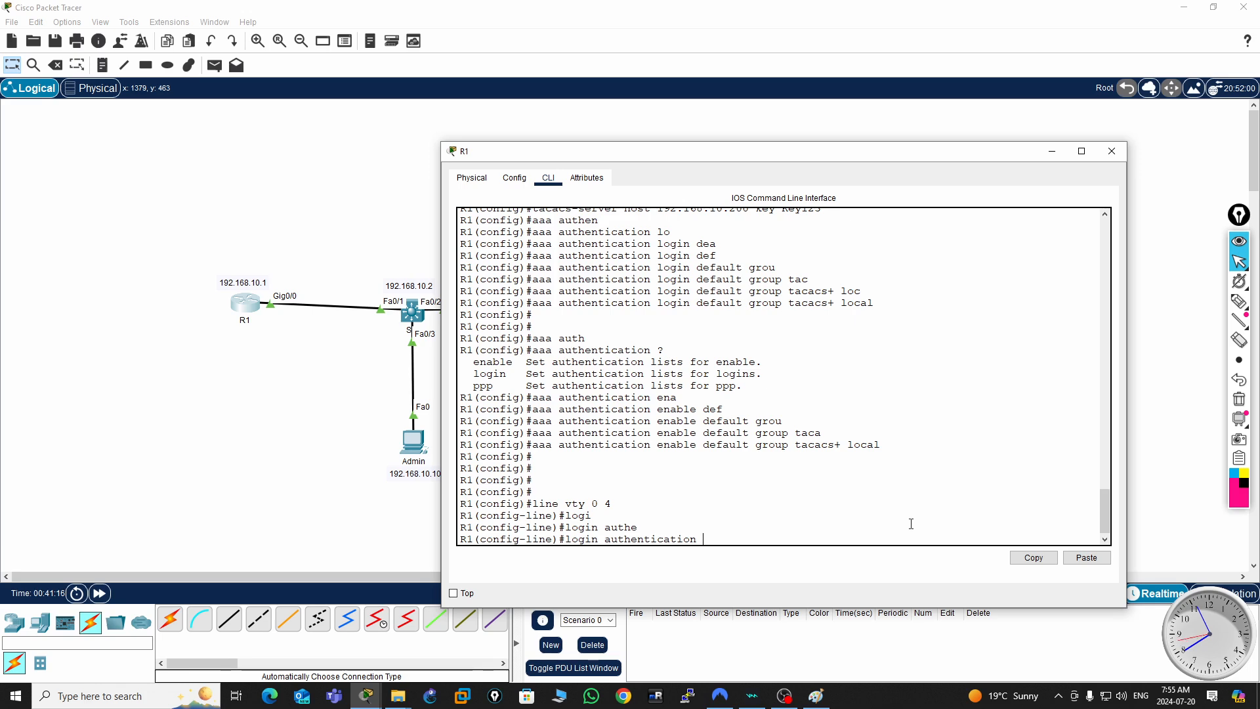
text(de)
key(Tab)
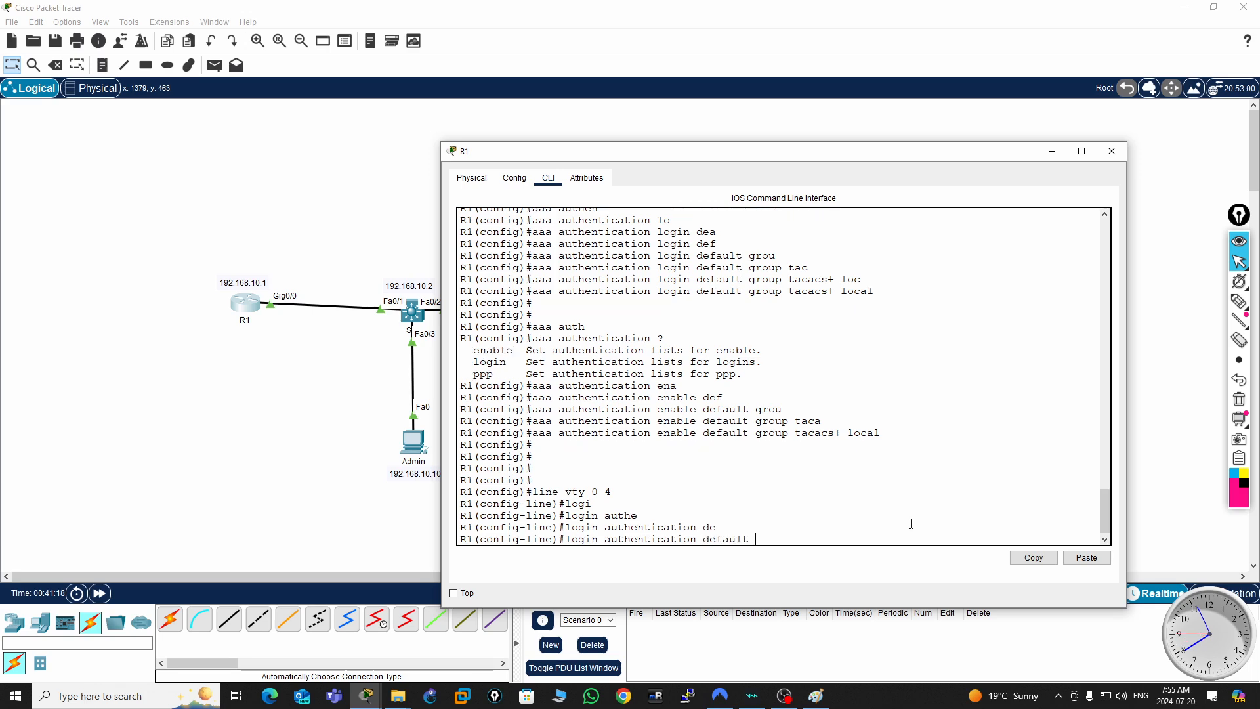
key(BackSpace)
key(BackSpace)
key(BackSpace)
key(BackSpace)
key(BackSpace)
key(BackSpace)
key(BackSpace)
key(BackSpace)
text(?)
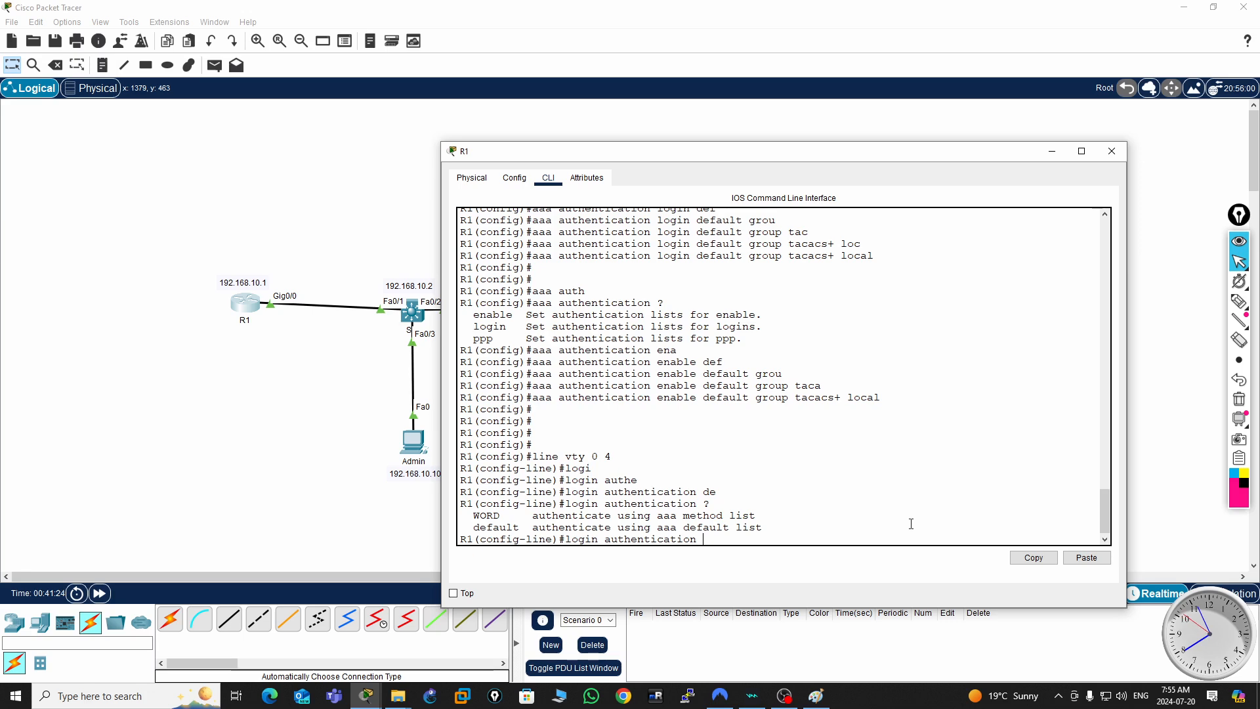
text(dea)
- Apply the default AAA authentication list to R1's VTY lines with login authentication default, and exit configuration mode
key(Tab)
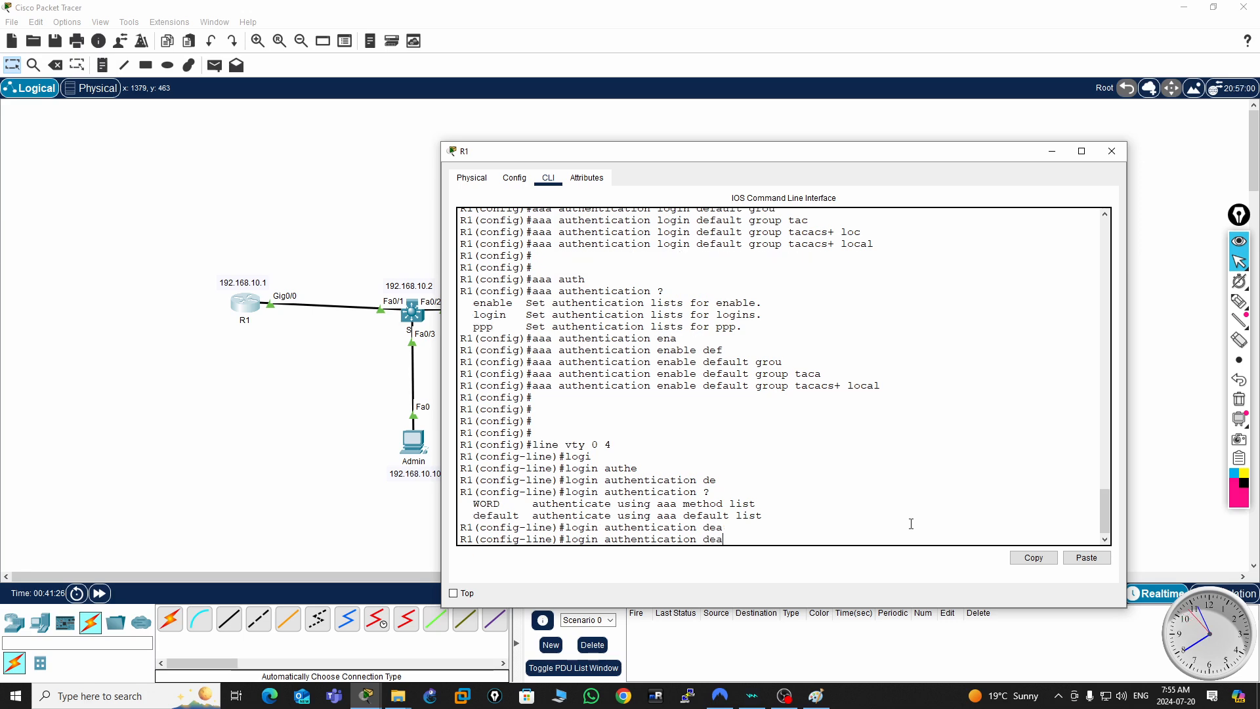
key(BackSpace)
text(f)
key(Tab)
key(Return)
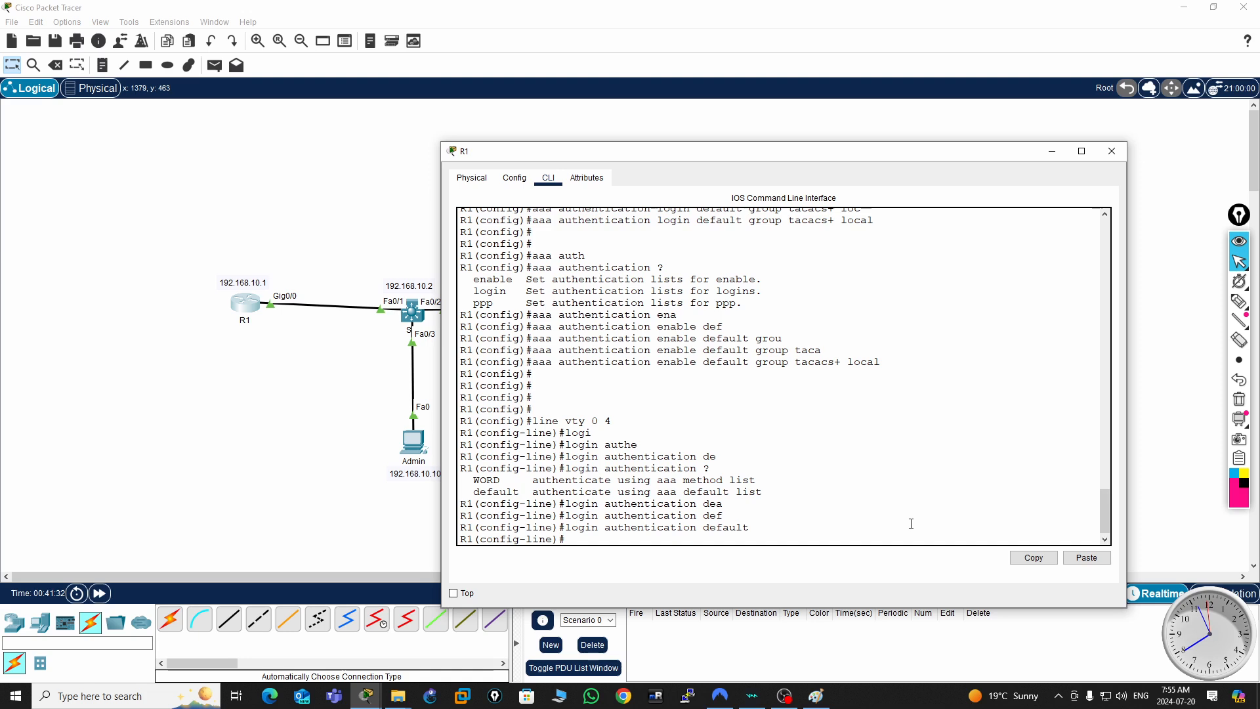
key(ctrl+z)
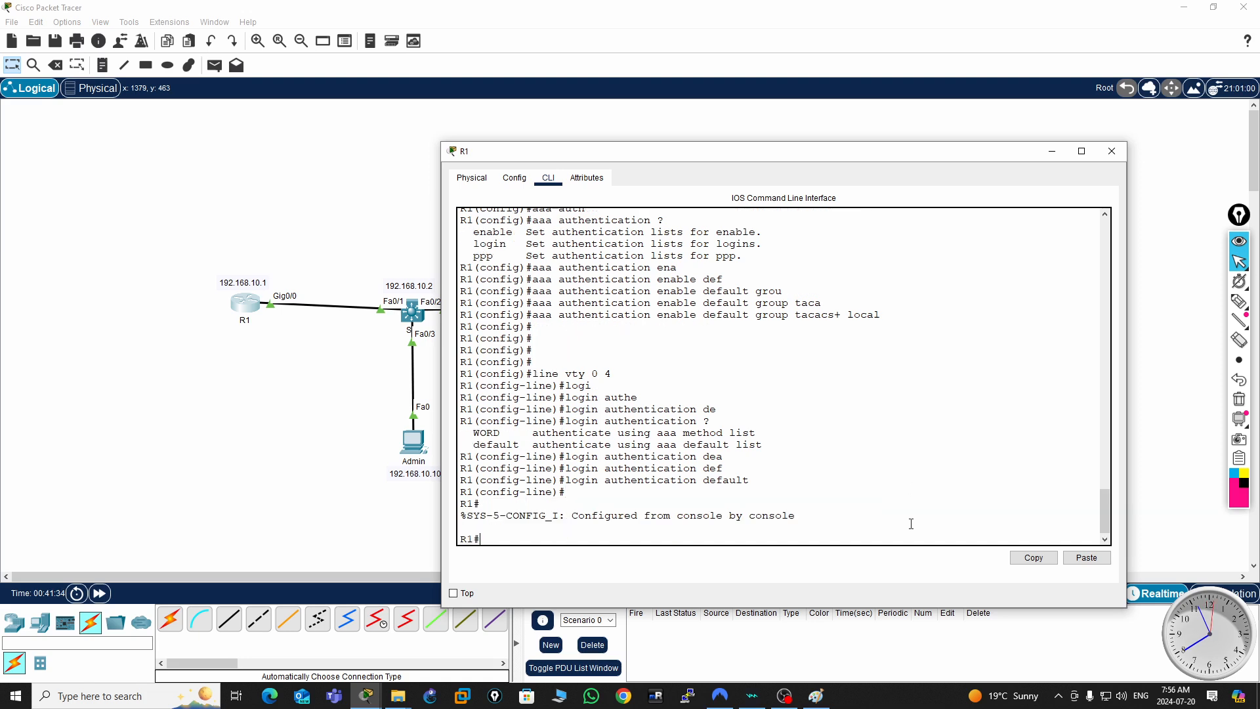
- Display R1's complete running configuration with sh run
key(Return)
key(Return)
key(Return)
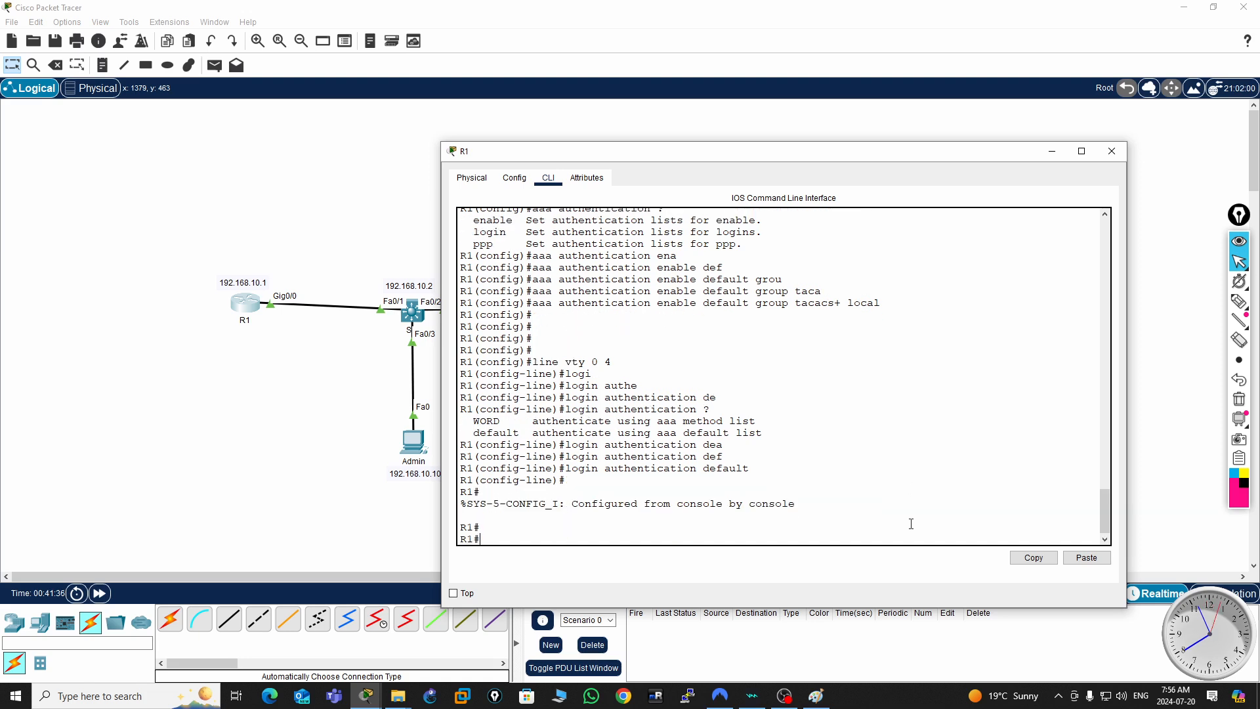
text(sh run)
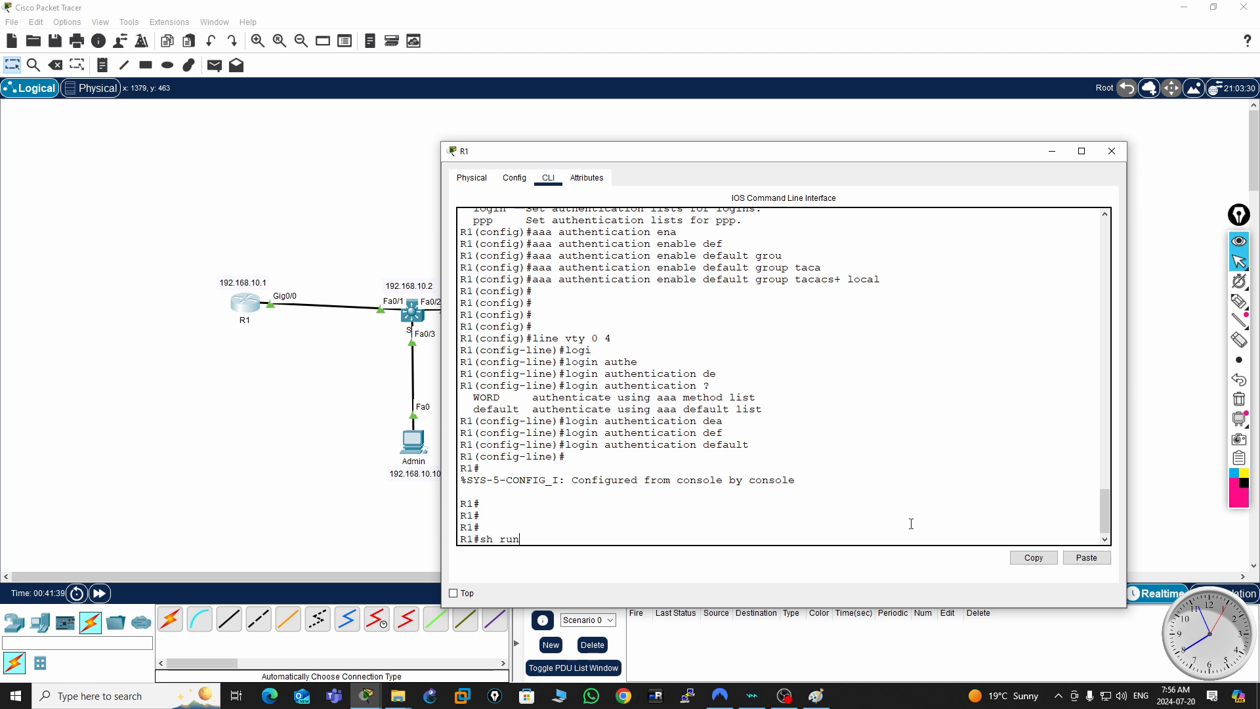
key(Return)
key(space)
key(space)
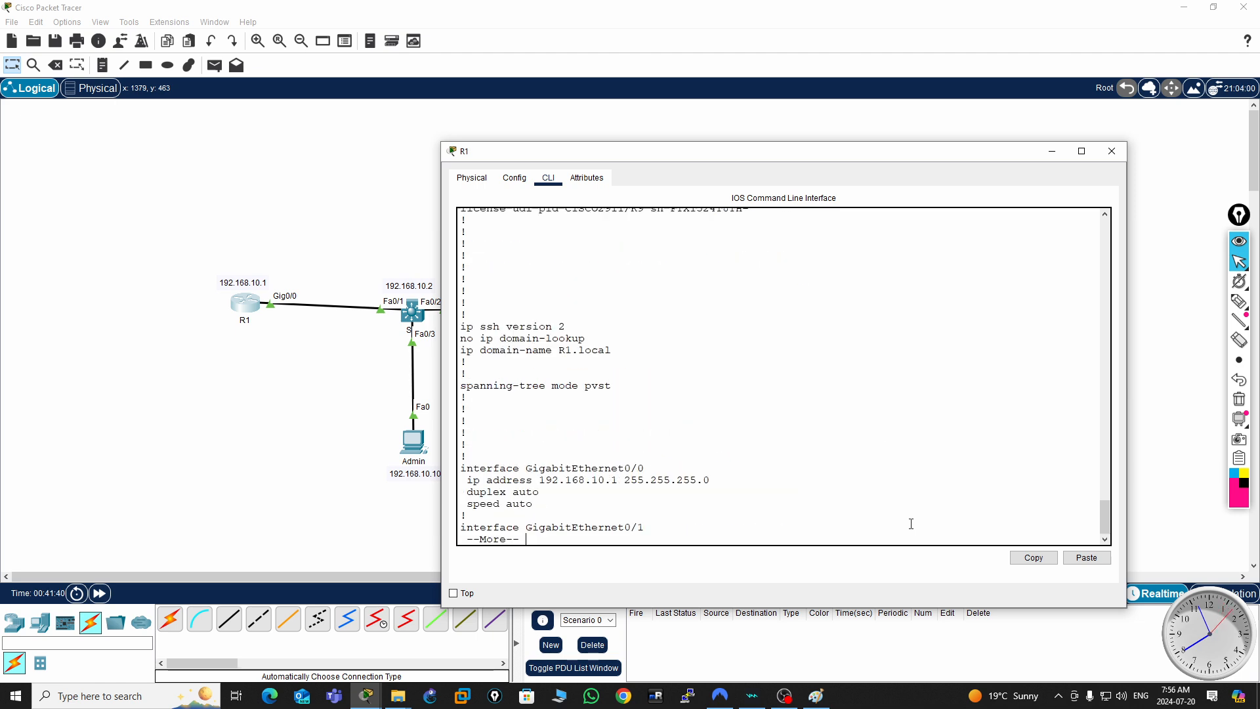
key(space)
key(space)
- Check the AAA authentication lists, the TACACS server entry and the VTY line settings in R1's running configuration
scroll(831, 448, up, 12)
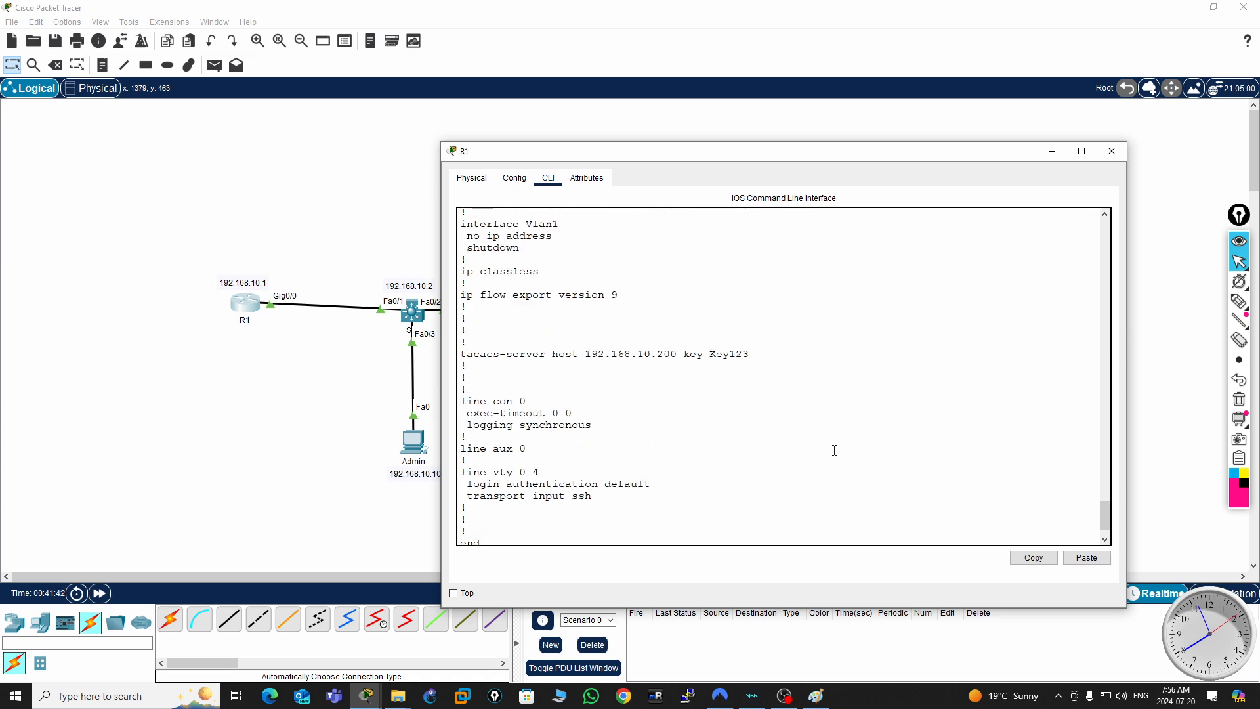
scroll(830, 448, up, 7)
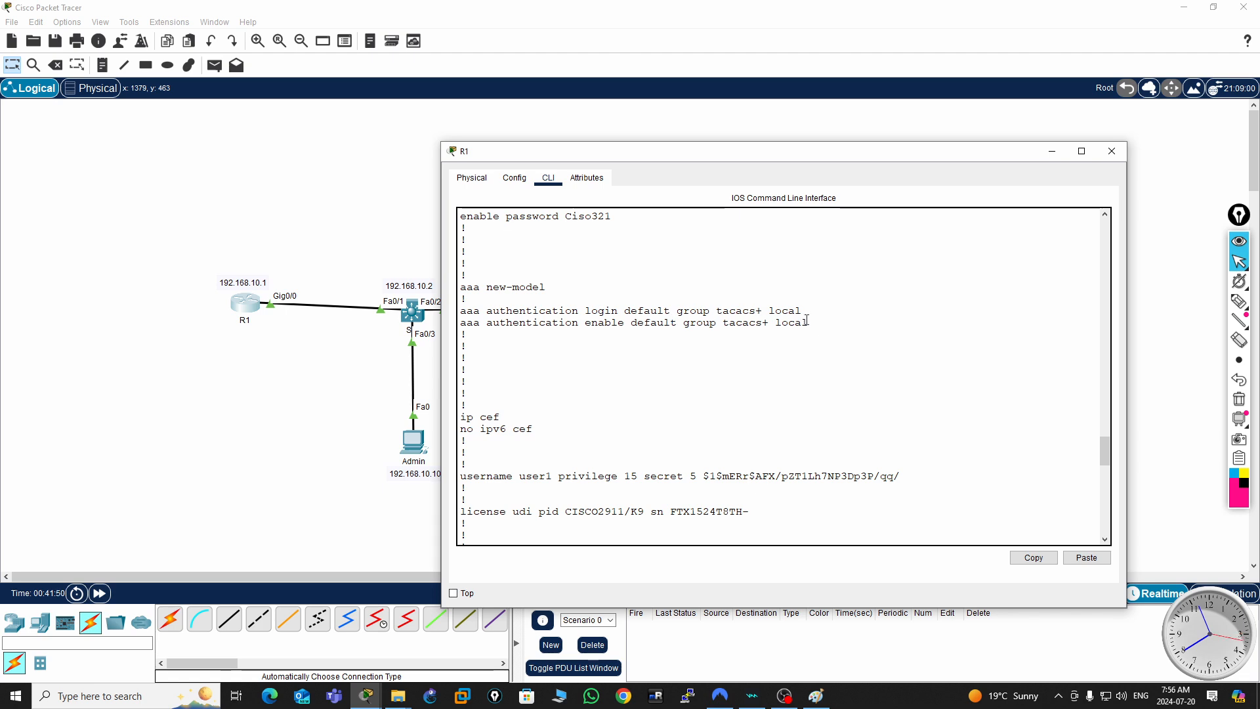
scroll(759, 359, down, 8)
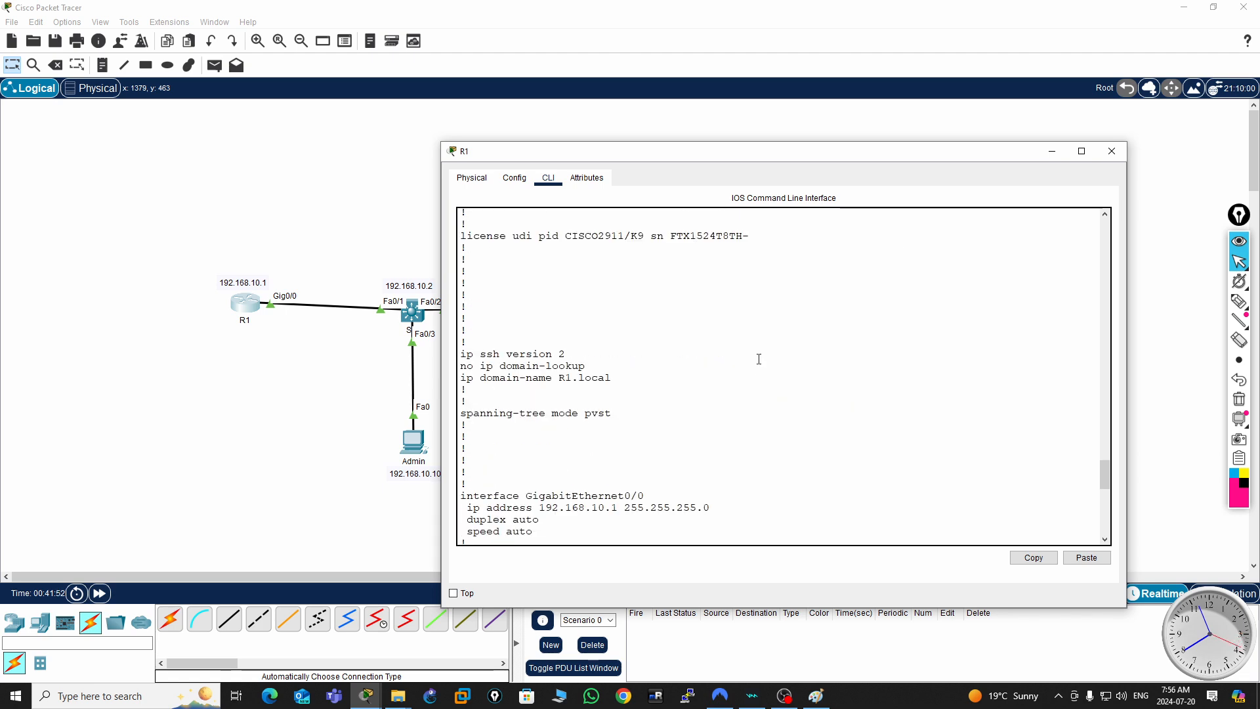
scroll(759, 360, down, 4)
scroll(758, 360, down, 2)
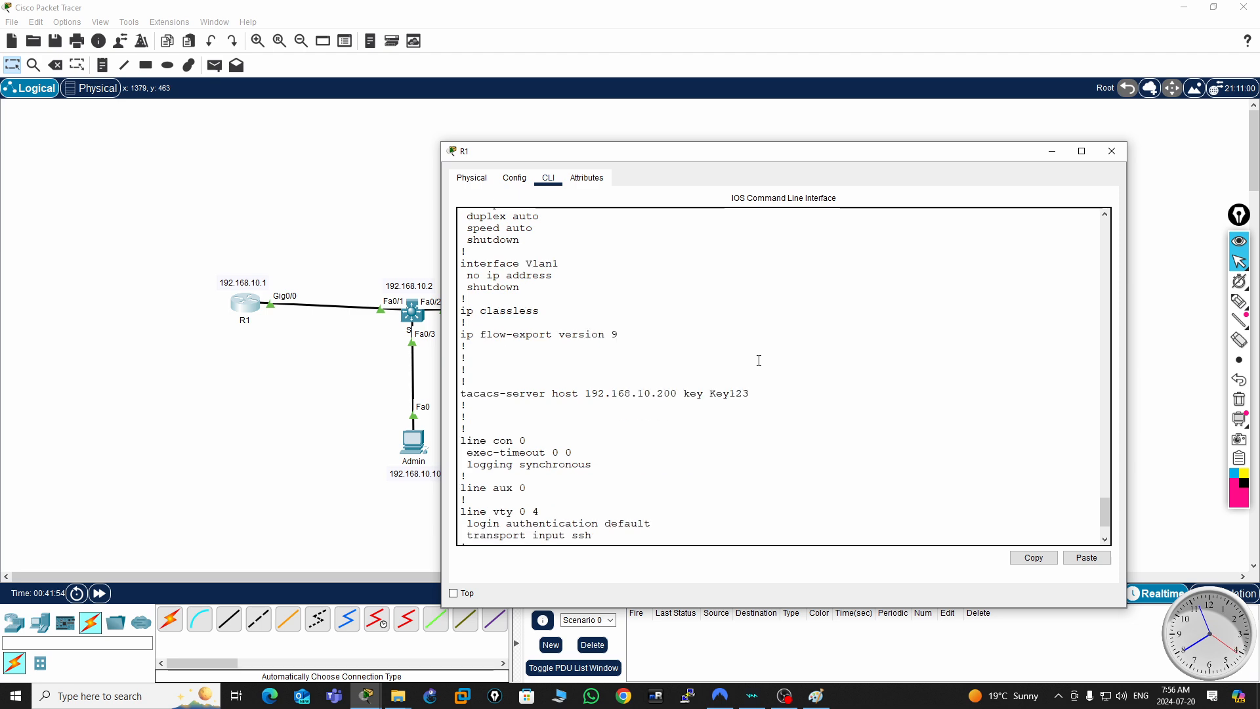
drag(461, 393, 769, 392)
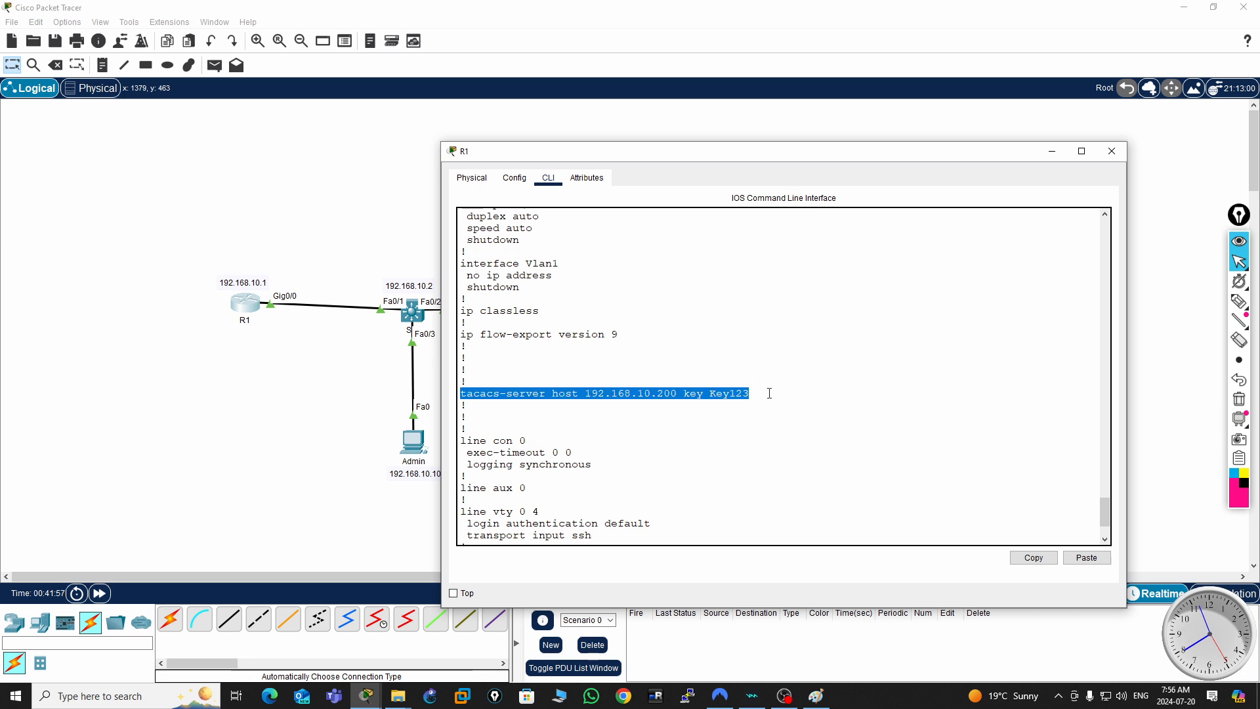
scroll(744, 437, down, 3)
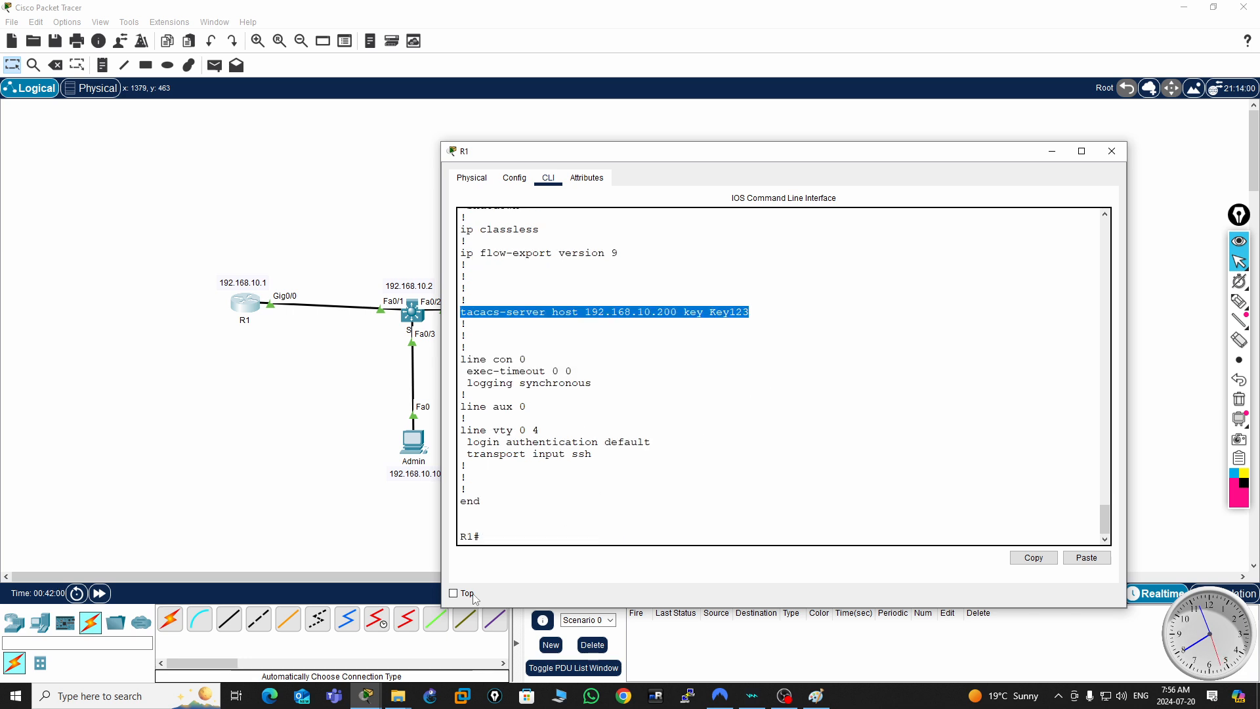
click(568, 528)
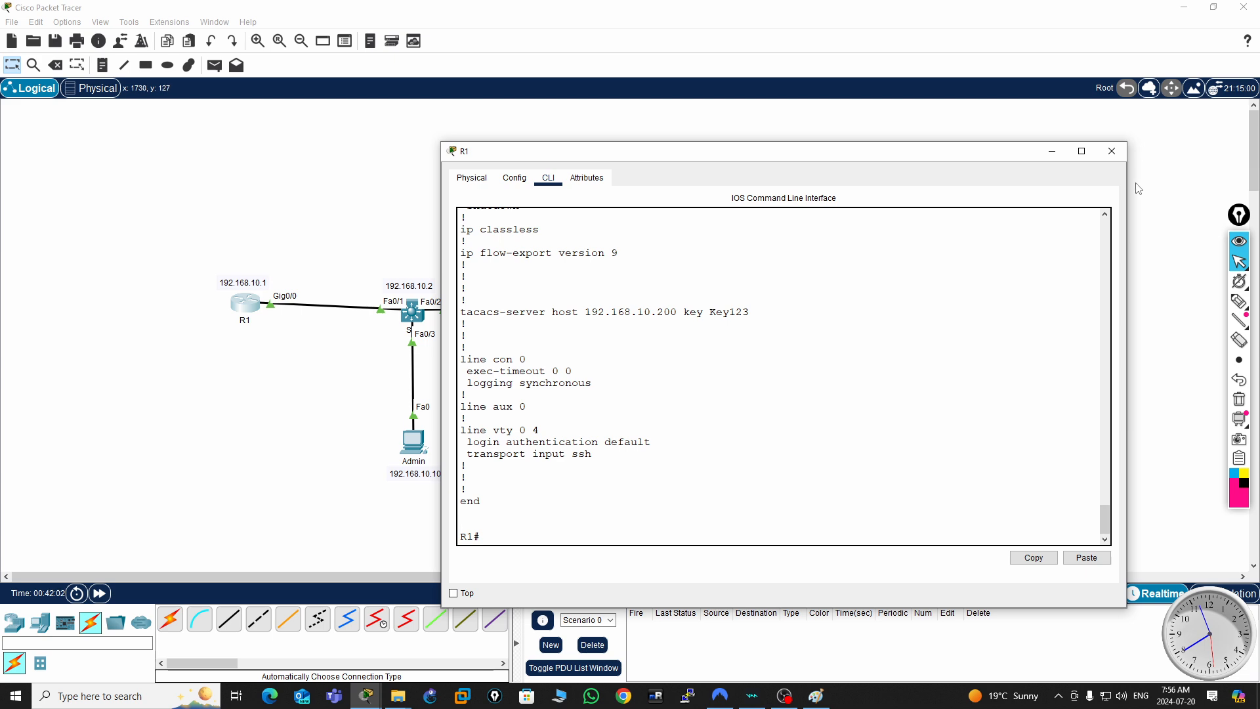
- Close R1's command-line window and open the Telnet / SSH Client on the Admin PC
click(1114, 155)
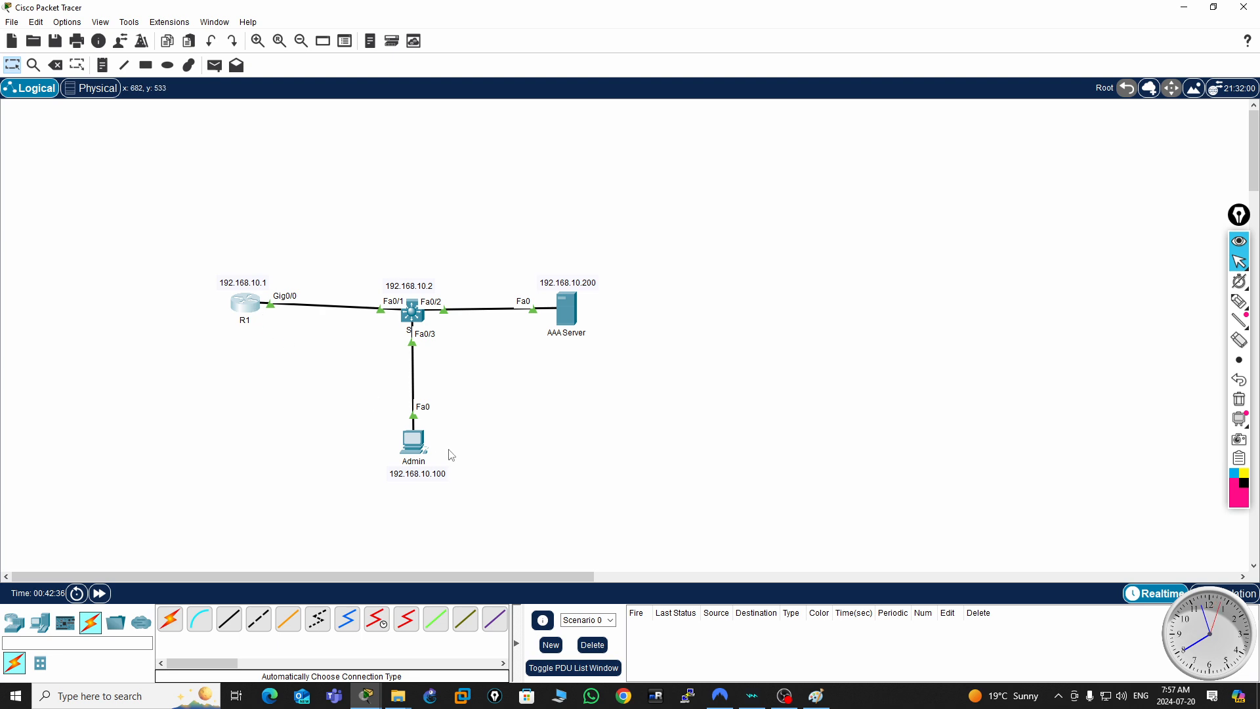
click(413, 442)
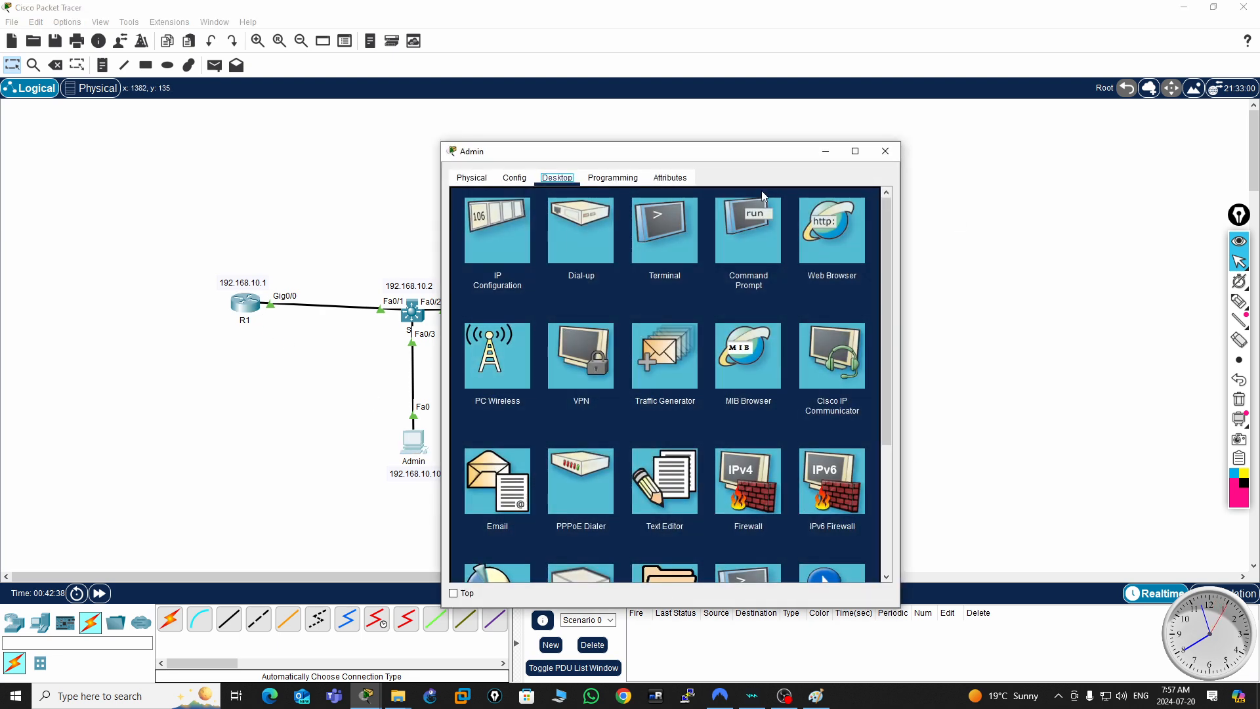
drag(766, 155, 1033, 127)
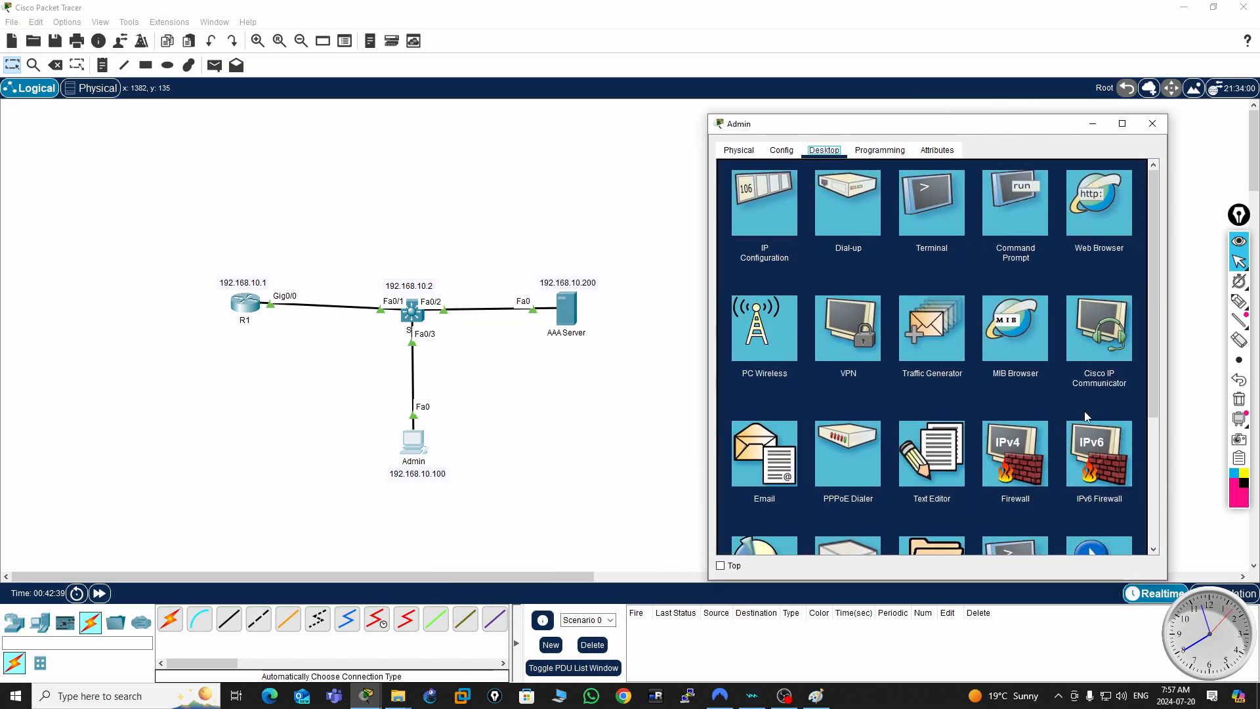
scroll(1087, 418, down, 1)
scroll(1043, 418, down, 2)
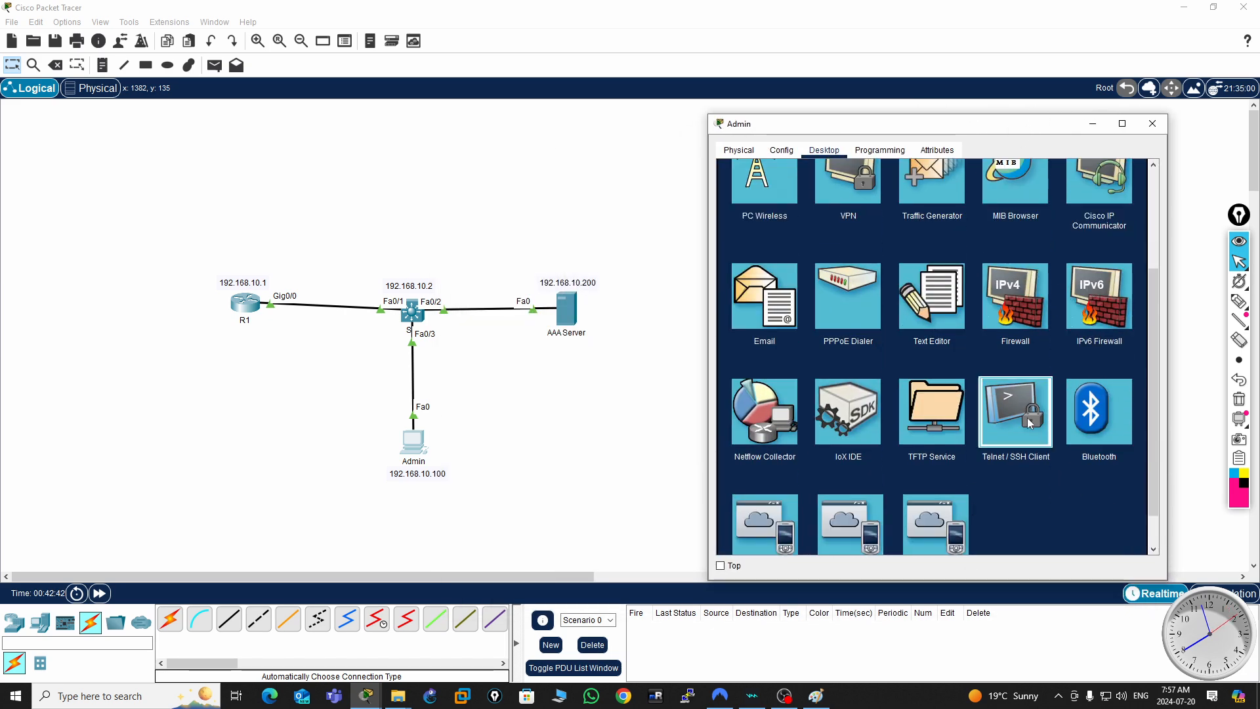
click(1026, 417)
- Start an SSH session from the Admin PC to host 192.168.10.1 with username user1
click(850, 228)
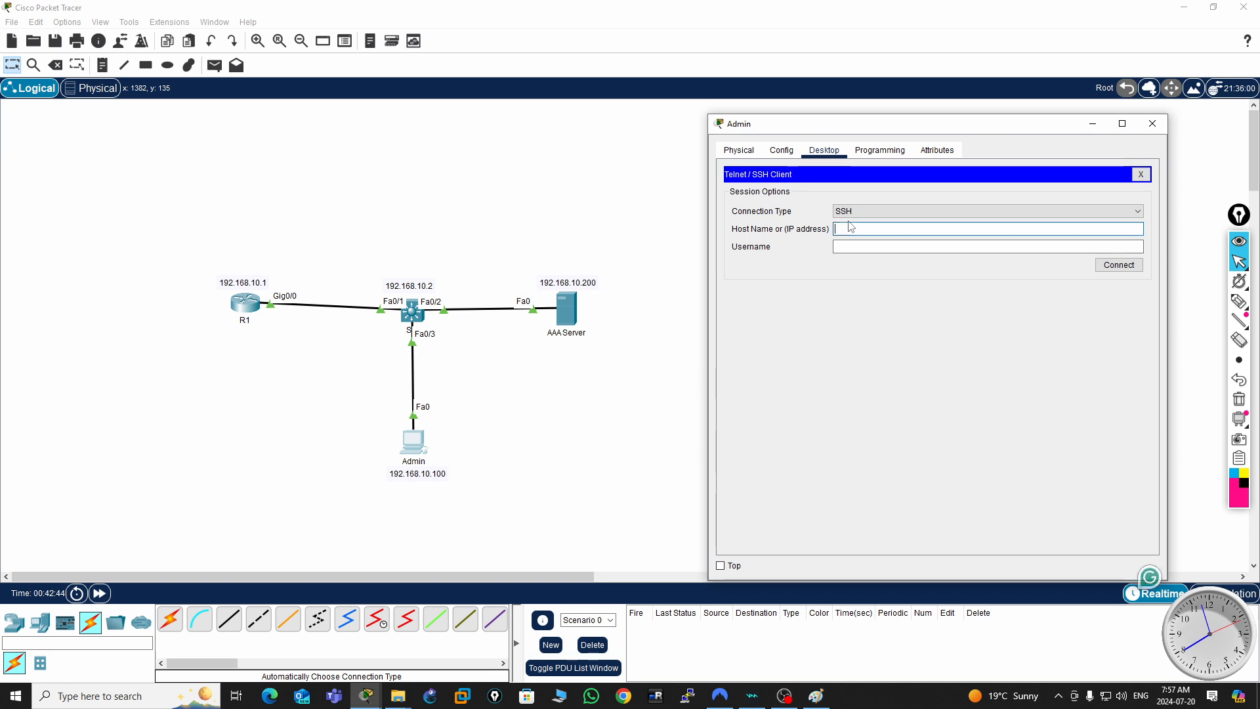
text(192.16)
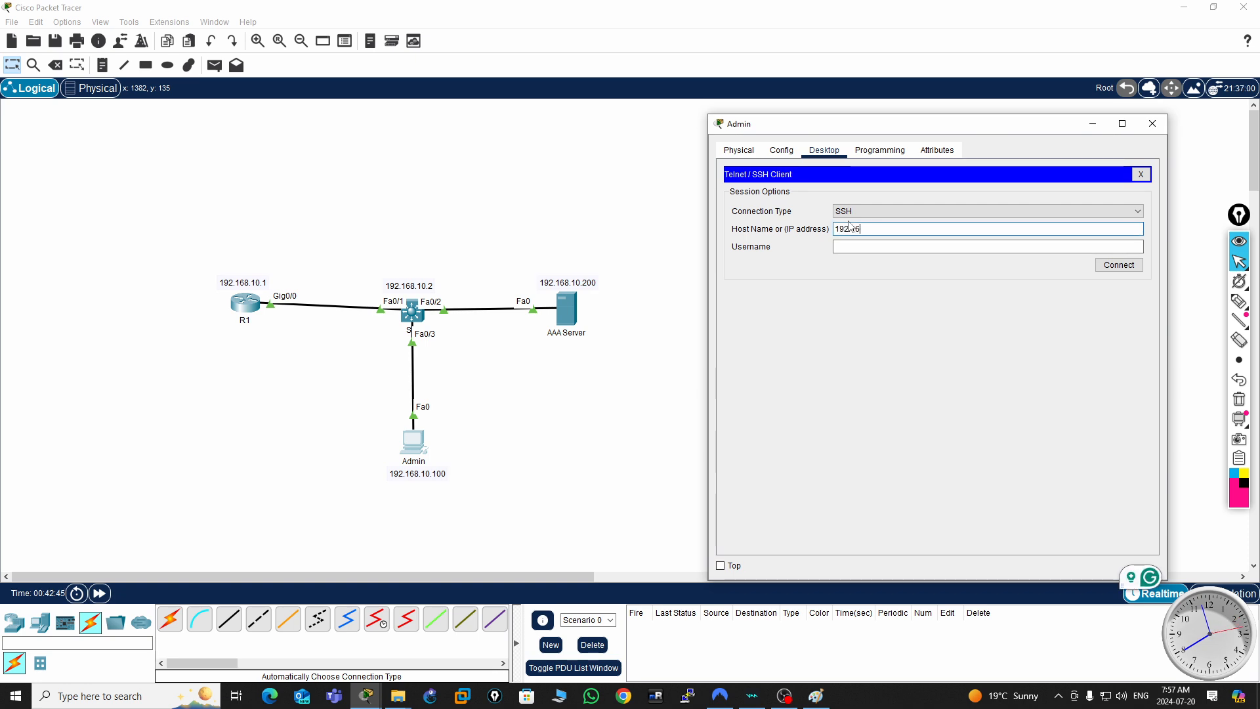
text(8.10.1)
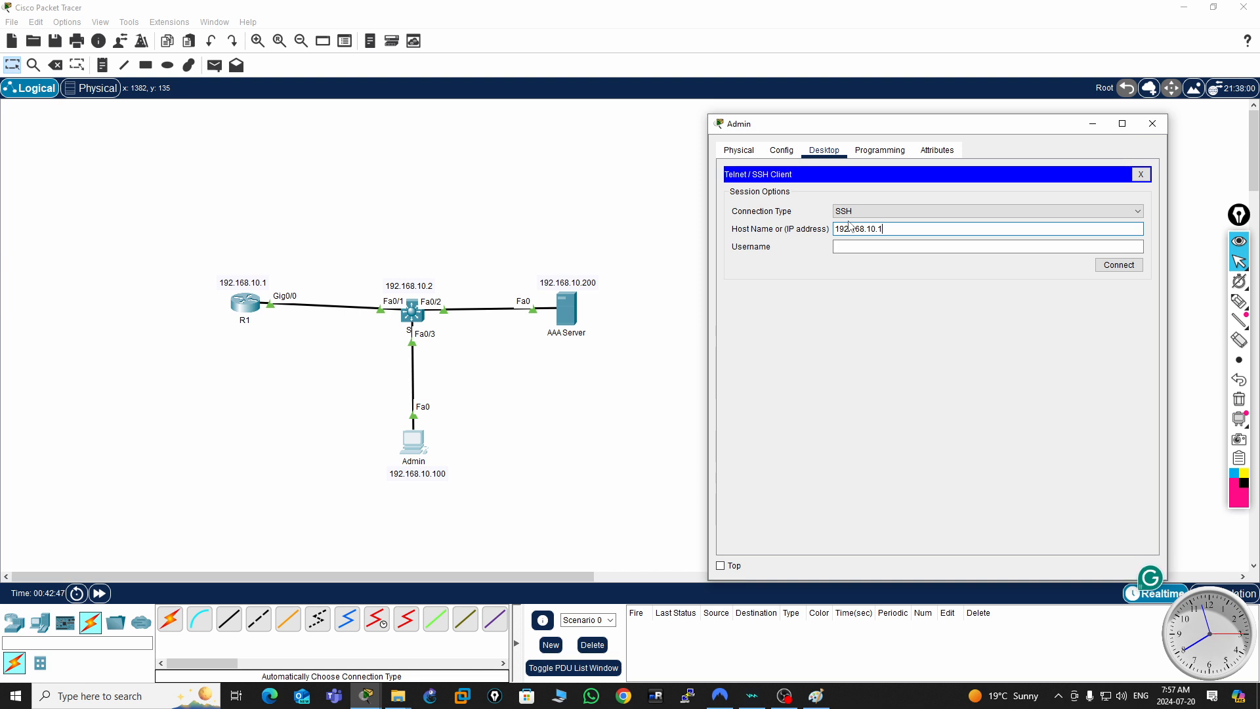
click(851, 244)
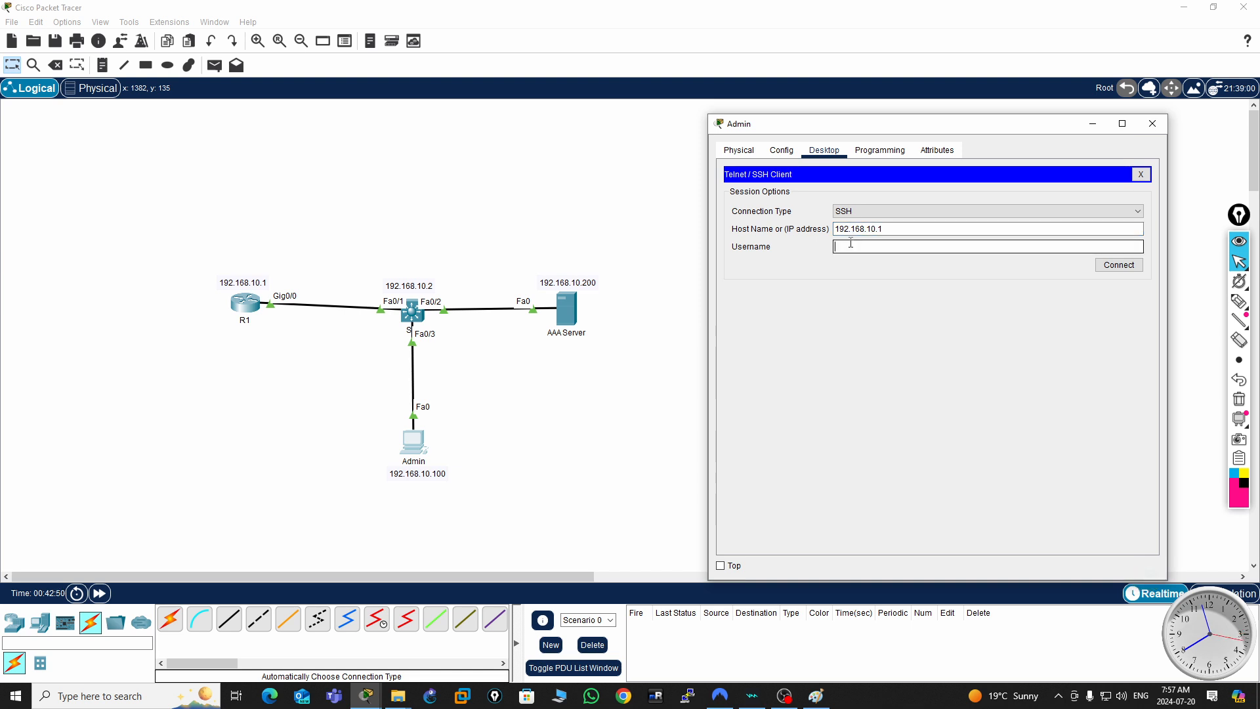
text(user)
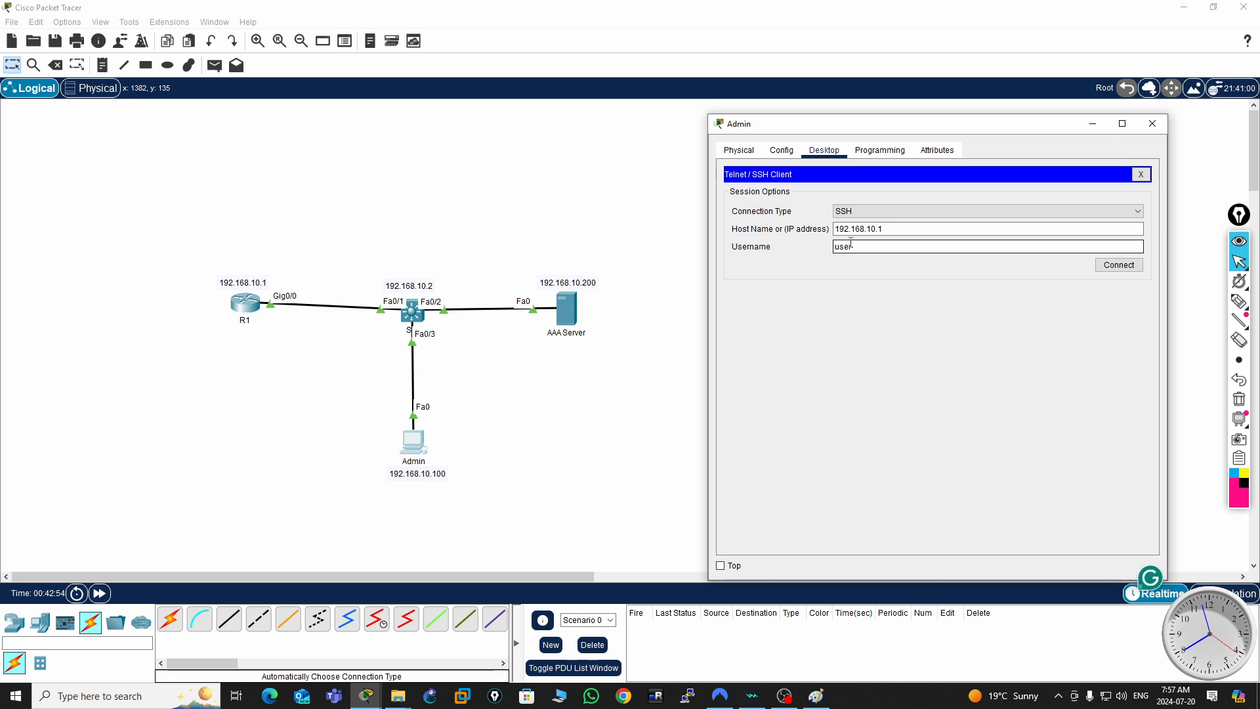
mouse_move(1231, 264)
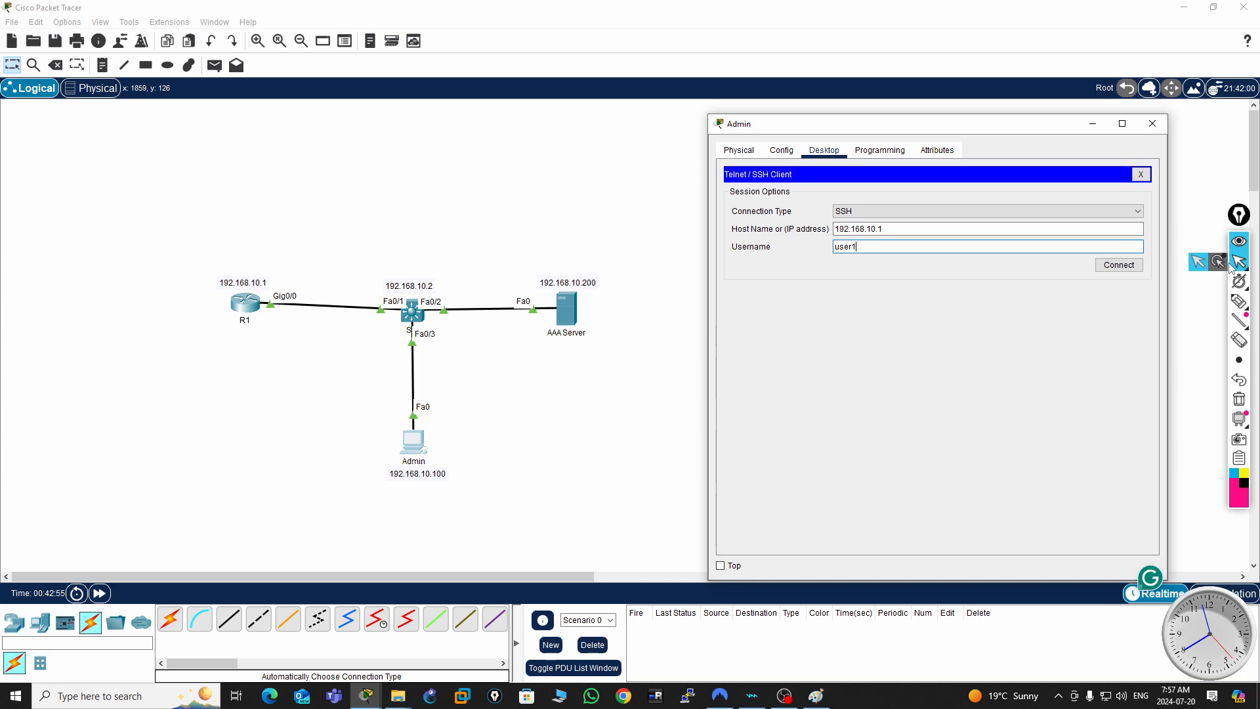
text(1)
click(1119, 264)
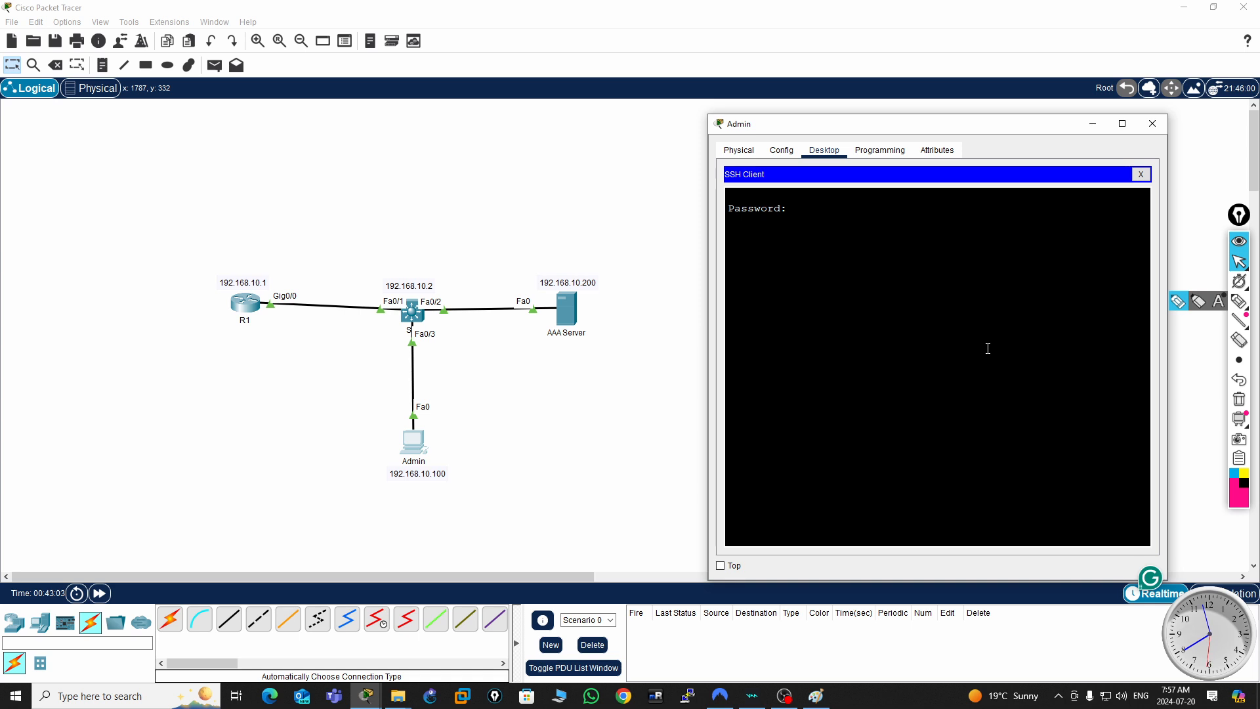
- Try to log in to R1 with the account password for user1, and terminate the SSH session
key(Return)
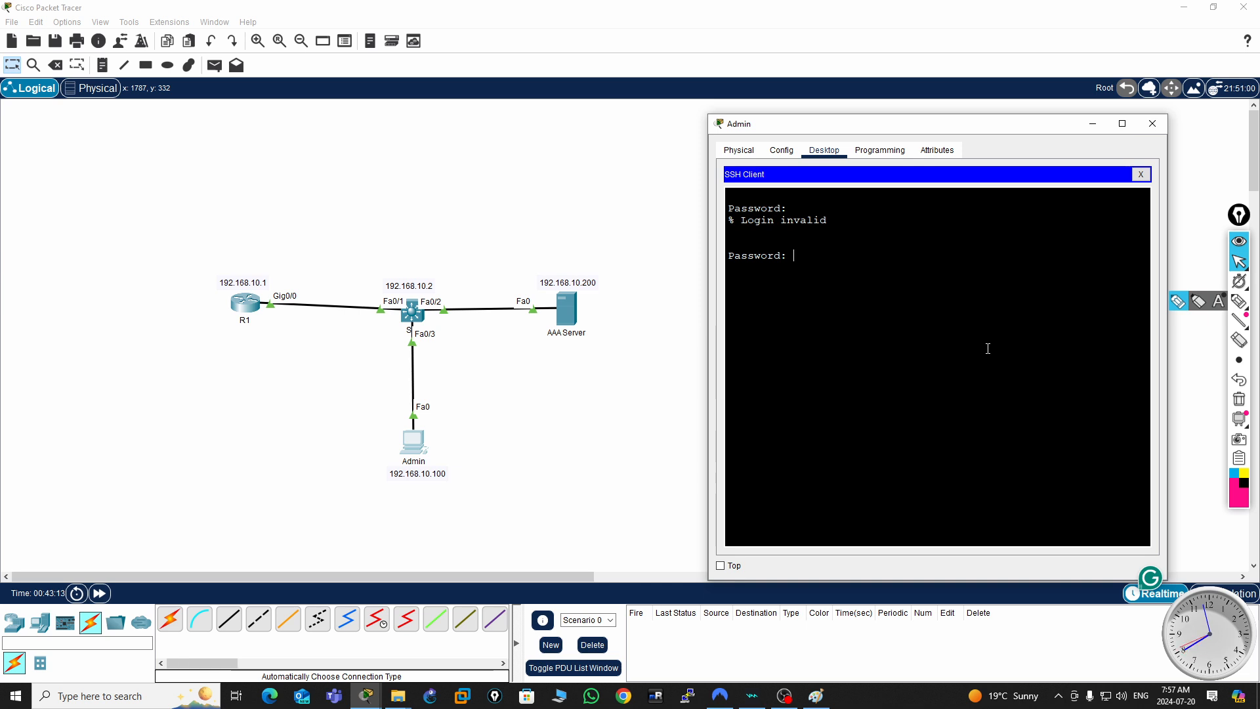
key(Return)
key(Return)
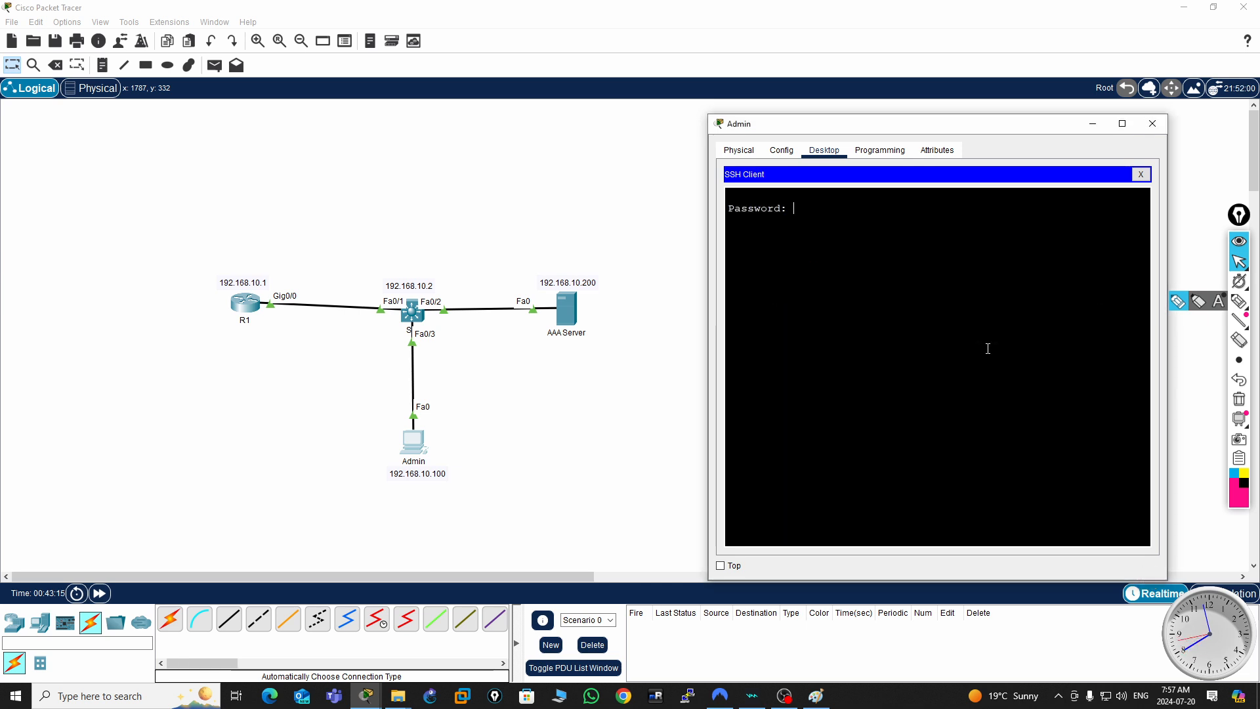
click(1141, 174)
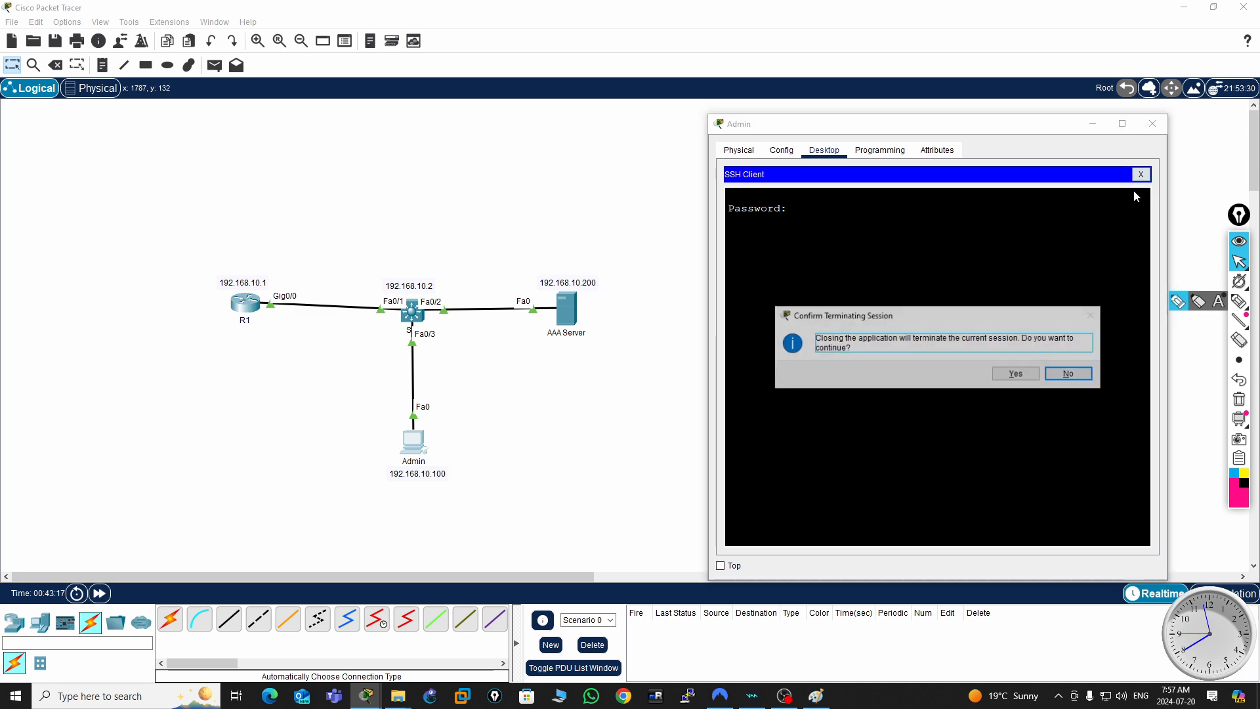
click(1015, 373)
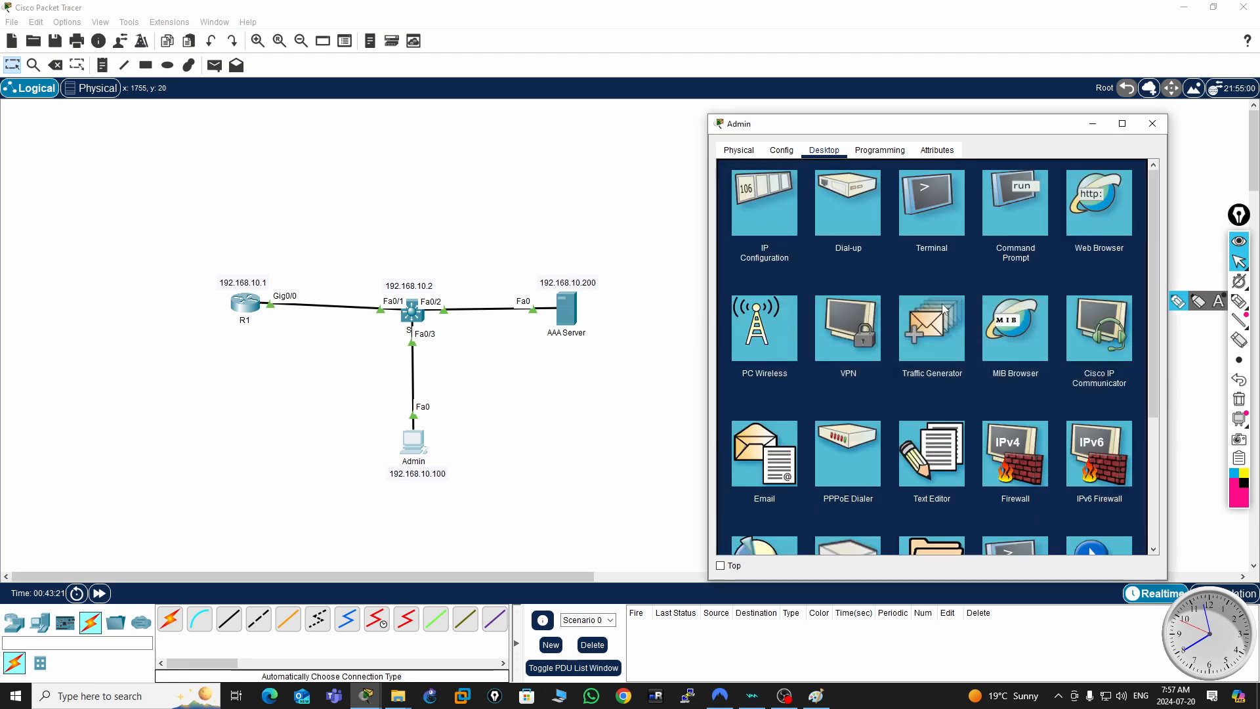
- Check the client entries and user accounts in the AAA Server's AAA service, and close the server
click(575, 325)
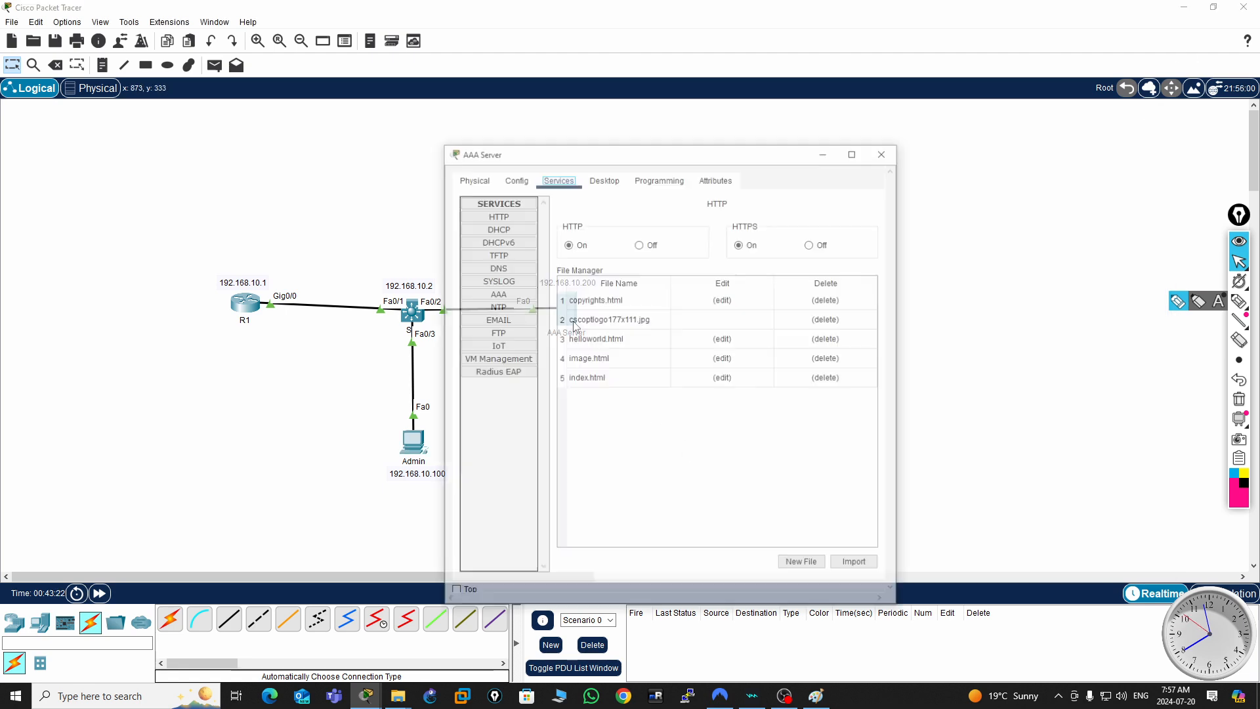
click(496, 293)
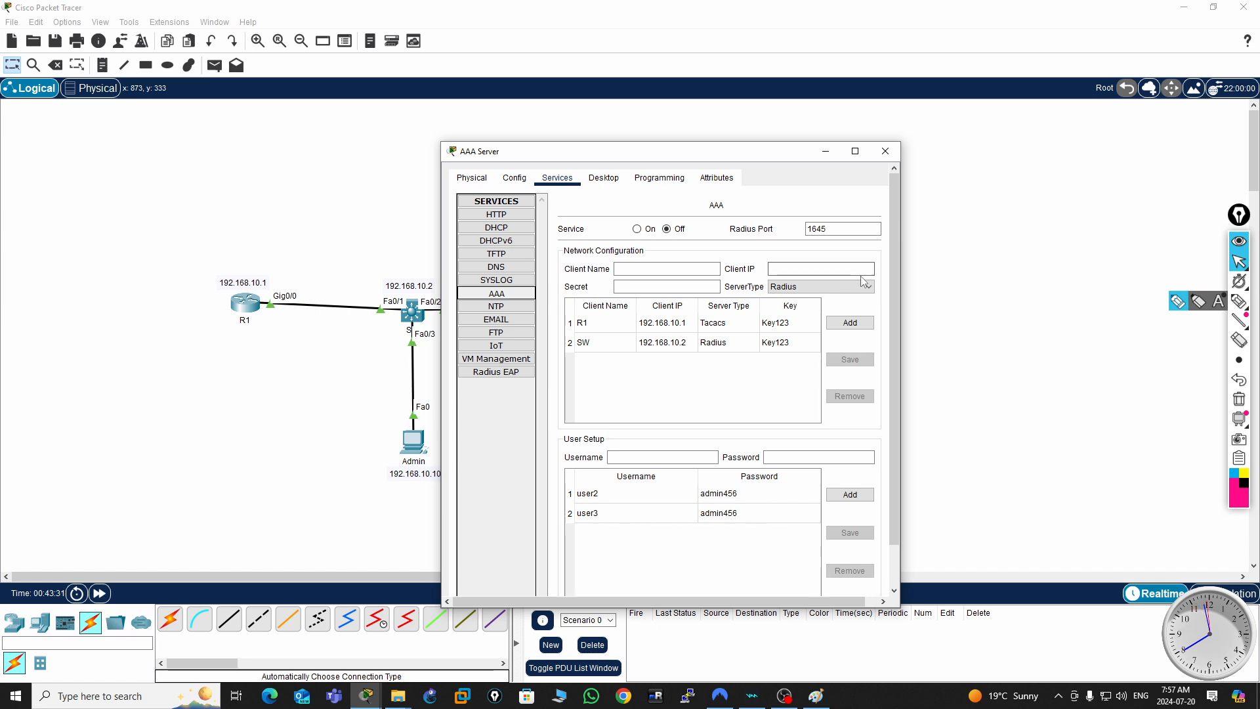
click(885, 151)
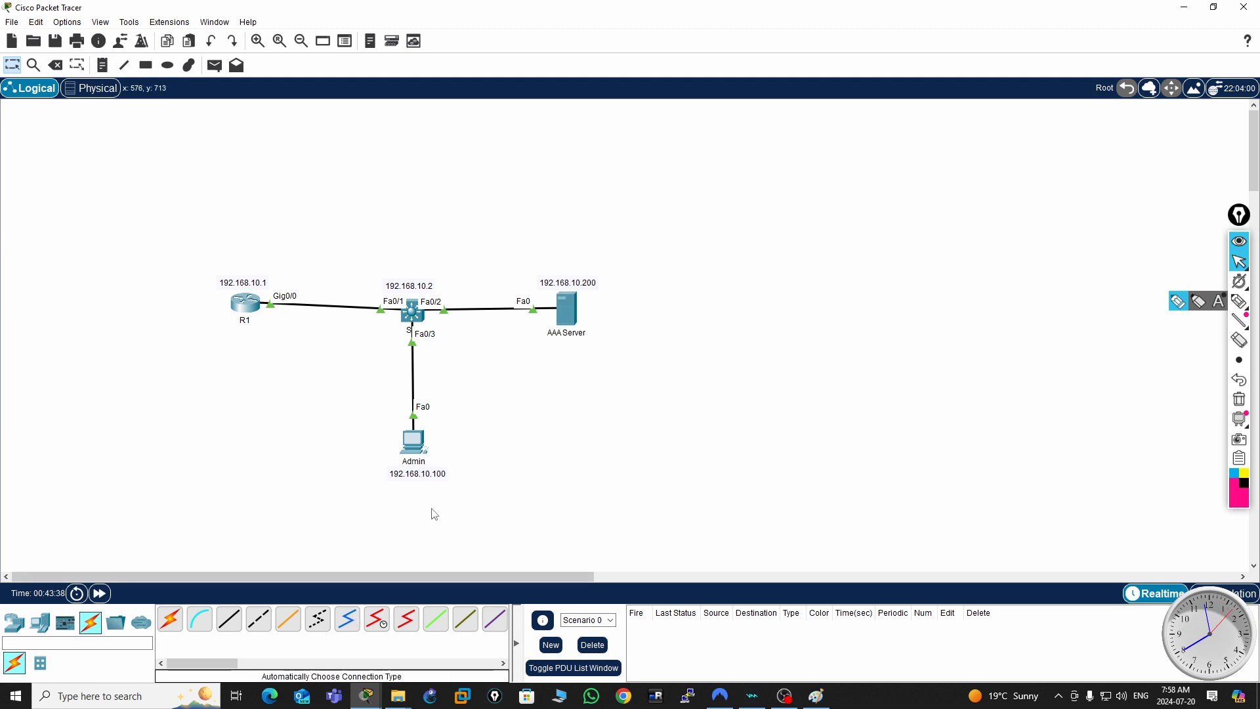
- Reopen the Telnet / SSH Client on the Admin PC
click(416, 447)
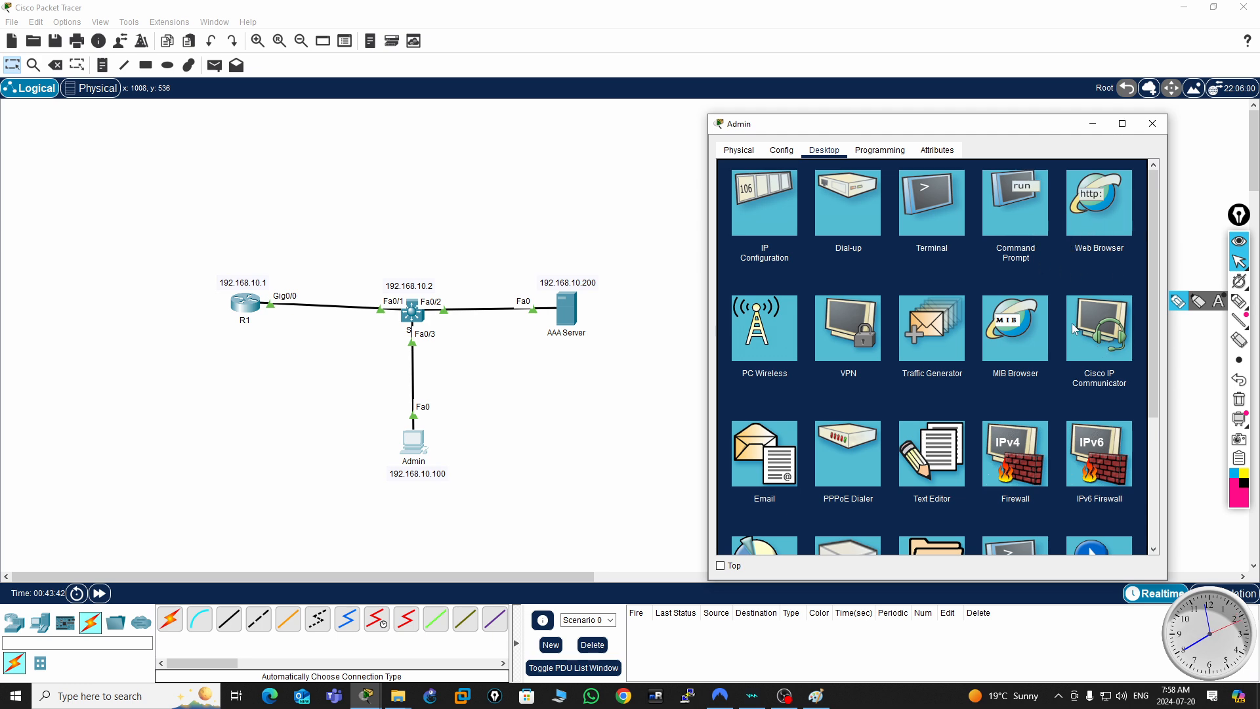
scroll(953, 533, down, 1)
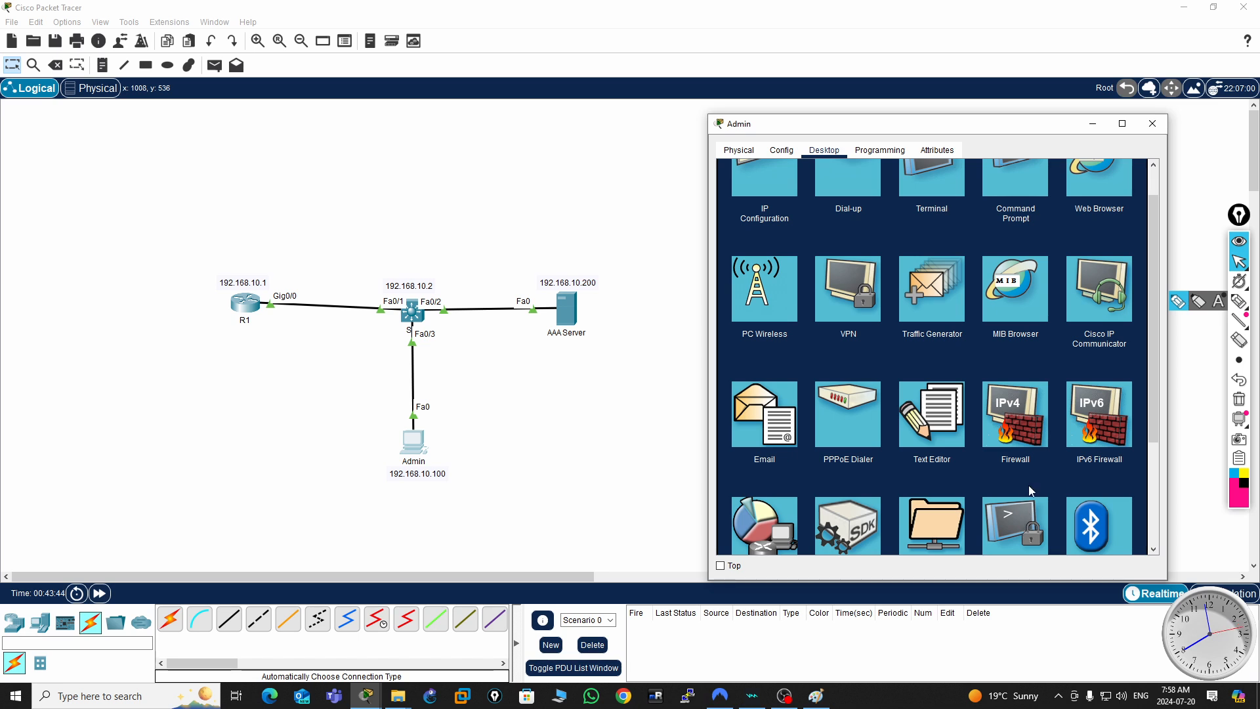
scroll(1029, 486, down, 2)
click(1017, 476)
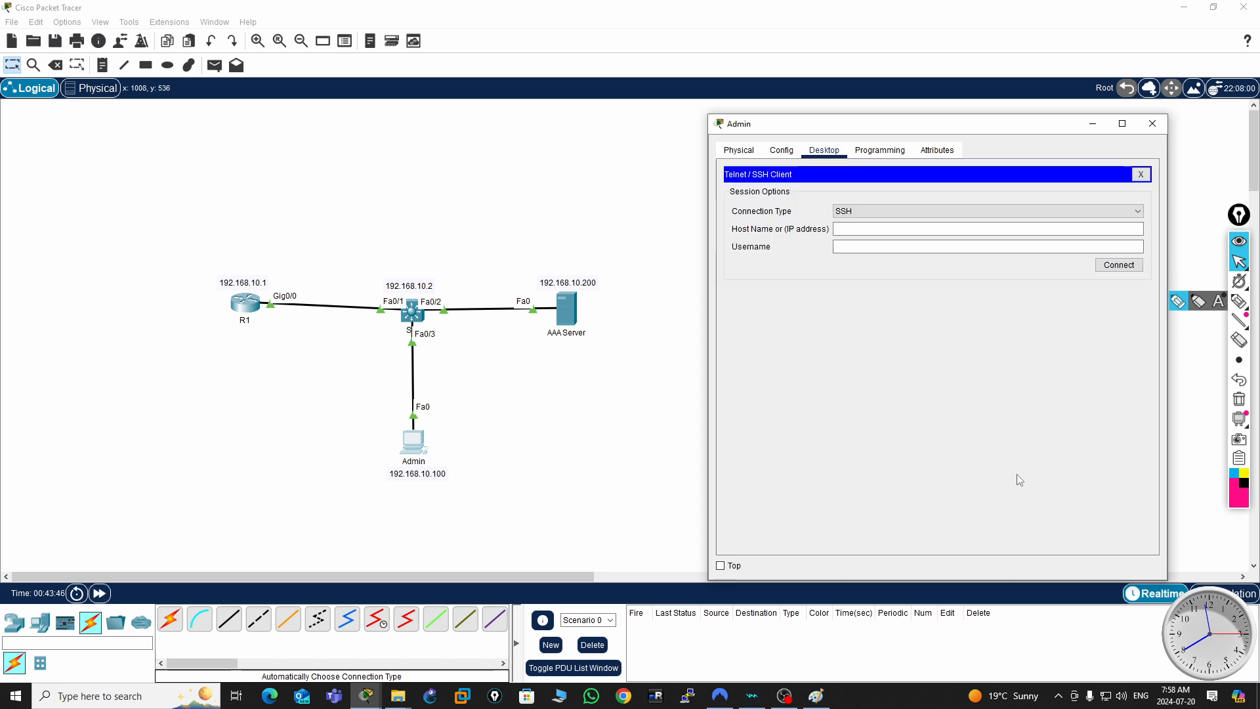
- Connect over SSH to 192.168.10.1 as user2 and log in with the account password
click(856, 229)
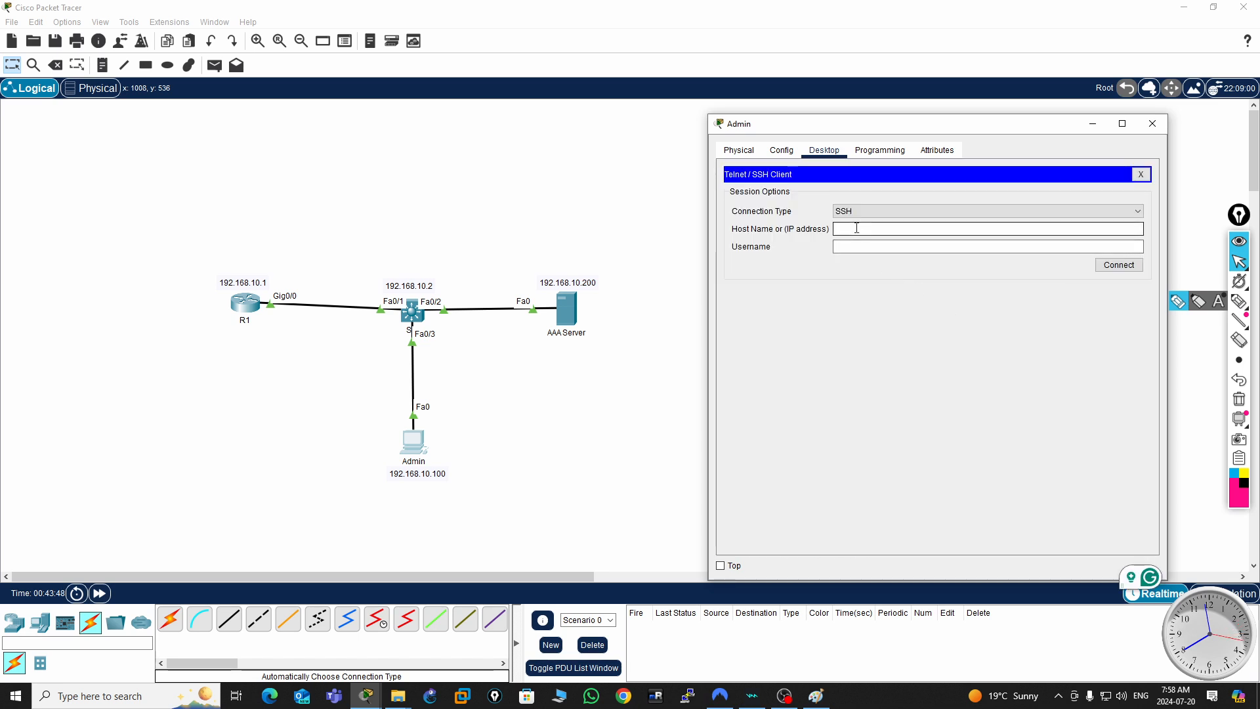
text(192.1)
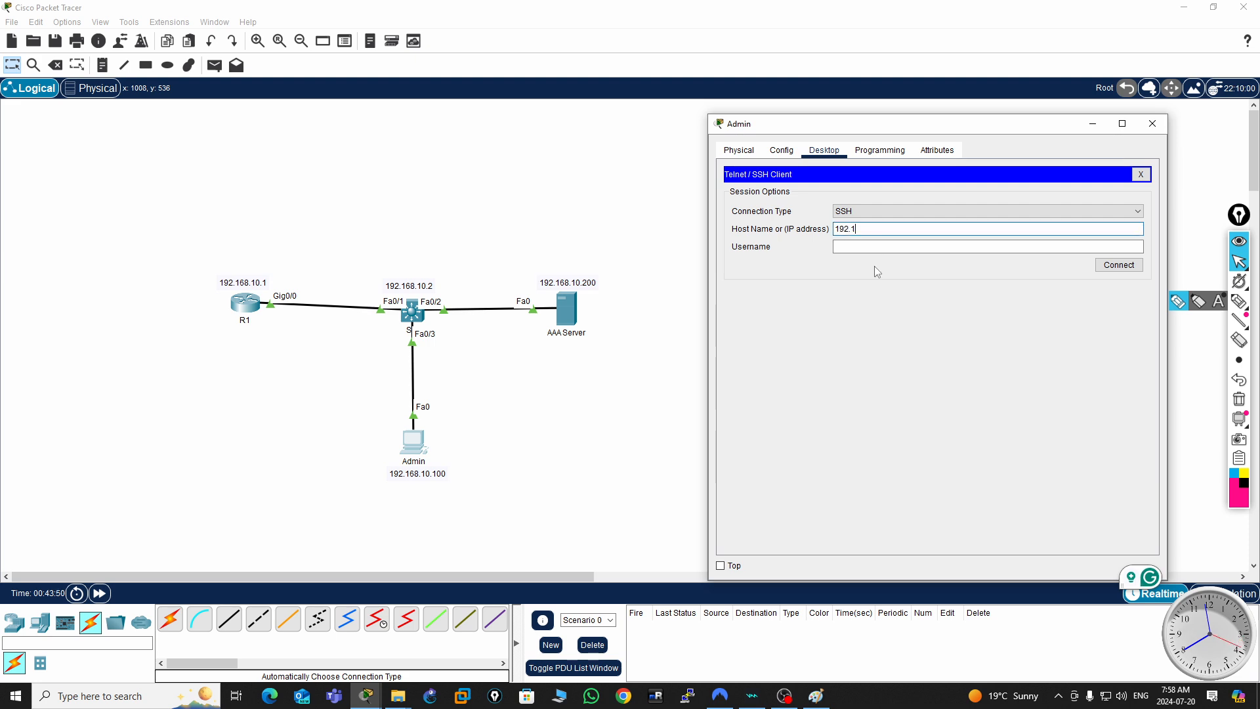
text(68)
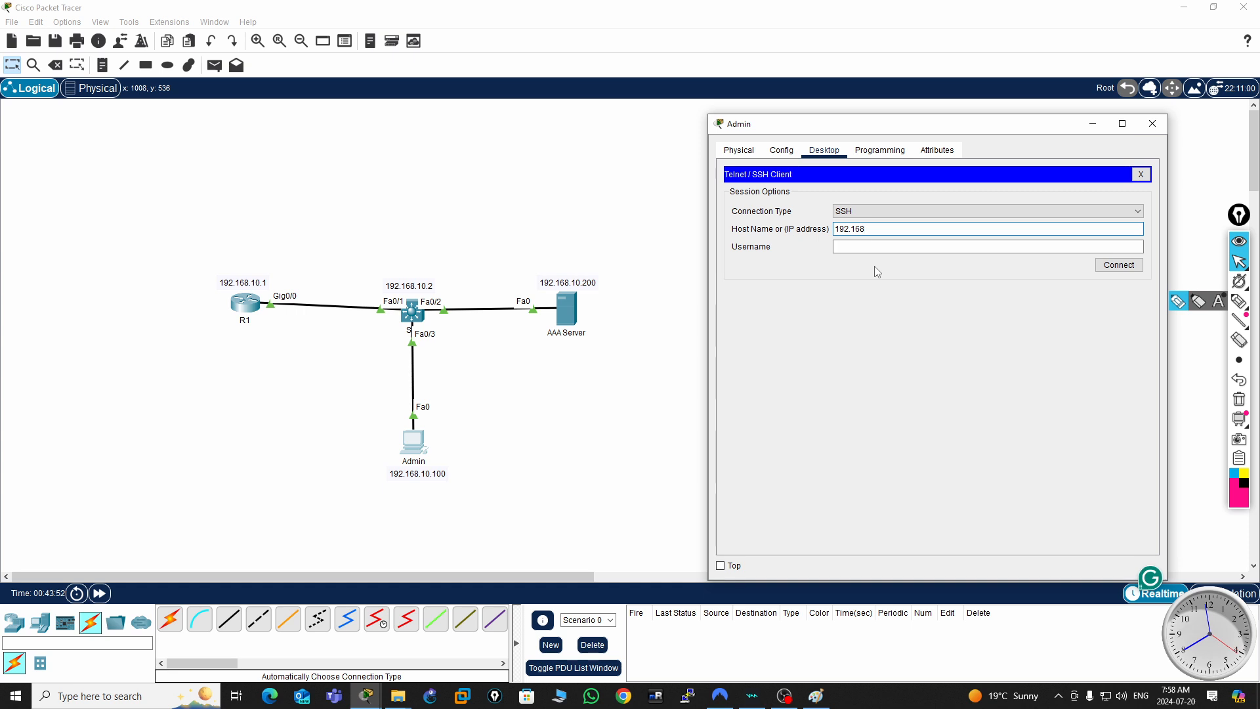
text(.10.1)
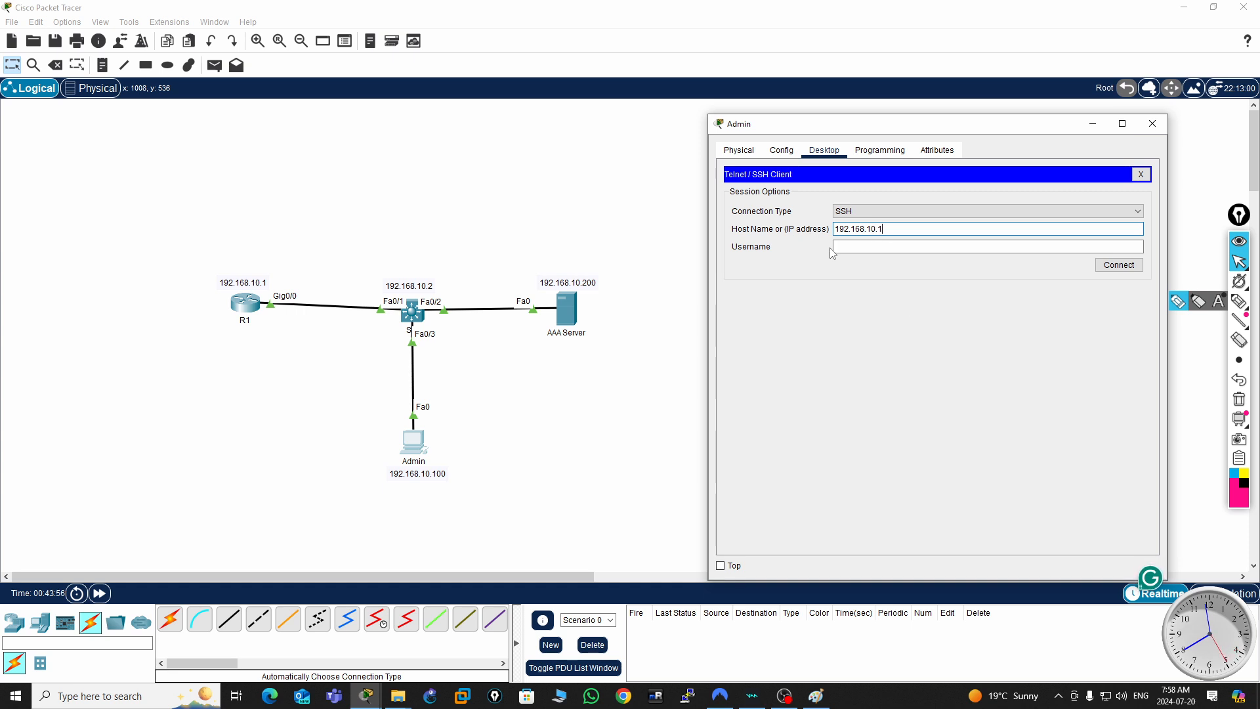
click(854, 246)
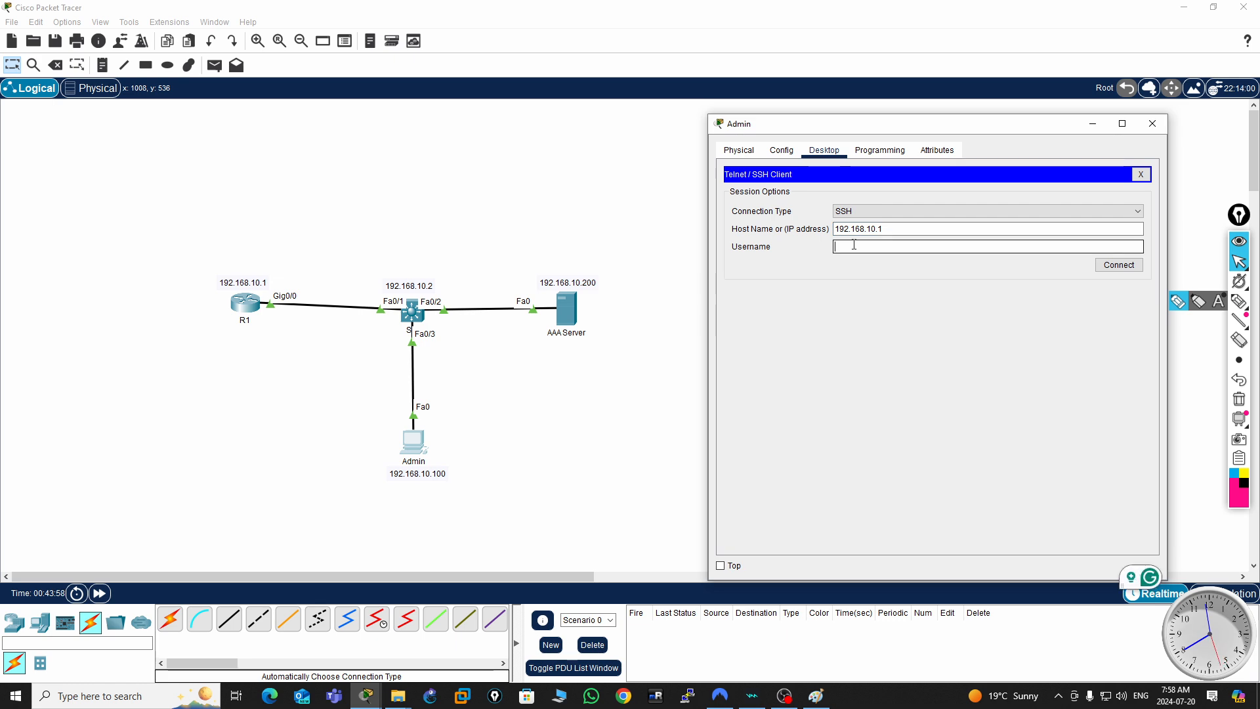
text(user)
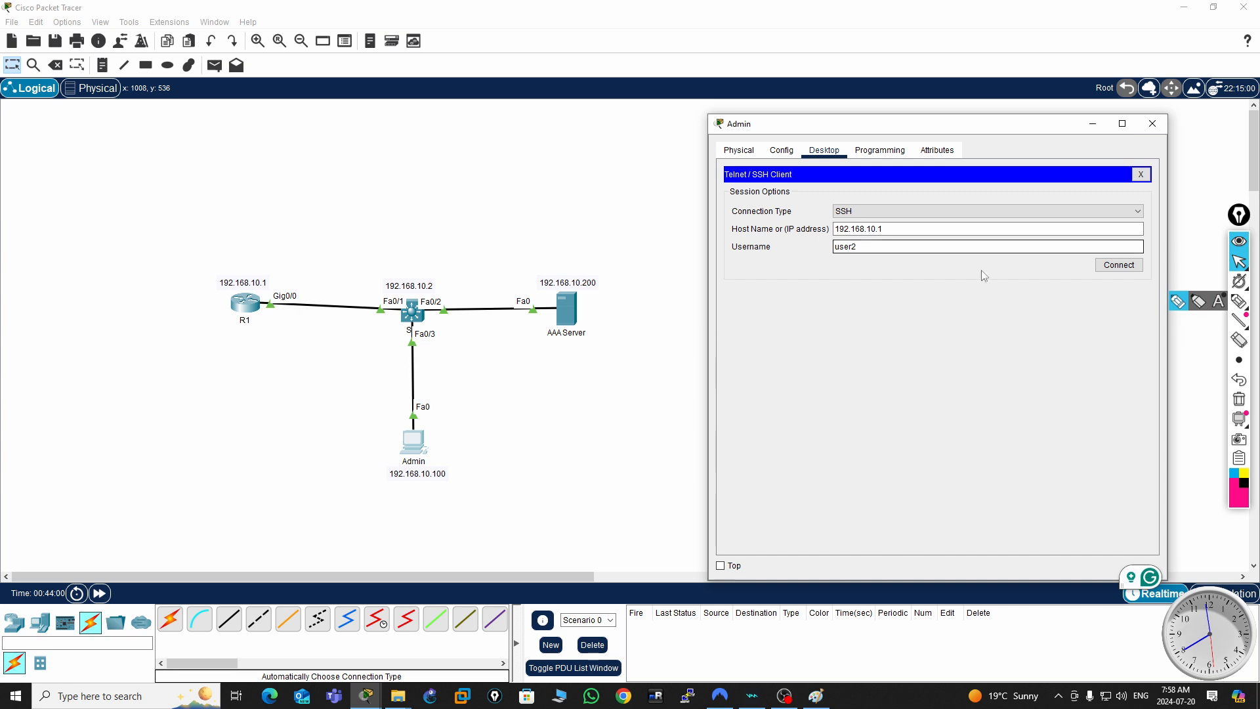
text(2)
click(1119, 269)
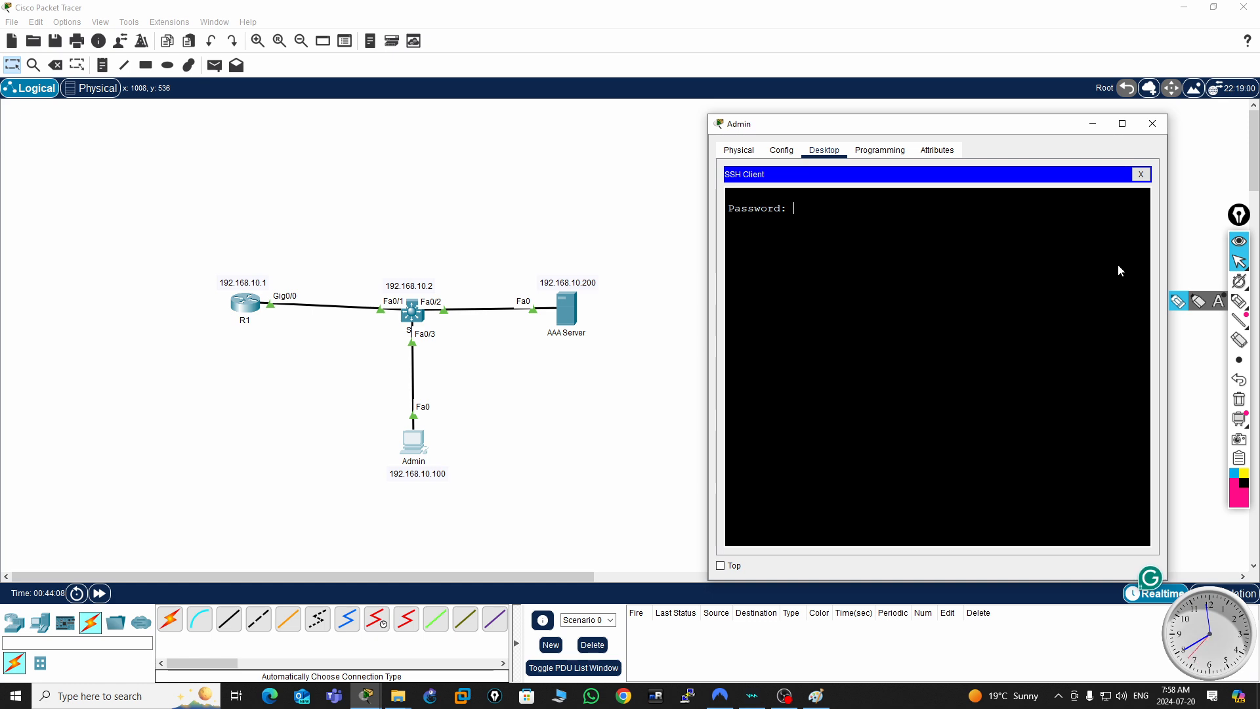
key(Return)
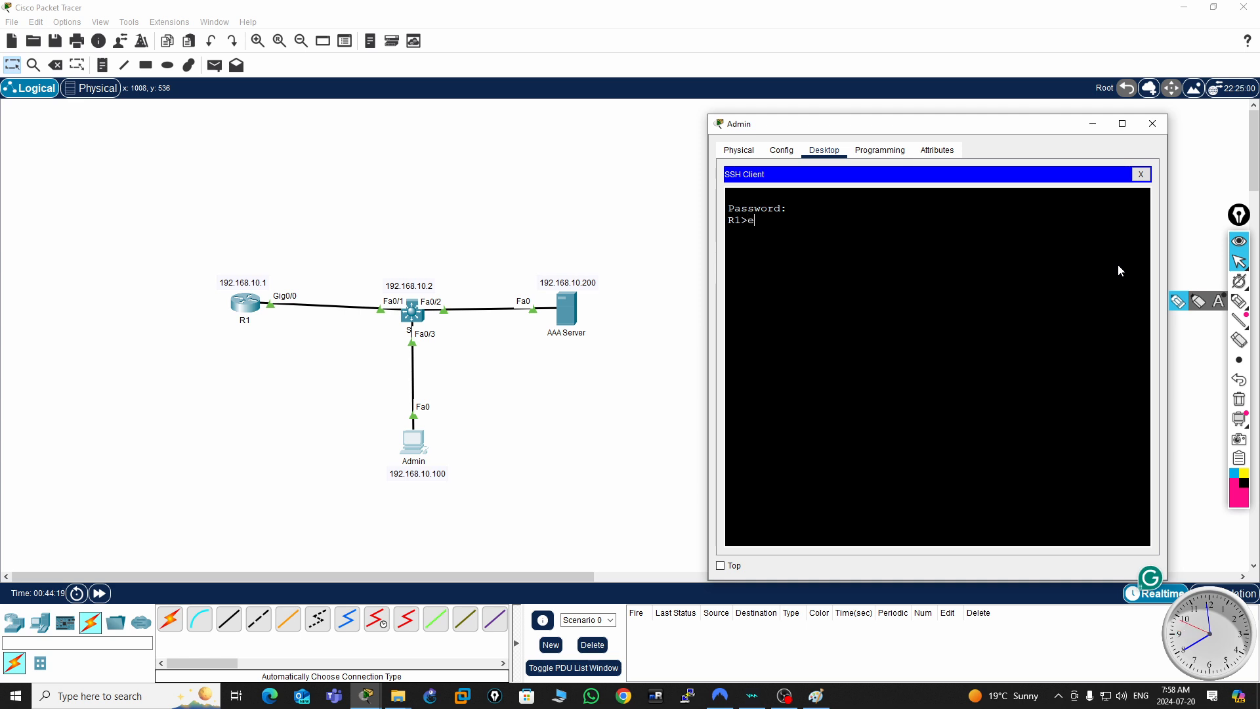
- Try to enter R1's privileged mode with enable over SSH, supplying the username and account password
text(le)
key(Return)
key(Return)
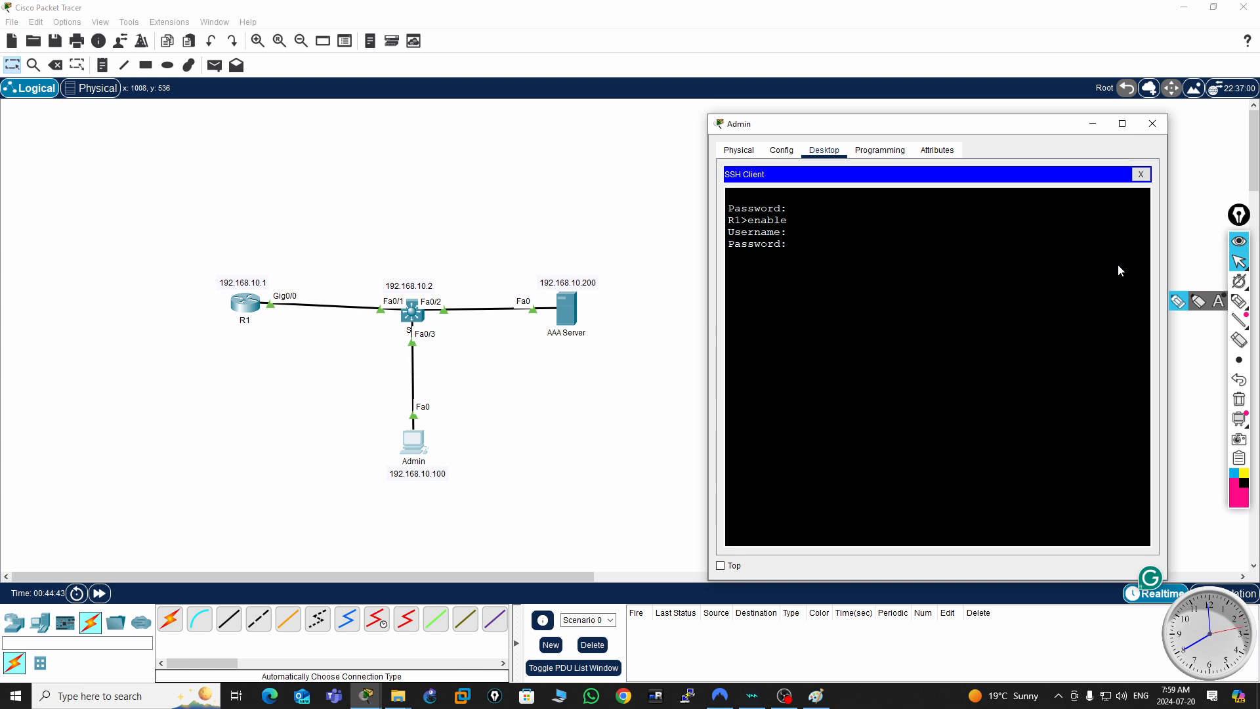
key(Return)
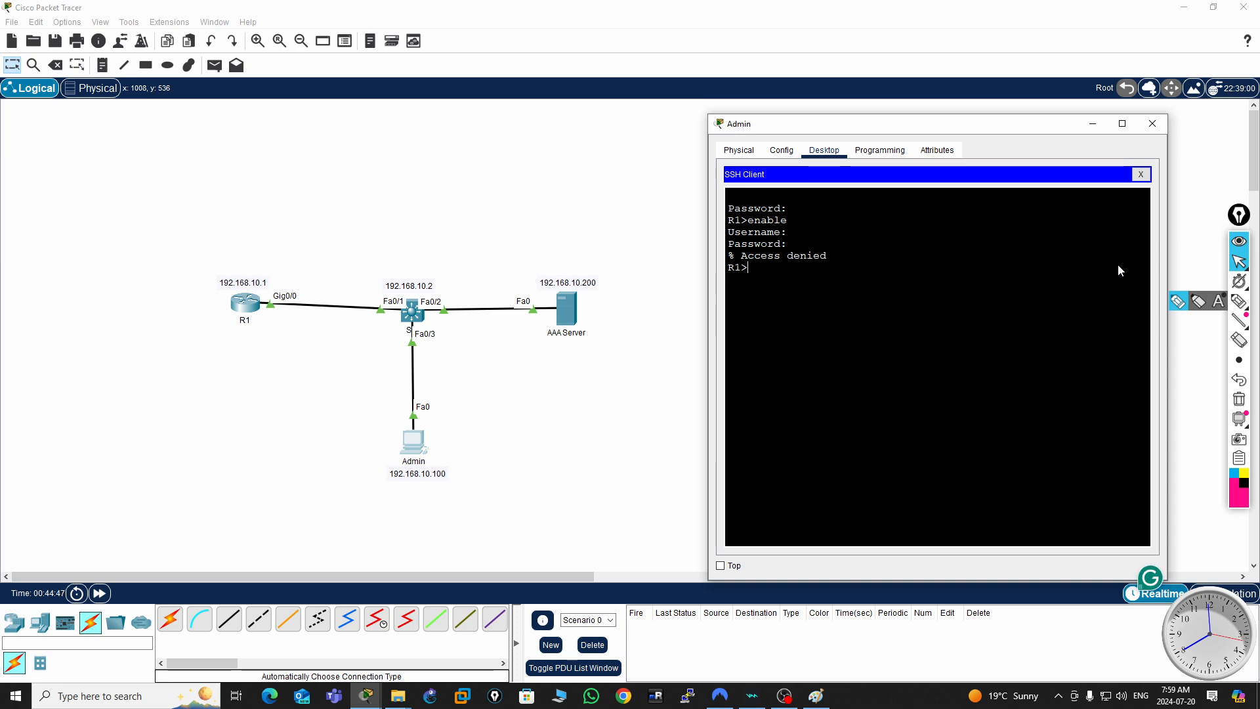
text(admin4)
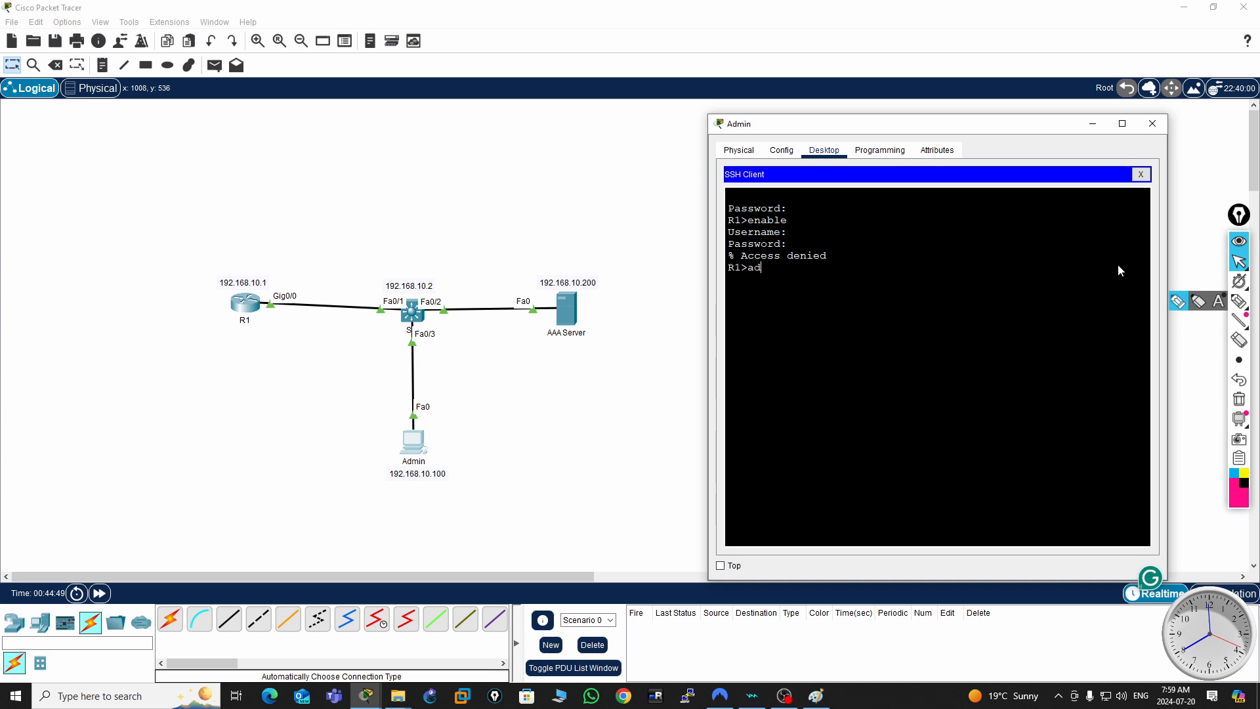
text(56)
key(Return)
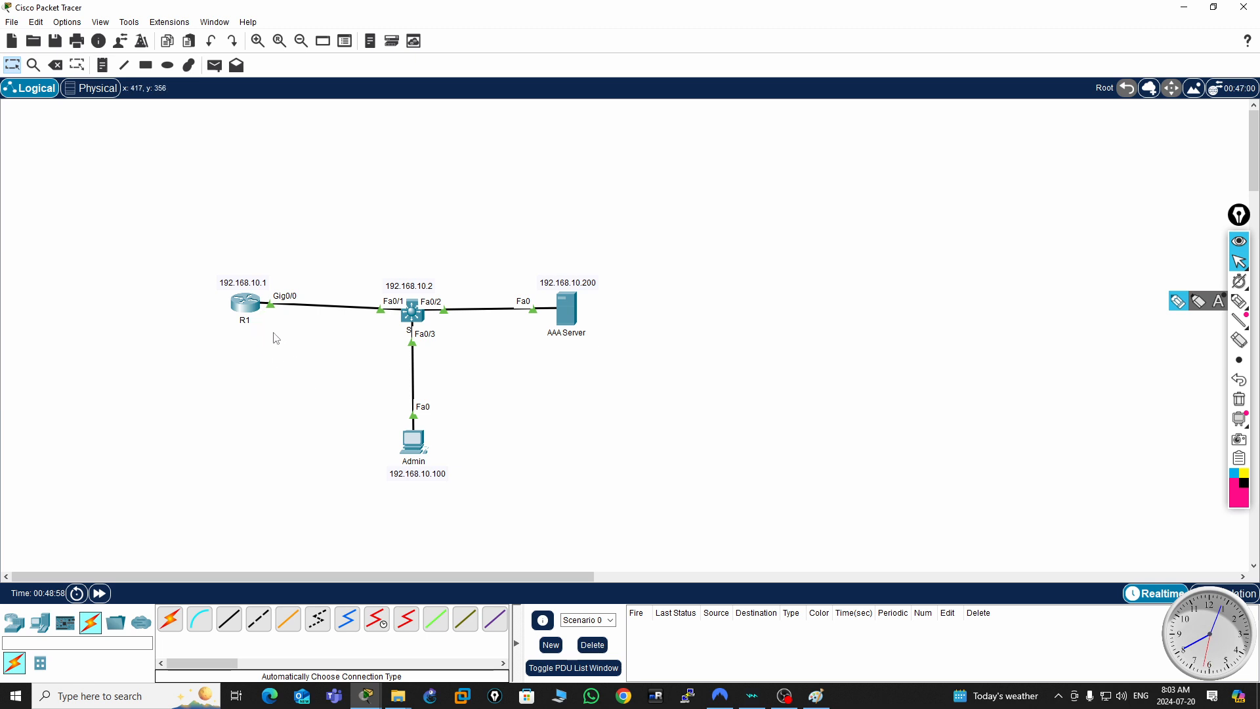
click(244, 305)
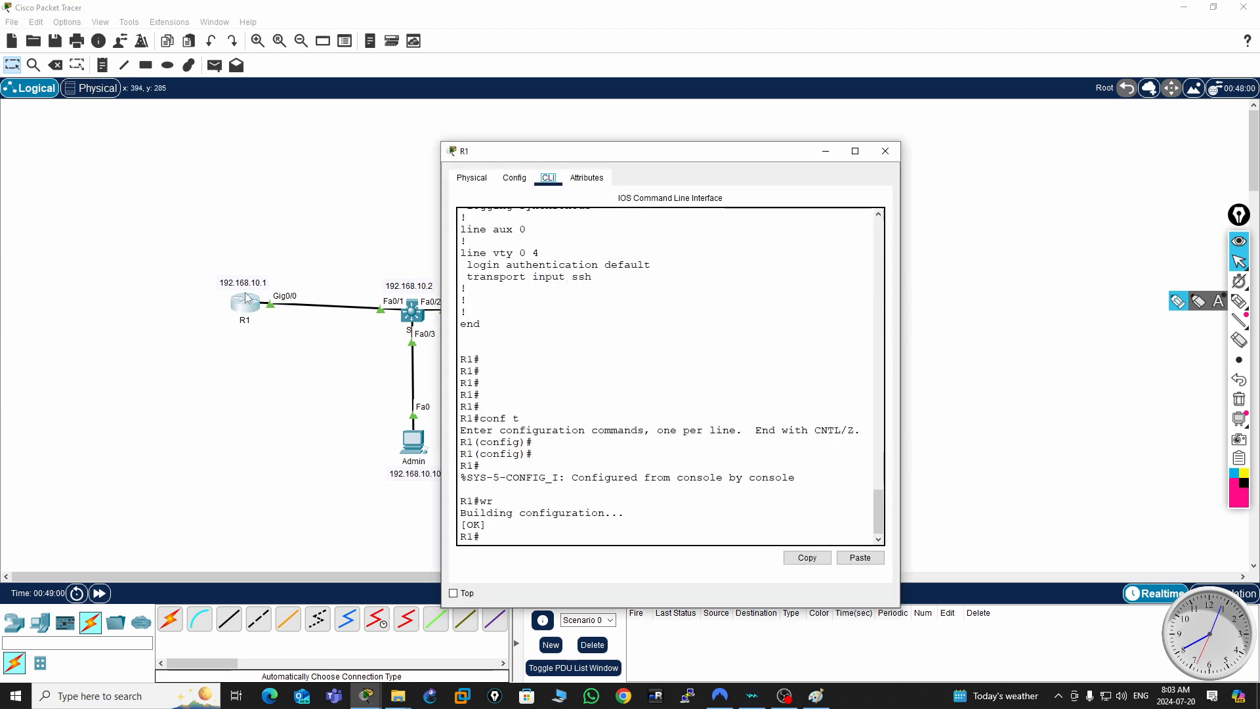
click(884, 152)
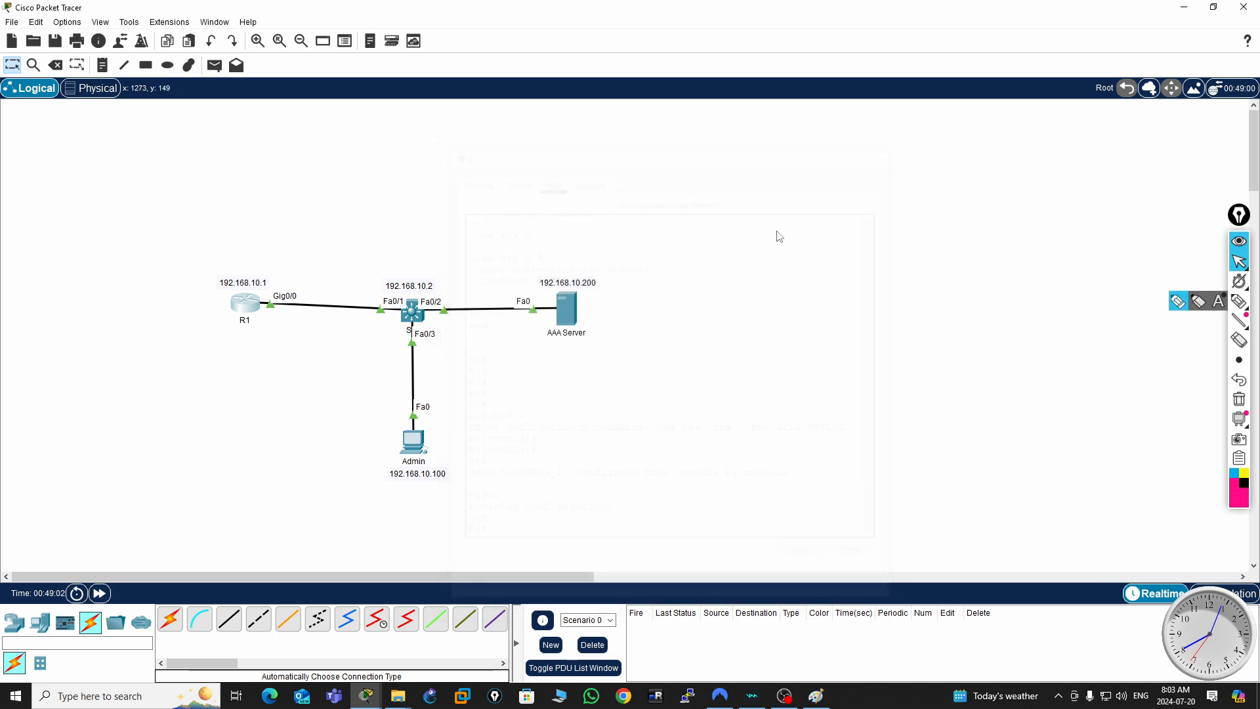
- Open the AAA service on the AAA Server to review its settings
click(573, 320)
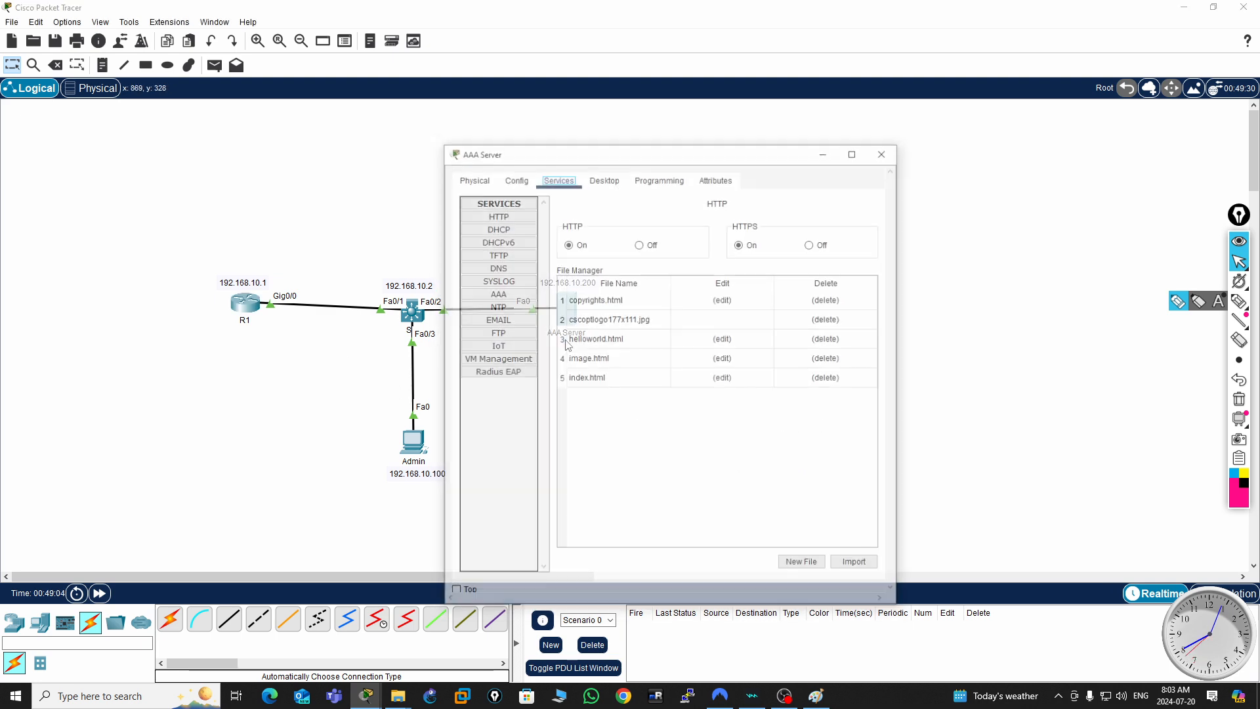
click(504, 295)
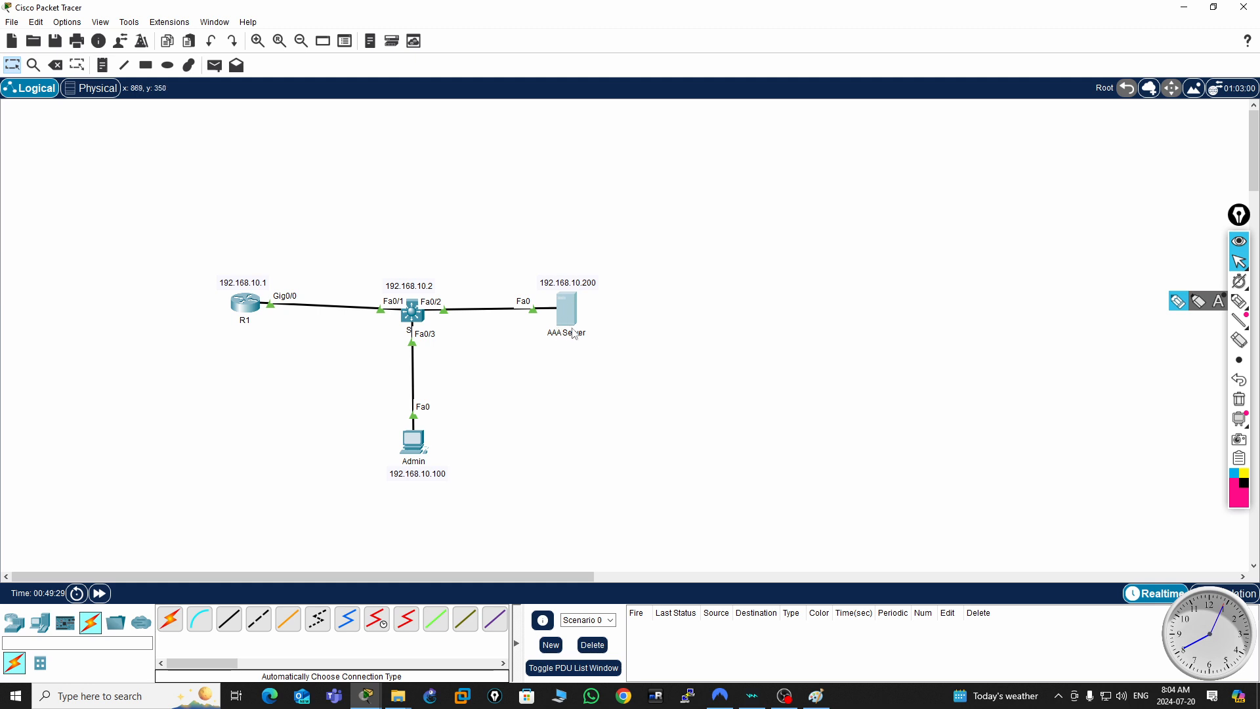
- Check the enable password in R1's running configuration with sh run, and close the router
click(250, 314)
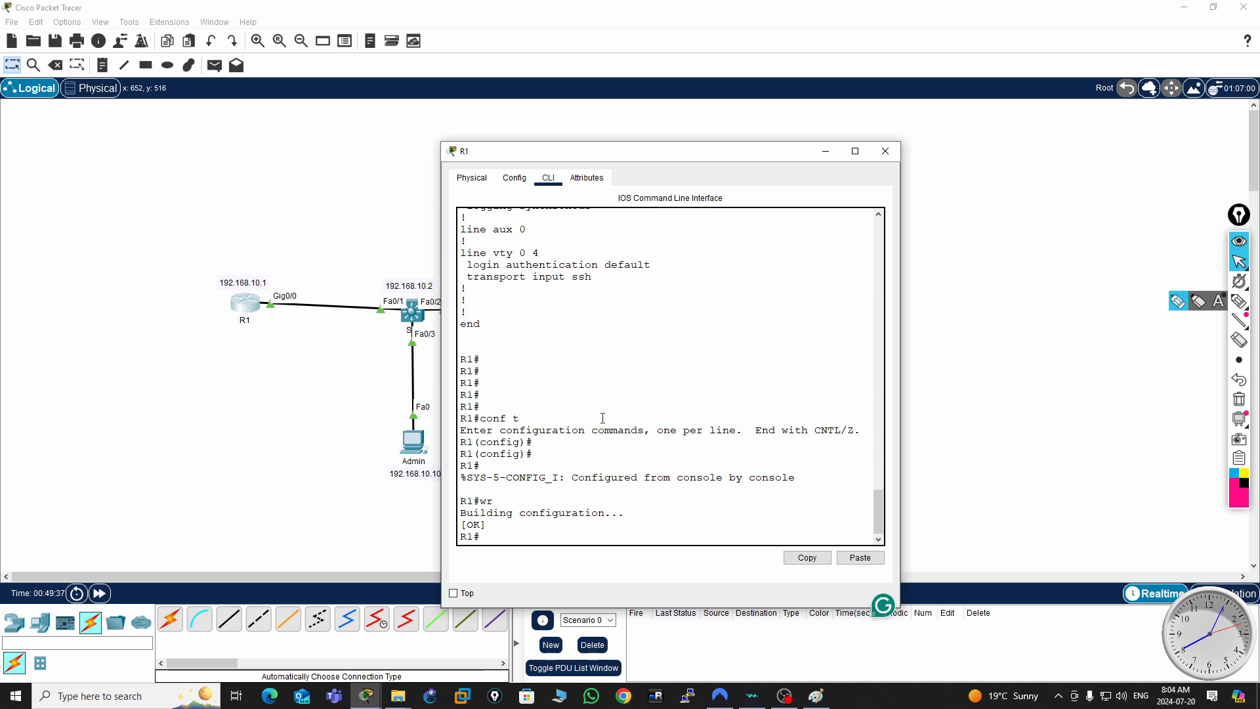
key(Return)
key(Return)
key(Return)
text(sh ru)
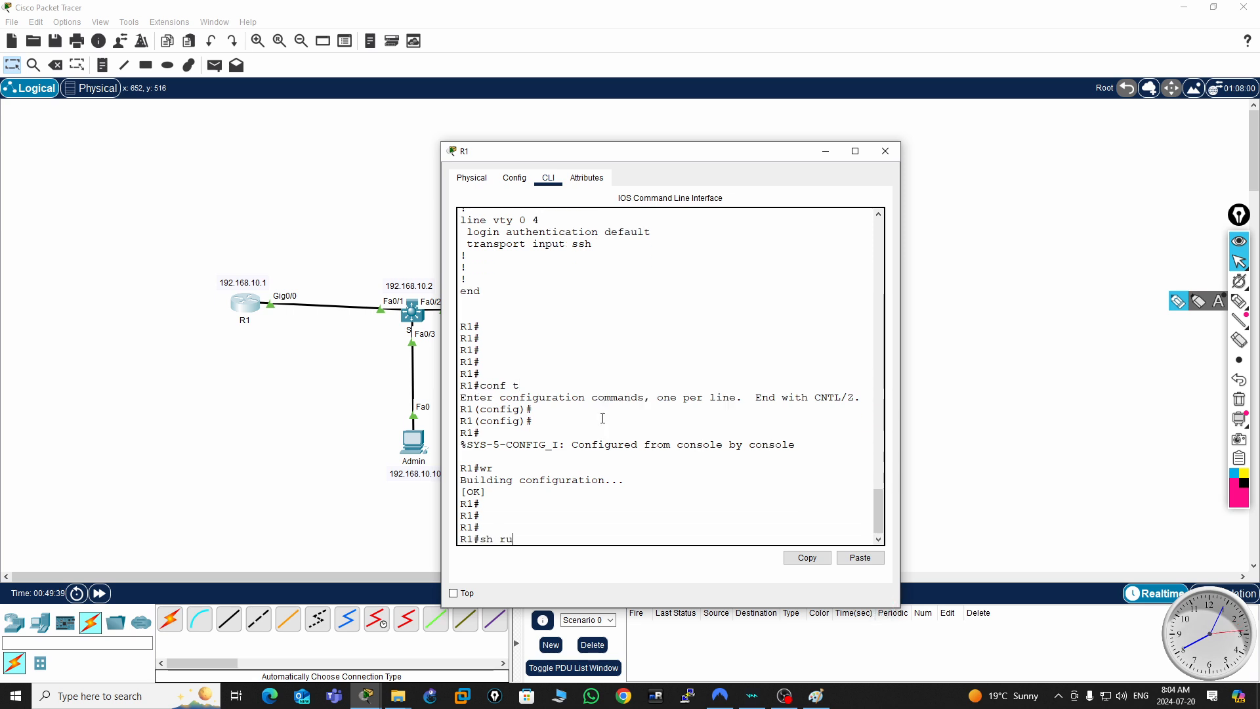
text(n)
key(Return)
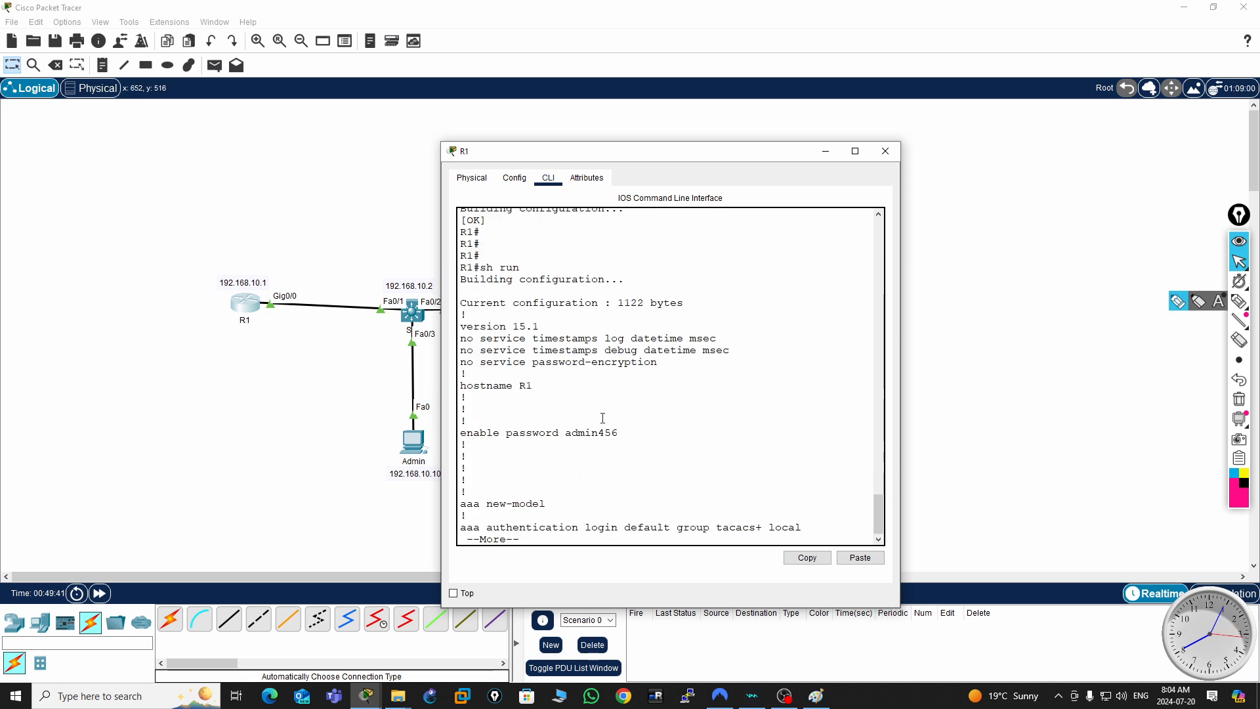
key(q)
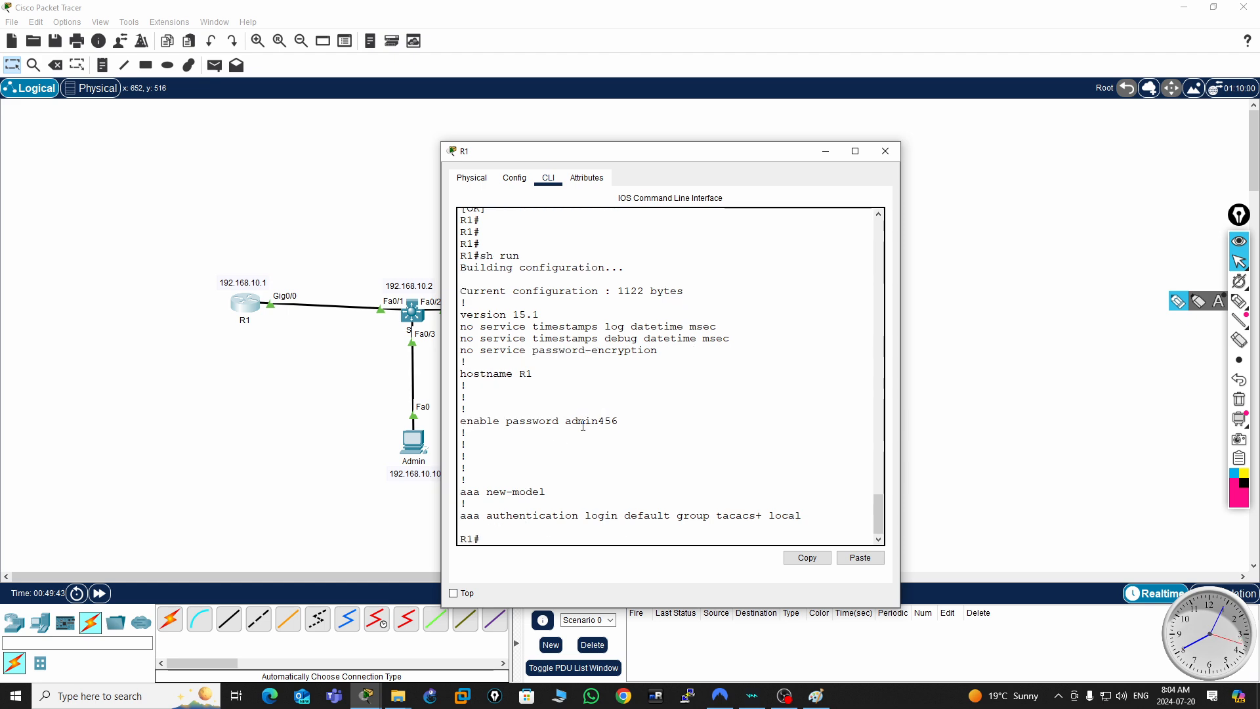
double_click(601, 421)
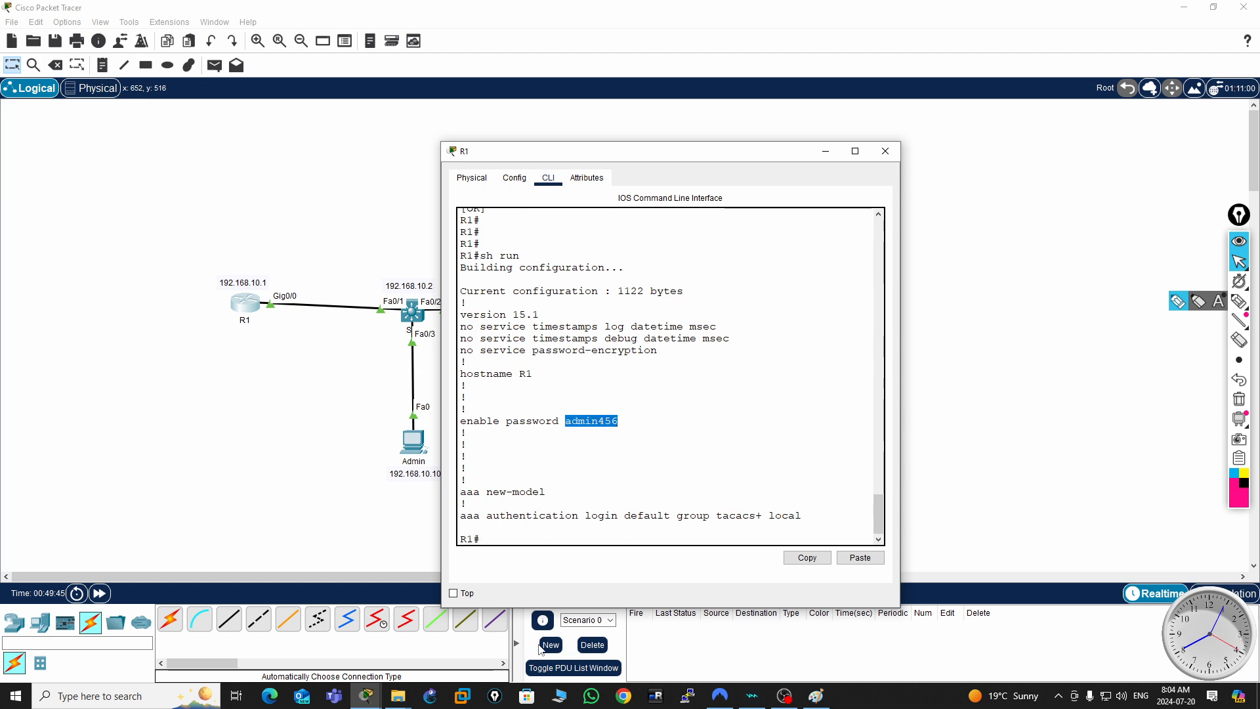
click(885, 156)
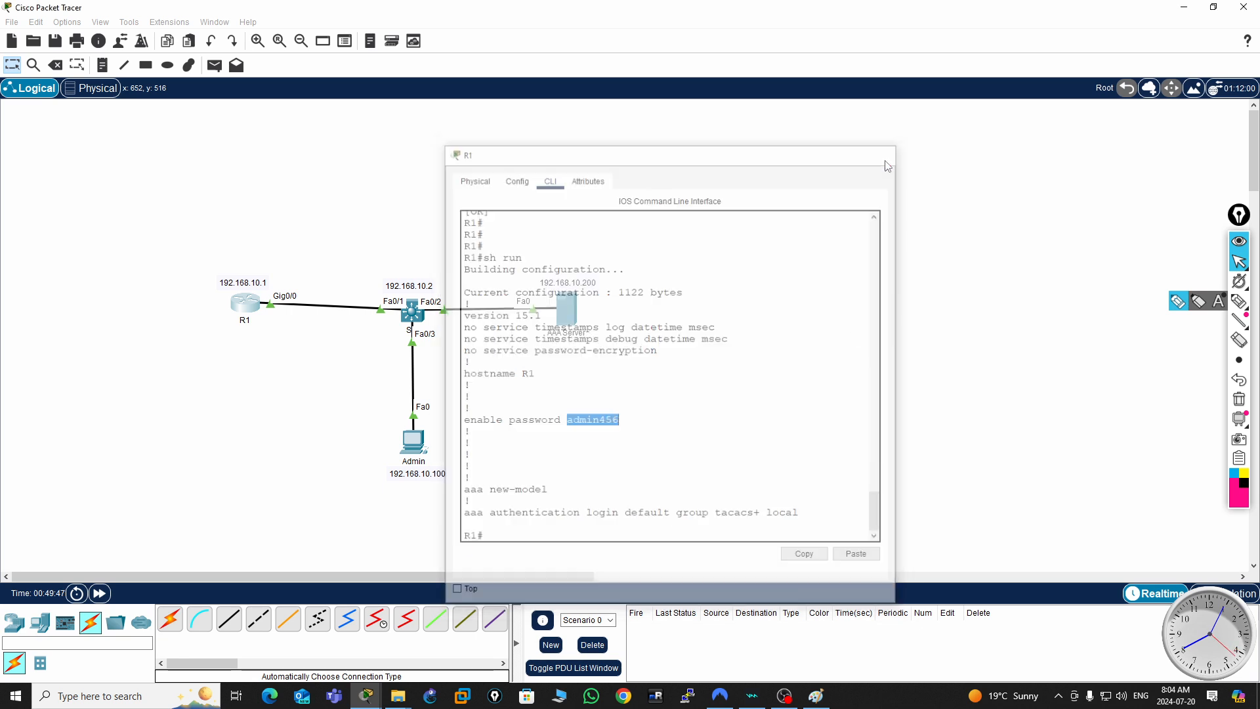
- Connect from the Admin PC's Telnet / SSH Client over SSH to 192.168.10.1 as user2, and log in with the account password
click(415, 446)
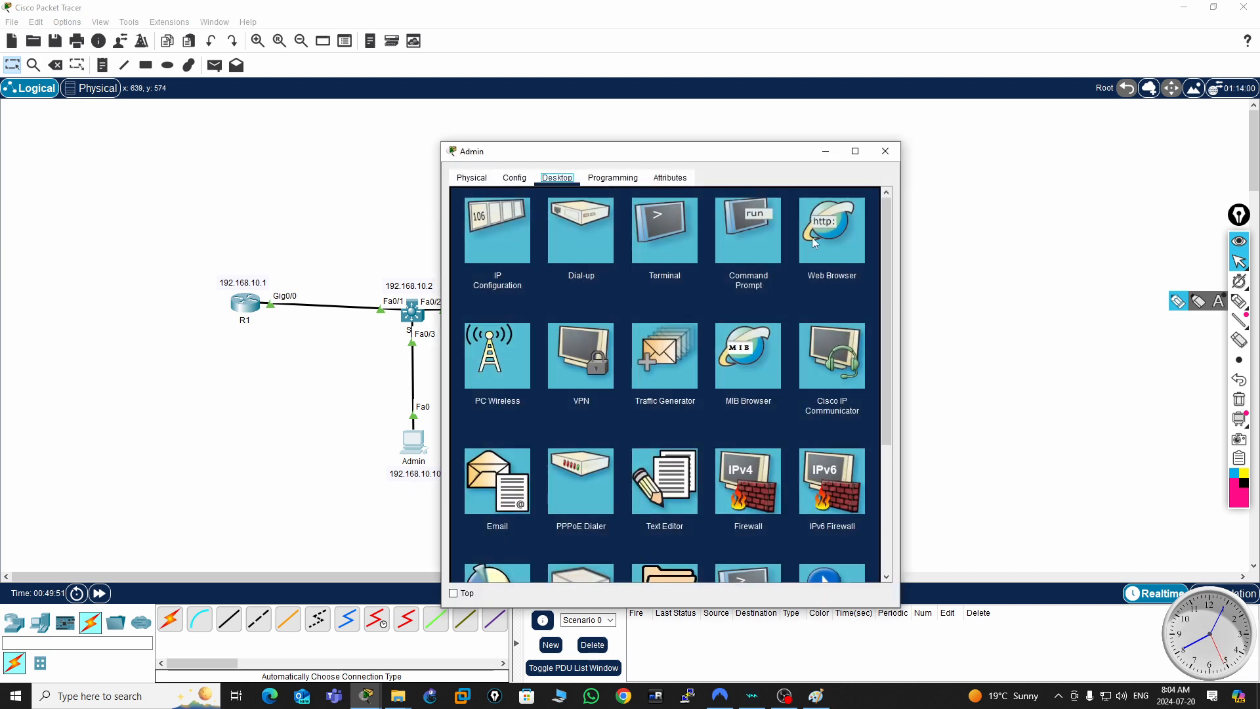
scroll(787, 427, down, 3)
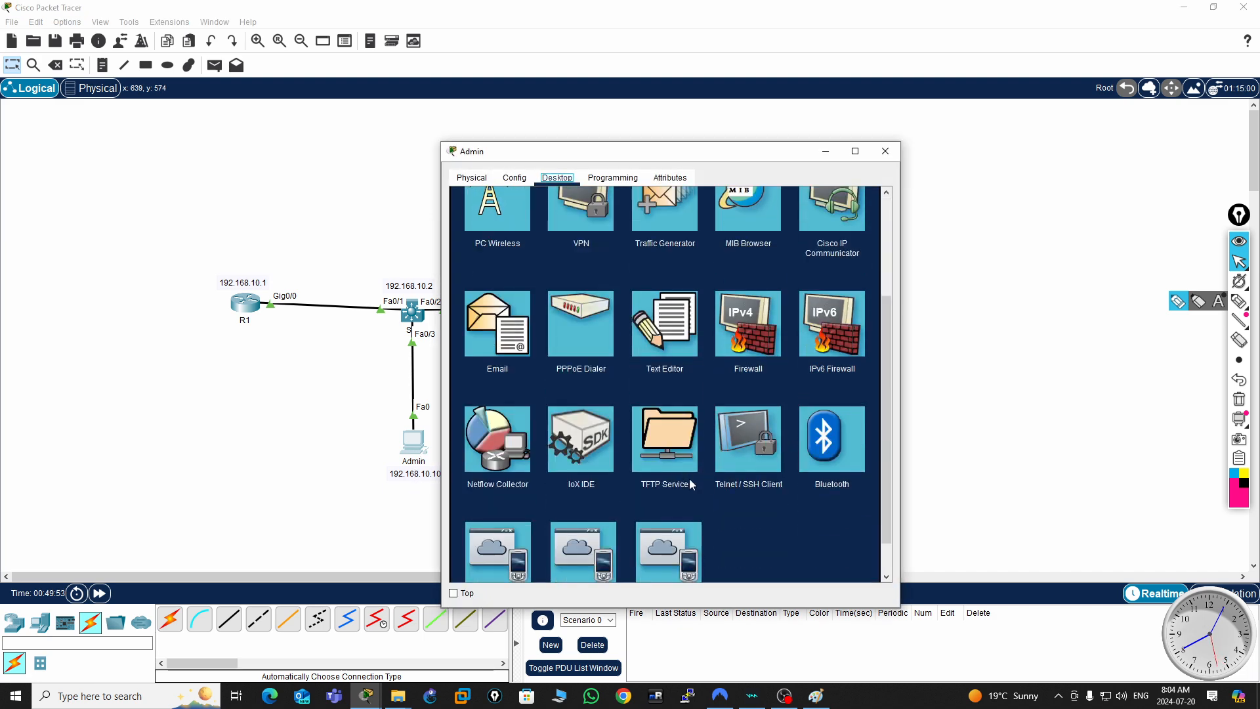
click(754, 443)
click(588, 257)
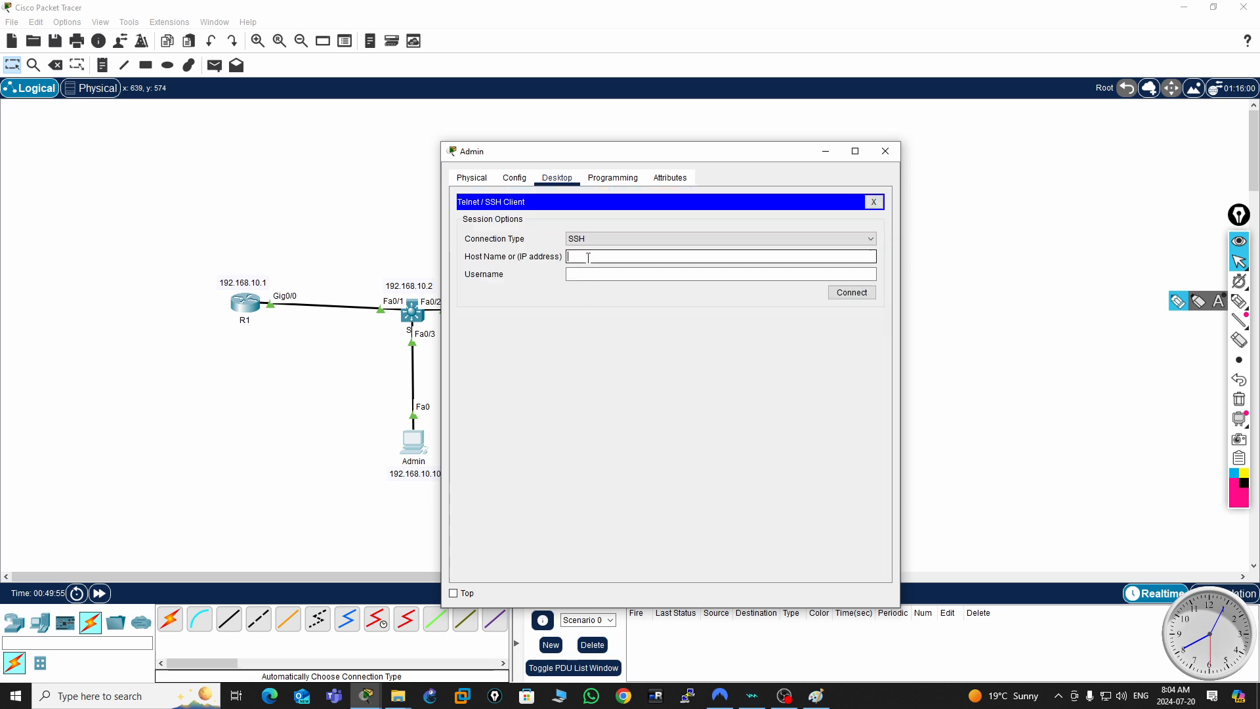
text(192.1)
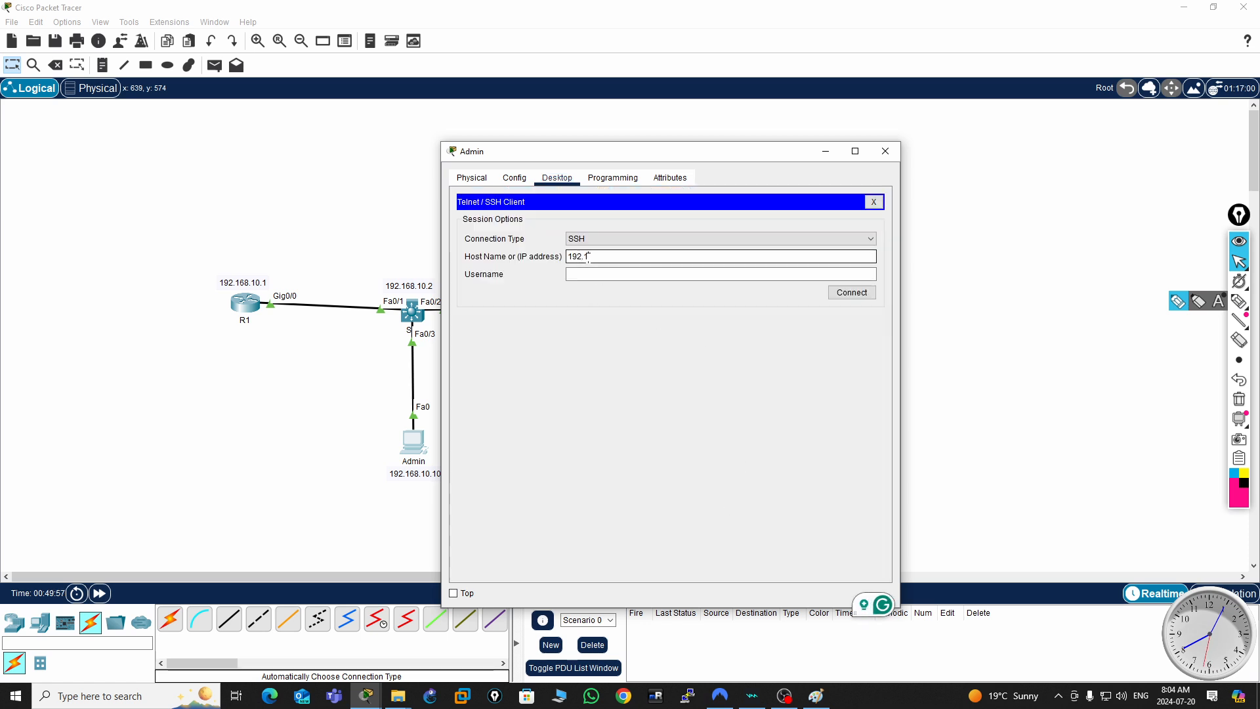
text(68.10.)
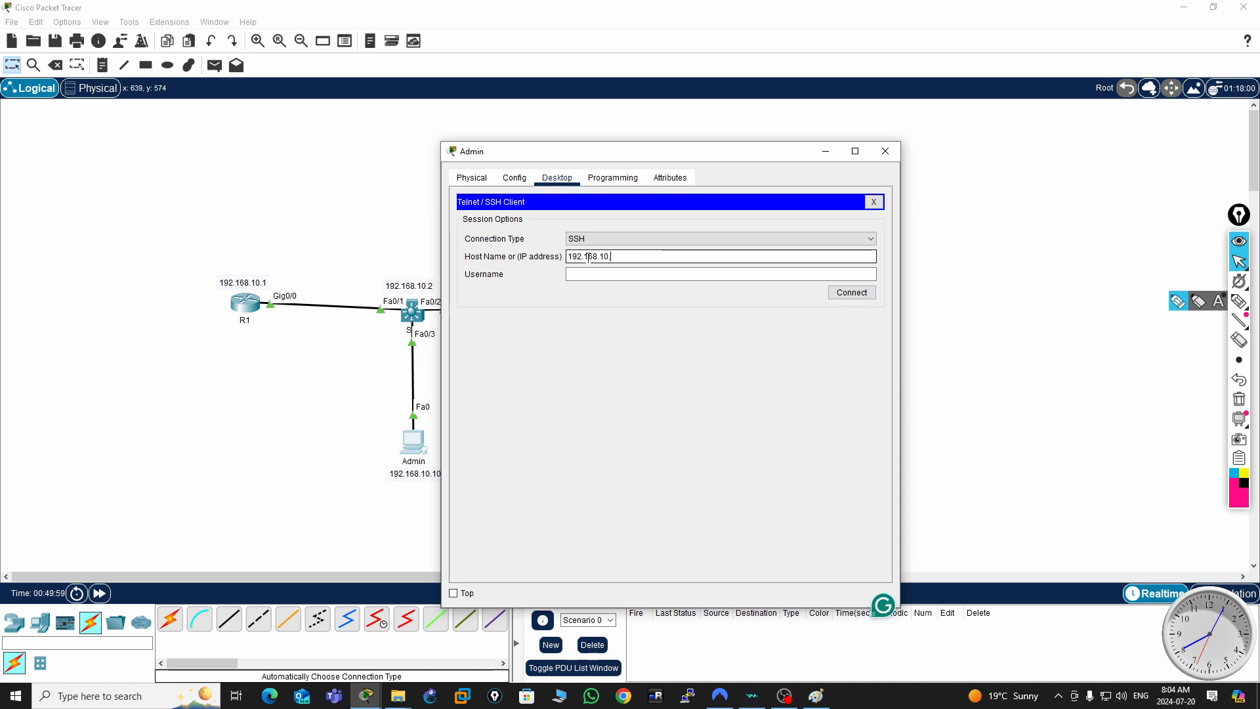
text(1)
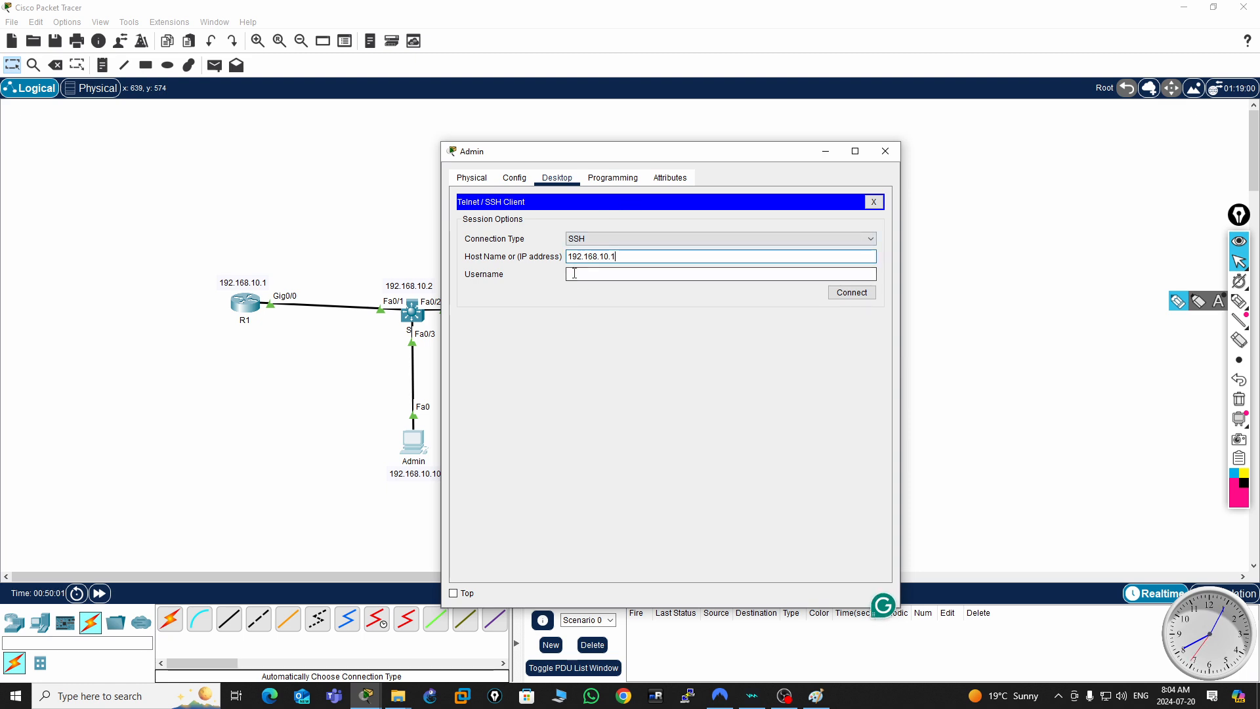
click(574, 273)
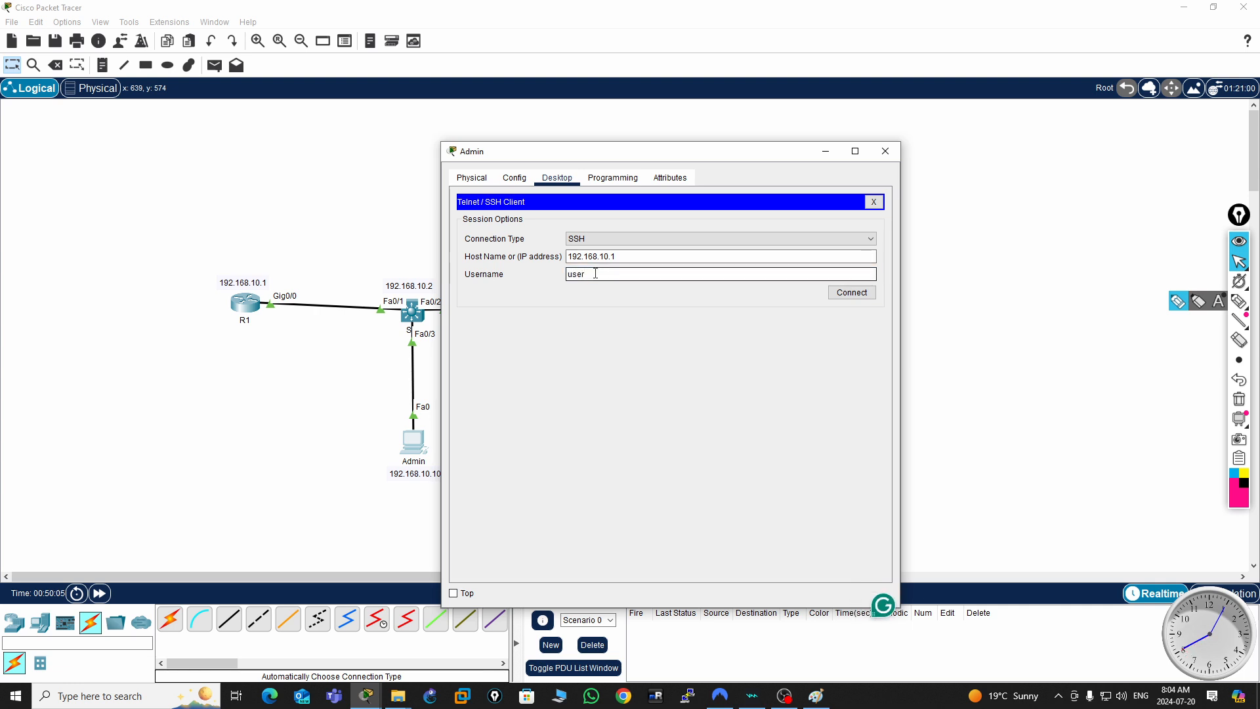
click(862, 294)
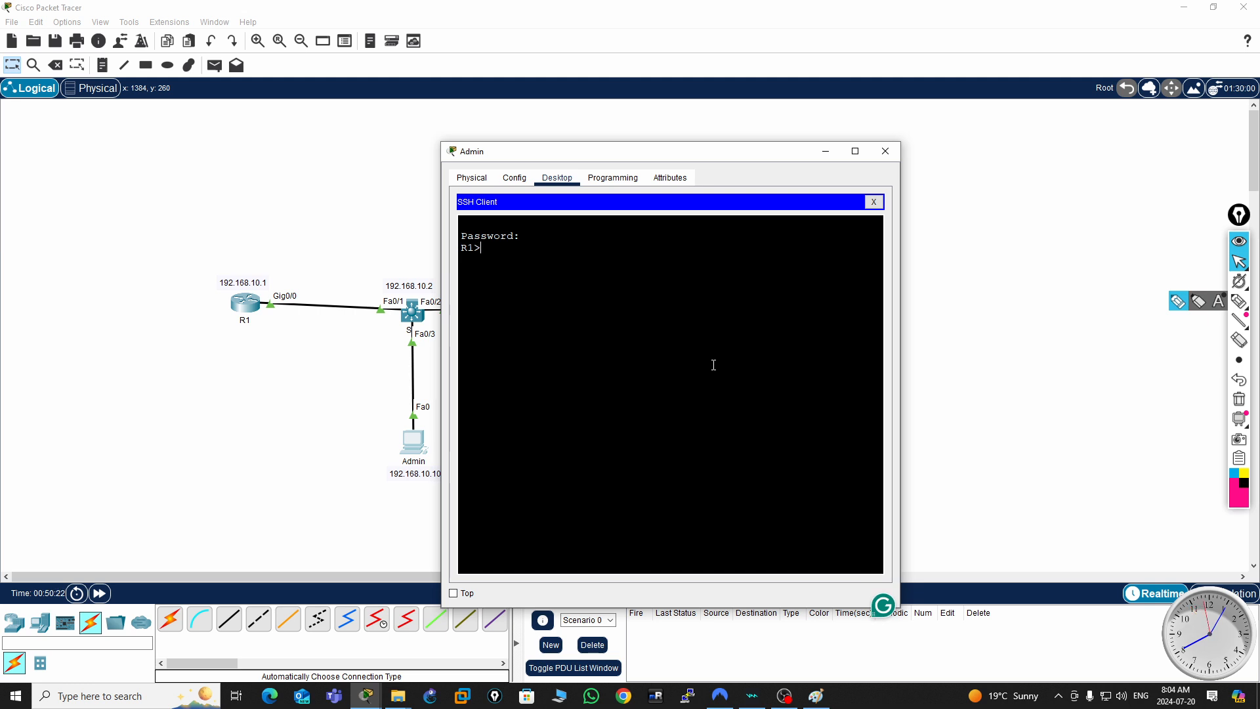
- Enter R1's privileged mode with enable over SSH, answering the username and password prompts
text(enab)
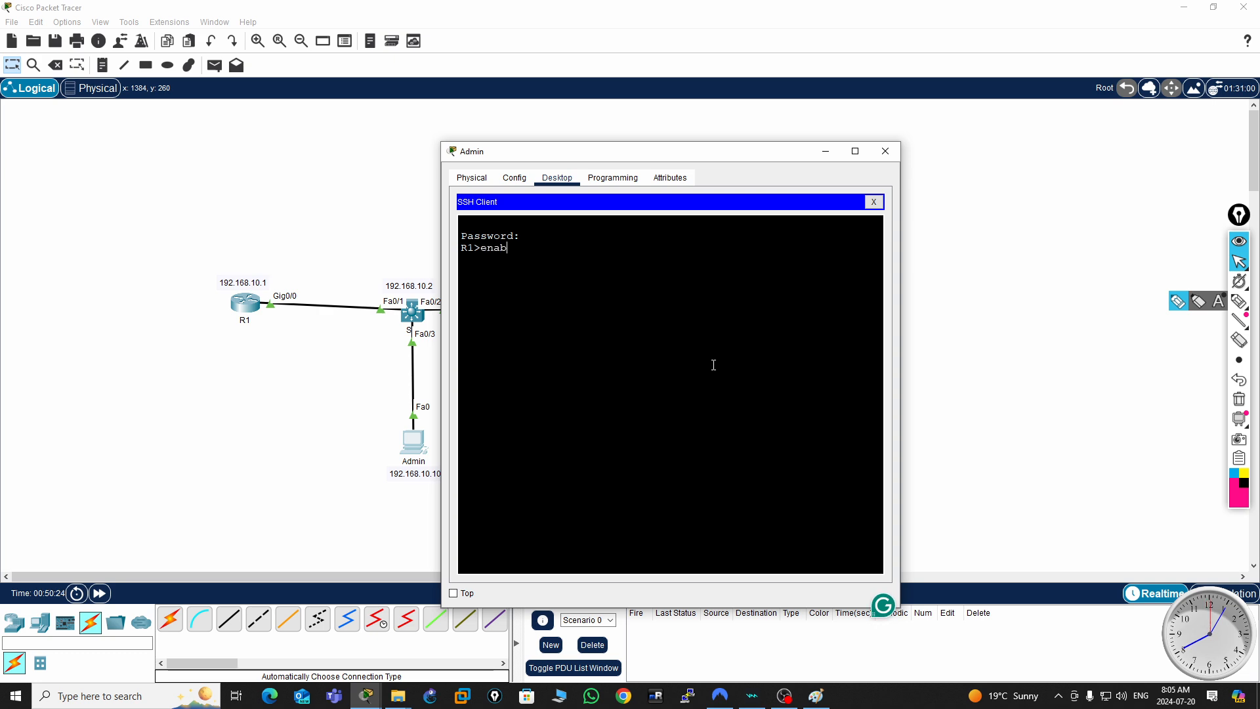
text(le)
key(Return)
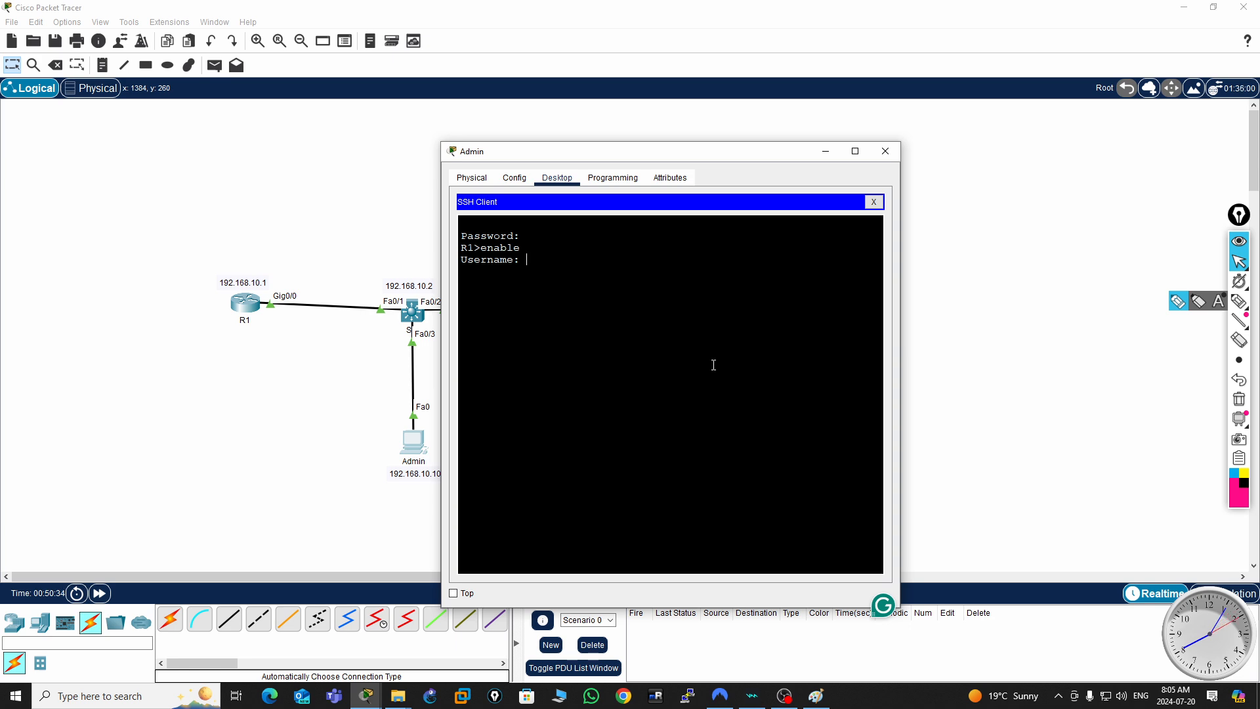
key(Return)
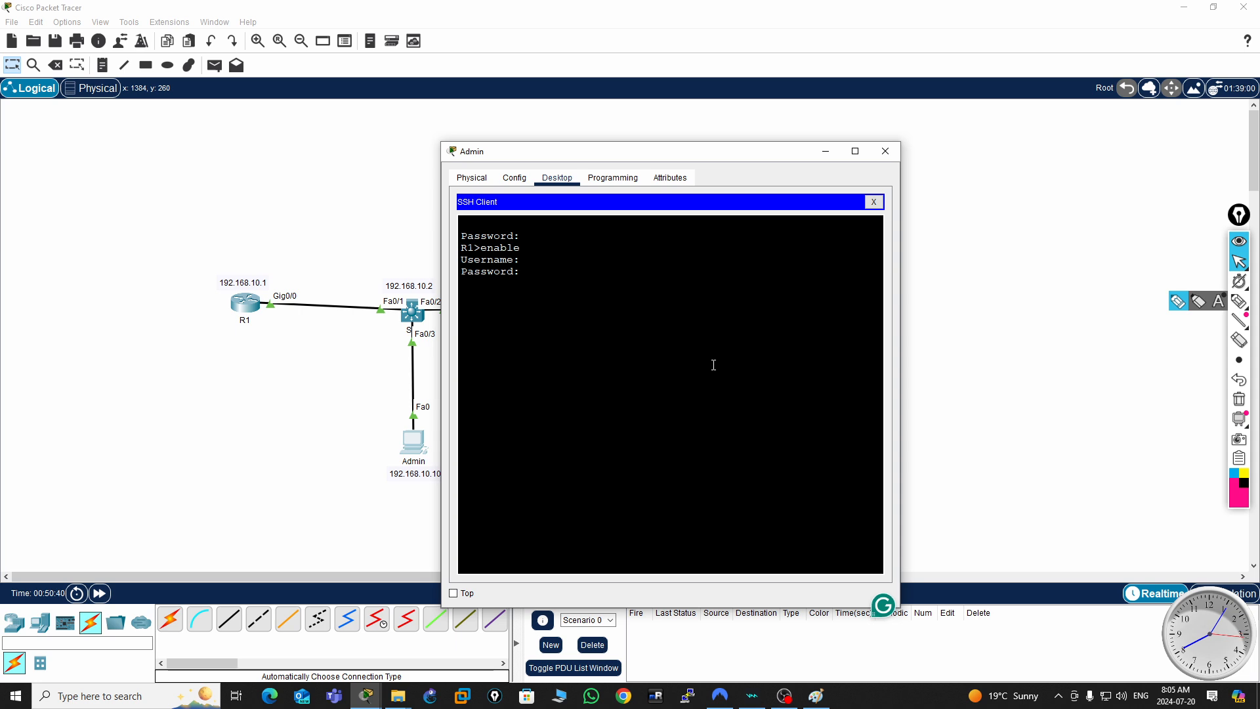
key(Return)
key(Return)
key(Return)
key(Return)
key(Return)
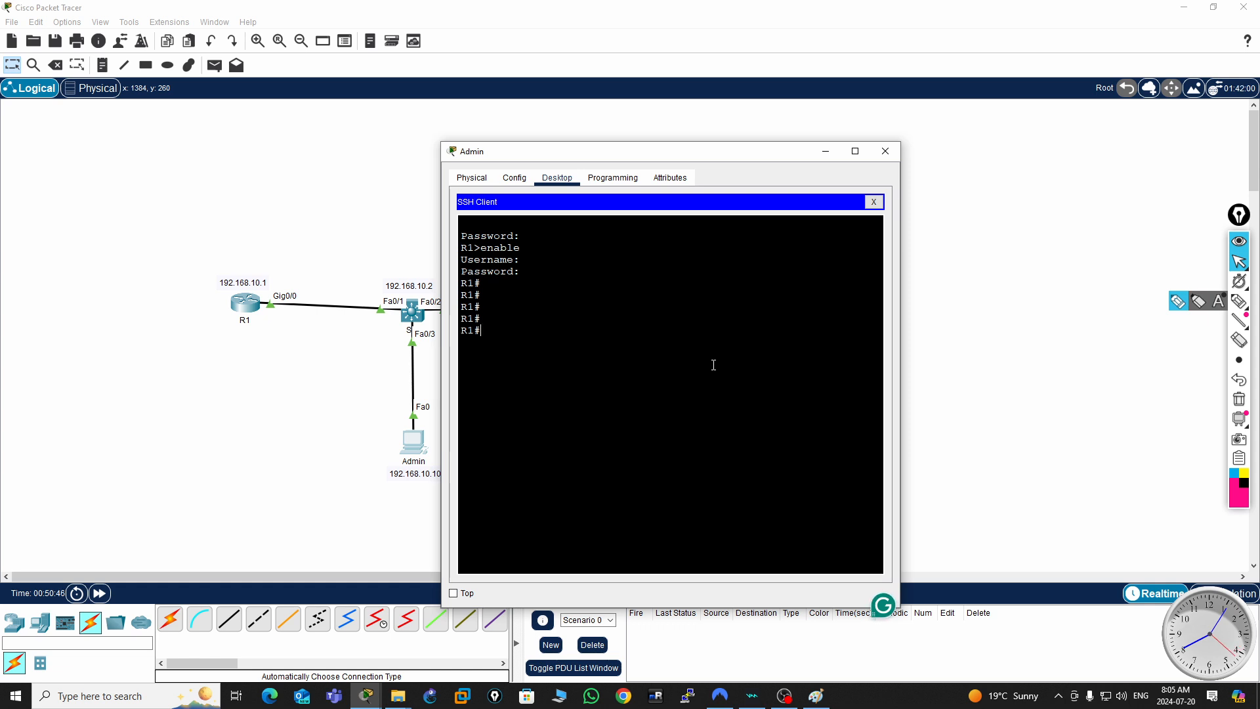
key(Return)
key(Return)
- Test access to R1's global configuration mode with conf t, leave that mode, and close the Admin PC
text(conf t)
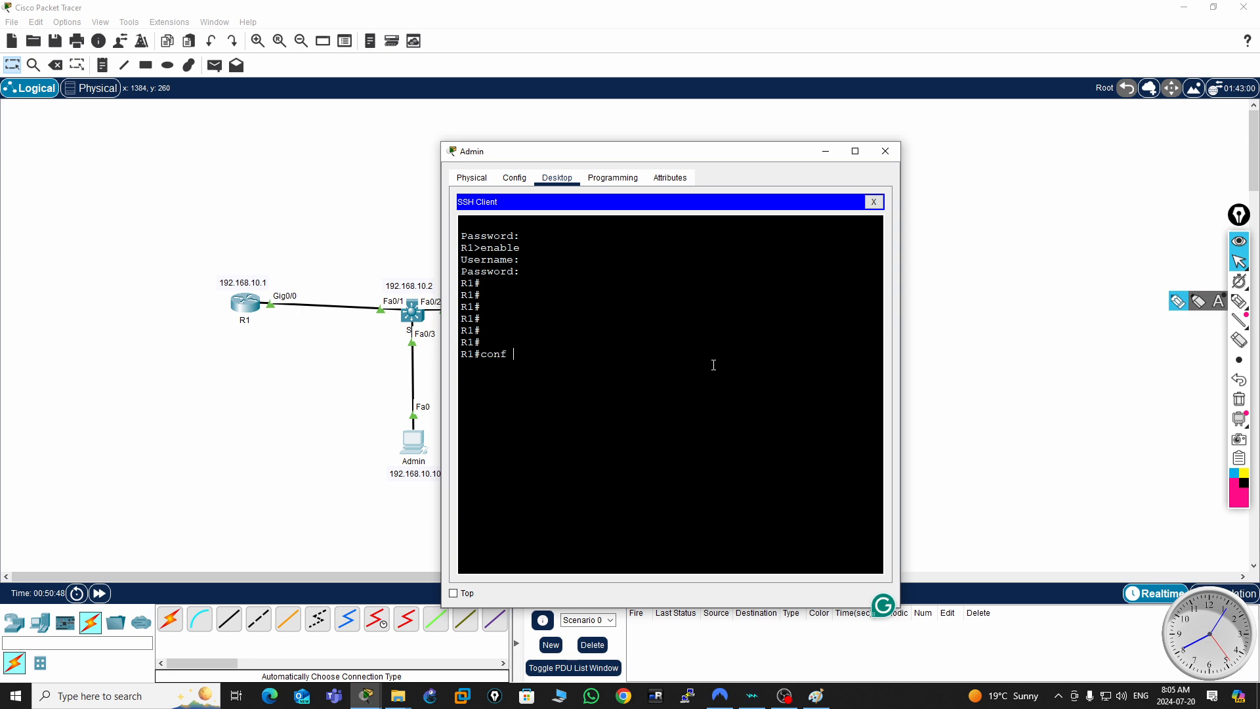
key(Return)
key(ctrl+z)
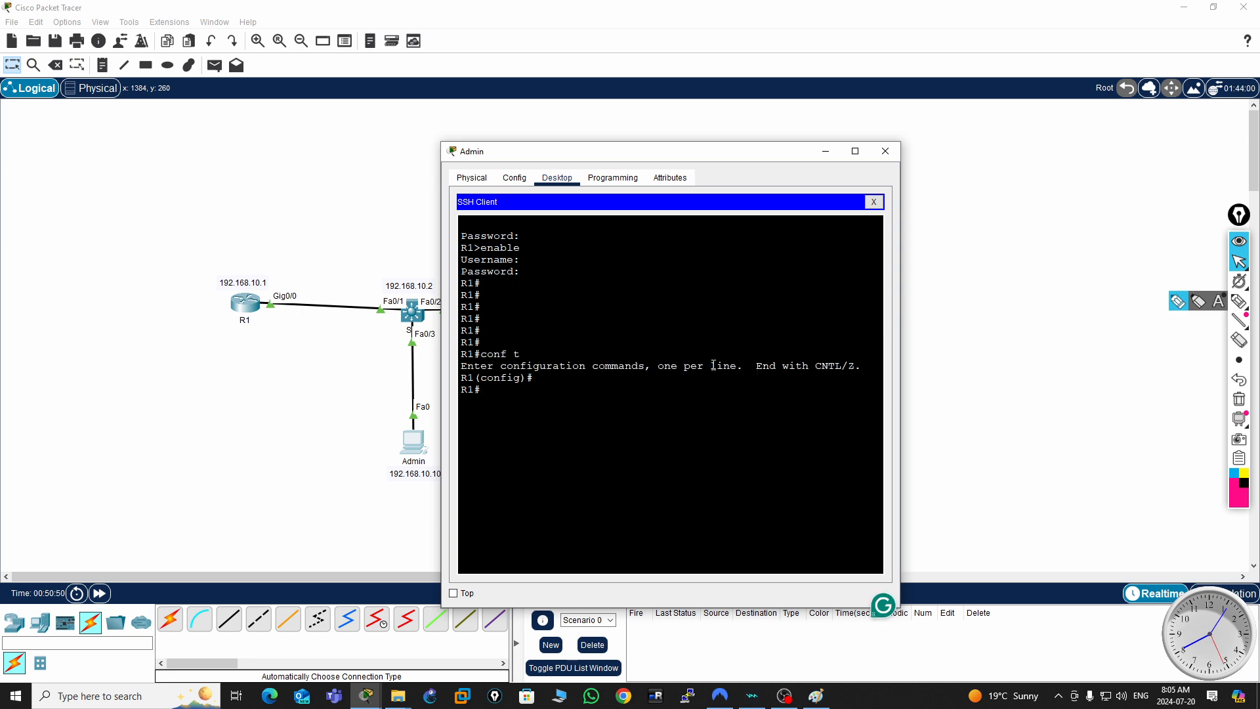
key(Return)
key(Return)
key(Return)
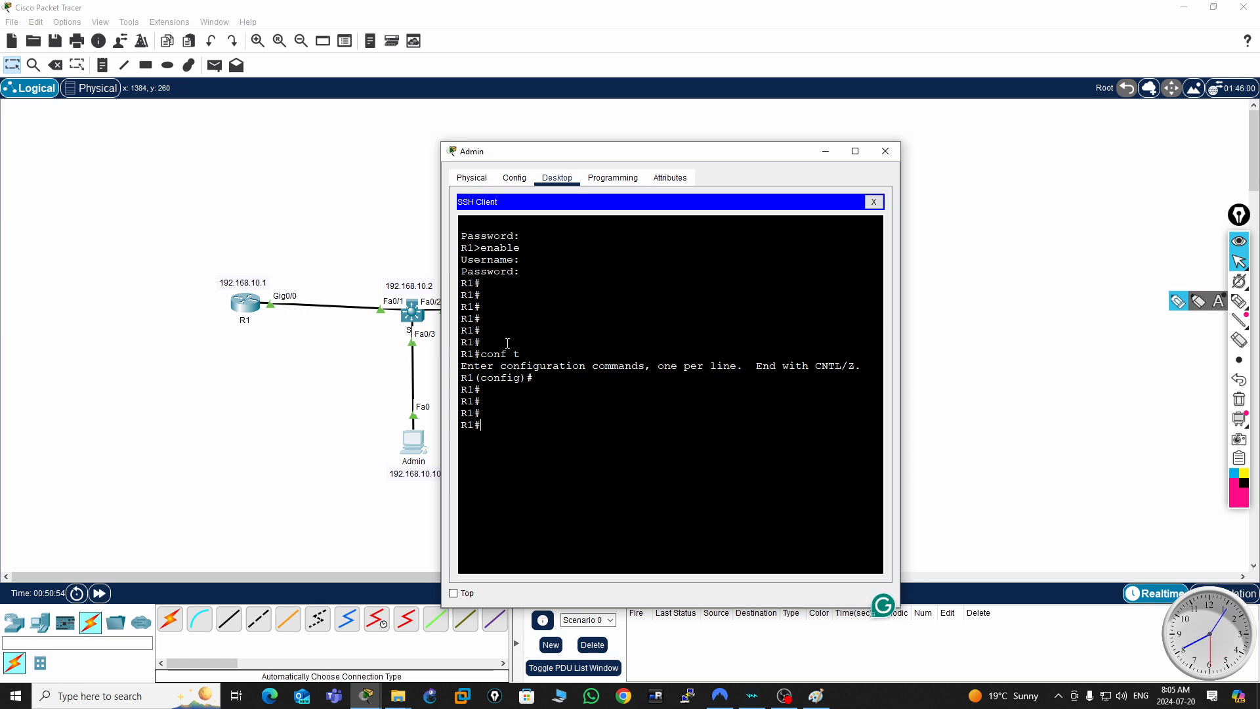
click(885, 151)
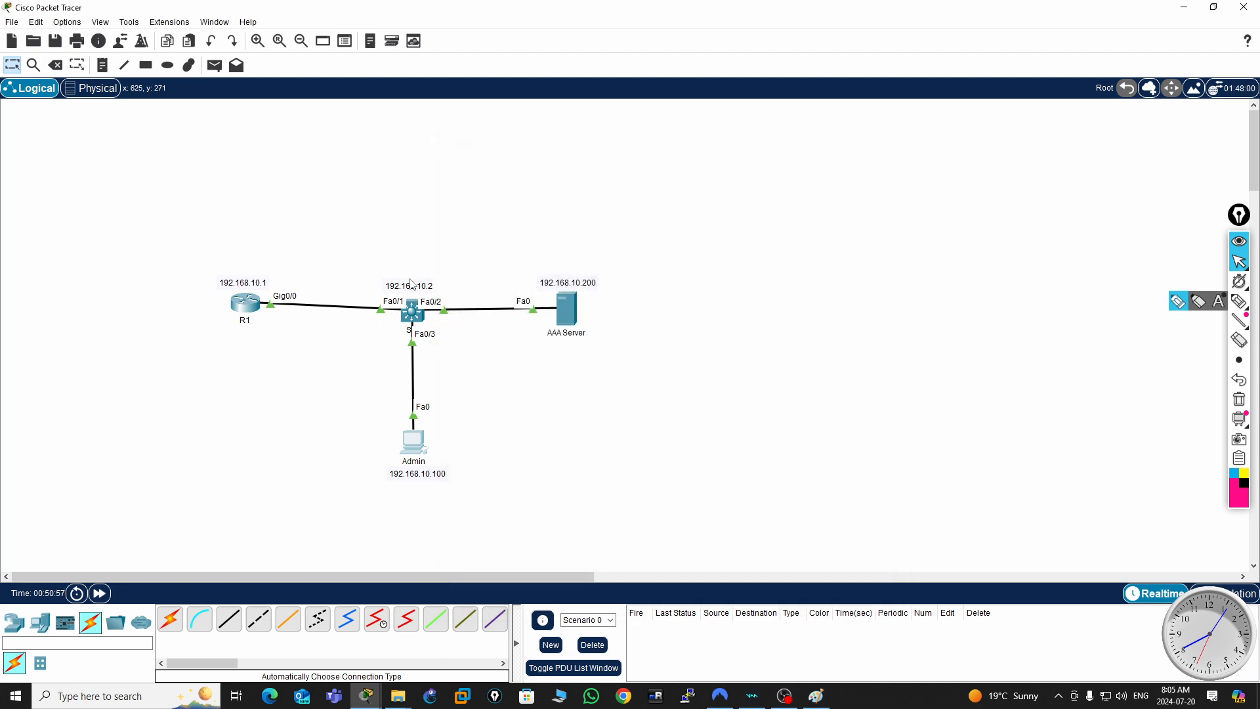